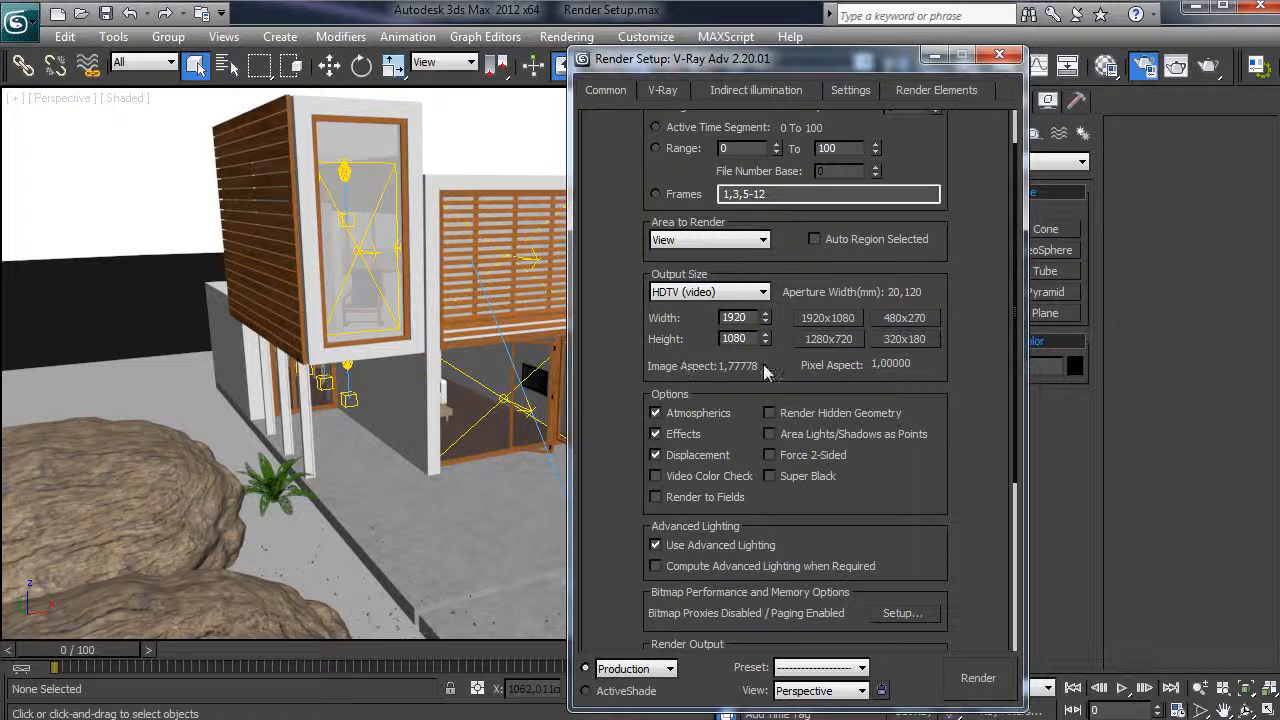
- Set the output size to 1280×720 and enable Render Hidden Geometry
left_click(817, 345)
scroll(967, 505, "down", 2)
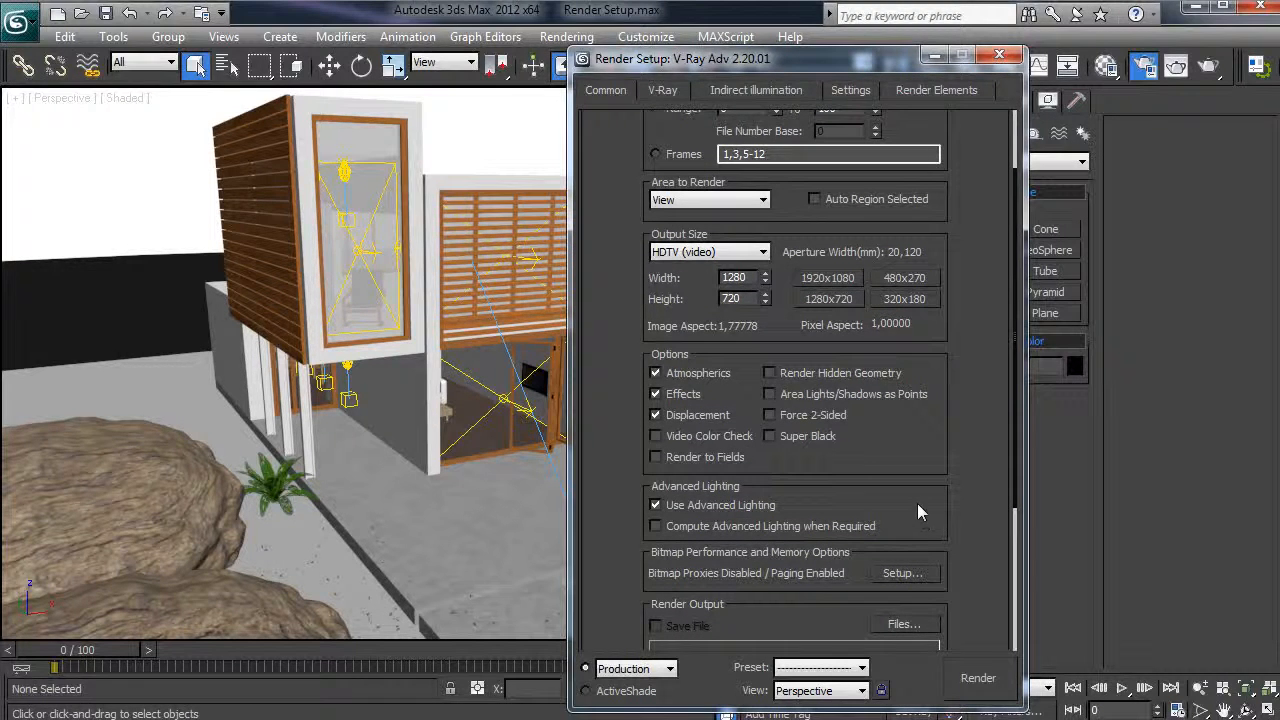
scroll(917, 495, "down", 1)
scroll(926, 475, "down", 1)
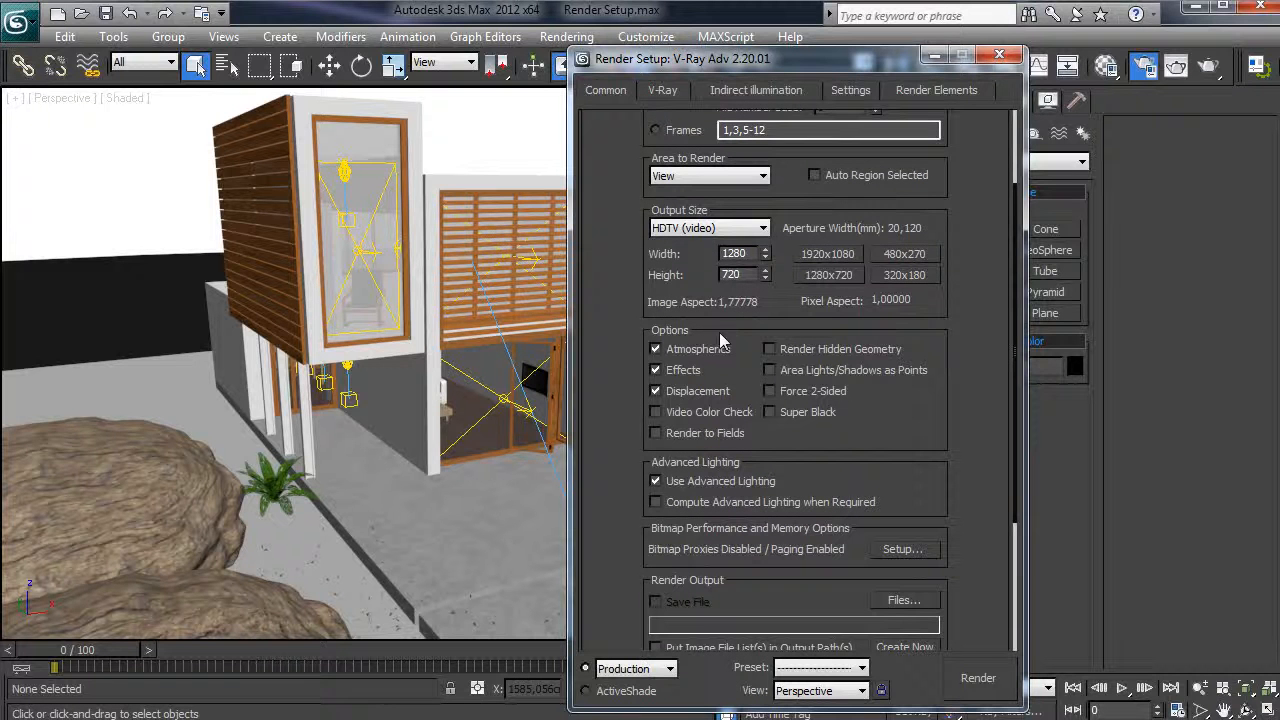
left_click(770, 349)
- Review the production renderer list but keep V-Ray Adv 2.20.01 as the renderer
scroll(926, 427, "down", 5)
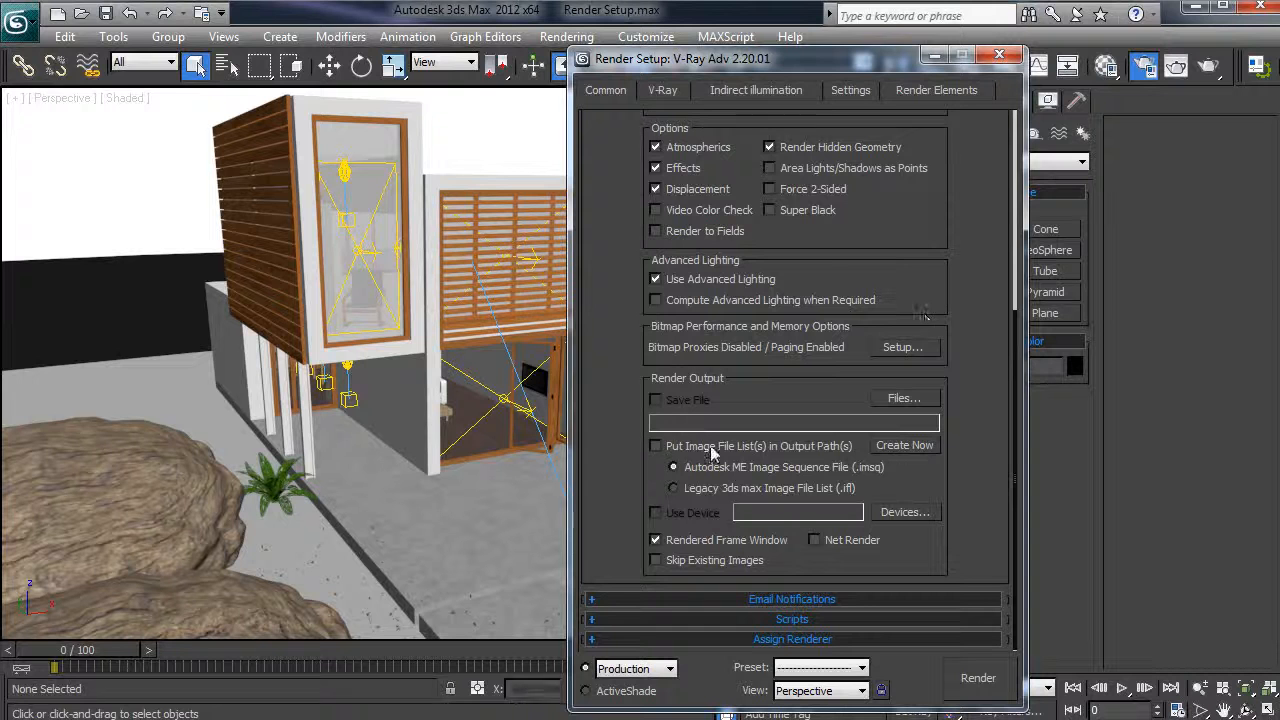
left_click(791, 639)
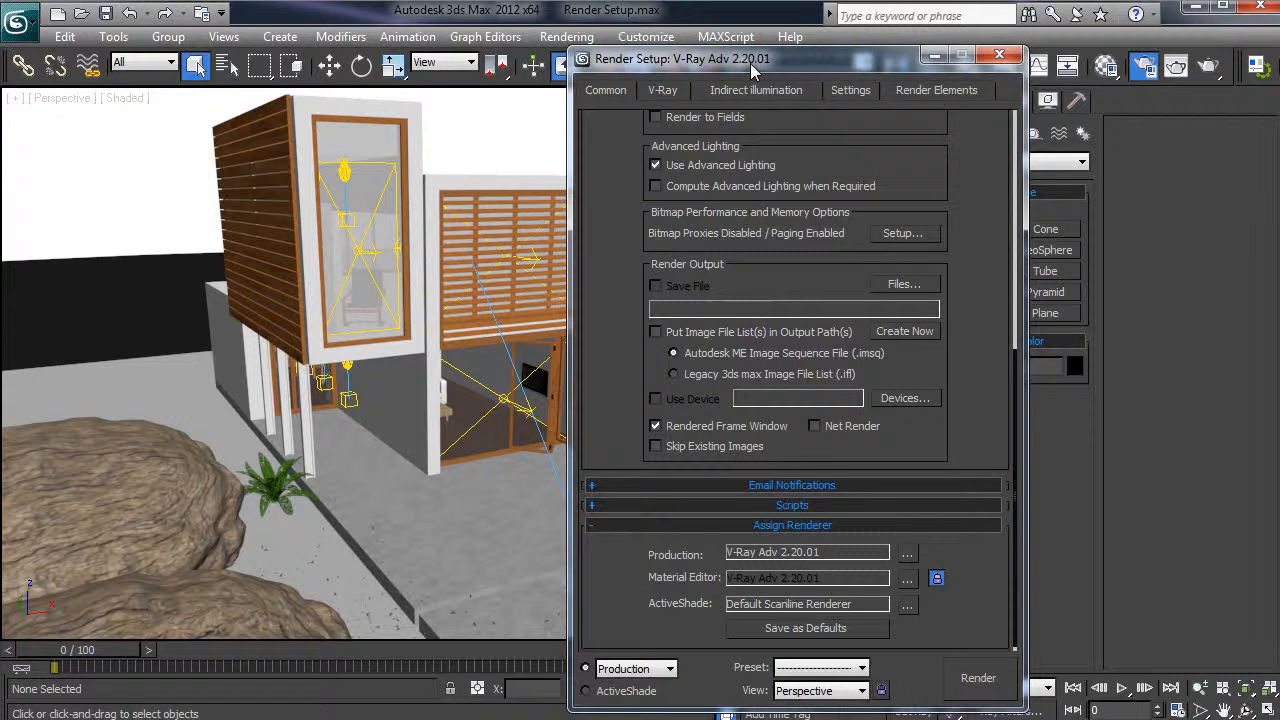
left_click(907, 553)
left_click(720, 309)
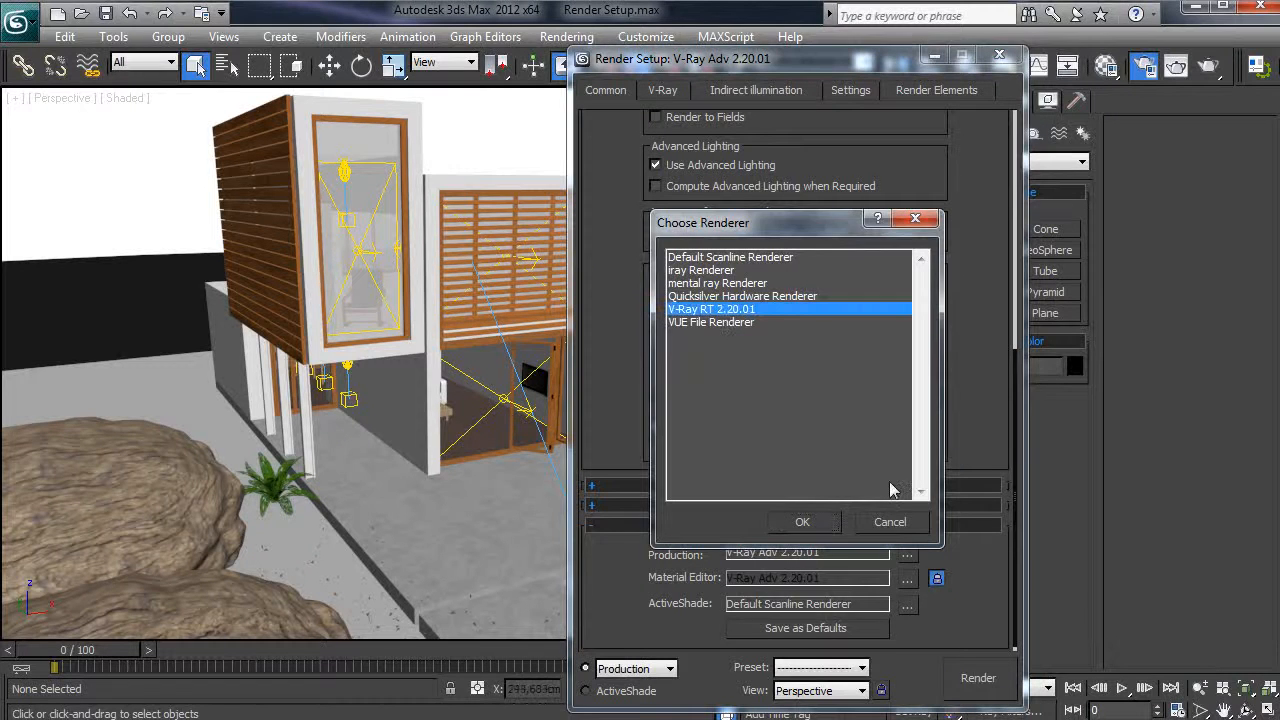
left_click(890, 522)
scroll(978, 448, "up", 10)
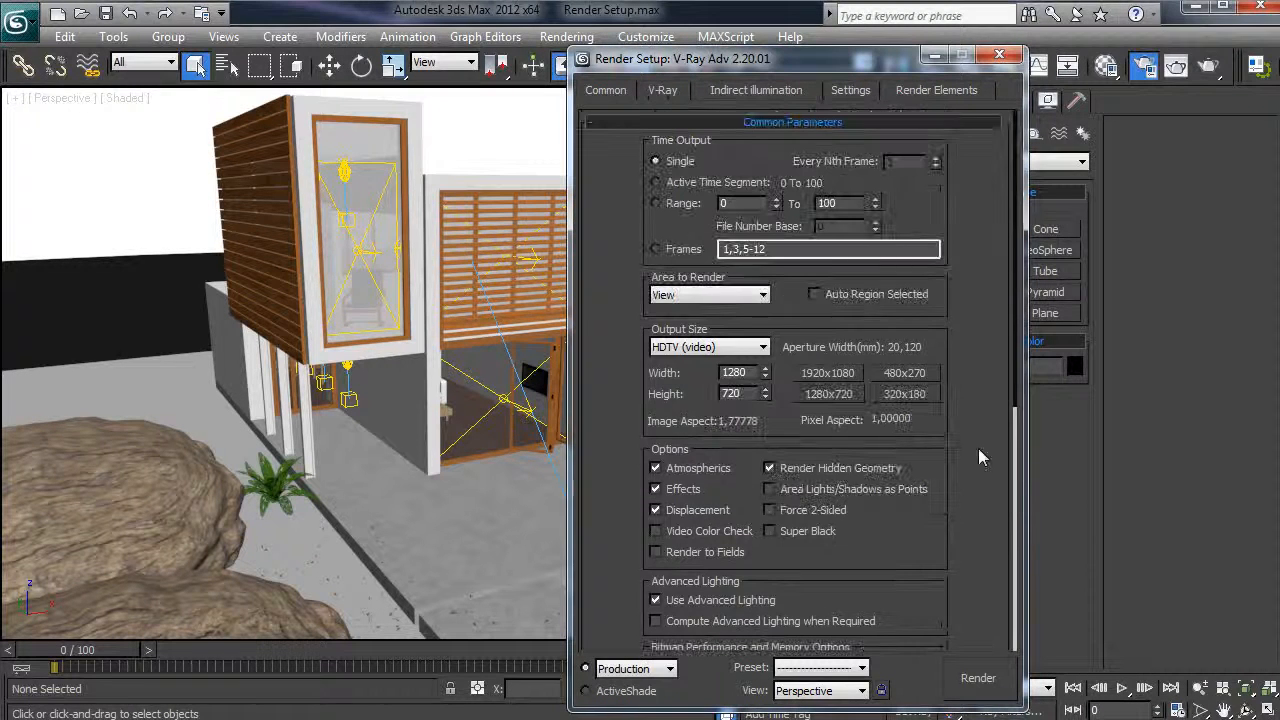
left_click(666, 92)
- Enable V-Ray's built-in frame buffer and change the antialiasing filter from Area to Mitchell-Netravali
left_click(756, 162)
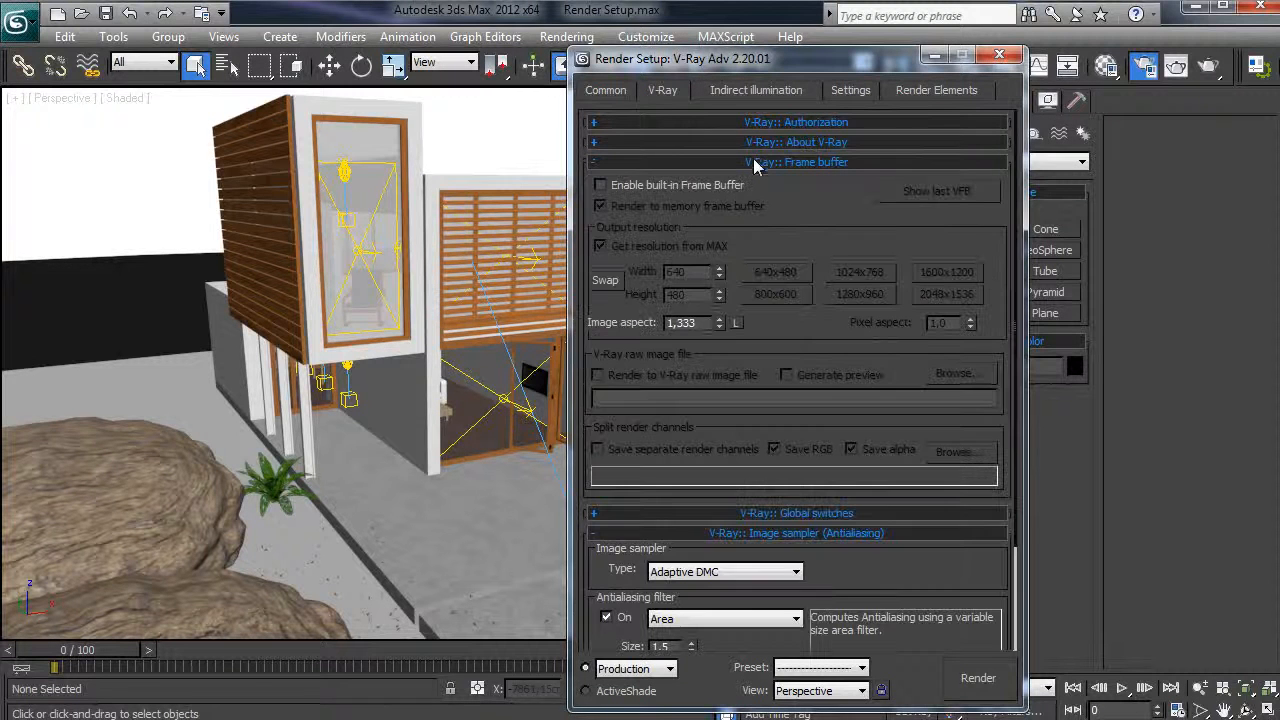
left_click_drag(762, 62, 794, 53)
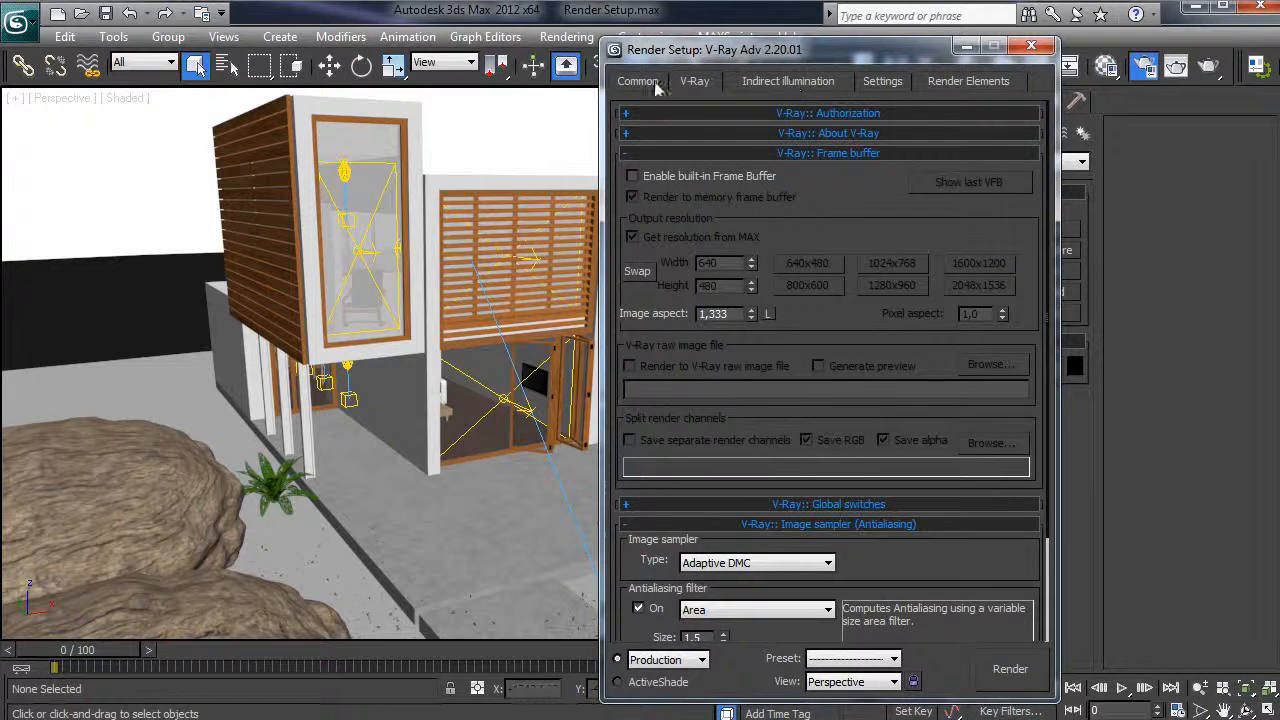
left_click(632, 175)
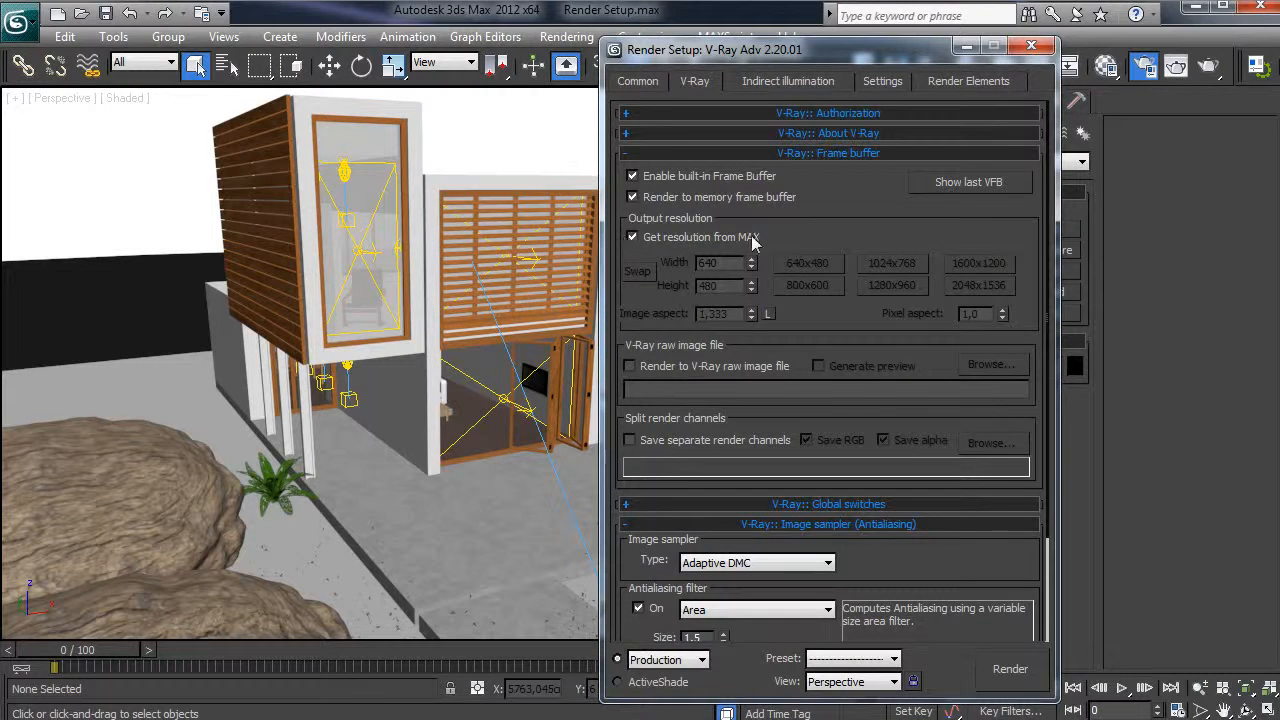
scroll(855, 215, "down", 4)
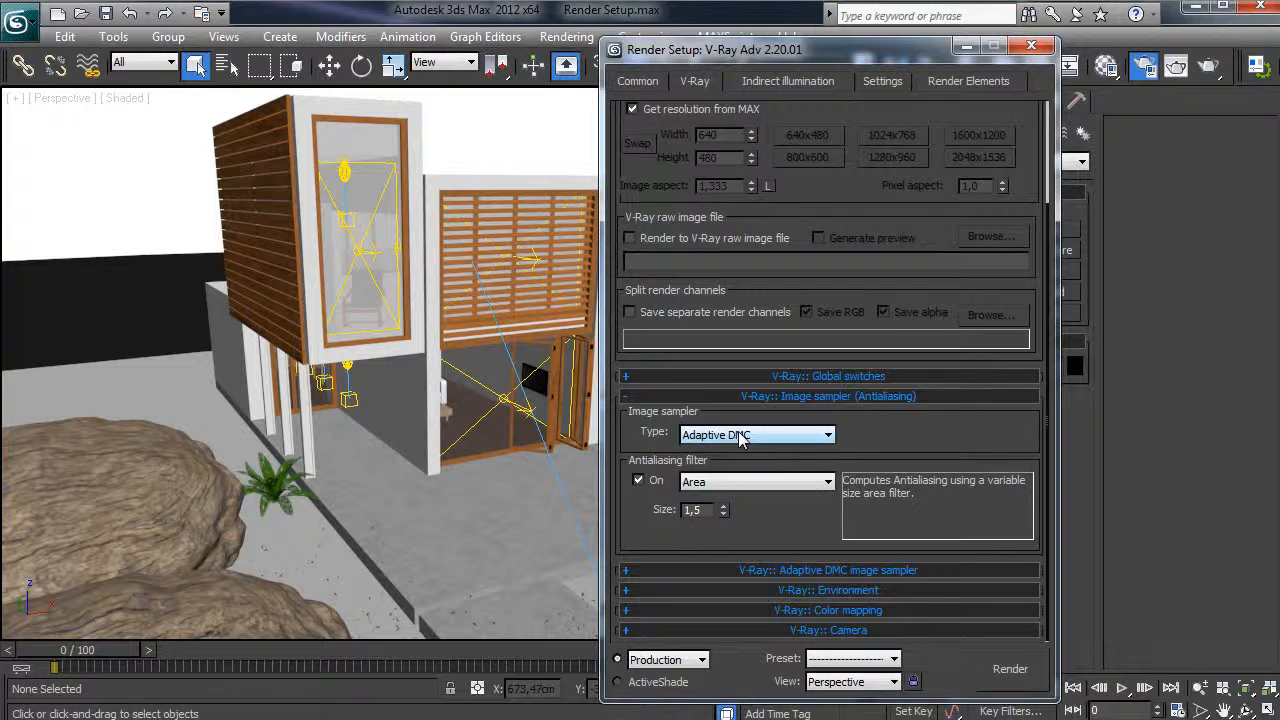
left_click(736, 483)
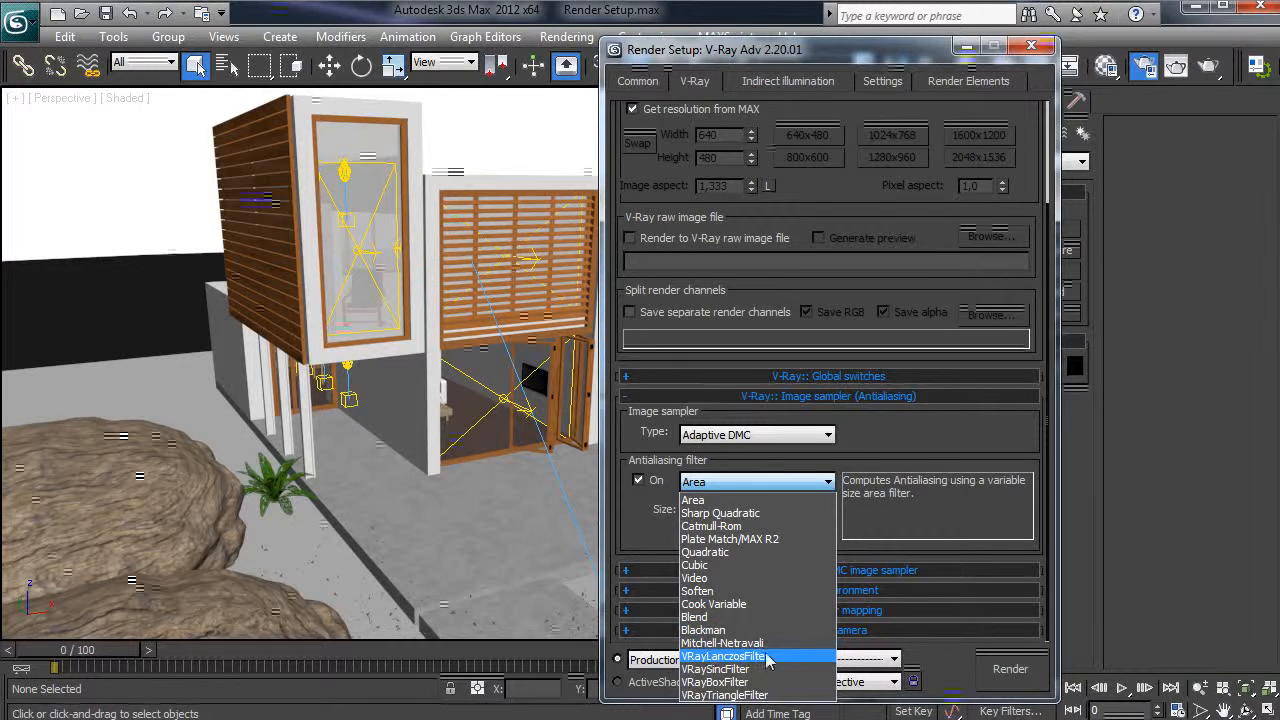
left_click(690, 646)
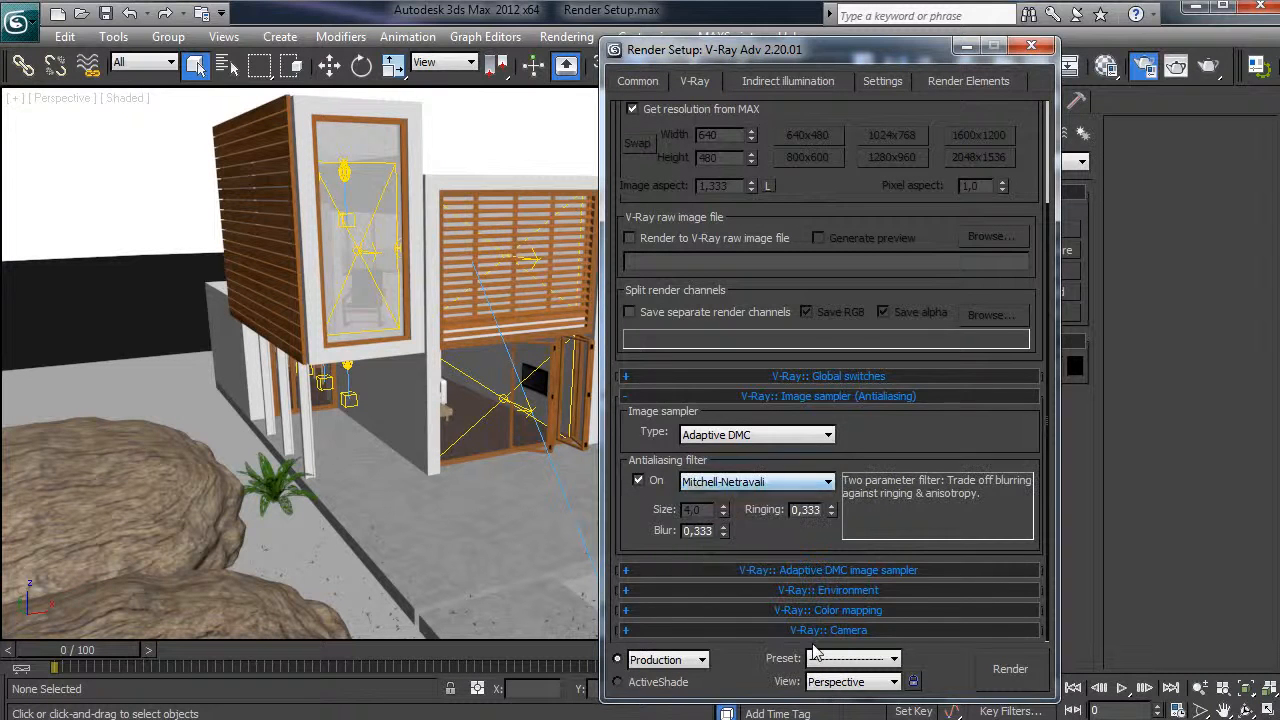
left_click(718, 570)
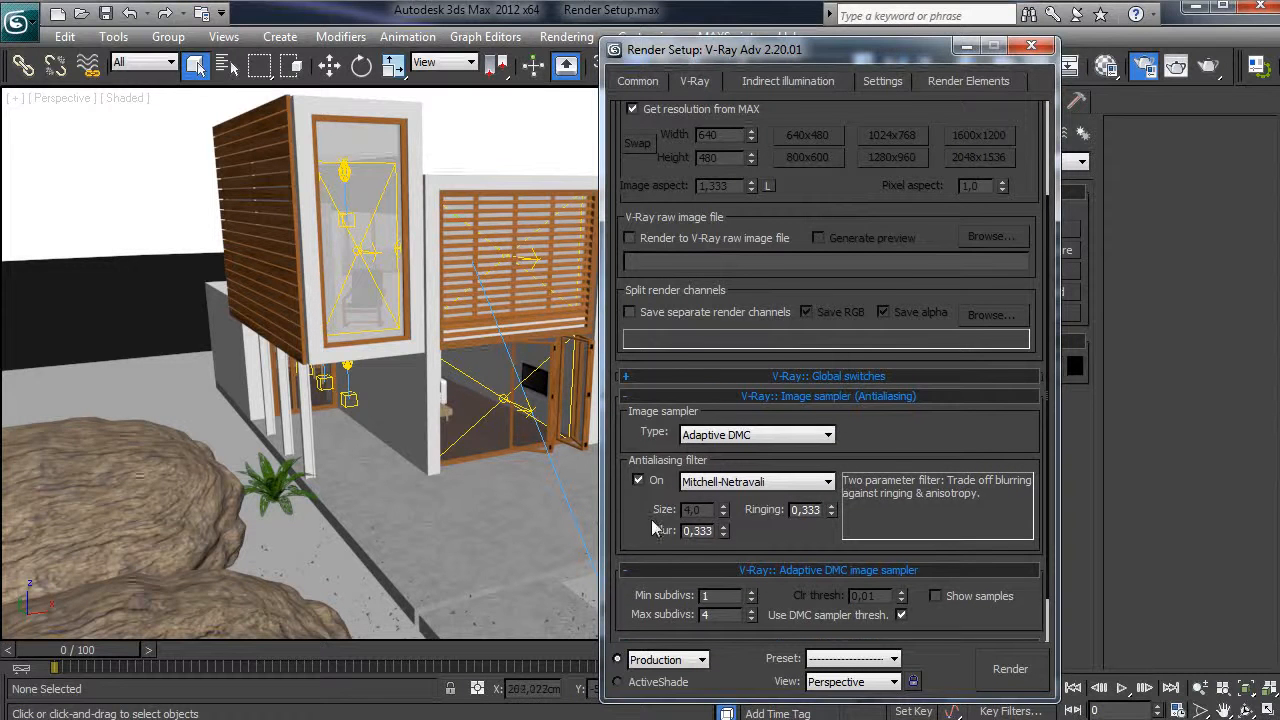
scroll(651, 519, "down", 1)
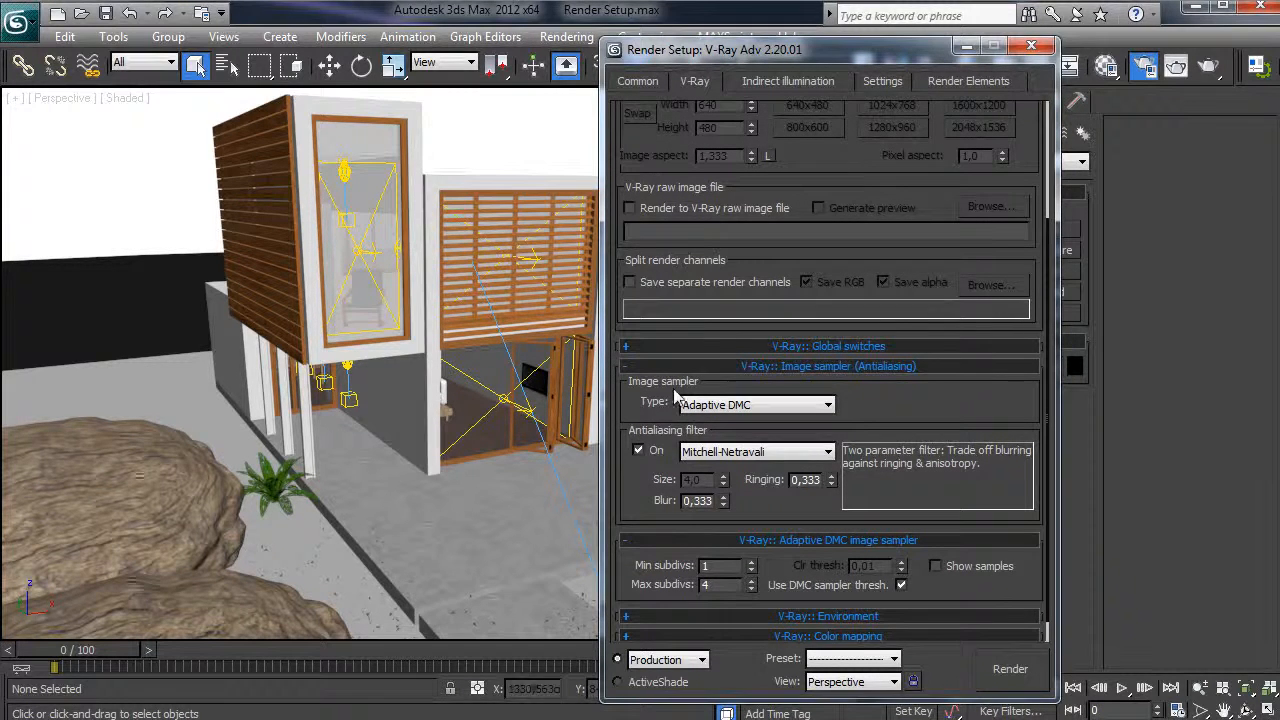
- Keep the Adaptive DMC image sampler and review its Min subdivs and Clr thresh settings
left_click(726, 405)
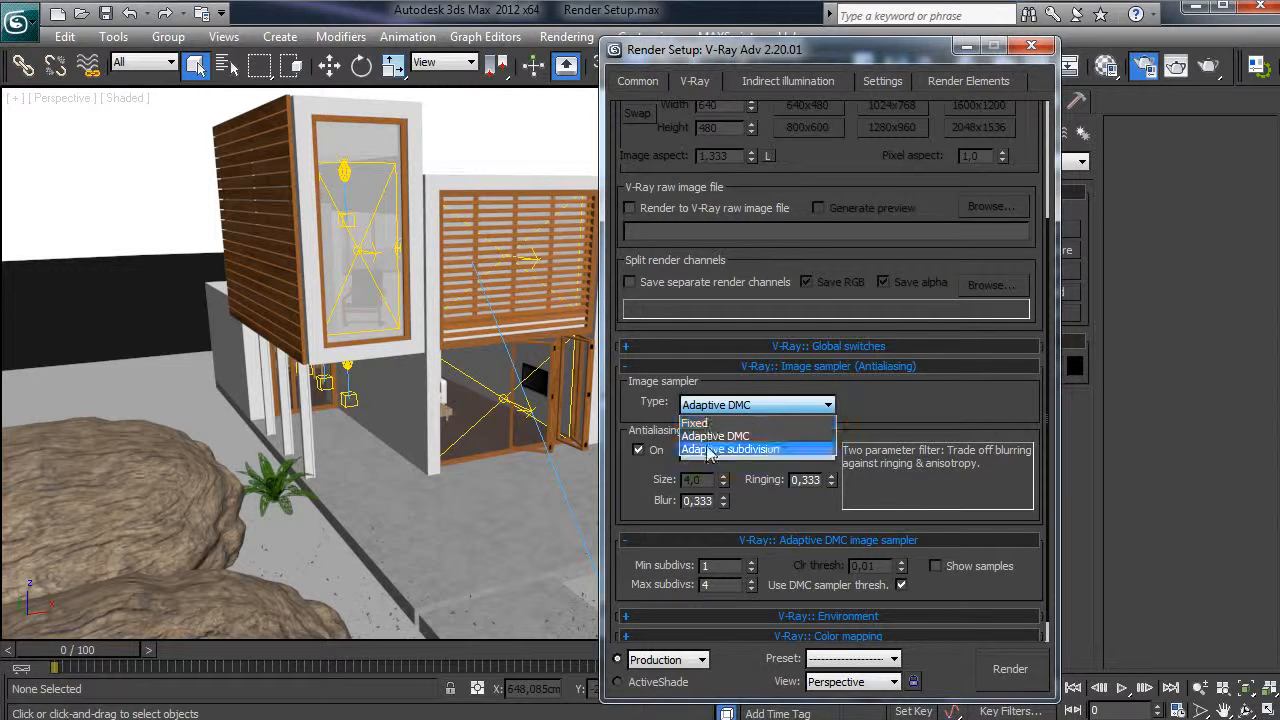
left_click(715, 436)
scroll(774, 560, "down", 1)
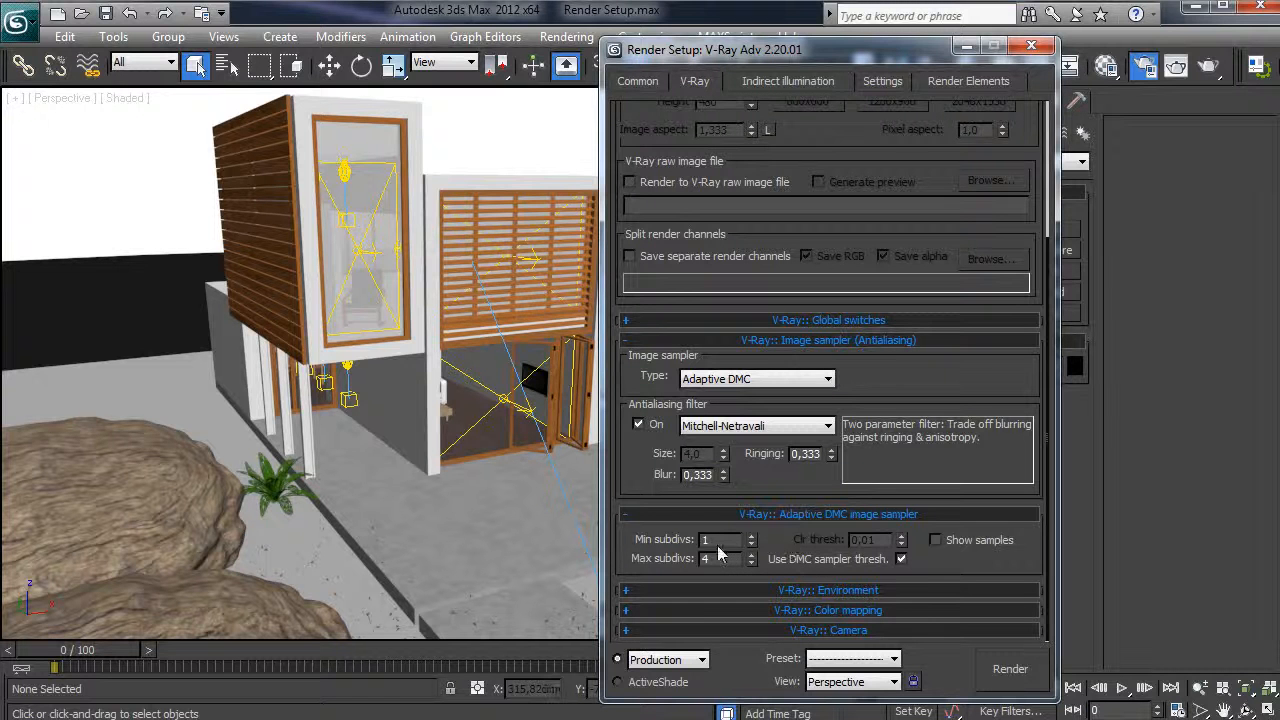
left_click_drag(727, 546, 700, 541)
scroll(740, 565, "up", 2)
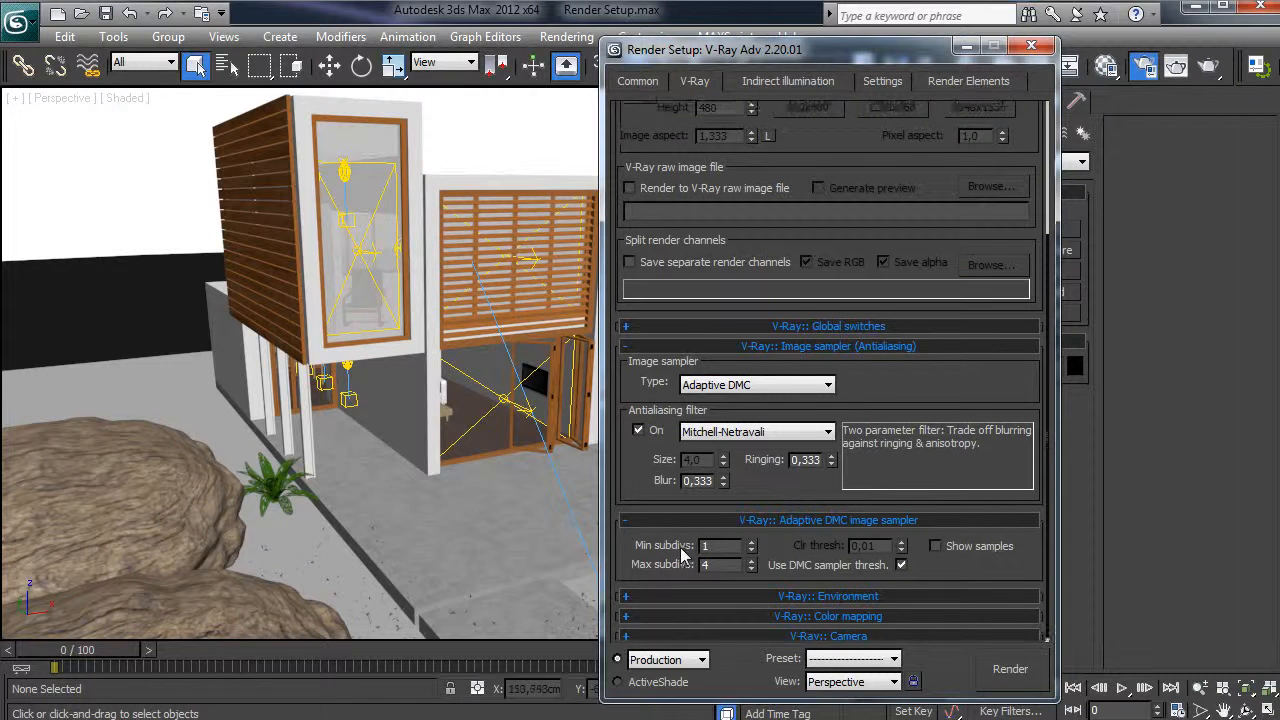
scroll(770, 567, "down", 1)
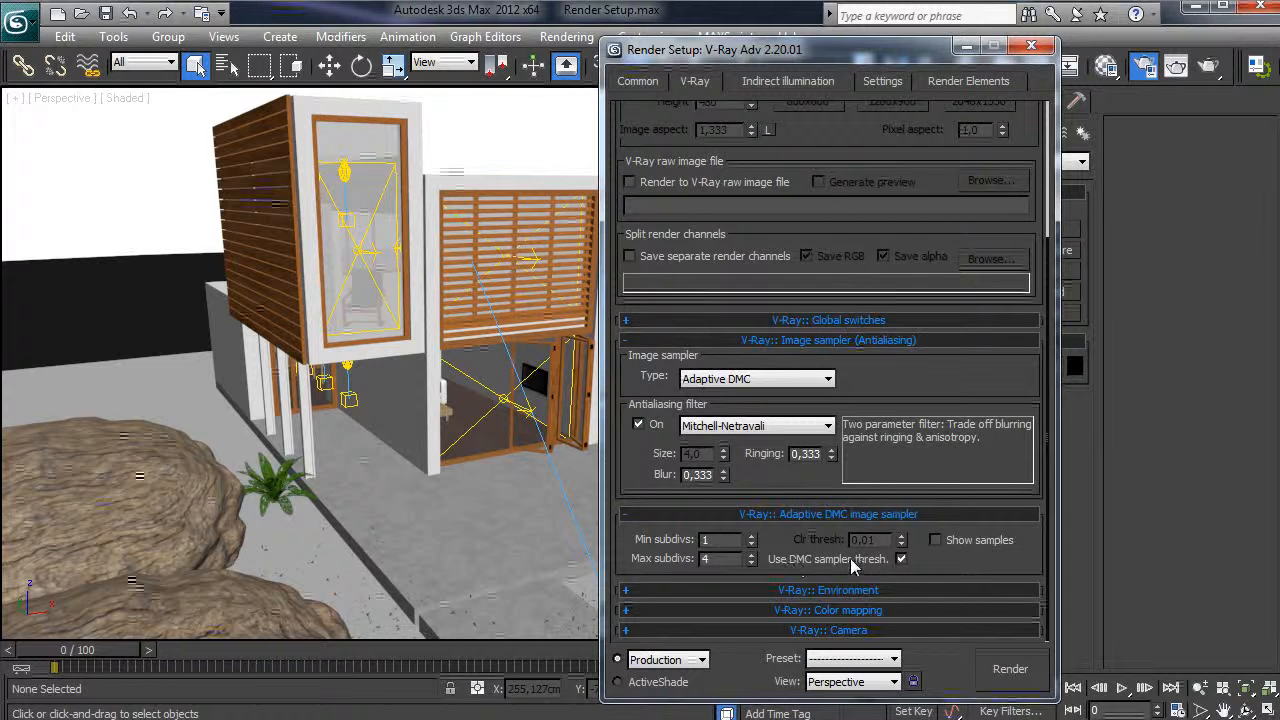
left_click(904, 559)
left_click_drag(874, 540, 762, 545)
left_click(901, 560)
- Switch on the reflection/refraction environment override in the V-Ray Environment rollout
left_click(798, 588)
scroll(787, 494, "down", 2)
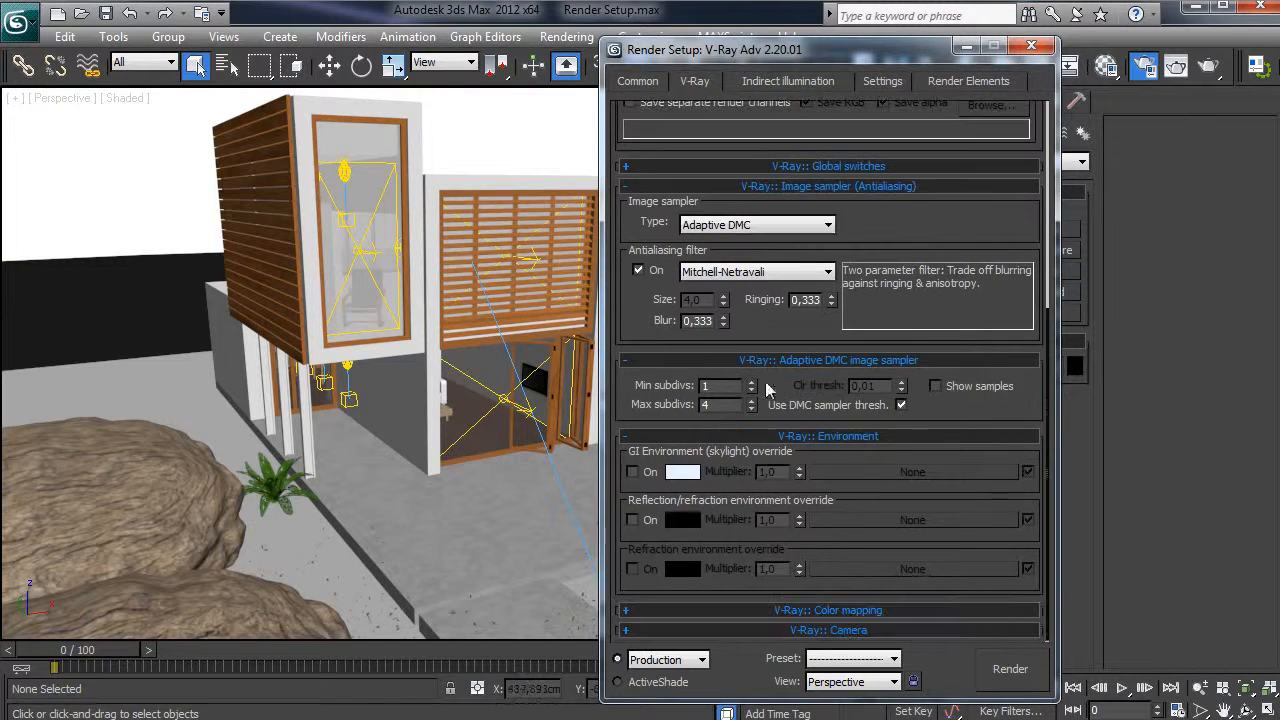
left_click_drag(826, 49, 573, 36)
left_click(534, 499)
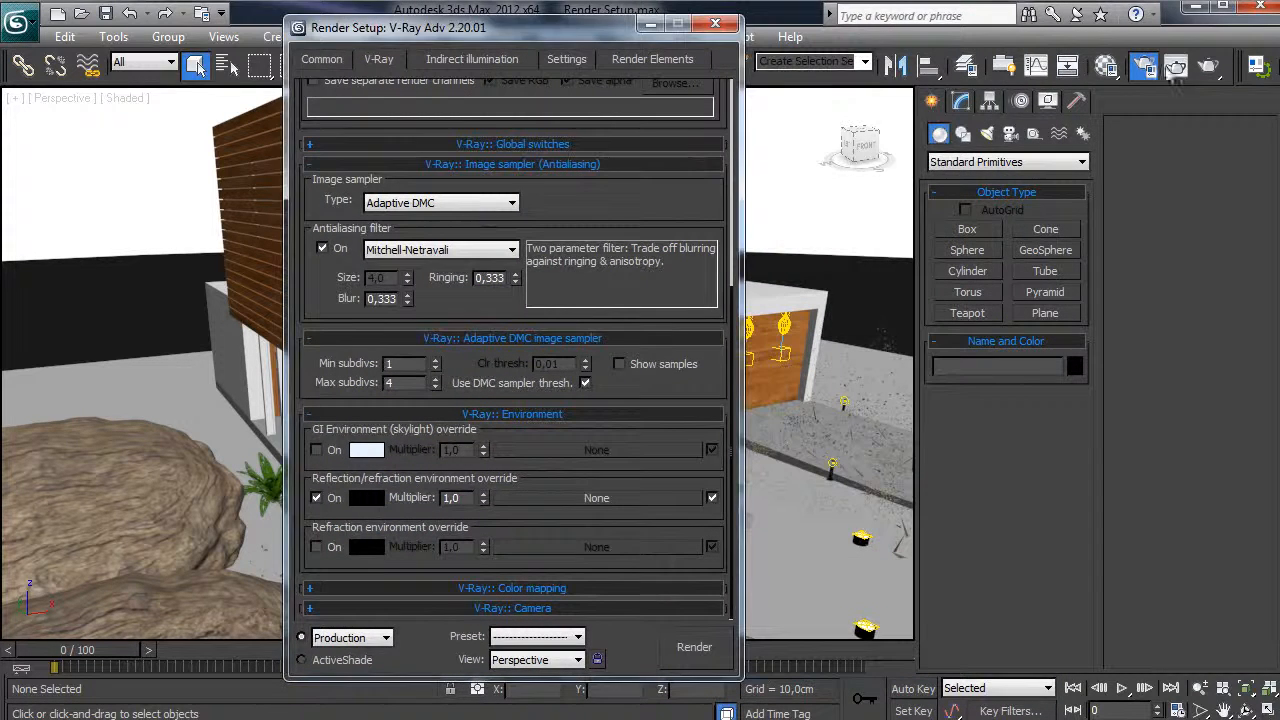
- Instance the CGSkies_0199_free.jpg sky map from the Material Editor into the reflection/refraction override slot
left_click(1106, 66)
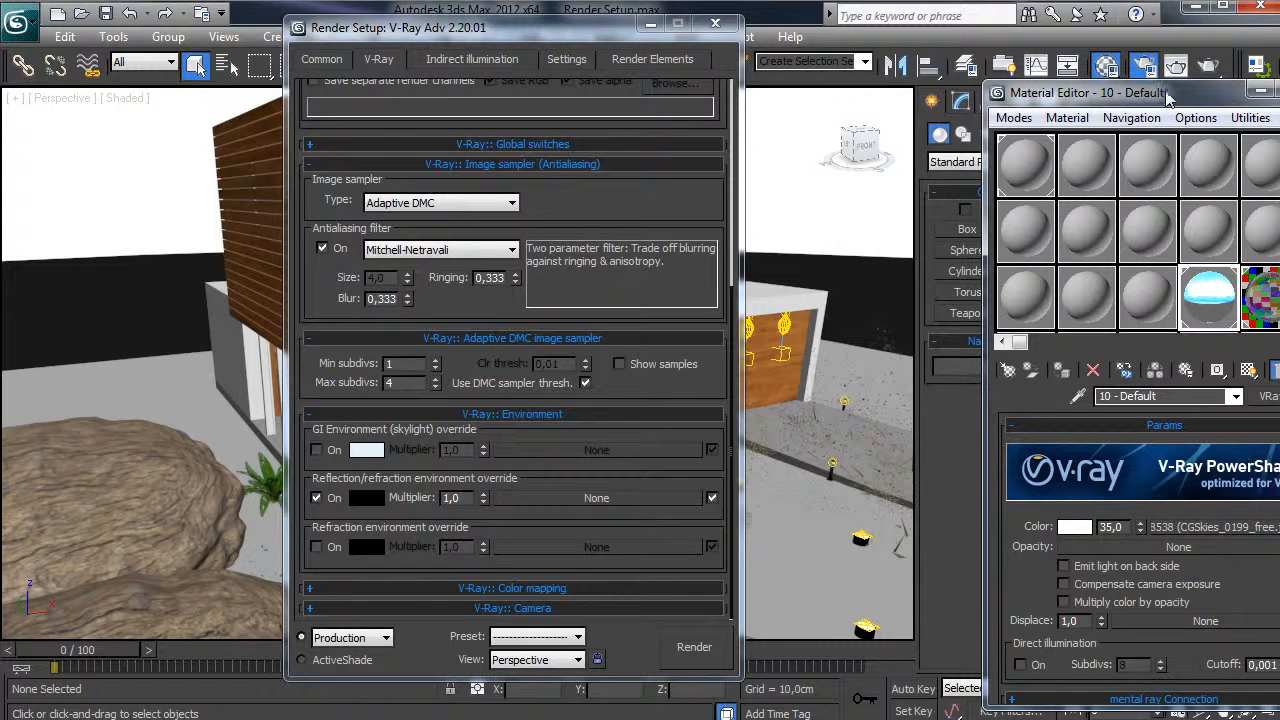
left_click_drag(1170, 95, 970, 40)
left_click(1111, 268)
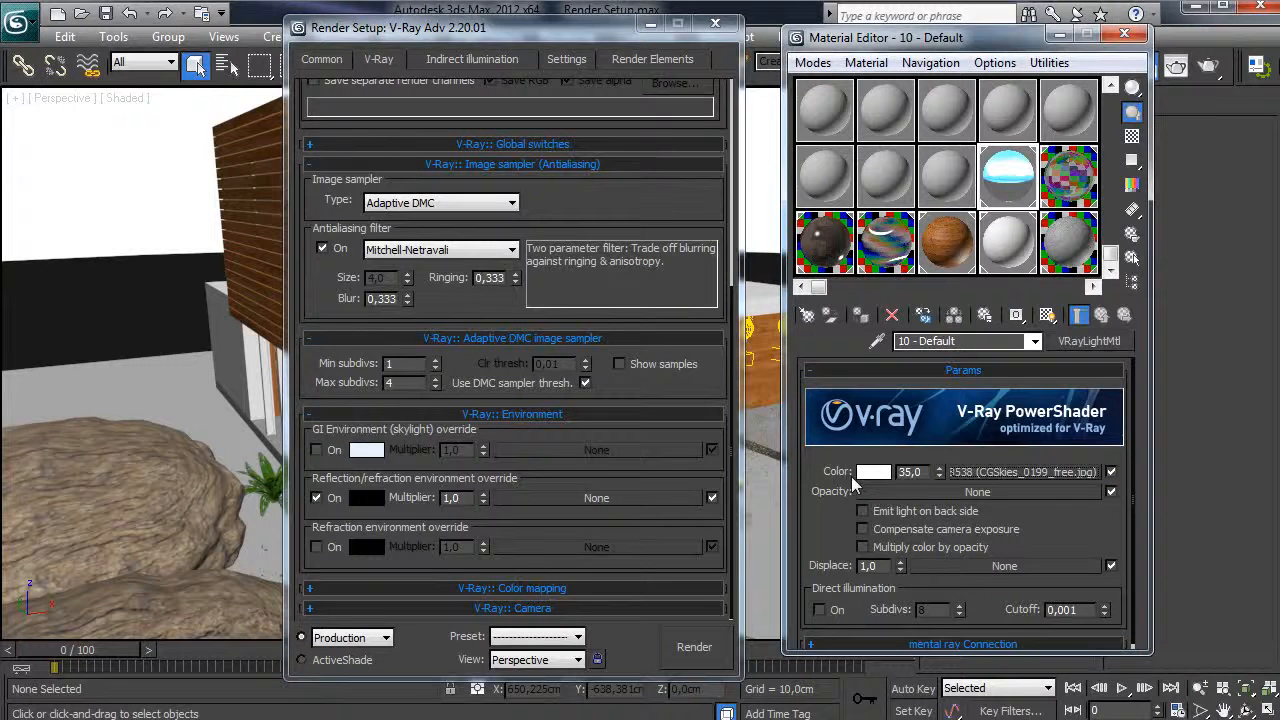
left_click_drag(646, 498, 646, 498)
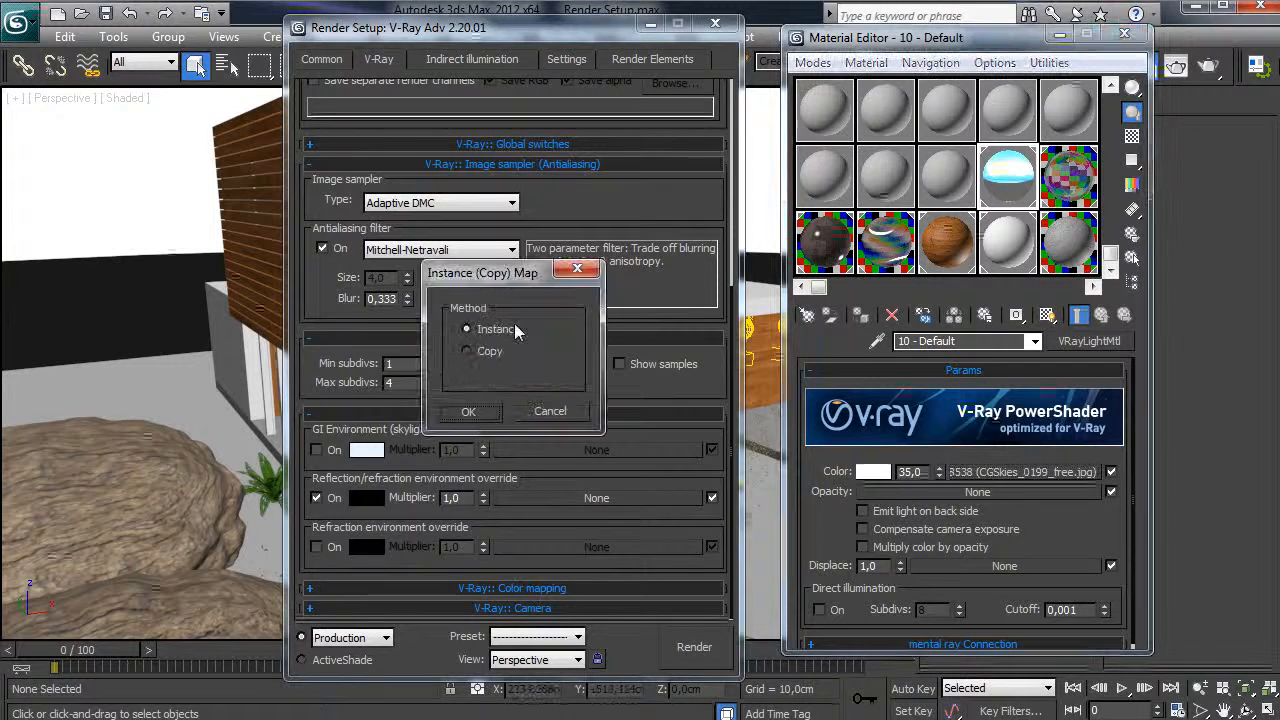
left_click(482, 428)
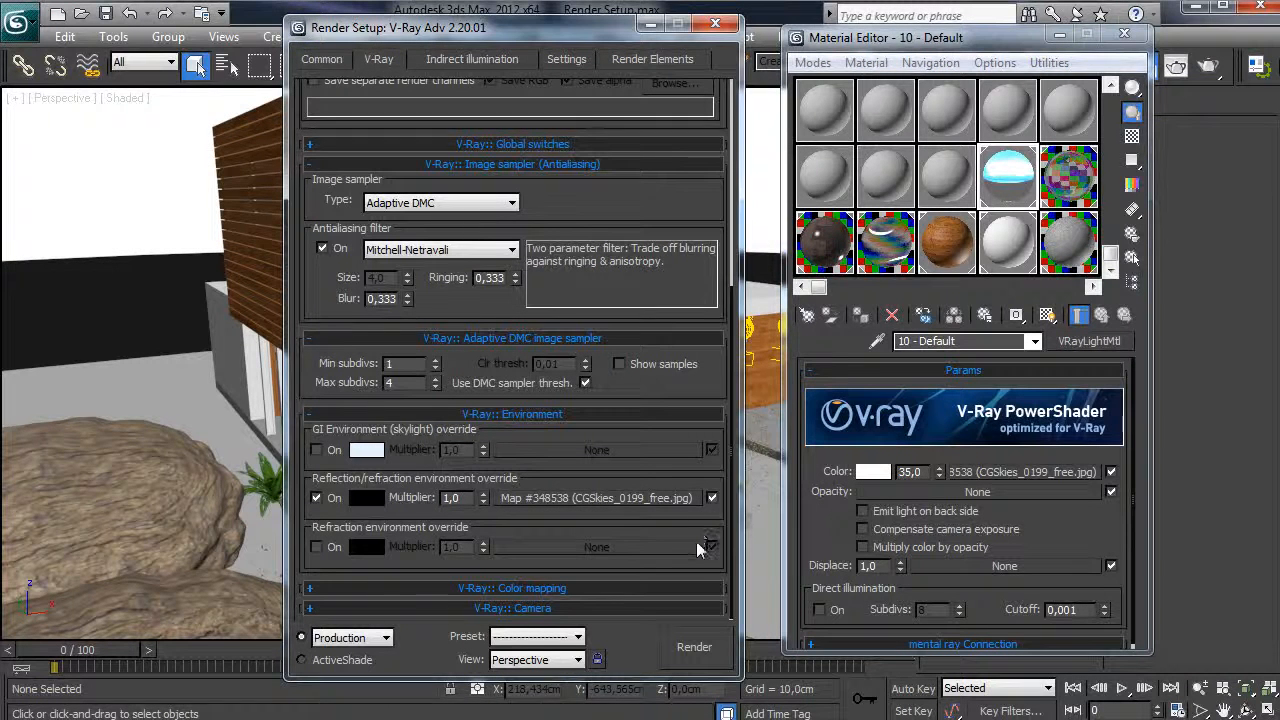
scroll(446, 588, "down", 2)
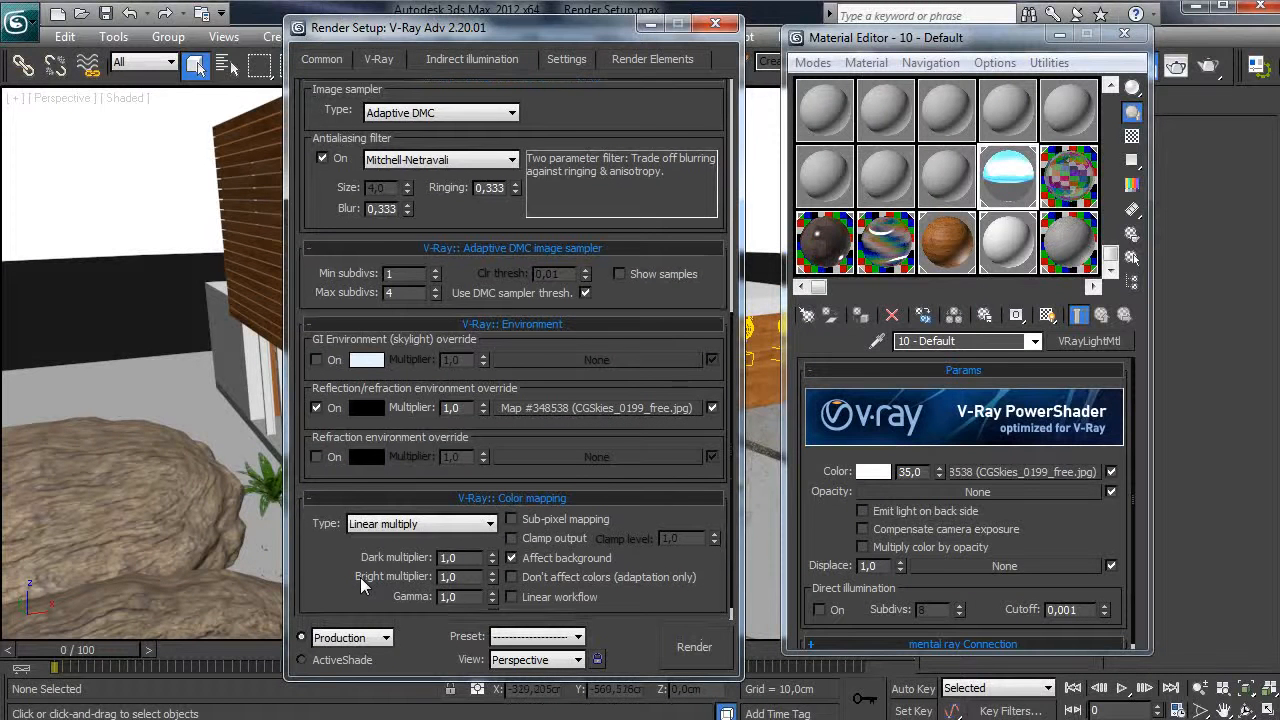
- Use Linear multiply colour mapping at gamma 2,2 with sub-pixel mapping and output clamping on
left_click_drag(361, 579, 361, 565)
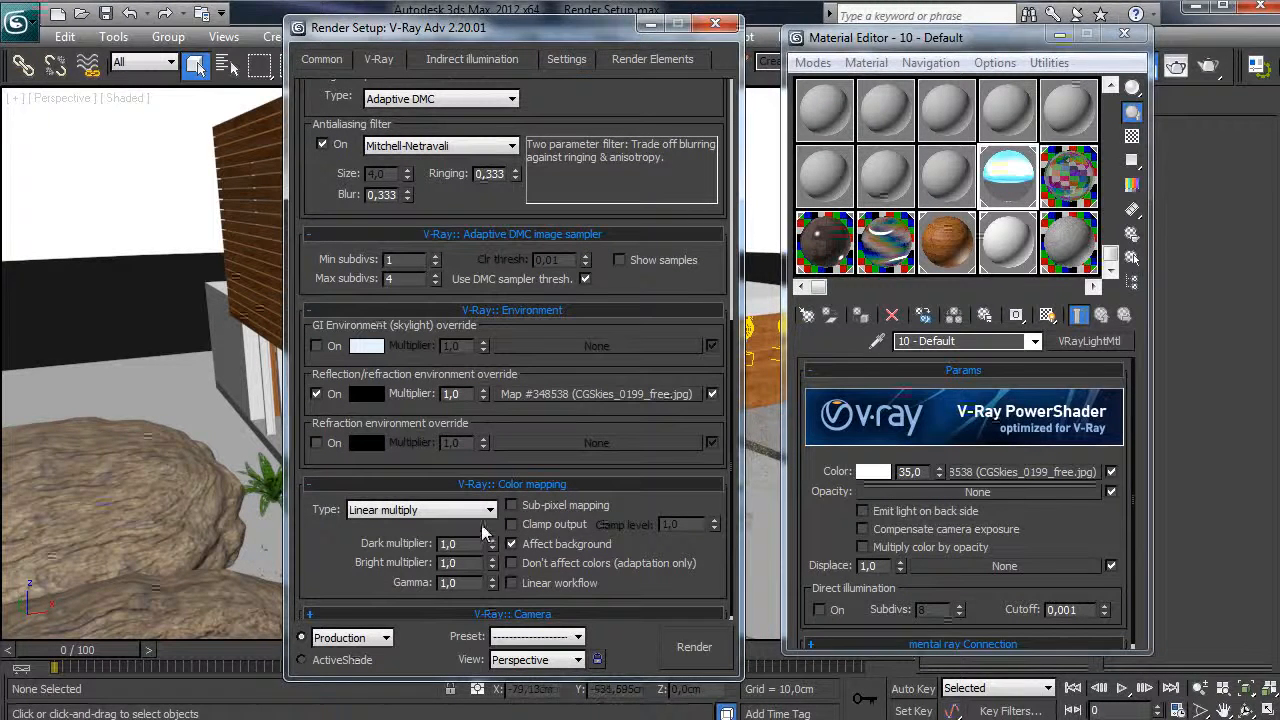
left_click_drag(474, 545, 399, 542)
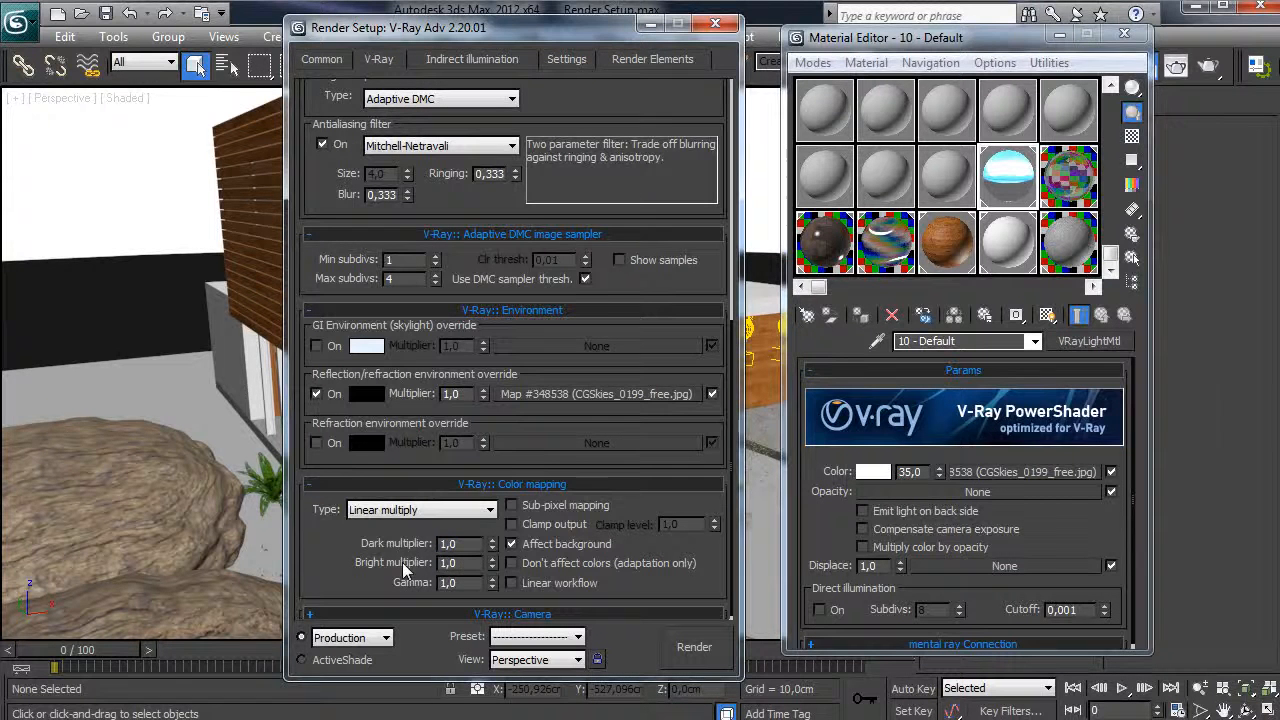
double_click(454, 583)
type("2,2")
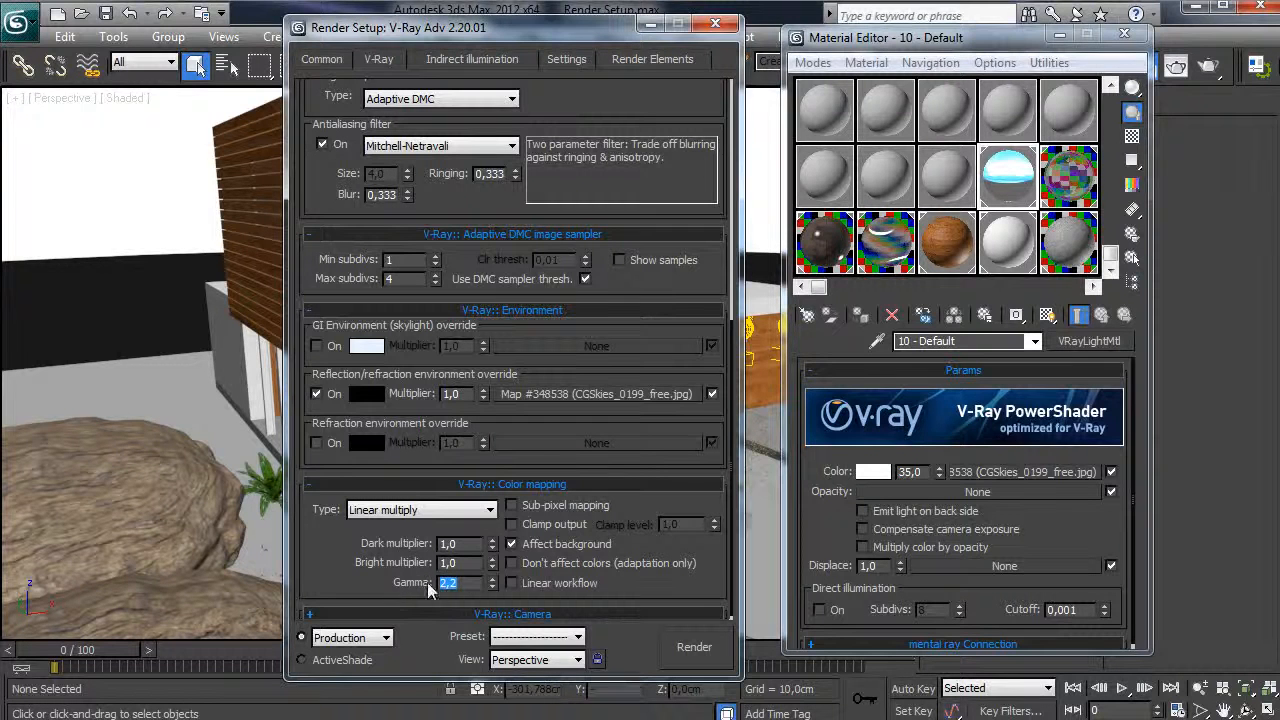
left_click(540, 508)
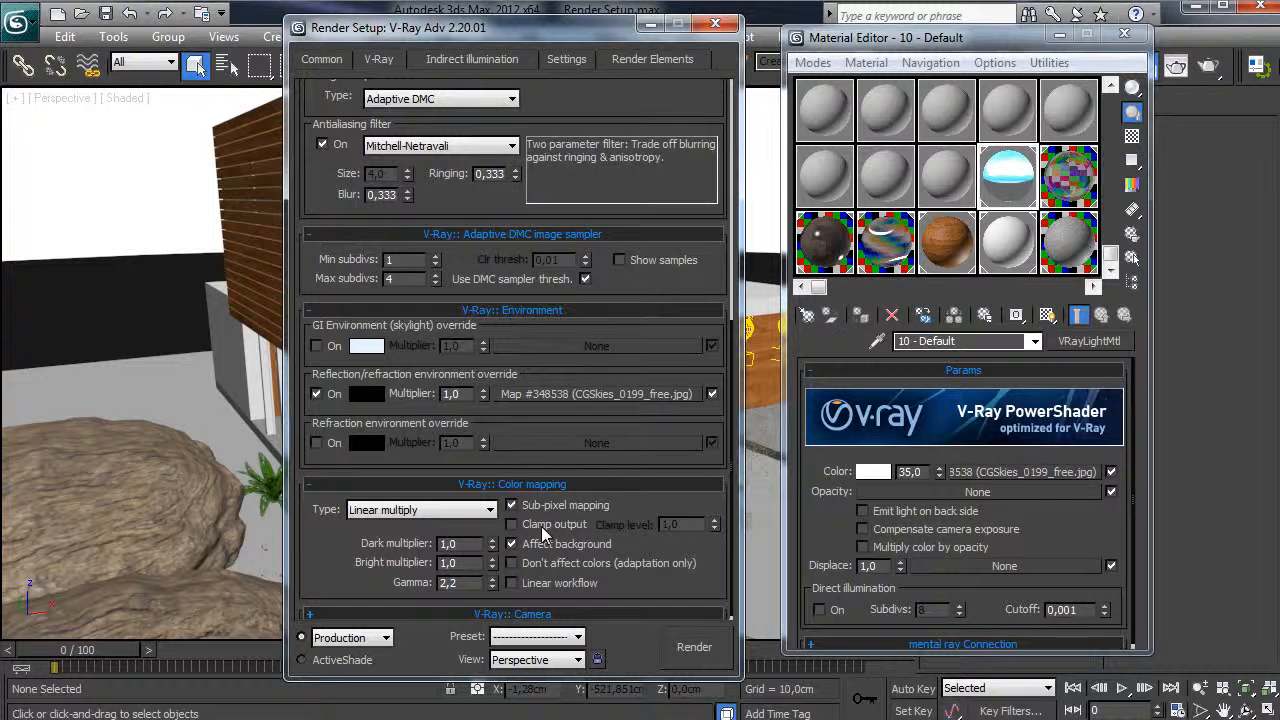
left_click(543, 522)
double_click(448, 582)
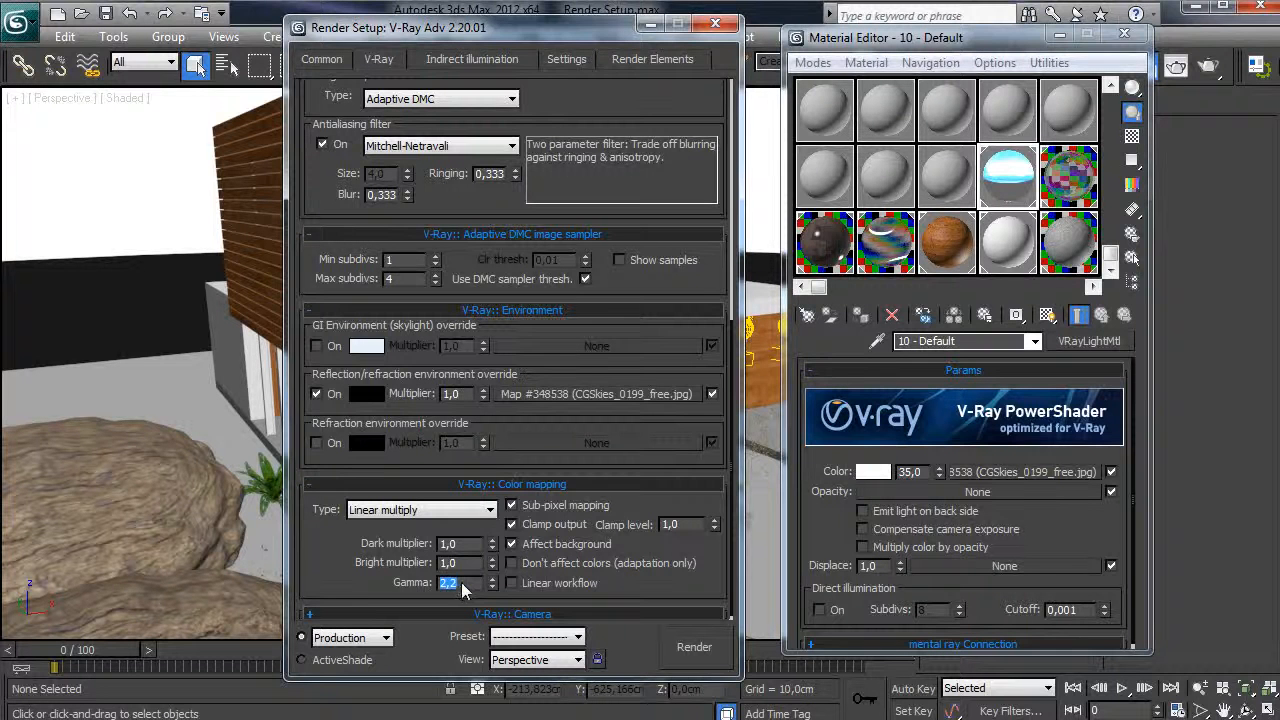
left_click(388, 583)
scroll(366, 578, "up", 2)
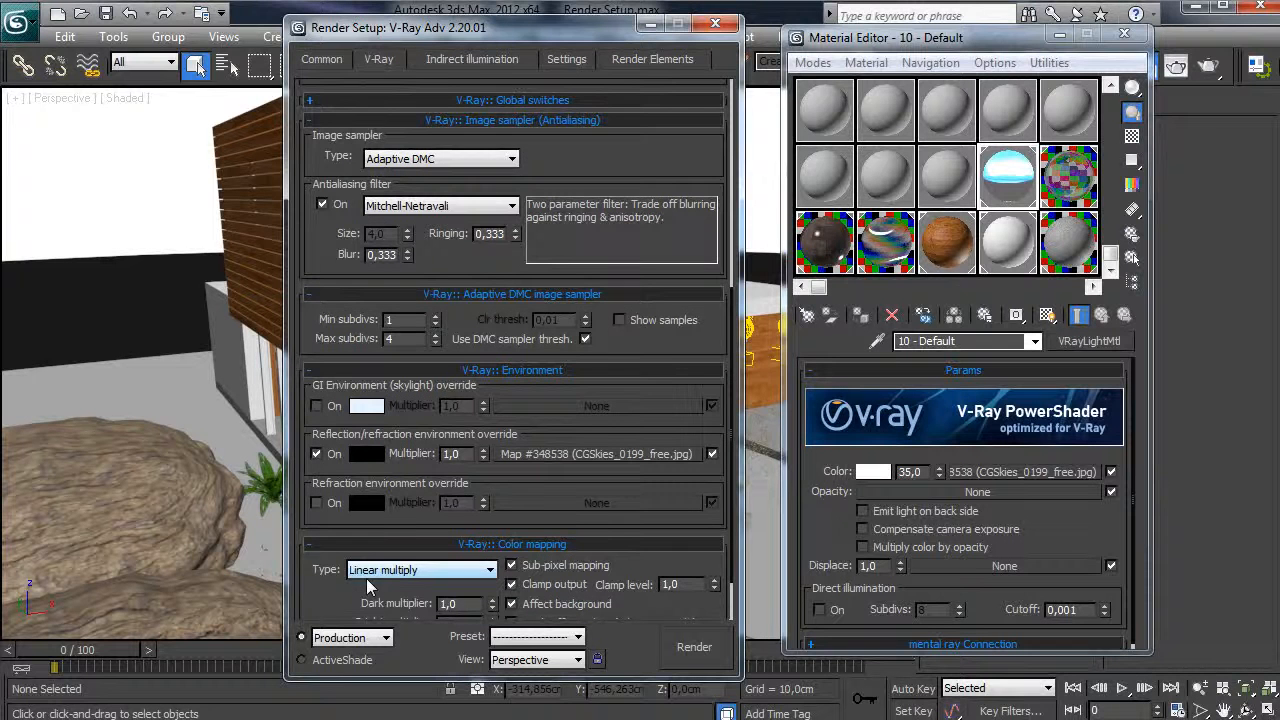
left_click(451, 64)
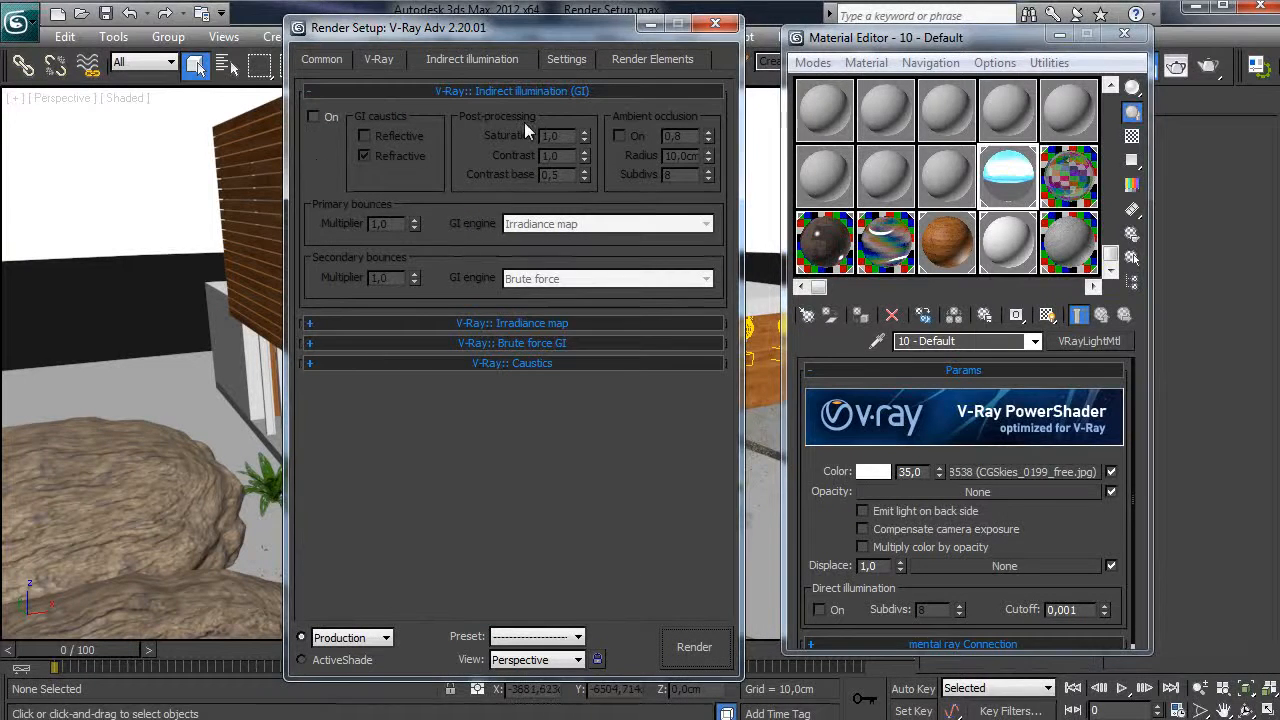
- Turn GI on with Irradiance map as primary engine and Light cache as secondary engine
left_click(324, 117)
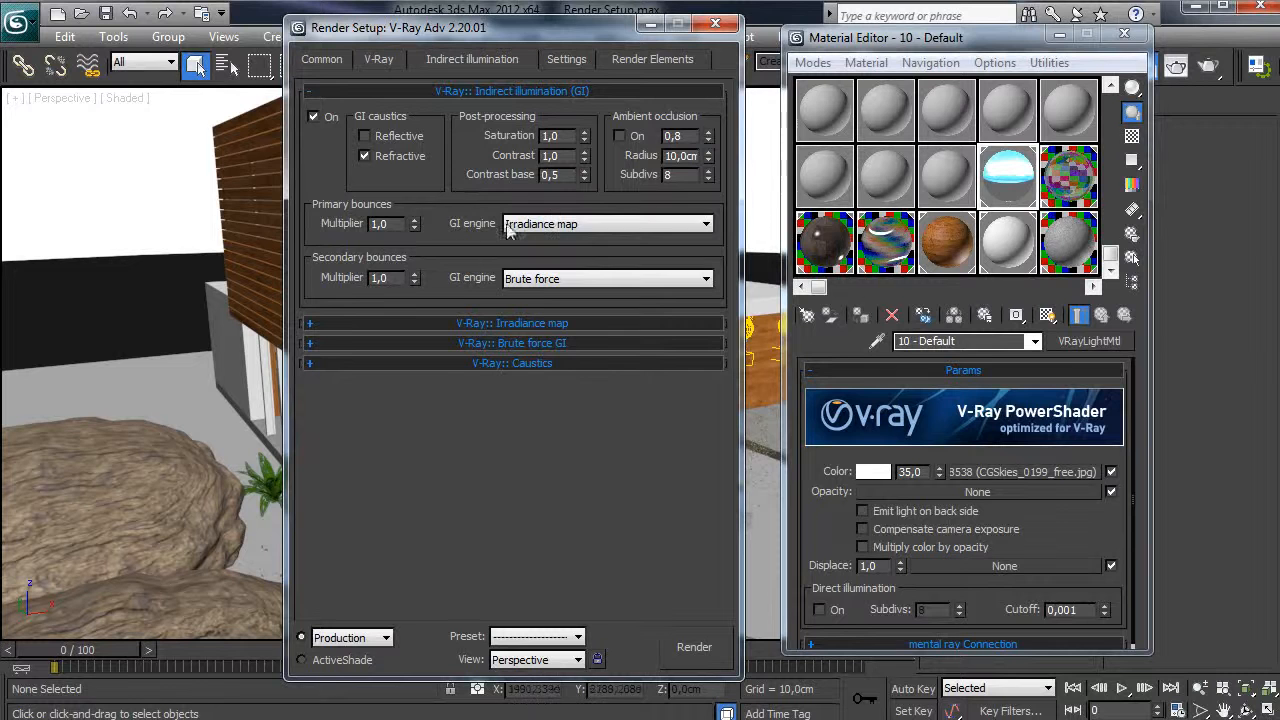
left_click(538, 226)
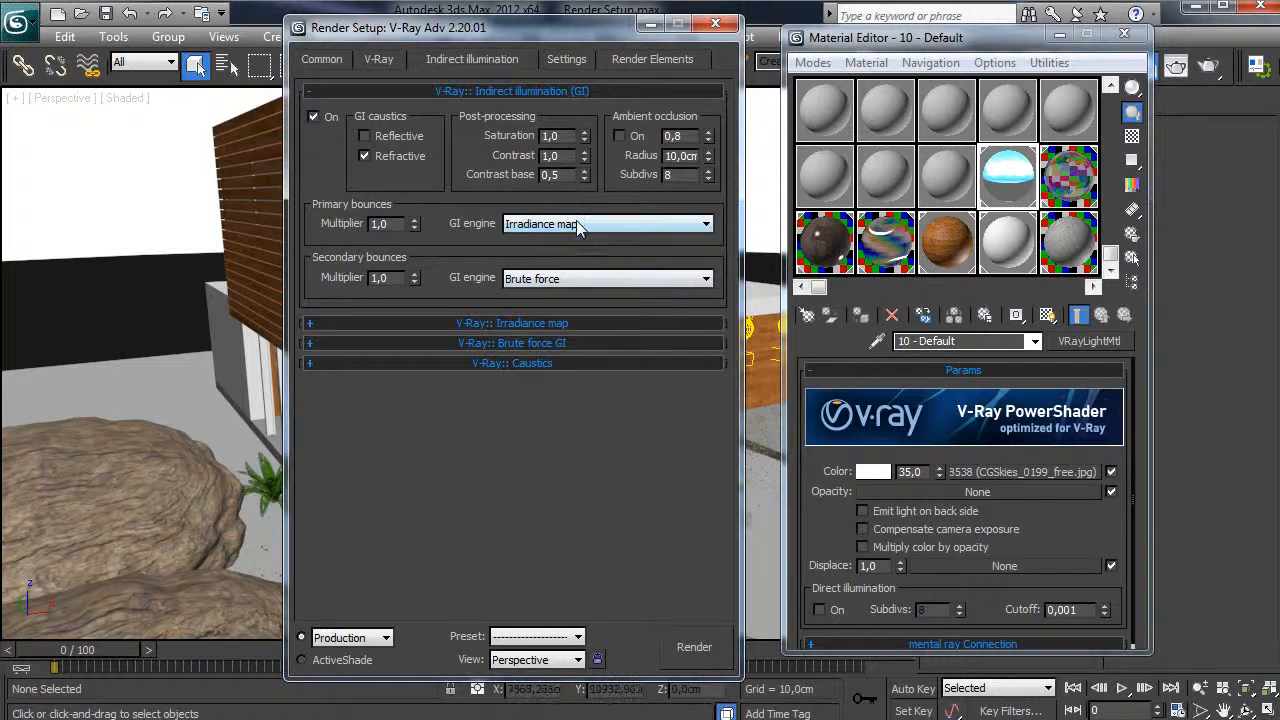
left_click(540, 236)
left_click(543, 280)
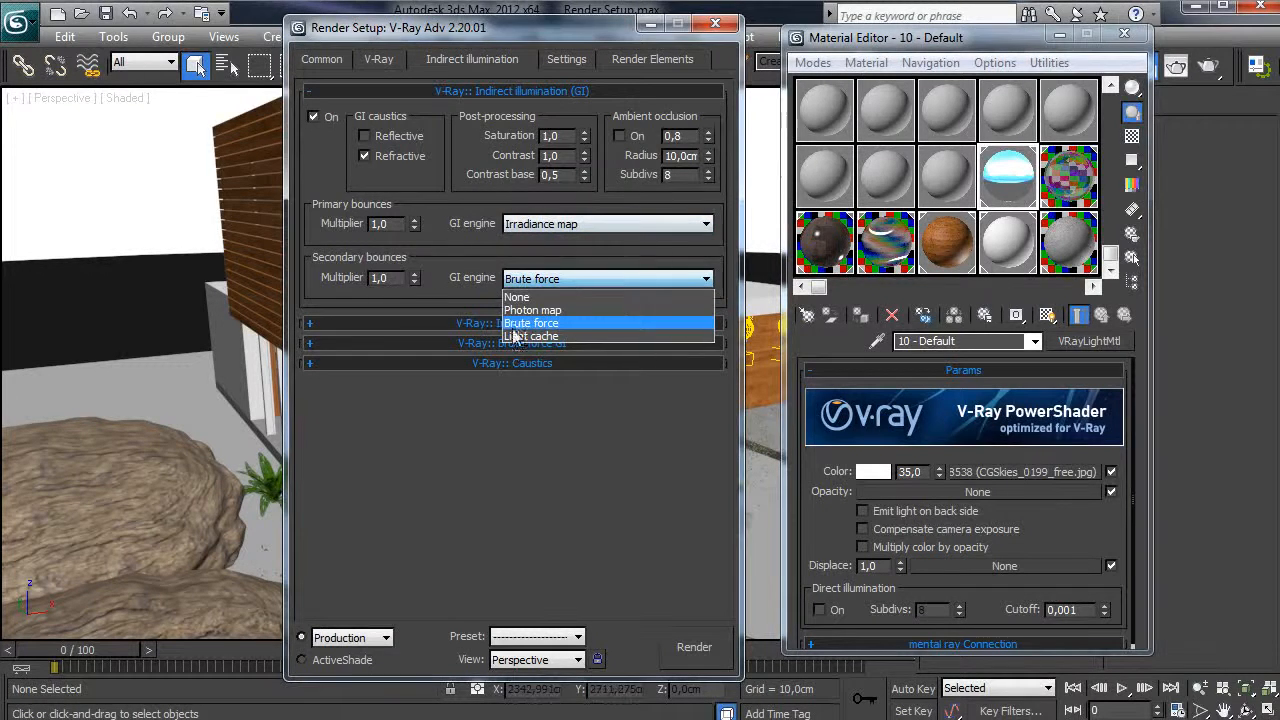
left_click(525, 337)
left_click(469, 323)
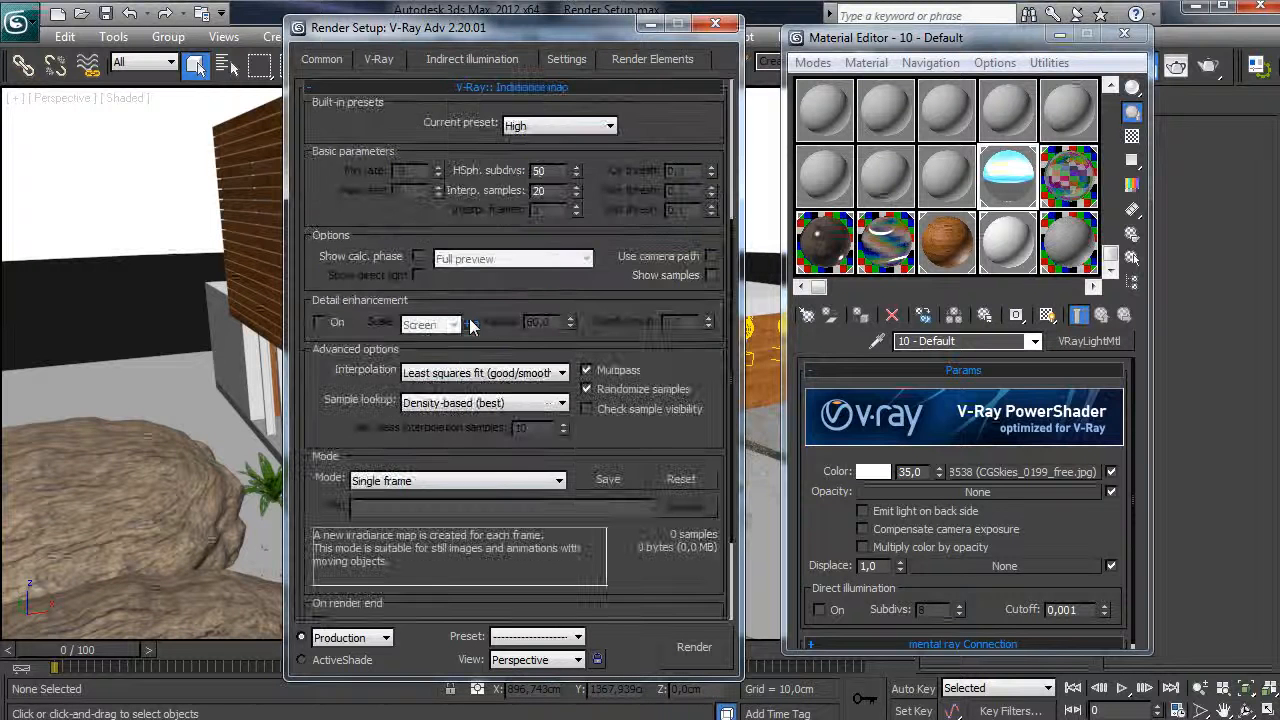
- Set the irradiance map Current preset to Very low
scroll(346, 240, "up", 1)
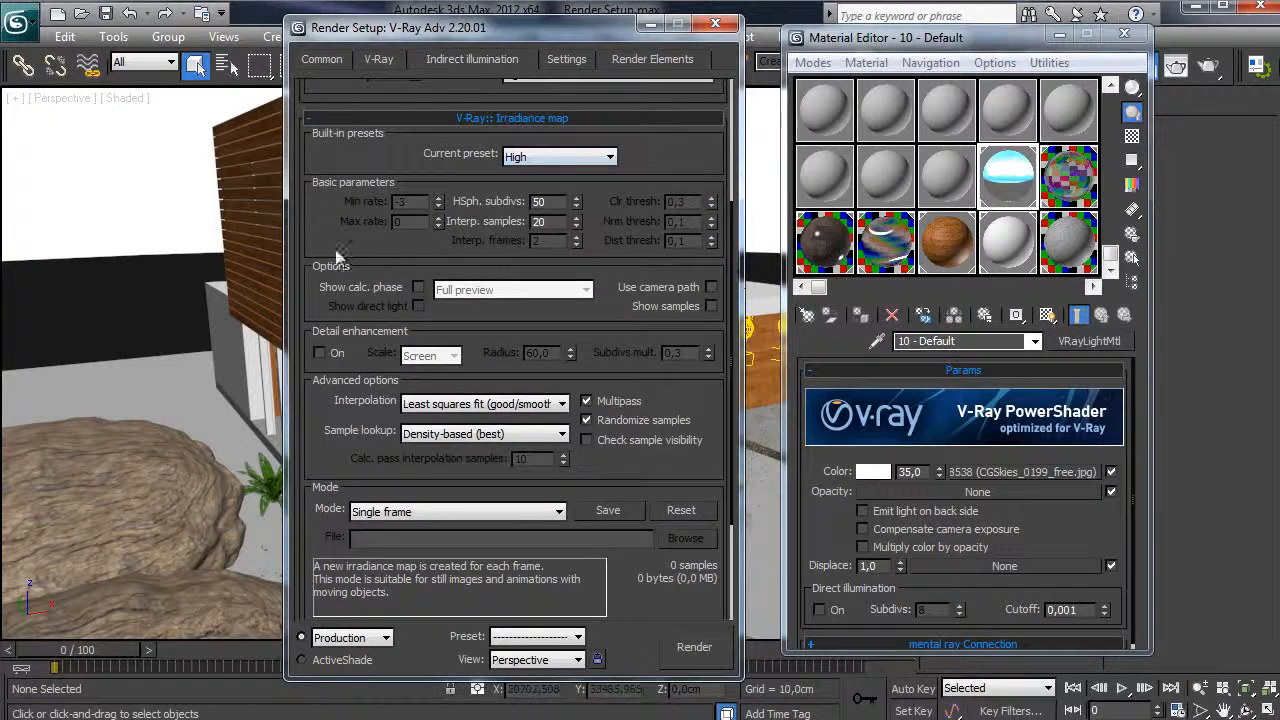
left_click(520, 157)
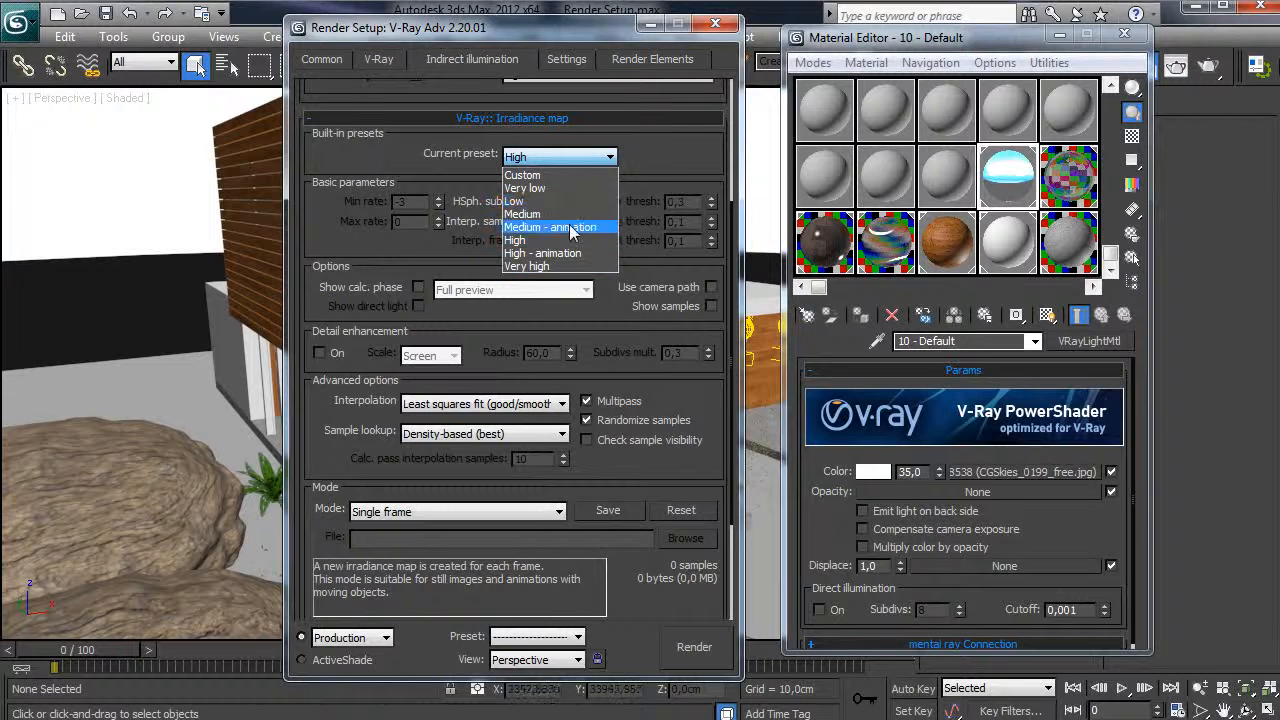
left_click(565, 187)
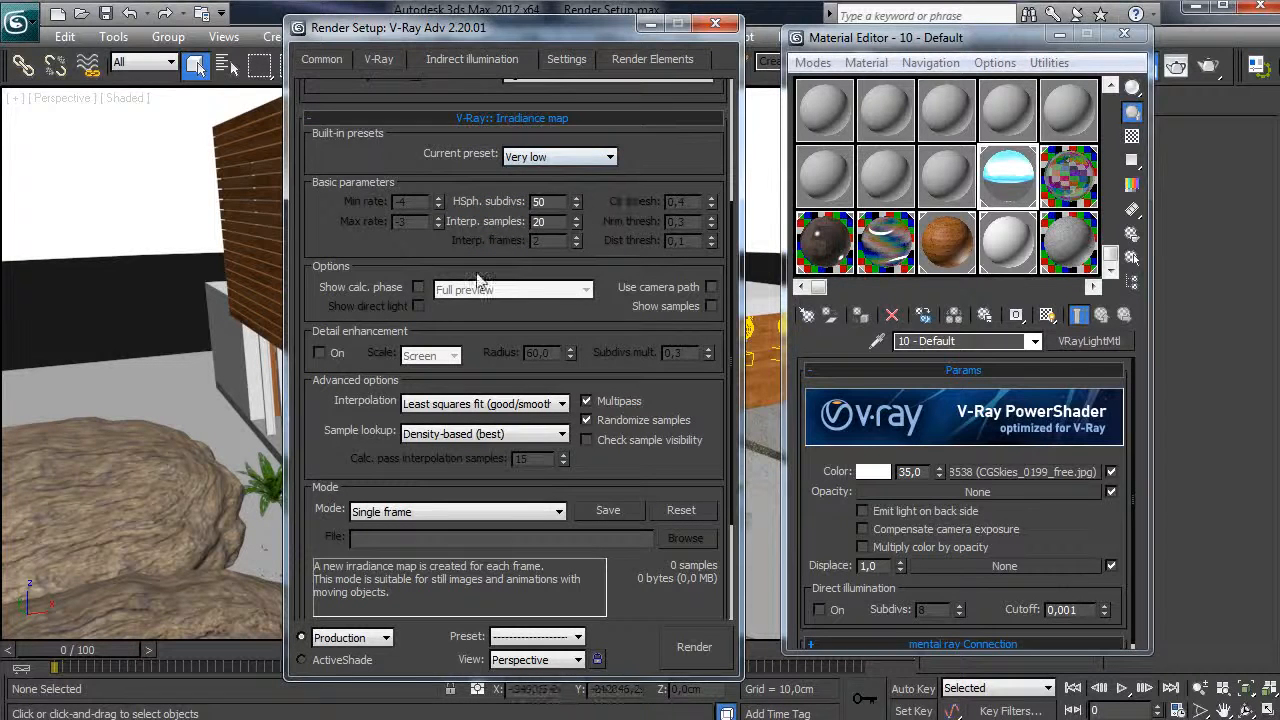
scroll(405, 250, "up", 2)
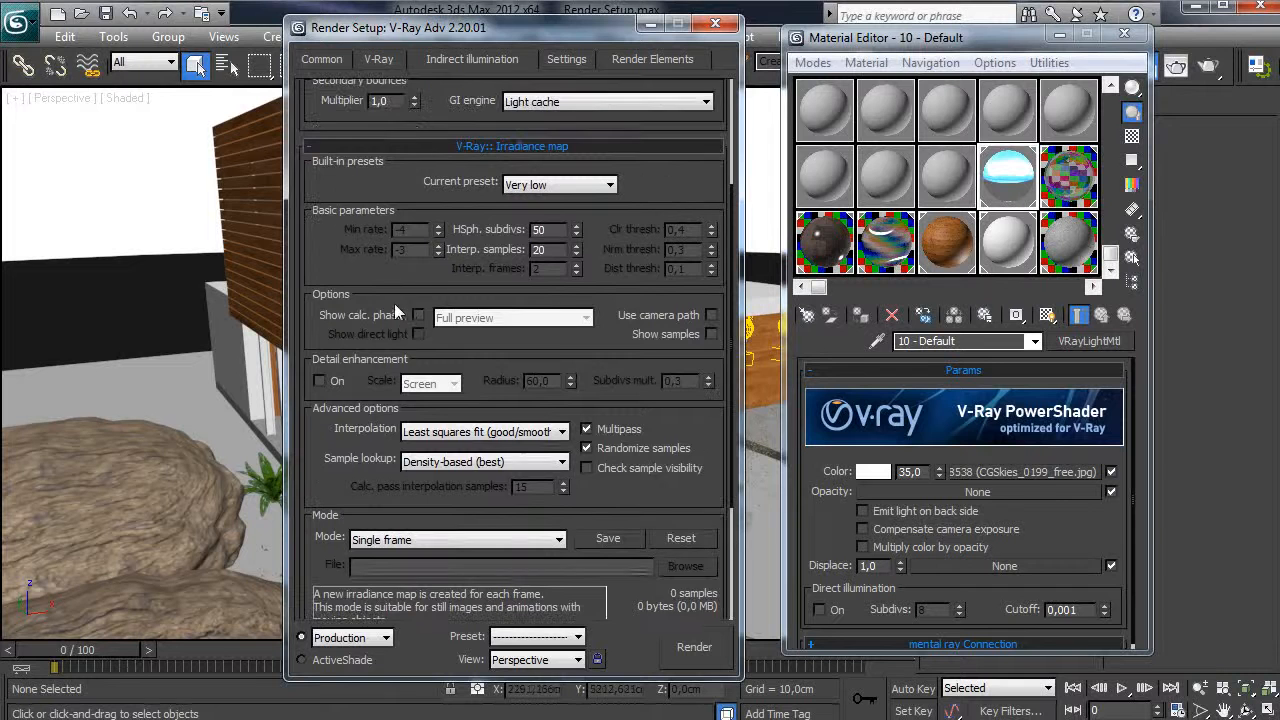
left_click(568, 186)
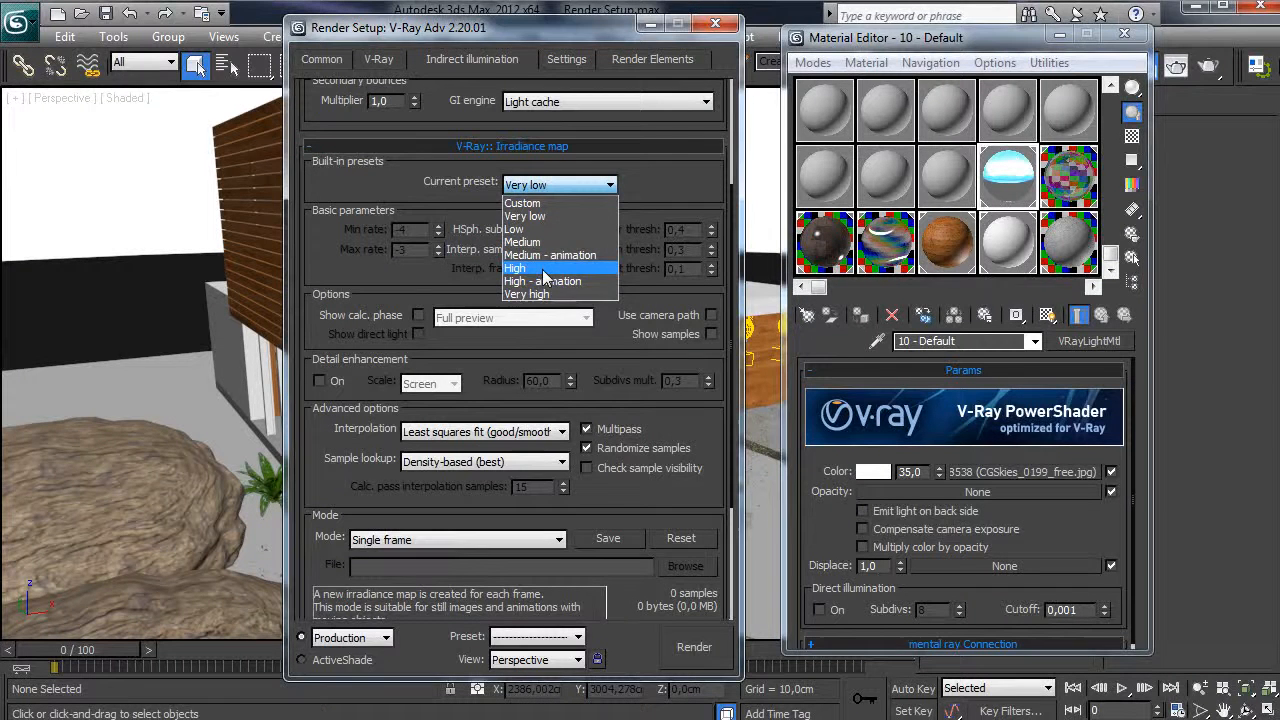
left_click(373, 297)
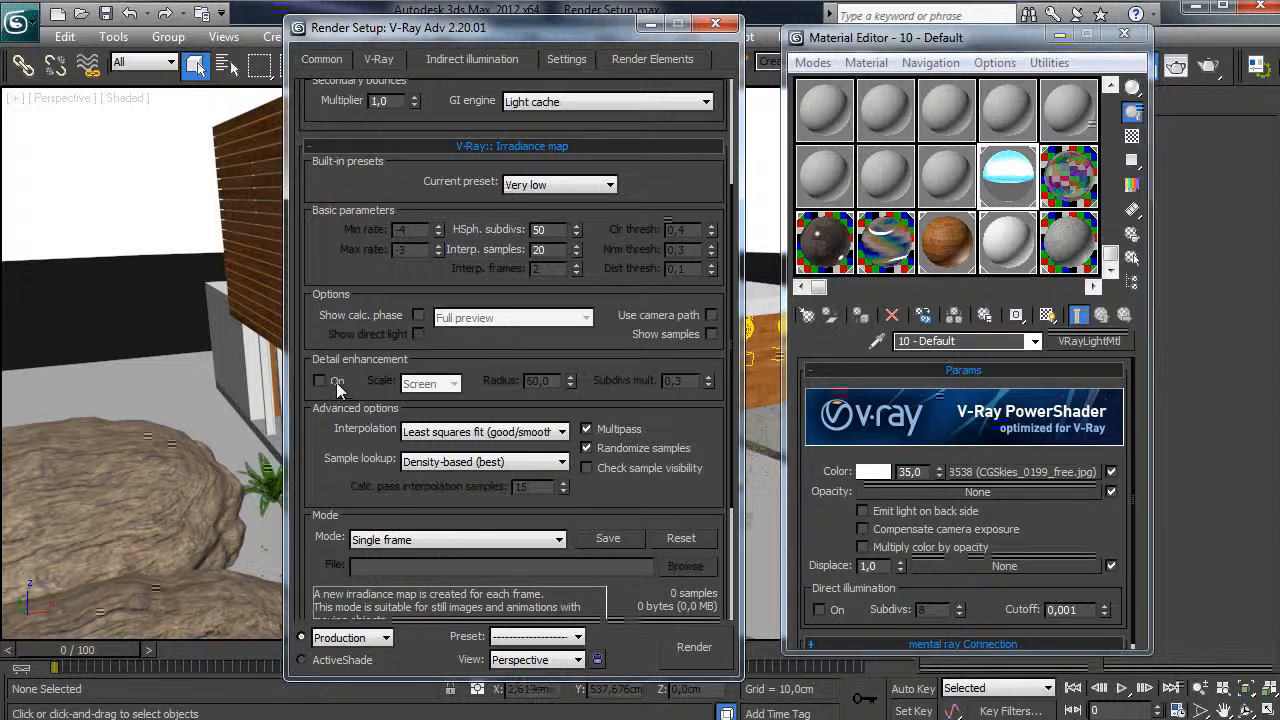
- Enable Show calc. phase with Full preview, leaving Use camera path off
scroll(344, 330, "down", 2)
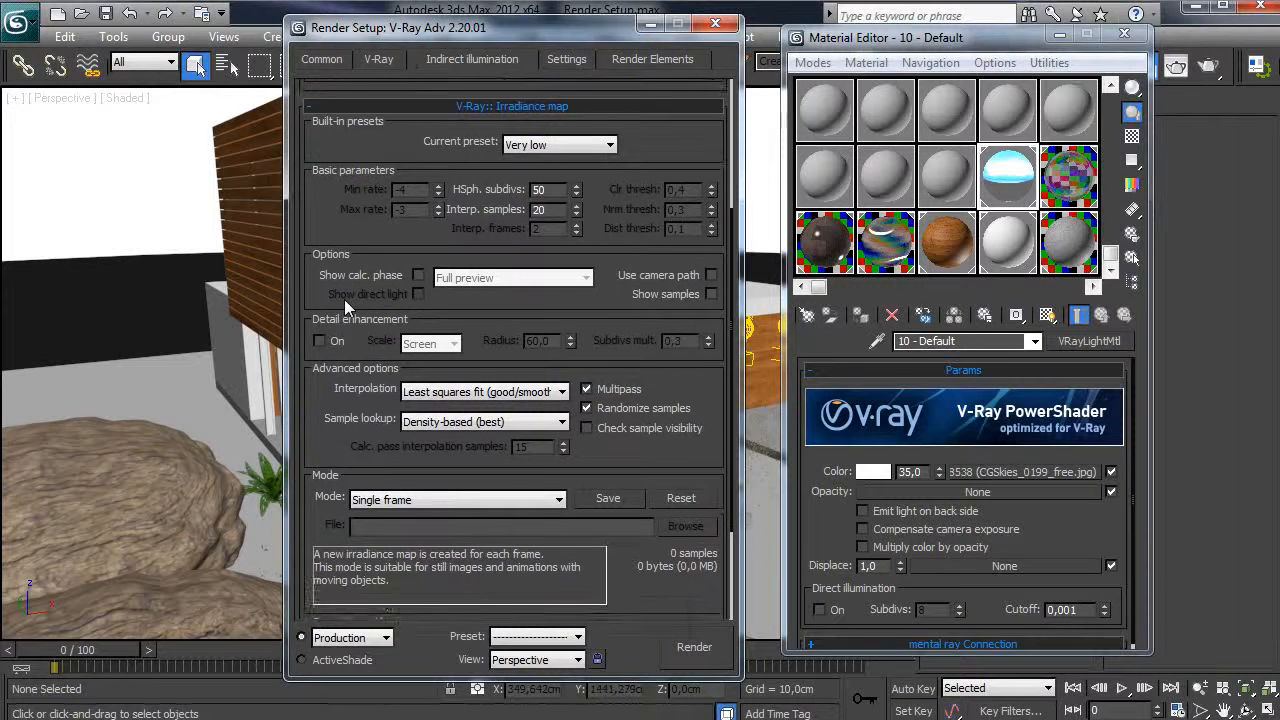
left_click(710, 275)
left_click(417, 275)
left_click(710, 275)
left_click(456, 281)
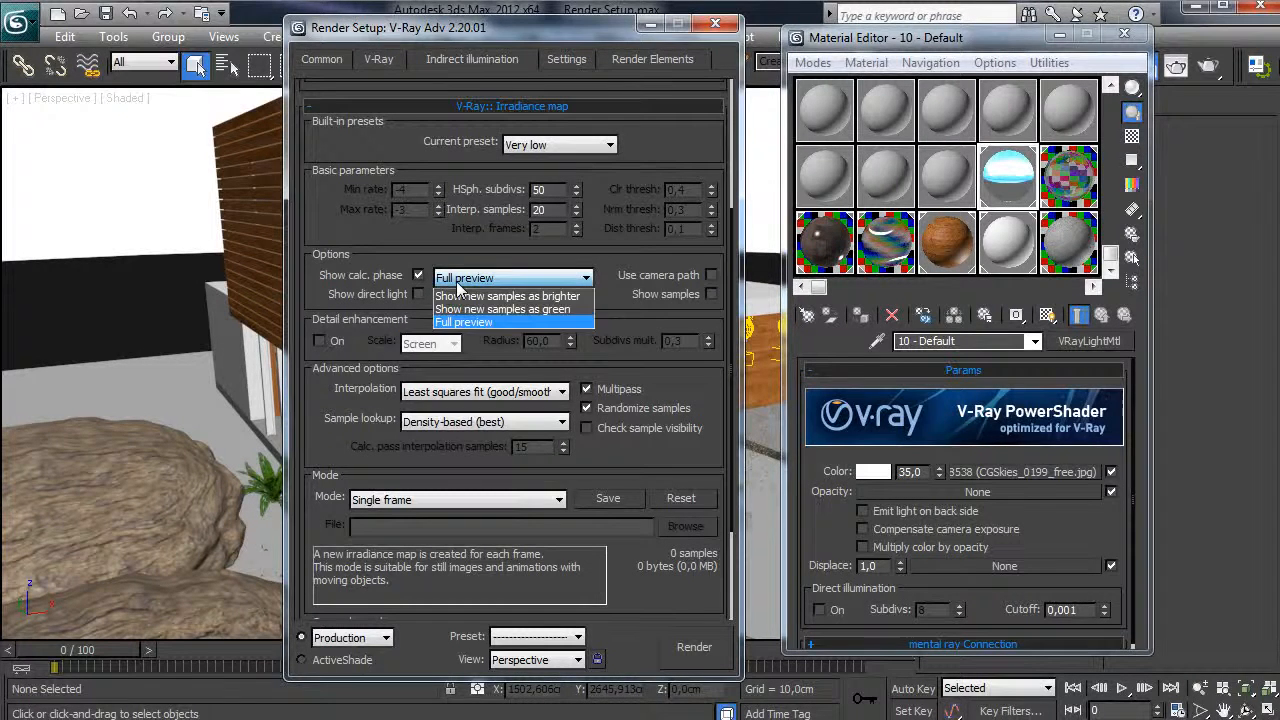
left_click(521, 280)
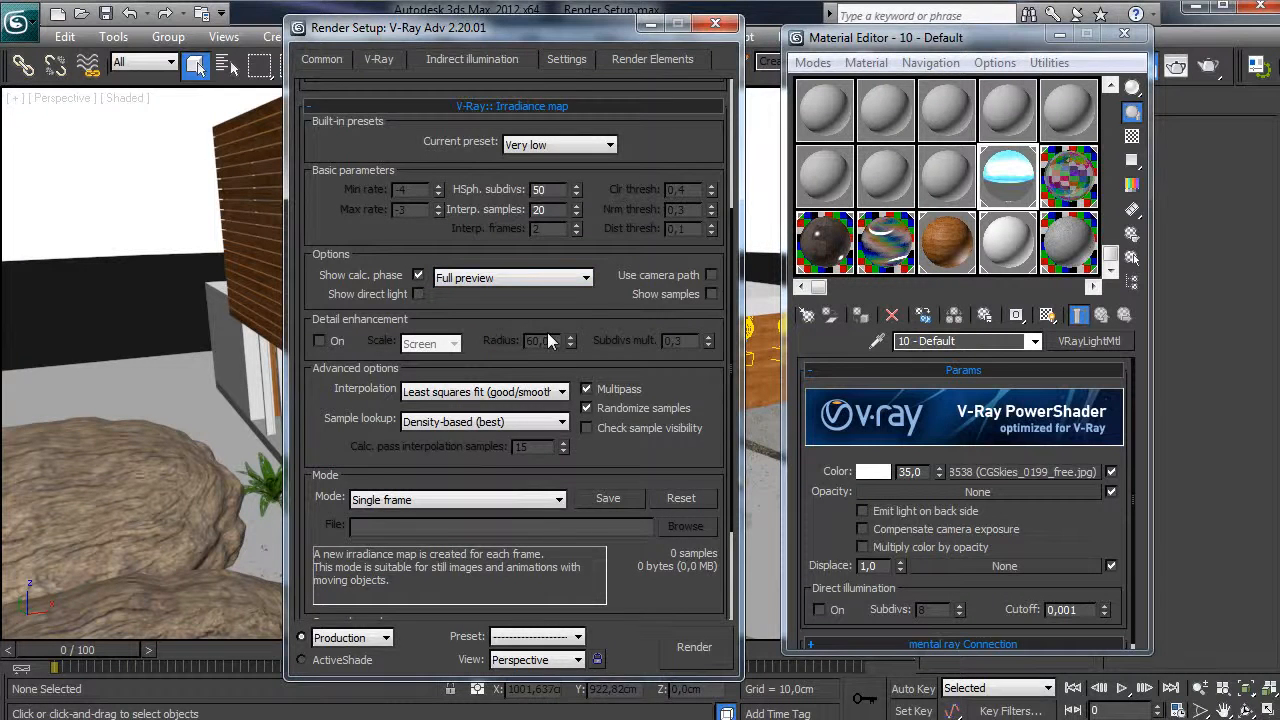
- Expand the Light cache rollout and set the number of passes to 6
scroll(524, 270, "down", 4)
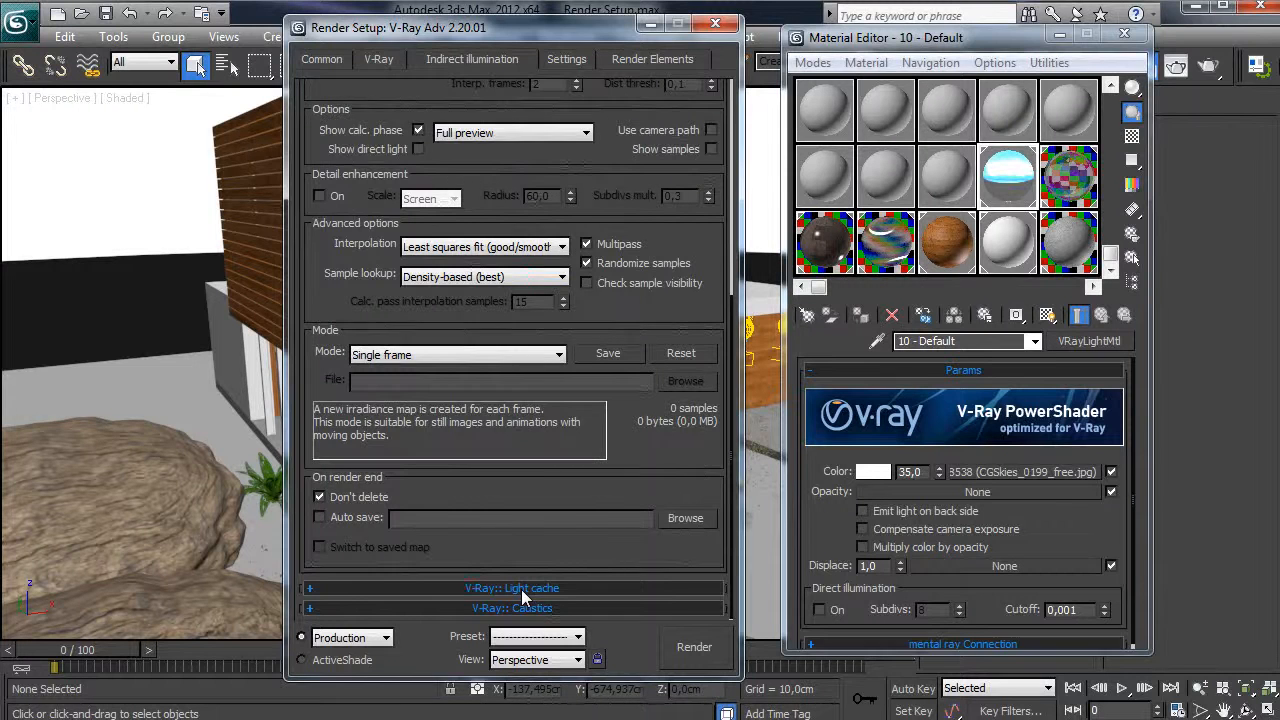
left_click(521, 589)
scroll(535, 340, "up", 4)
scroll(617, 277, "up", 6)
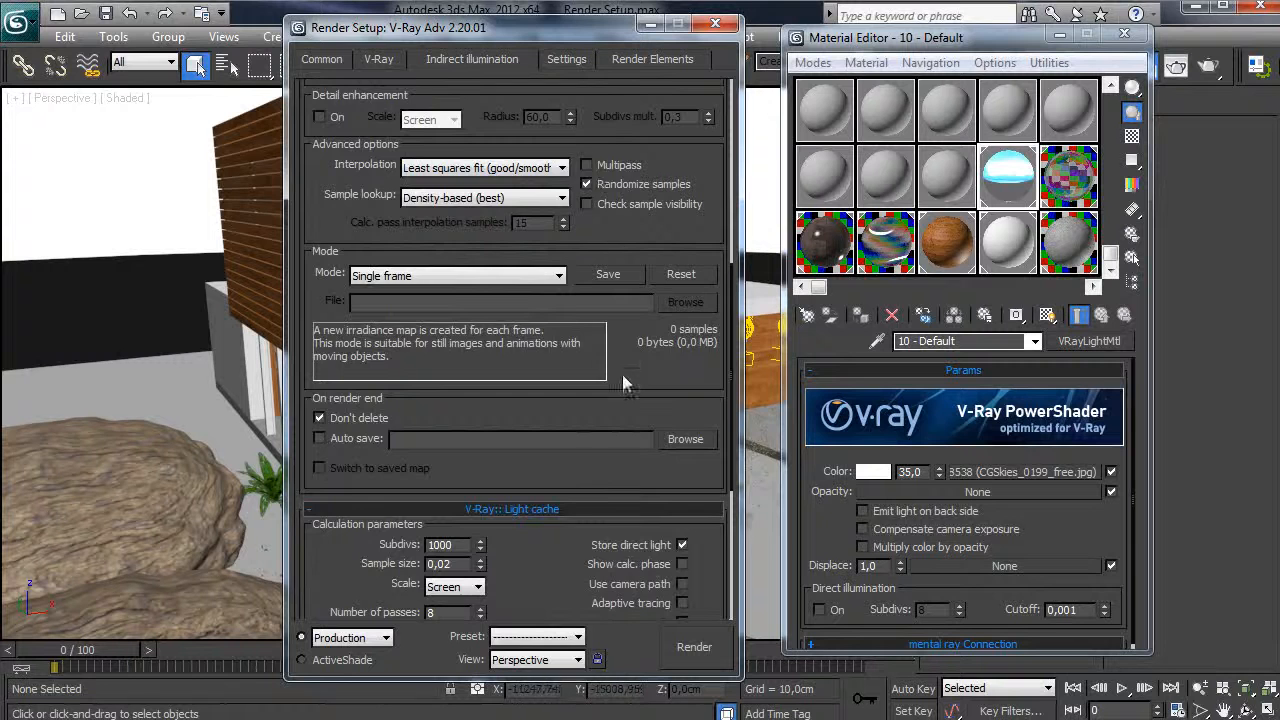
scroll(483, 360, "down", 7)
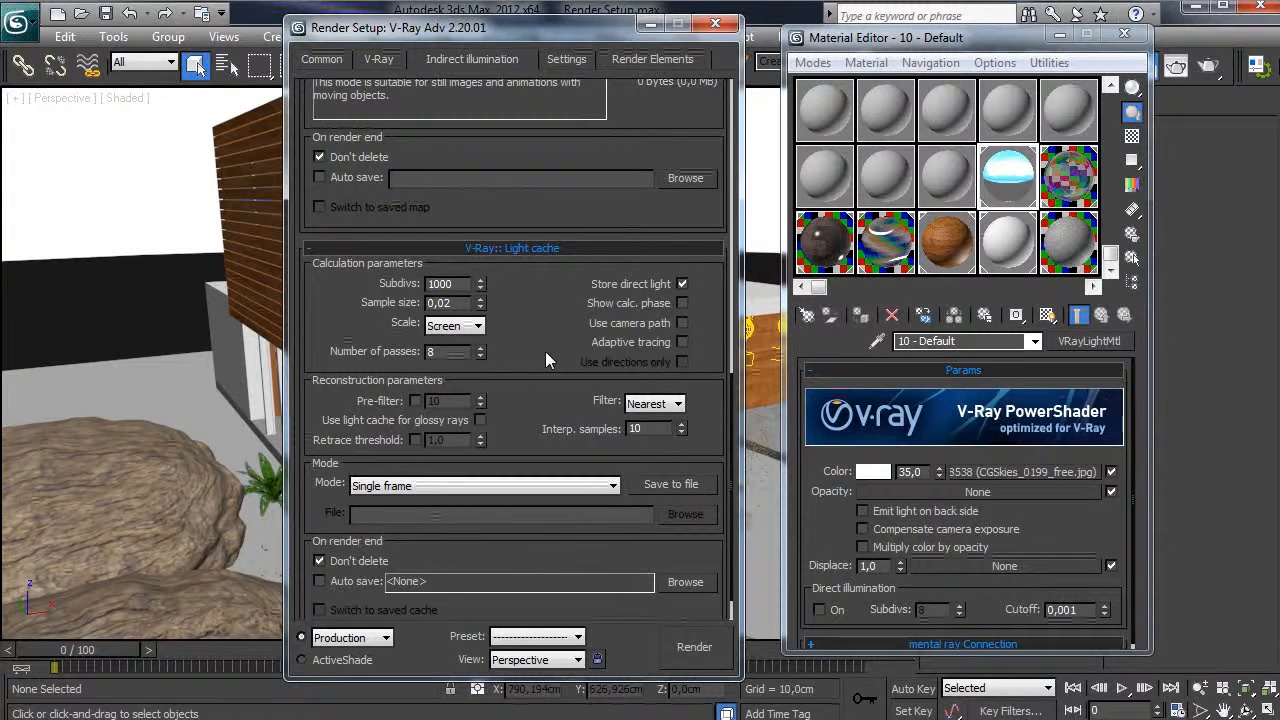
scroll(545, 351, "down", 1)
left_click_drag(539, 336, 538, 306)
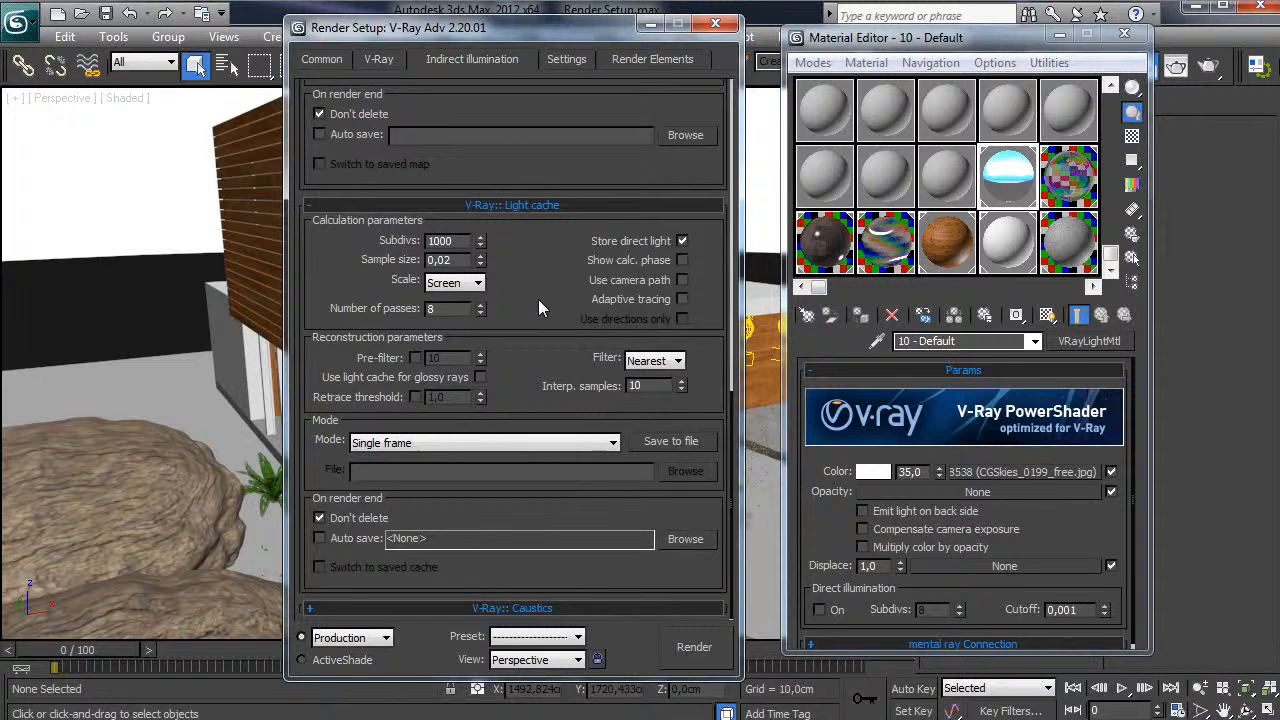
double_click(460, 311)
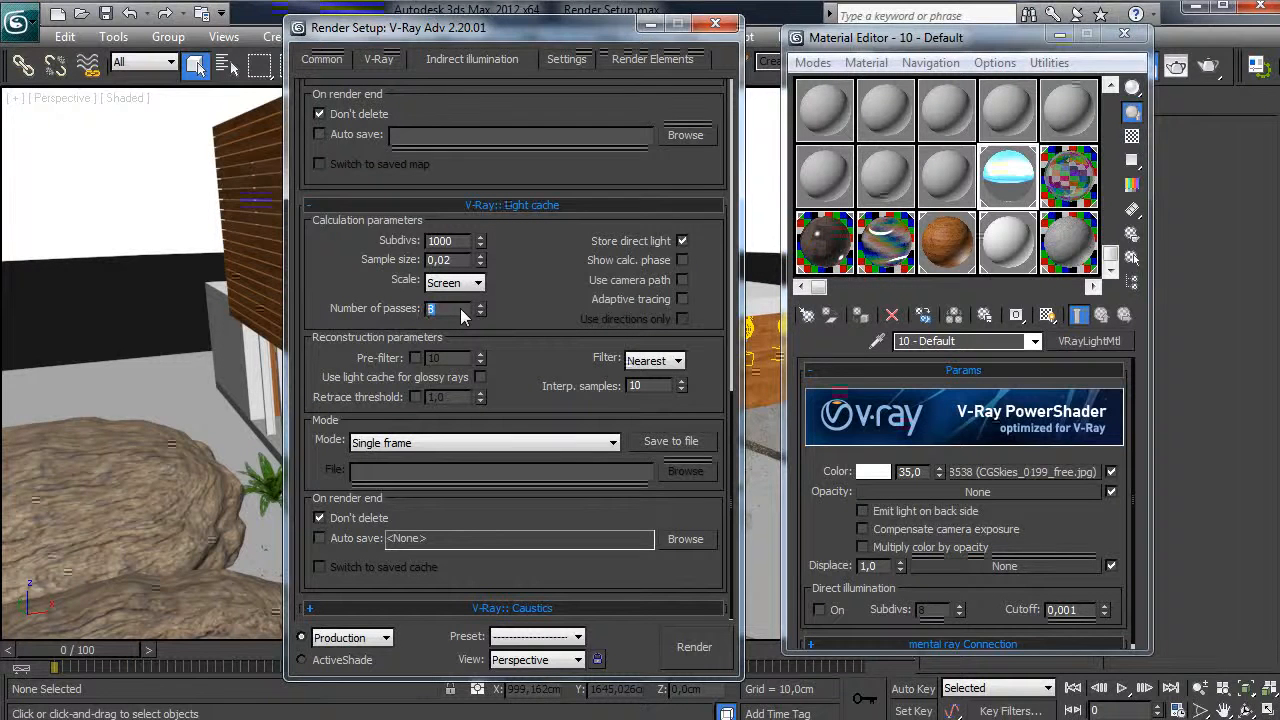
type("6")
key("BackSpace")
type("4")
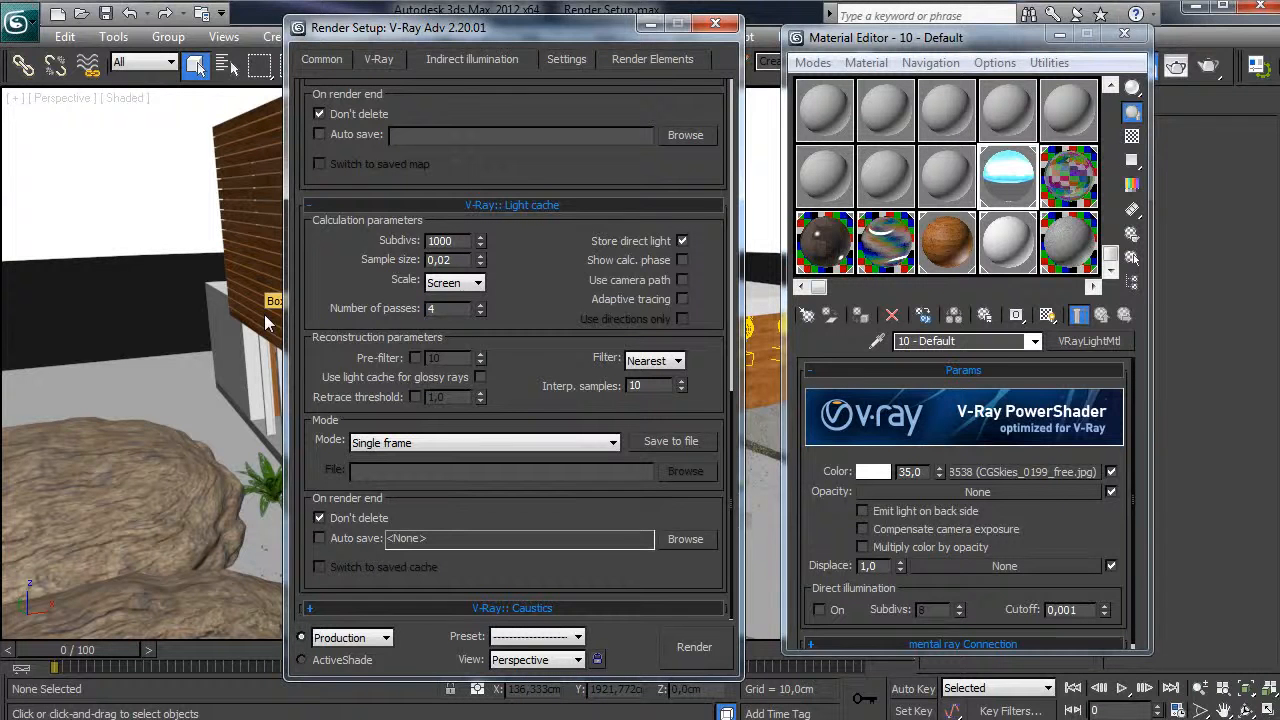
type("6")
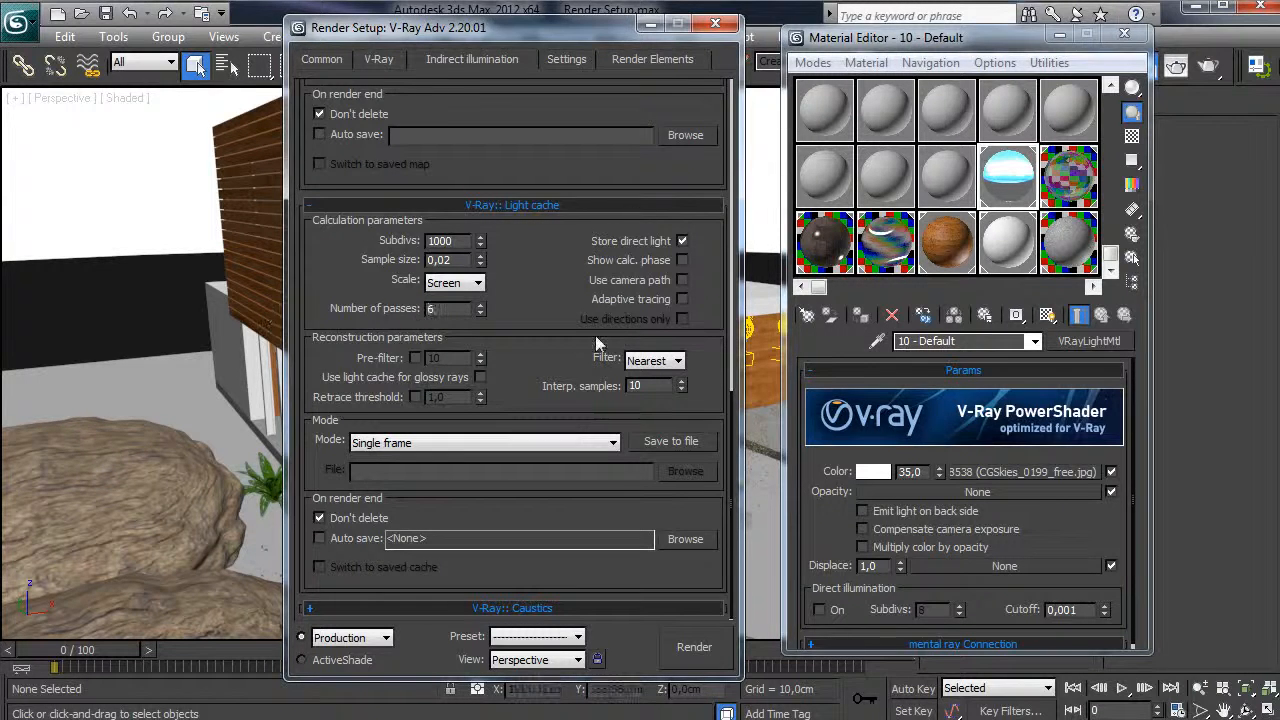
scroll(581, 326, "up", 1)
scroll(581, 326, "up", 1)
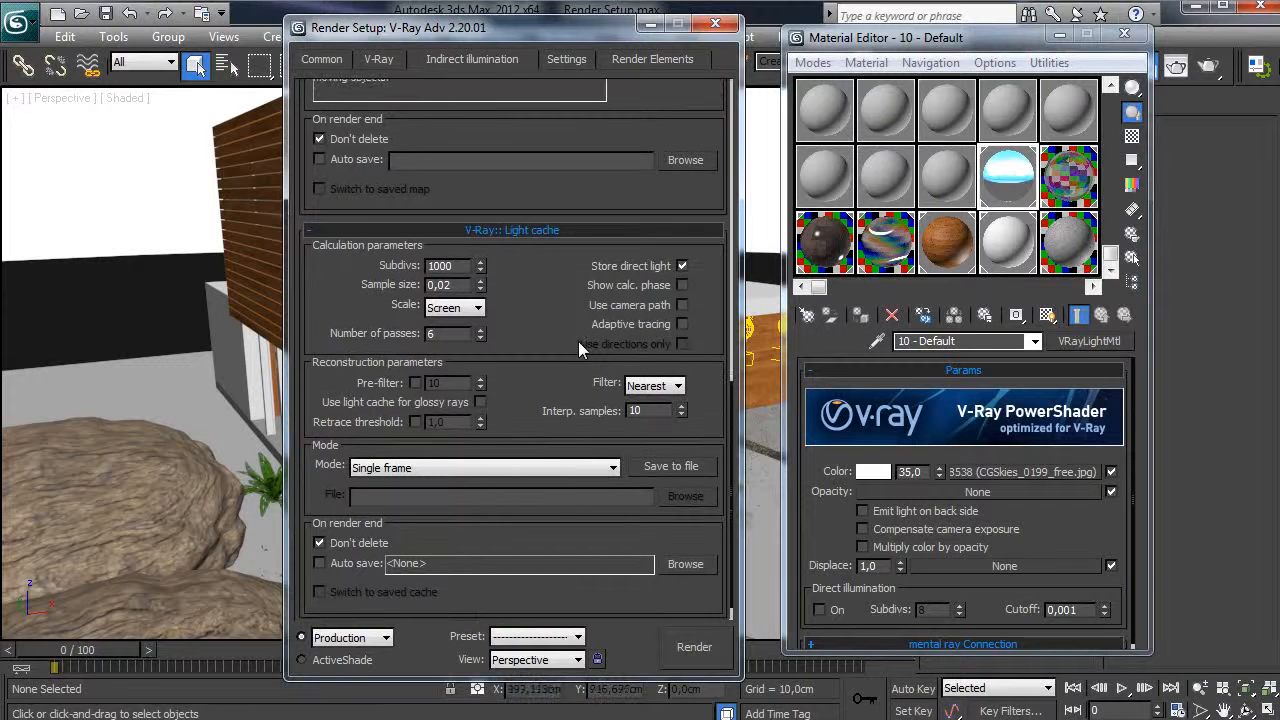
- Set the light cache subdivs to 800
double_click(440, 265)
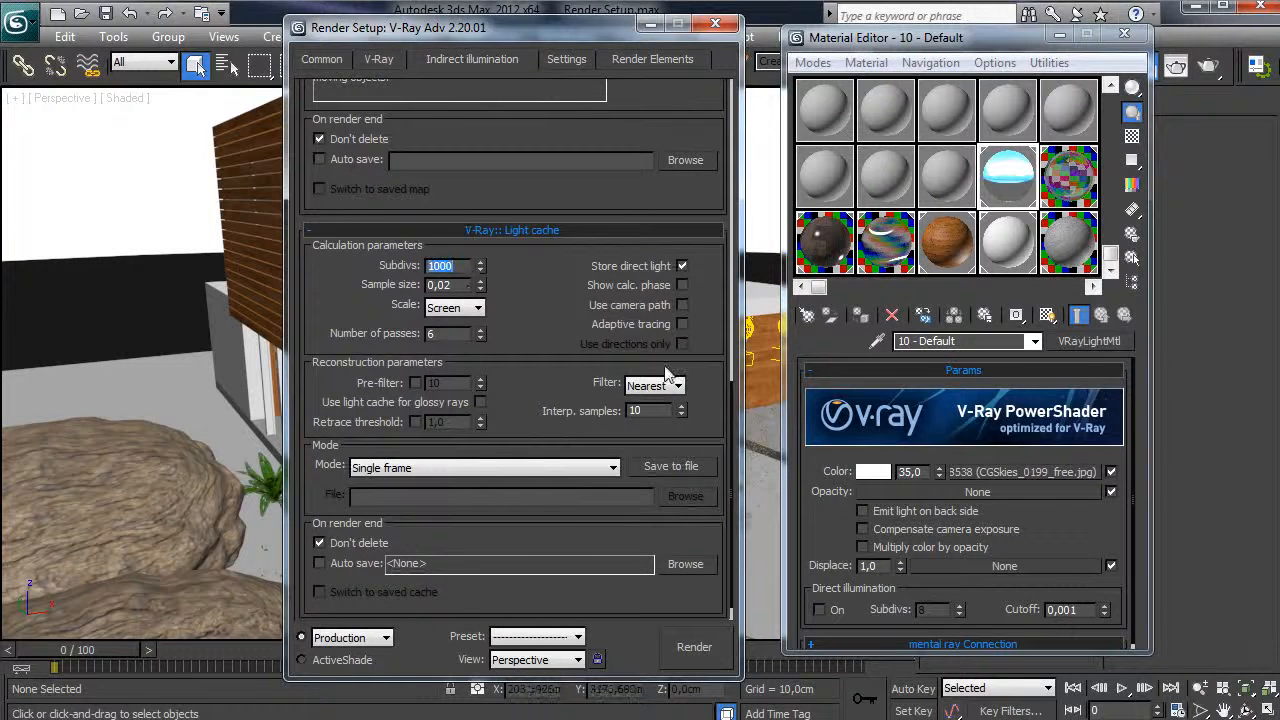
type("80")
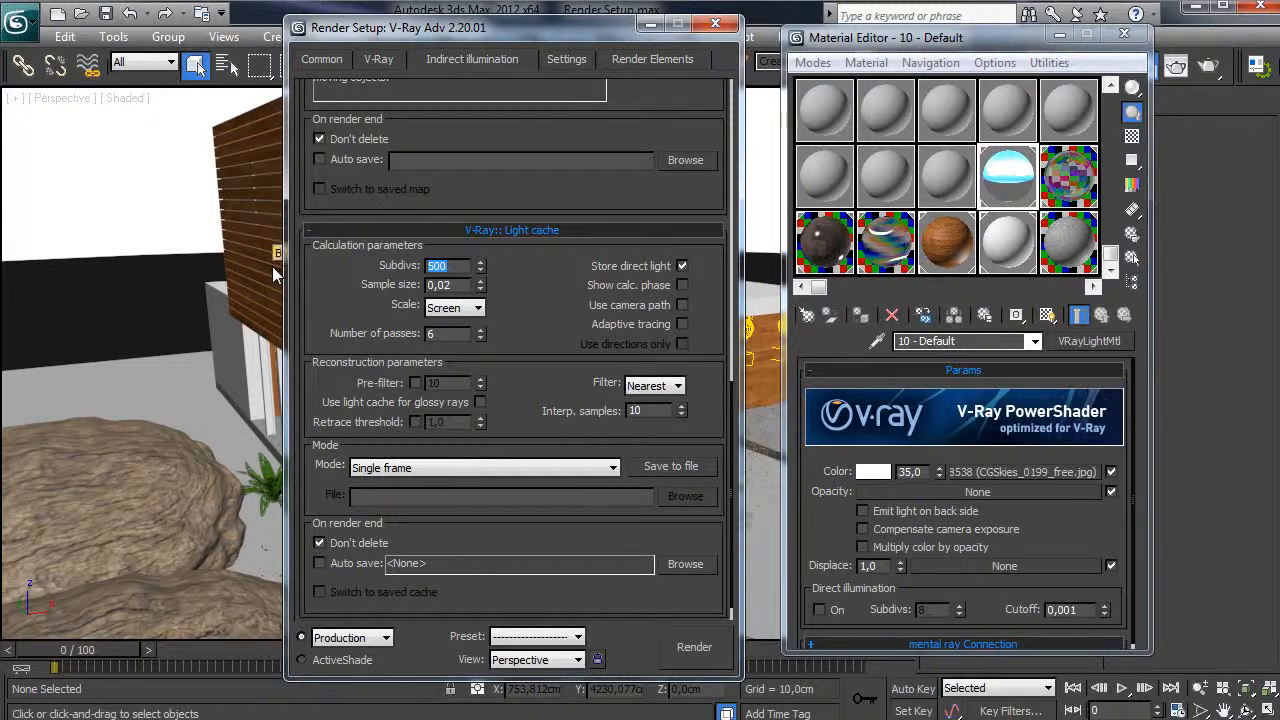
type("800")
scroll(515, 310, "up", 1)
scroll(525, 280, "down", 1)
double_click(432, 242)
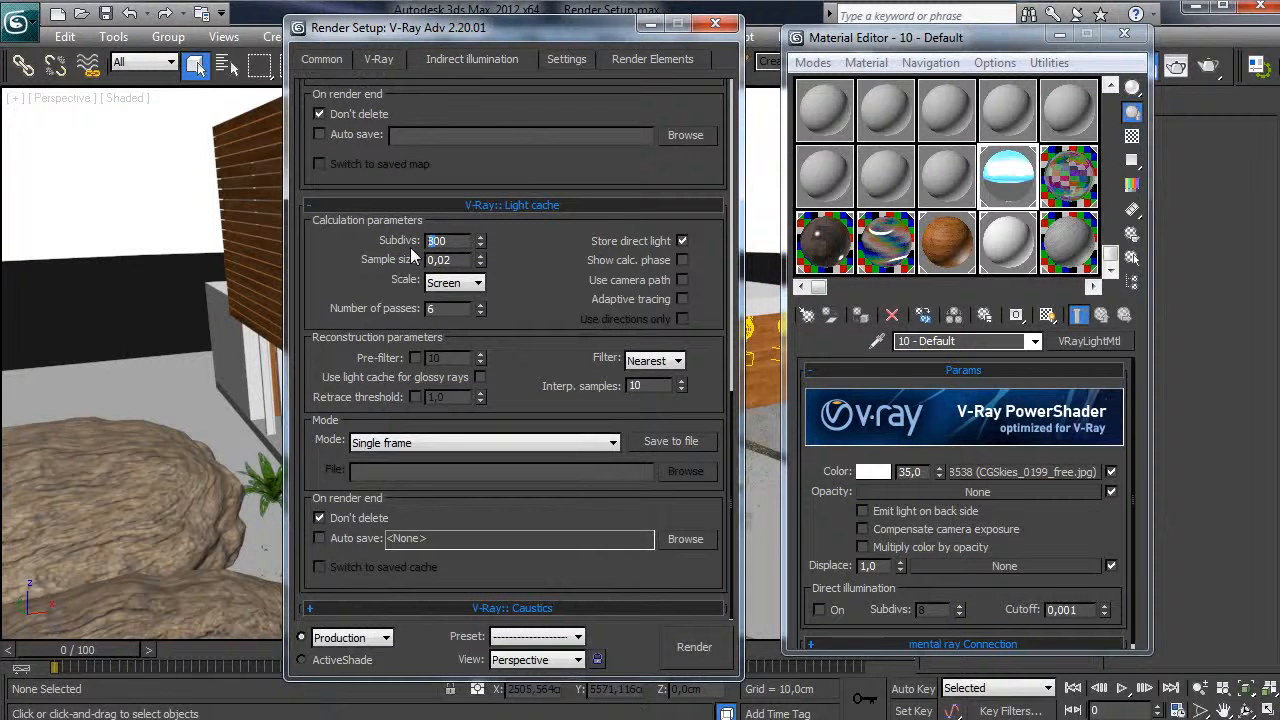
type("1500")
type("800")
double_click(434, 242)
- Enable the light cache pre-filter and set it to 20
double_click(459, 261)
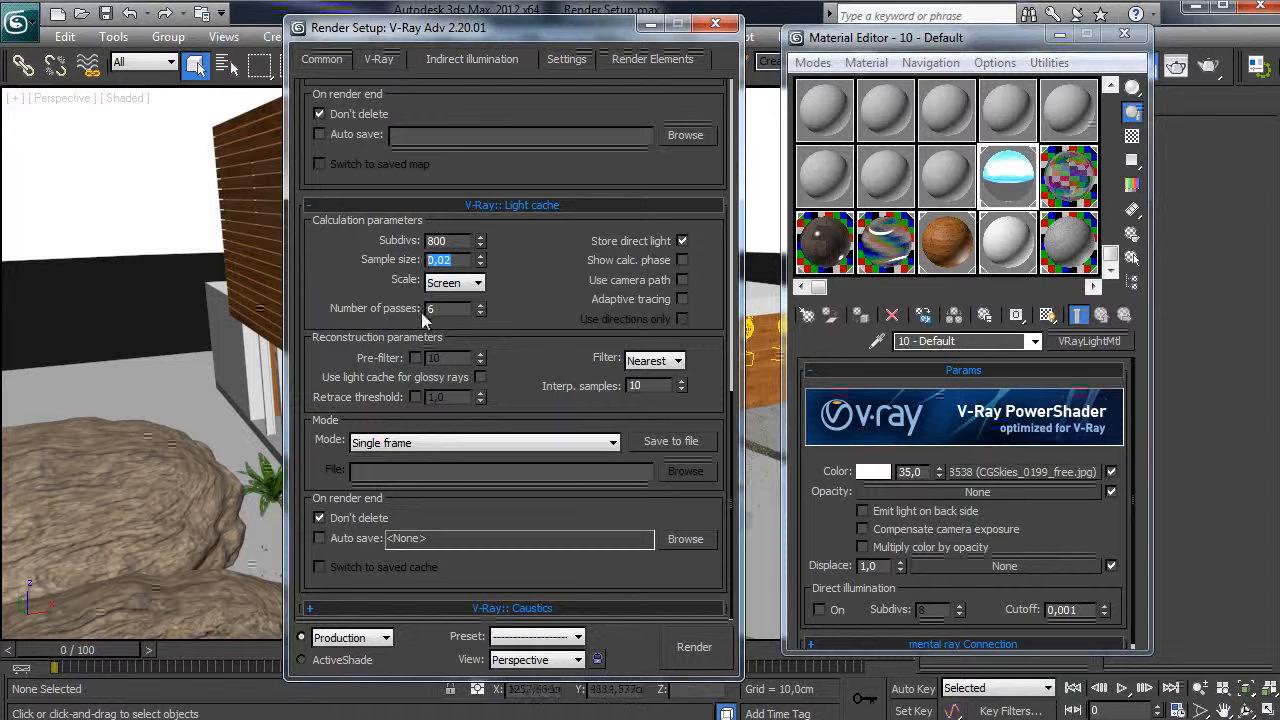
left_click_drag(550, 297, 545, 296)
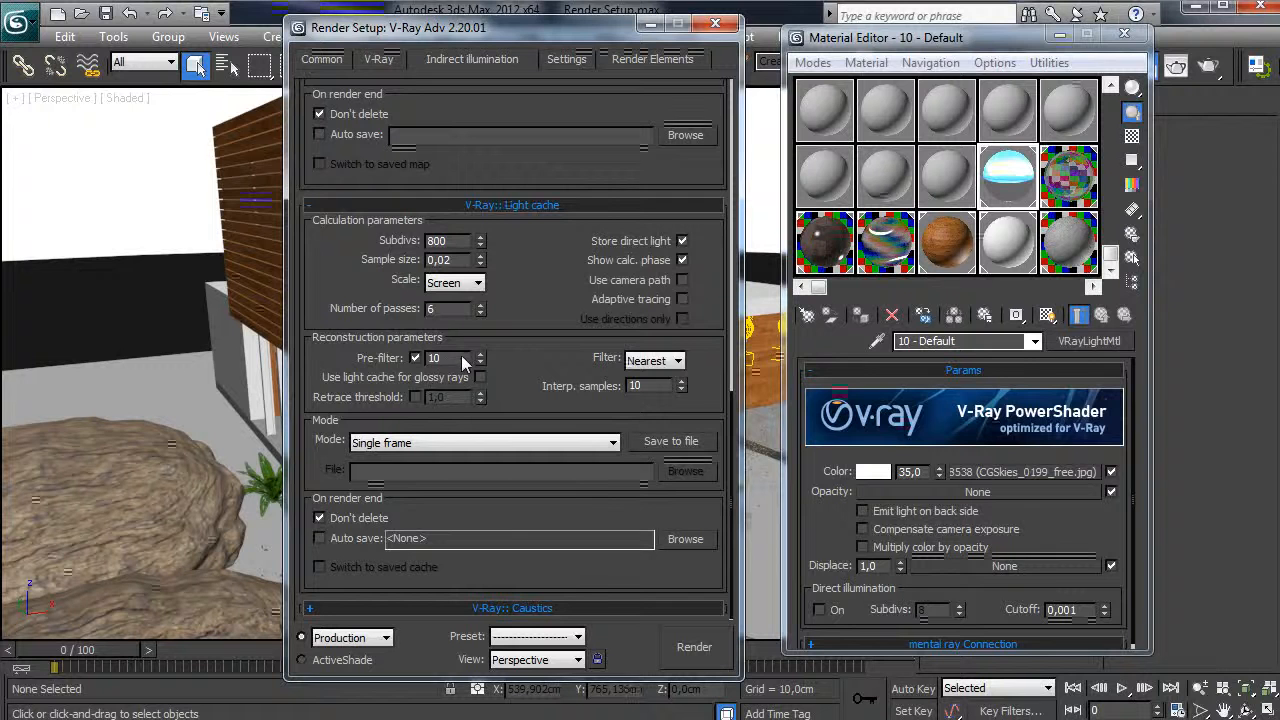
type("20")
scroll(511, 596, "up", 5)
scroll(511, 596, "up", 8)
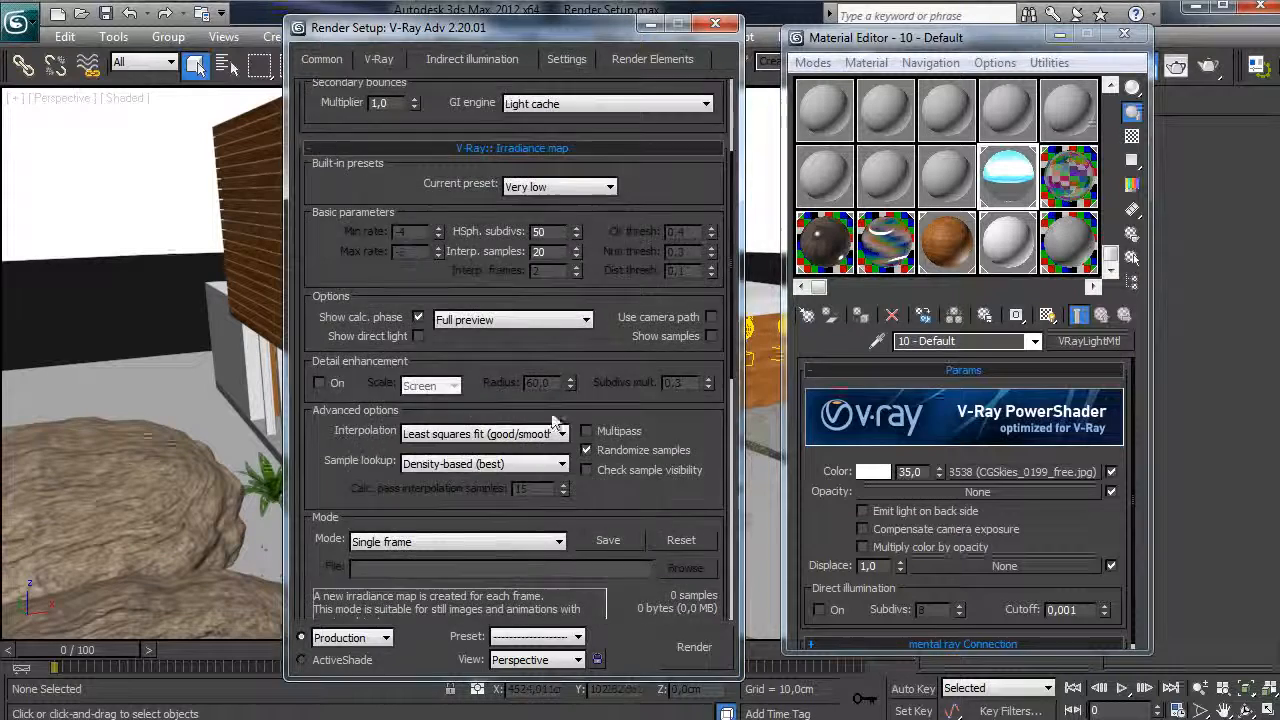
- Set the DMC sampler noise threshold to 0,007
left_click(552, 56)
left_click_drag(526, 30, 628, 36)
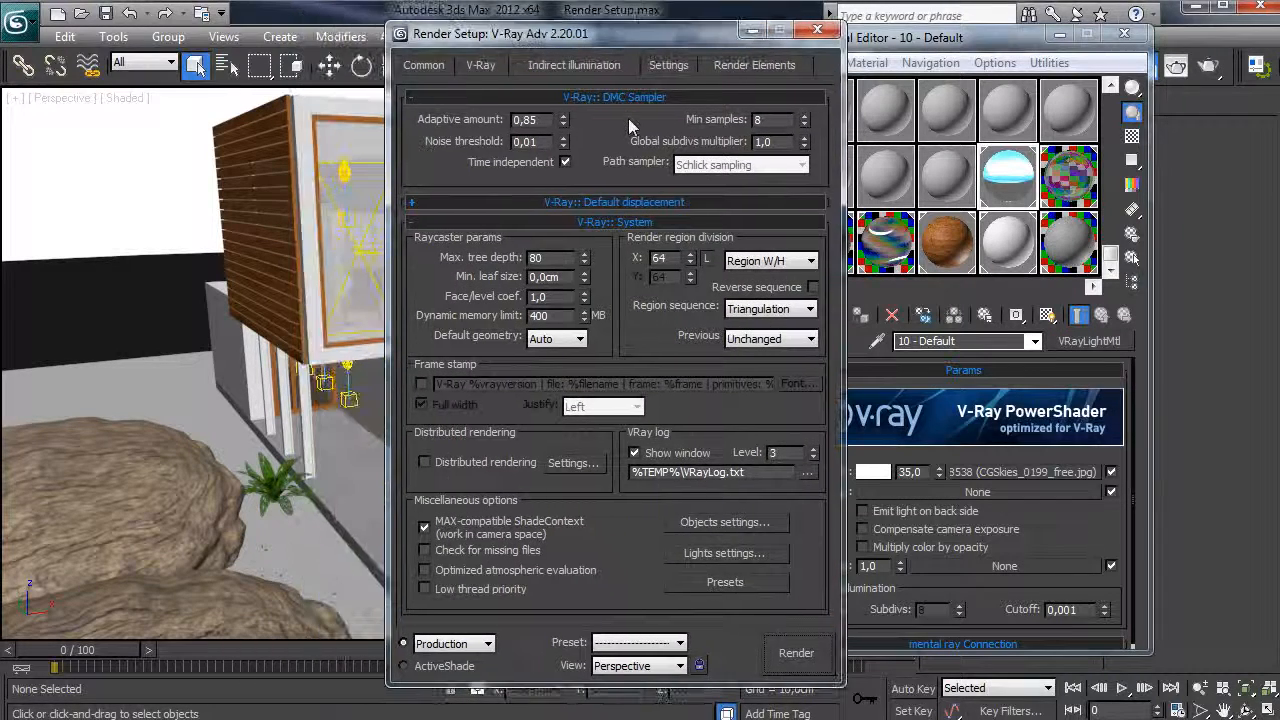
left_click(528, 141)
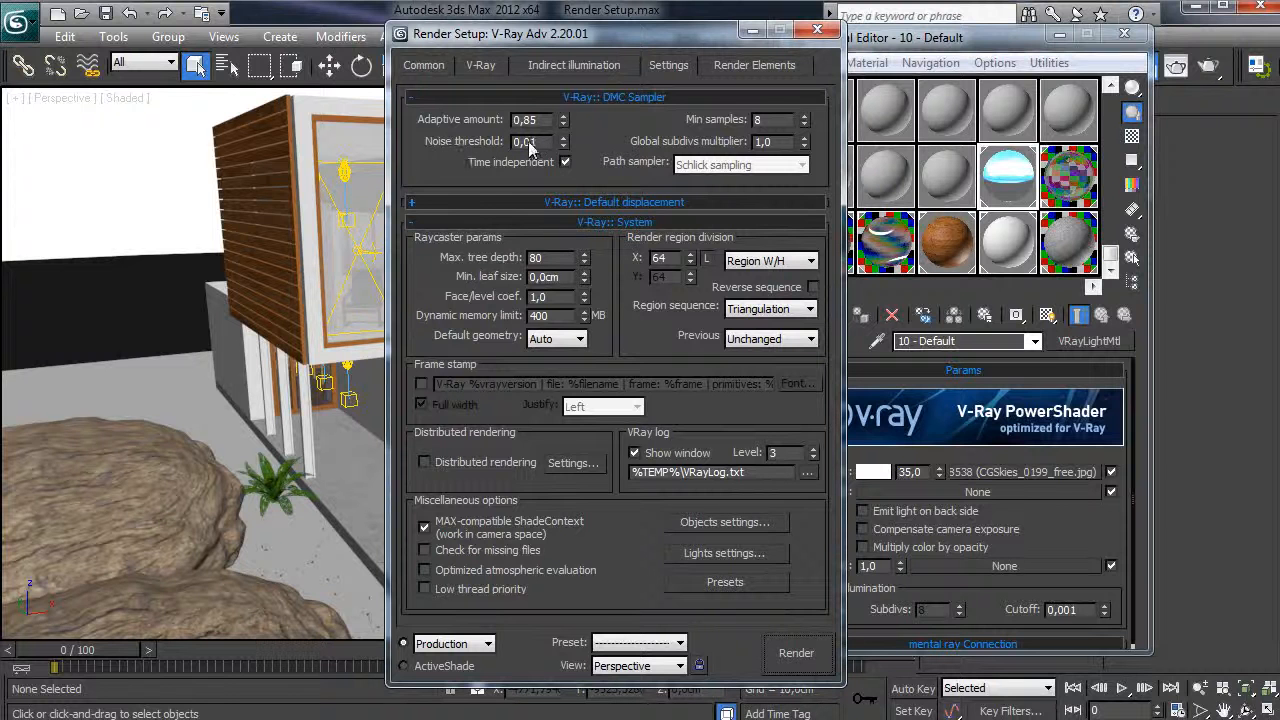
key("BackSpace")
type("07")
key("Return")
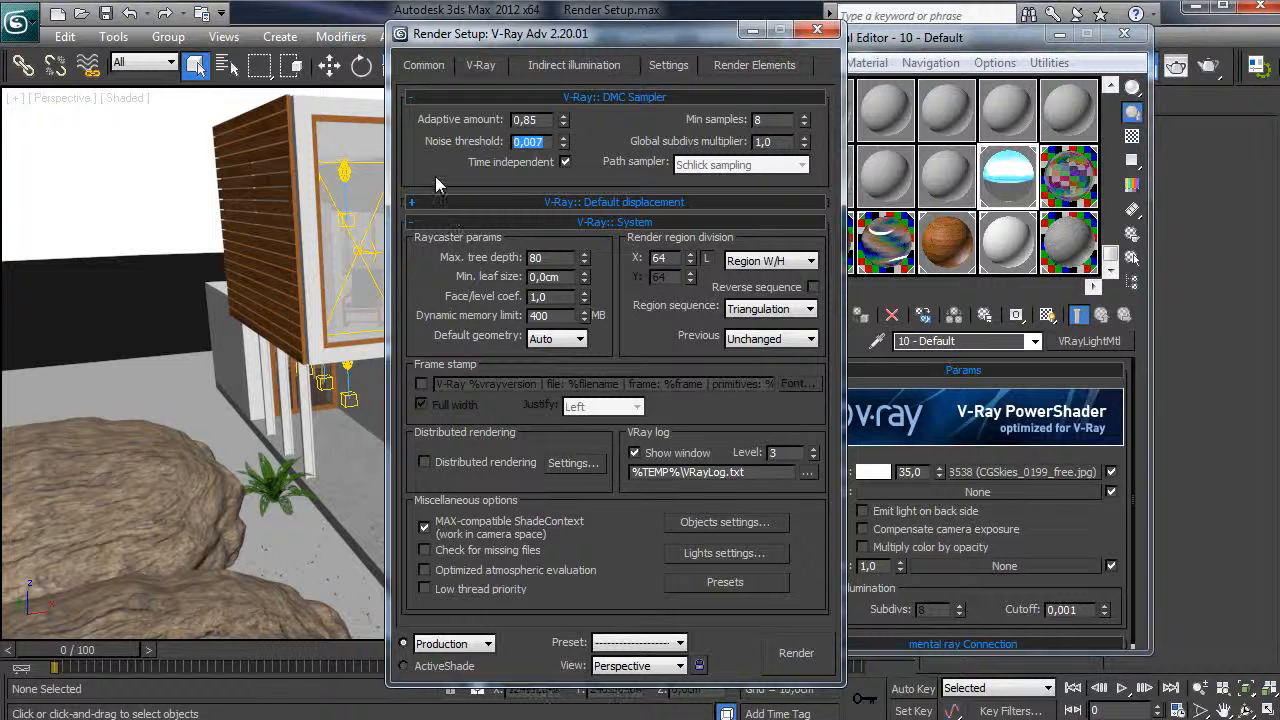
left_click(479, 180)
- Set the dynamic memory limit to 3000 MB
double_click(540, 315)
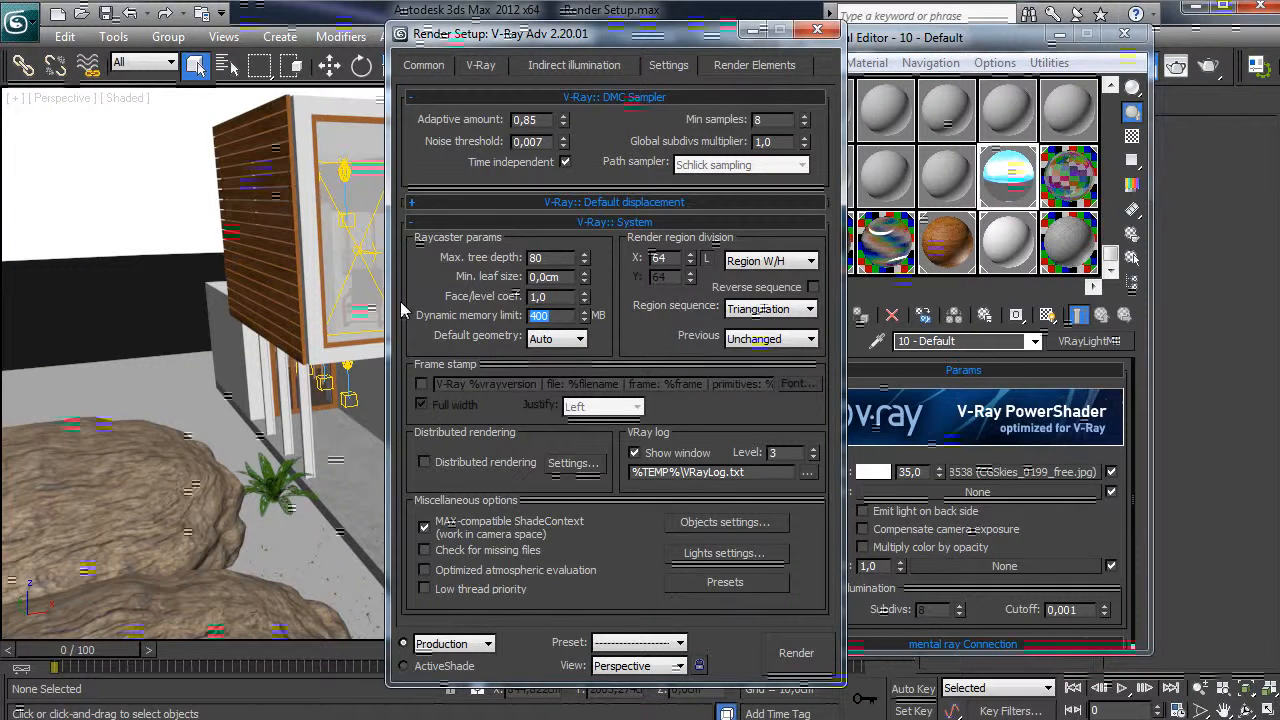
type("3")
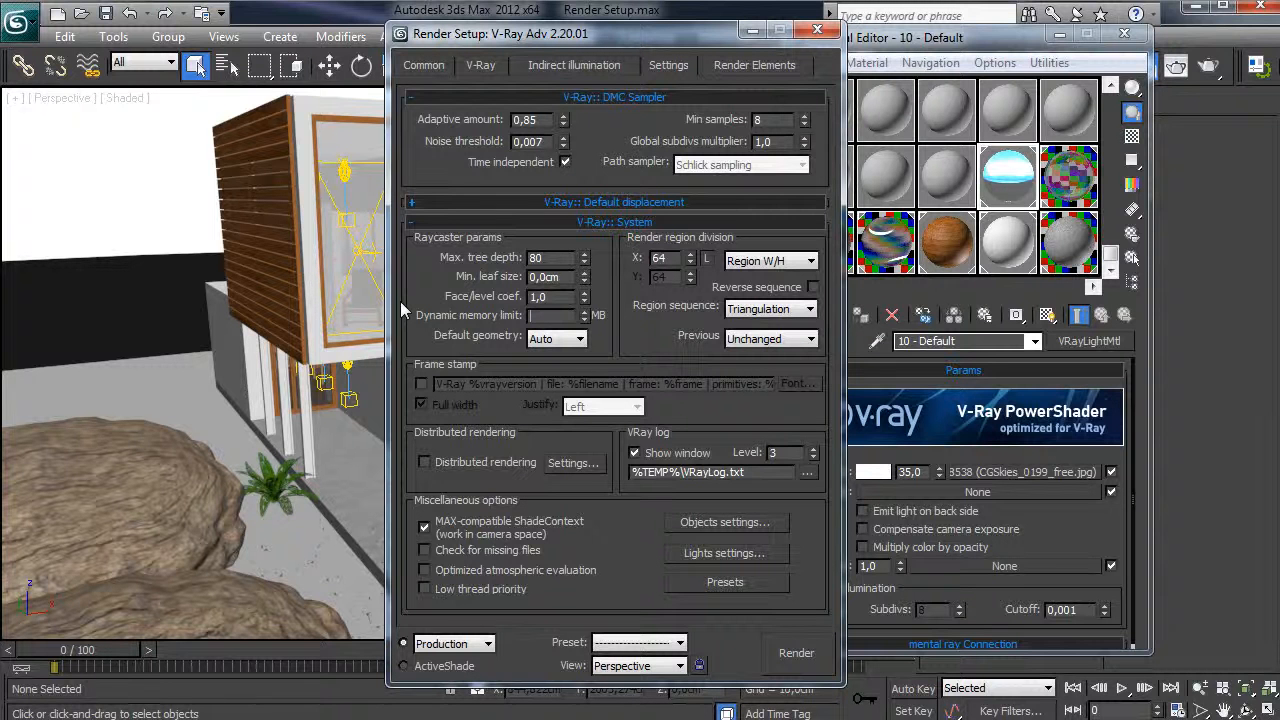
type("000")
key("Return")
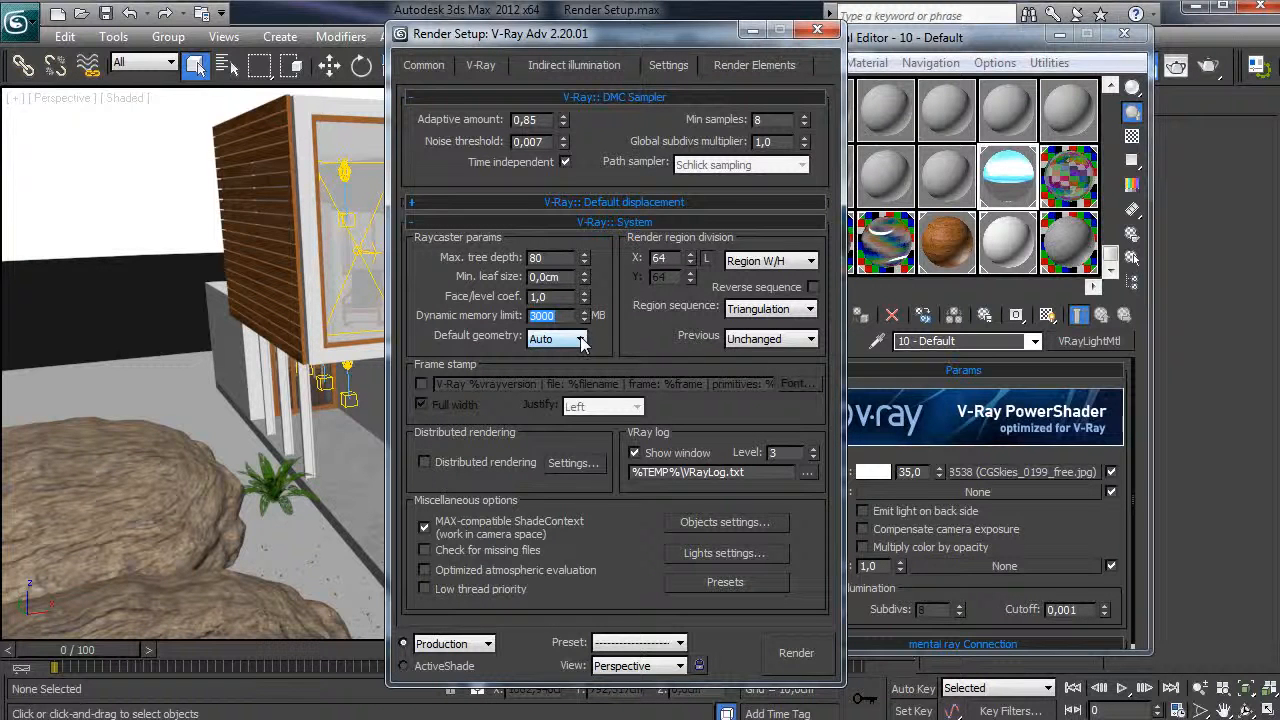
left_click(644, 320)
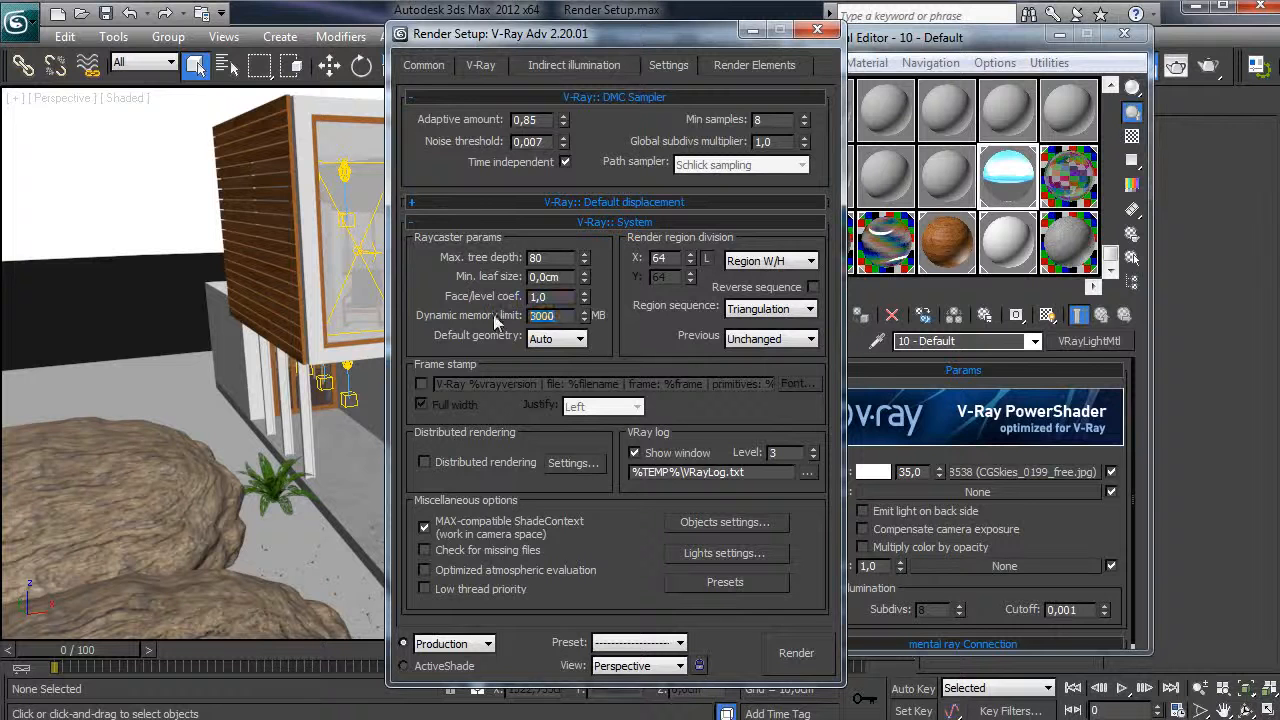
double_click(563, 318)
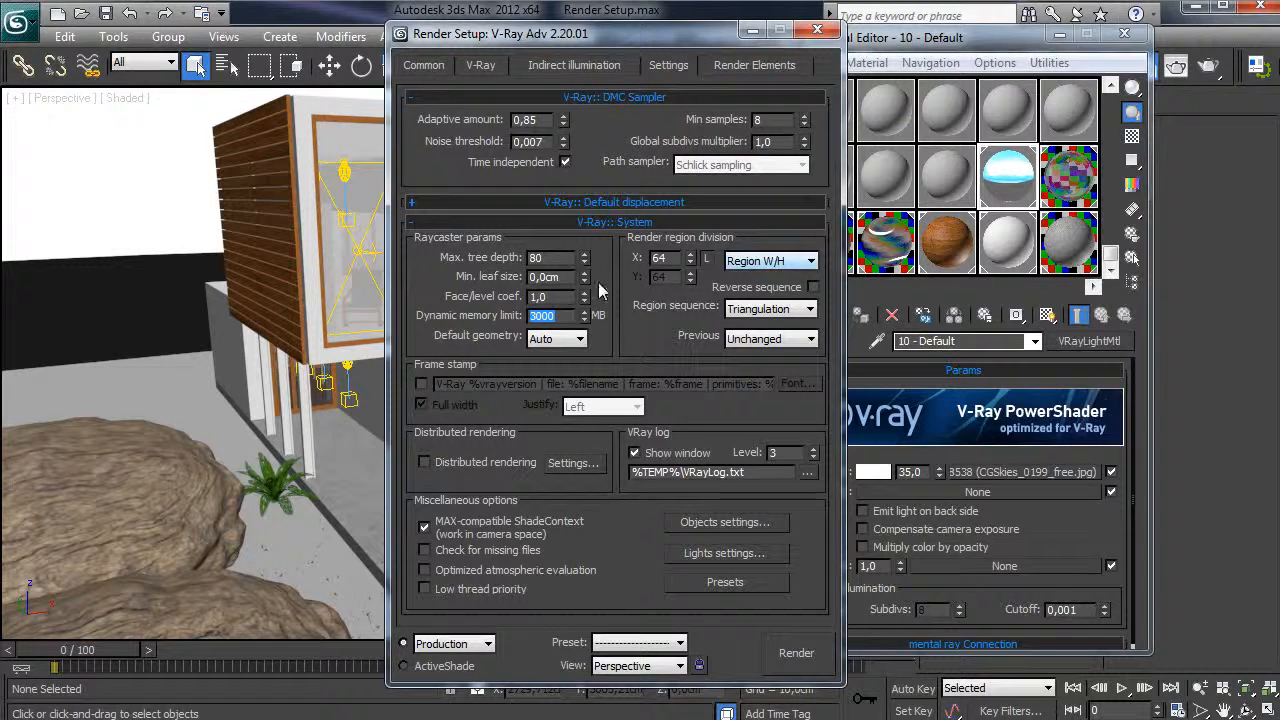
- Set render region size to 32 with Left->Right region sequence
left_click_drag(673, 259, 517, 257)
type("32")
key("Return")
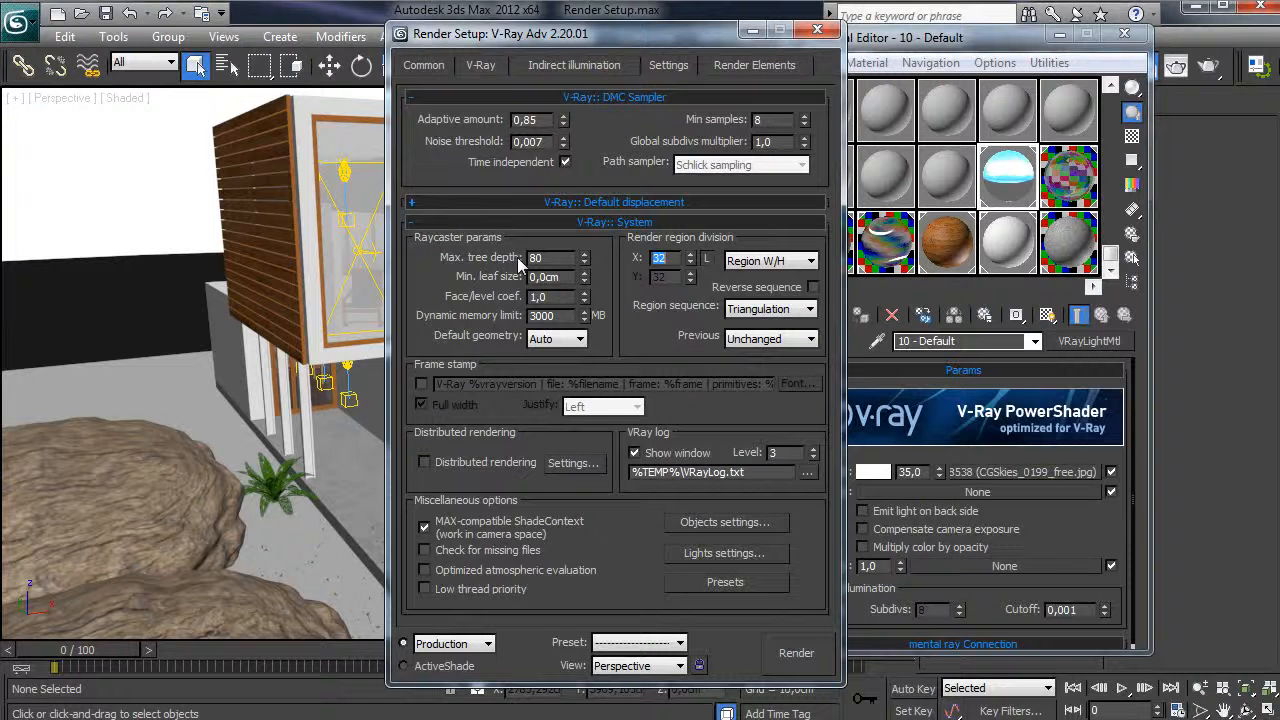
left_click(807, 311)
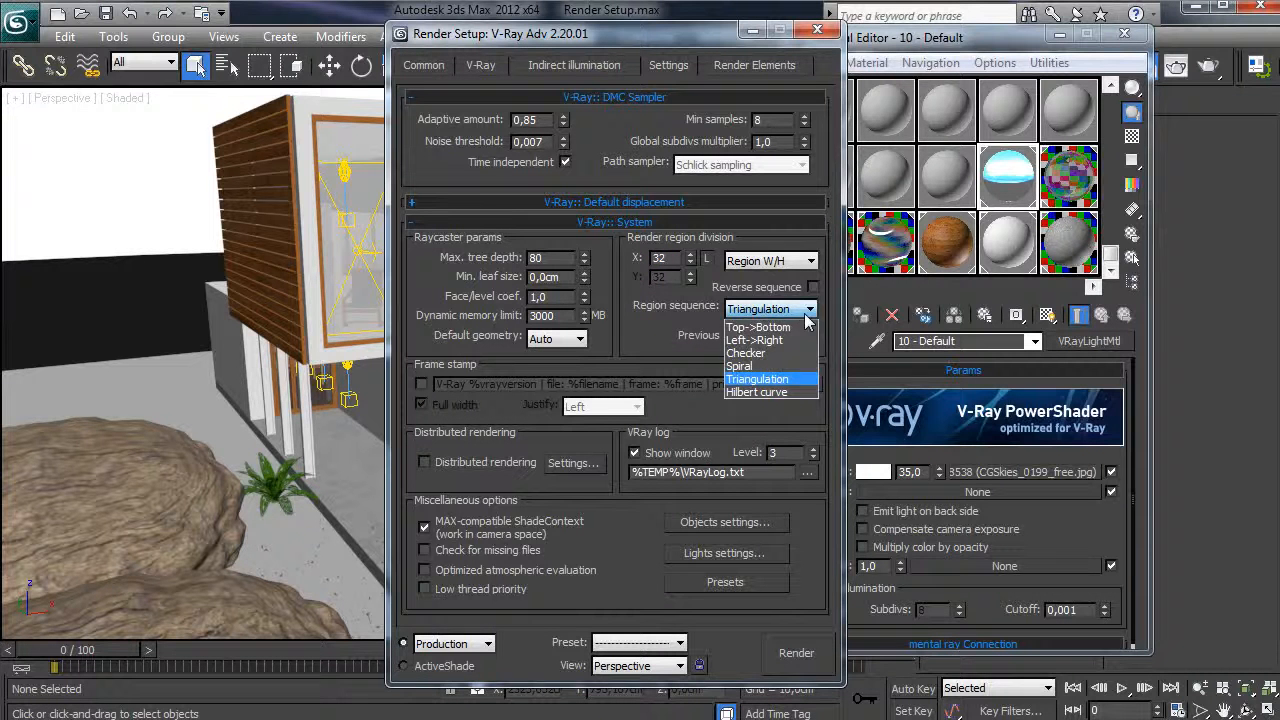
left_click(764, 341)
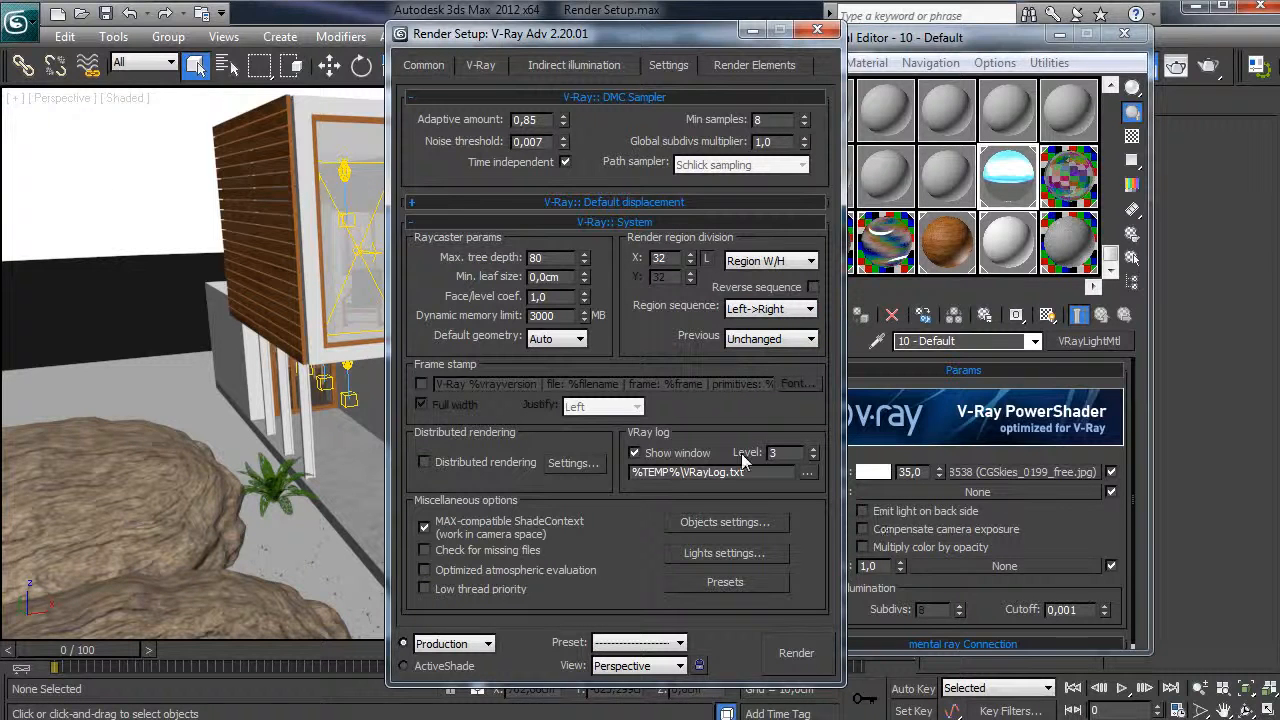
- Uncheck the VRay log Show window option, then close Render Setup
left_click(634, 453)
left_click(566, 70)
left_click(463, 68)
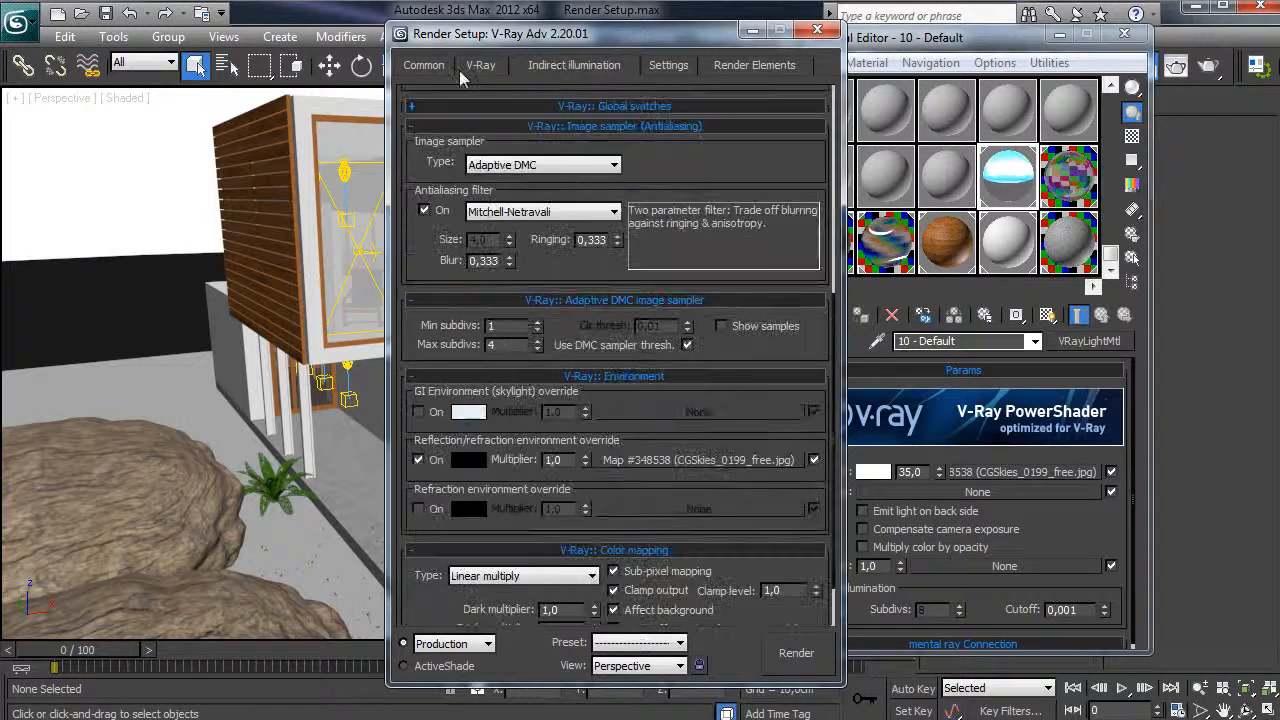
left_click(424, 66)
left_click(817, 30)
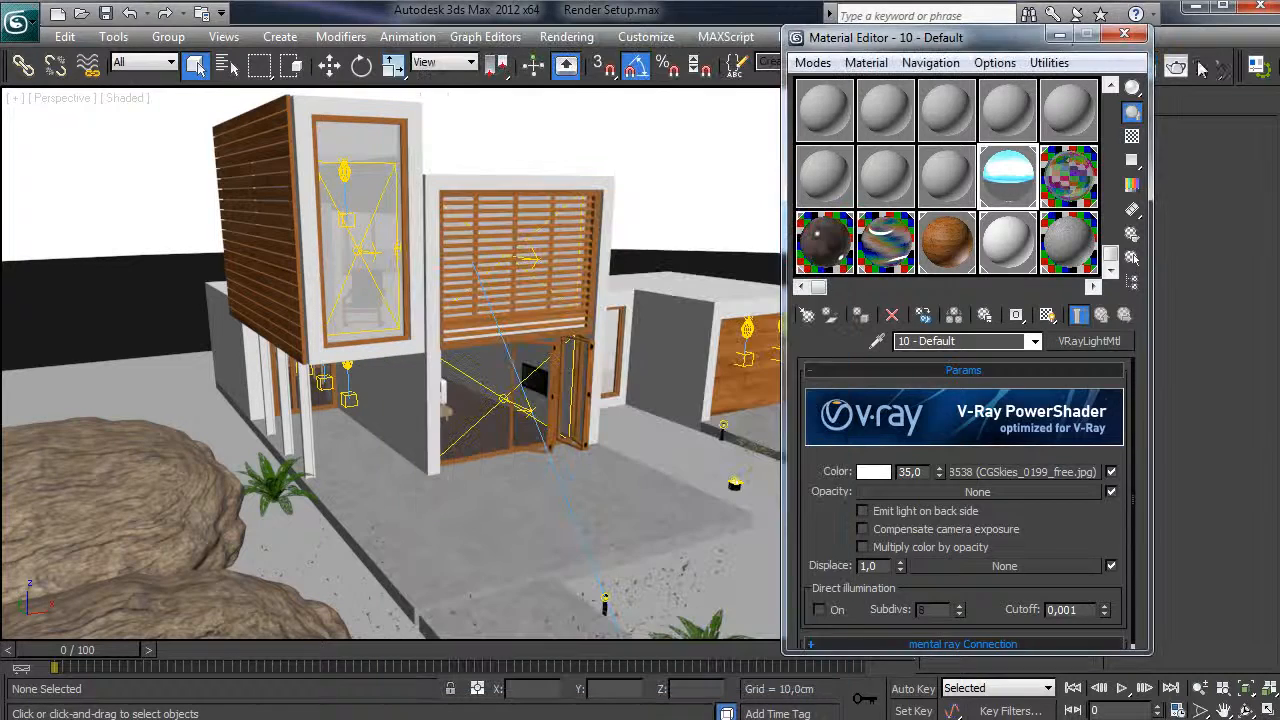
- Close the Material Editor, filter selection to Cameras, and select VRayPhysicalCamera001
left_click(1062, 38)
scroll(617, 540, "down", 4)
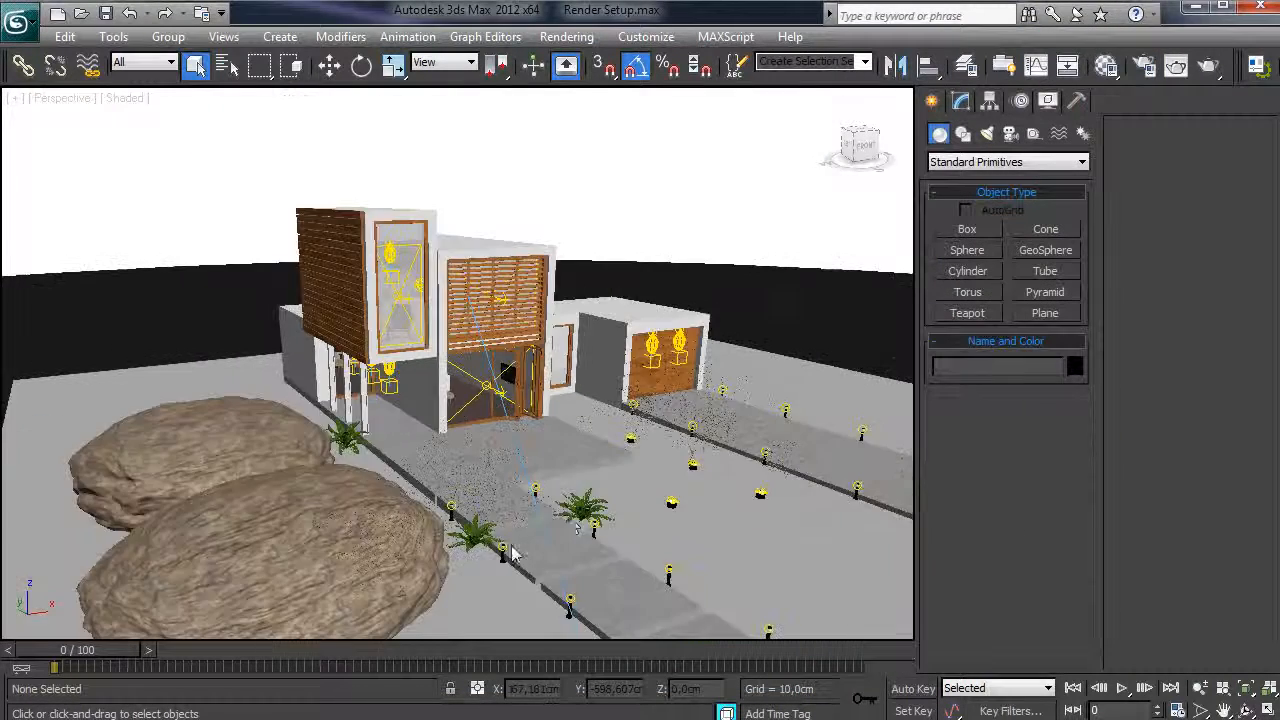
middle_click_drag(617, 540, 415, 431, "alt")
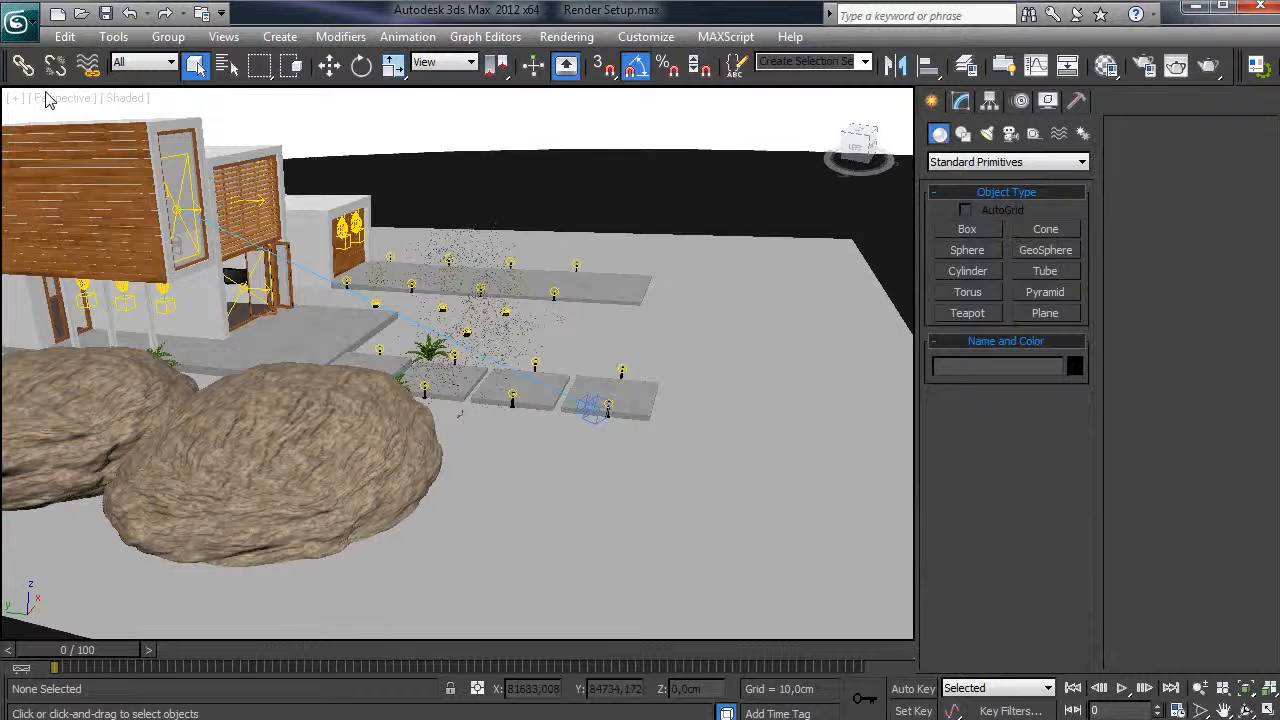
left_click(132, 62)
left_click(133, 136)
left_click(600, 412)
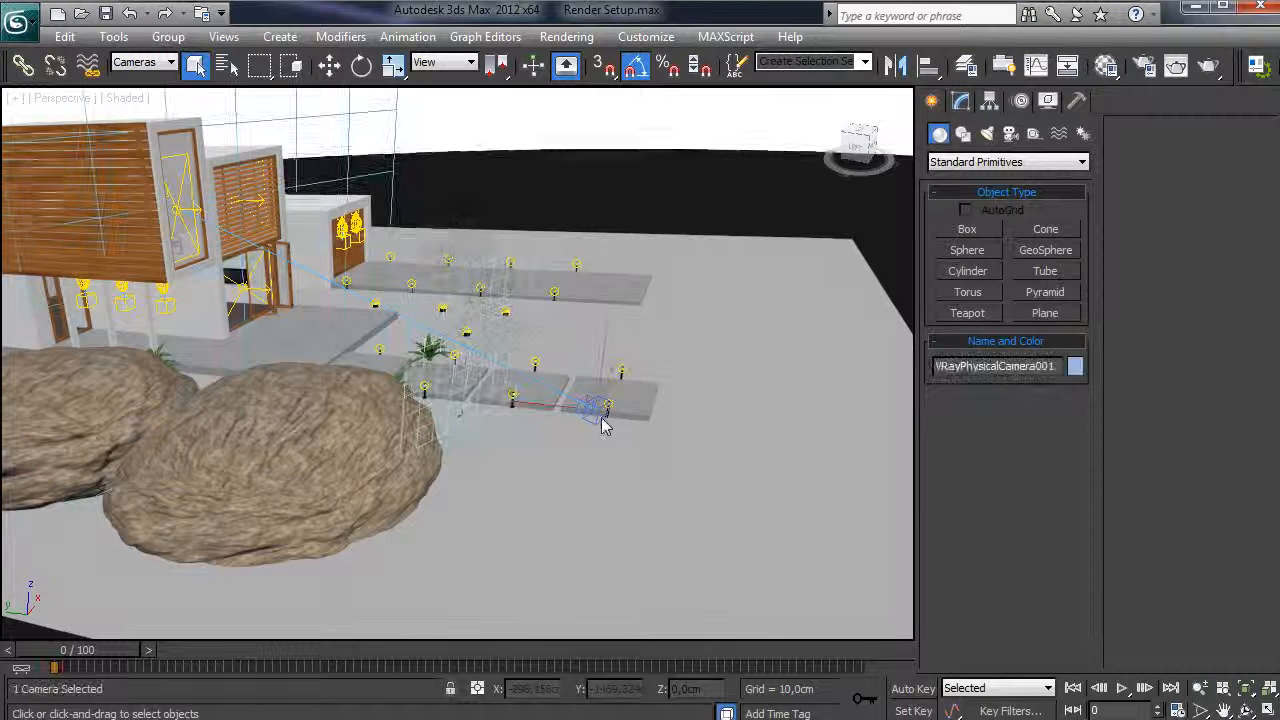
- Turn off vignetting in VRayPhysicalCamera001's parameters
left_click(960, 101)
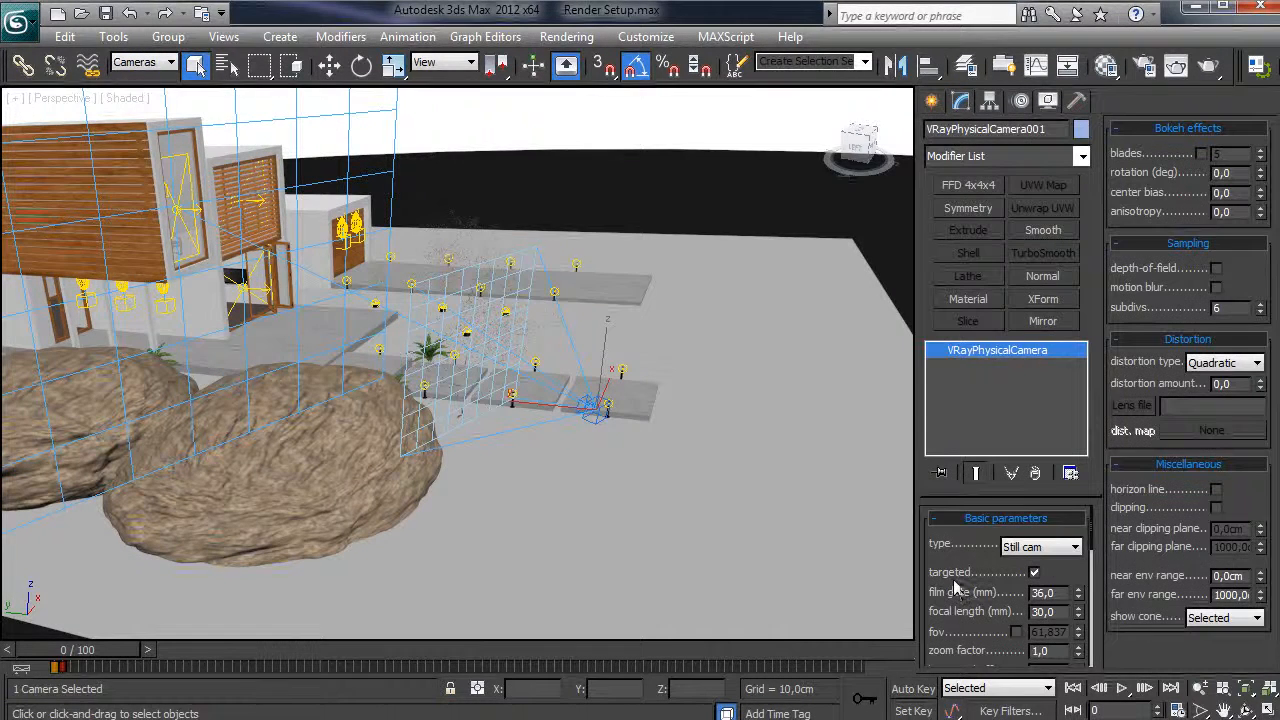
left_click_drag(983, 497, 985, 437)
scroll(962, 552, "down", 1)
scroll(962, 550, "down", 1)
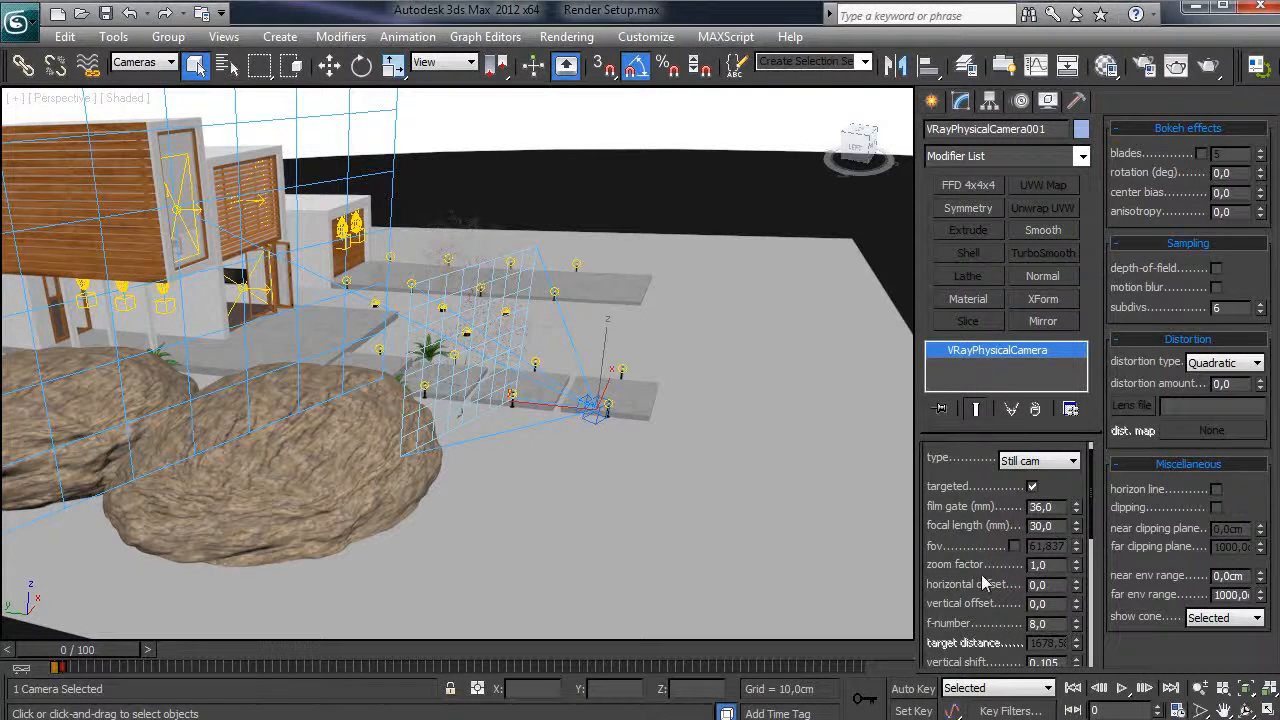
scroll(981, 570, "down", 2)
scroll(979, 551, "down", 1)
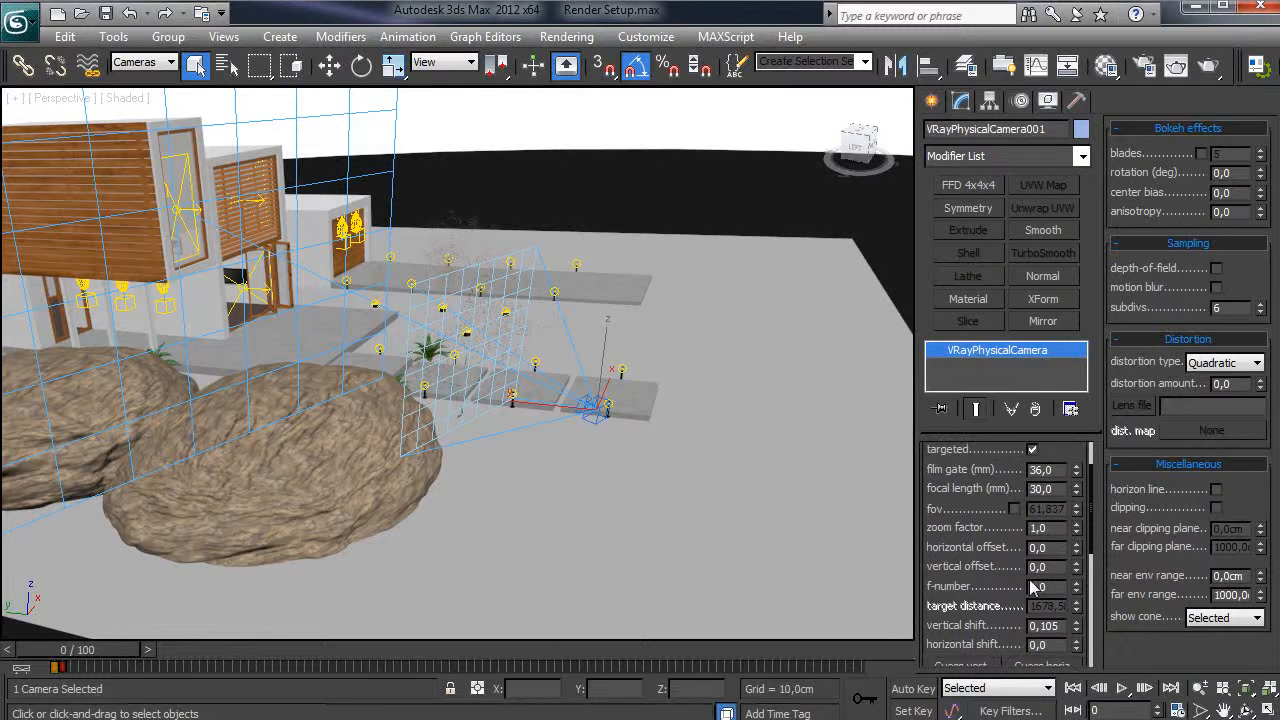
scroll(952, 540, "down", 3)
scroll(955, 540, "down", 2)
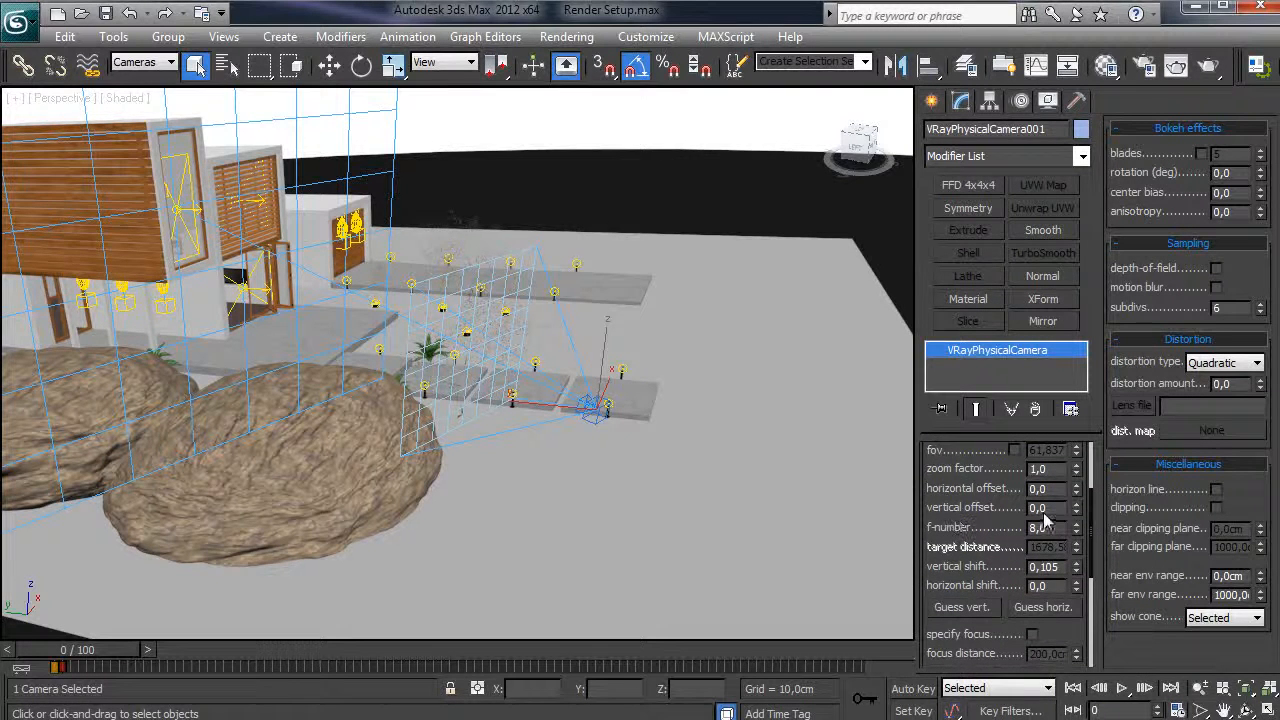
scroll(1022, 566, "down", 10)
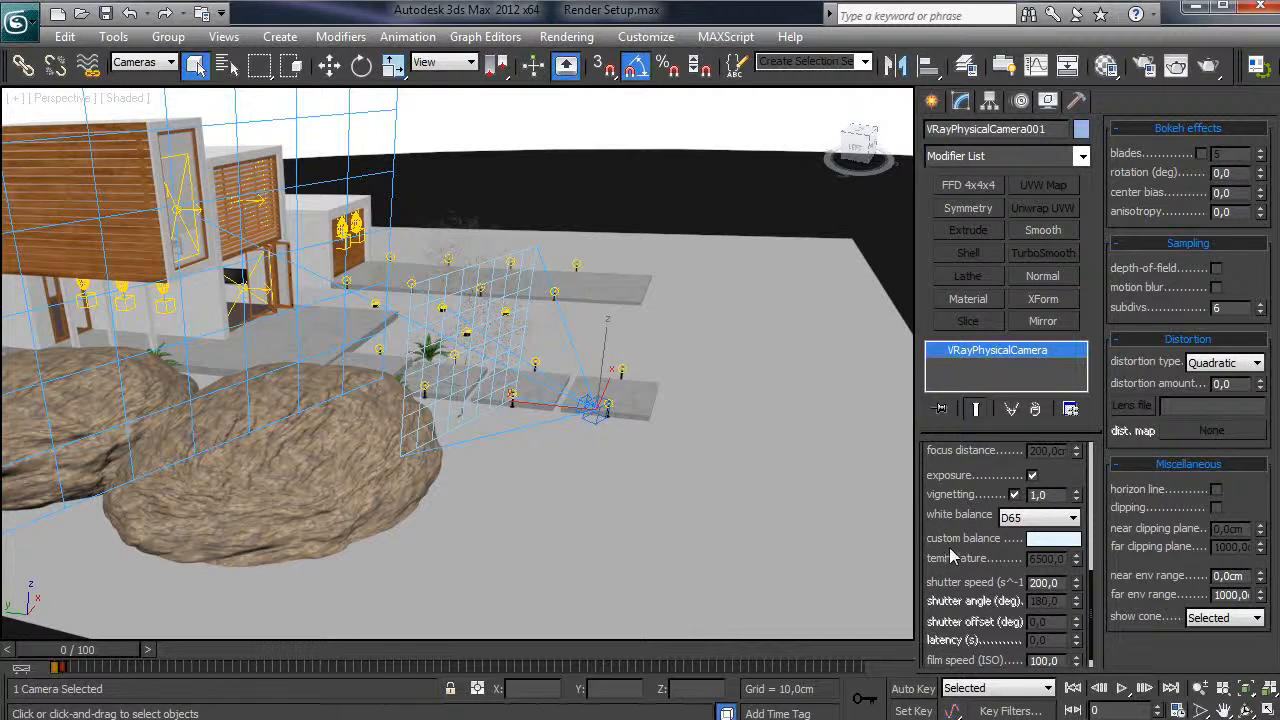
left_click(1015, 495)
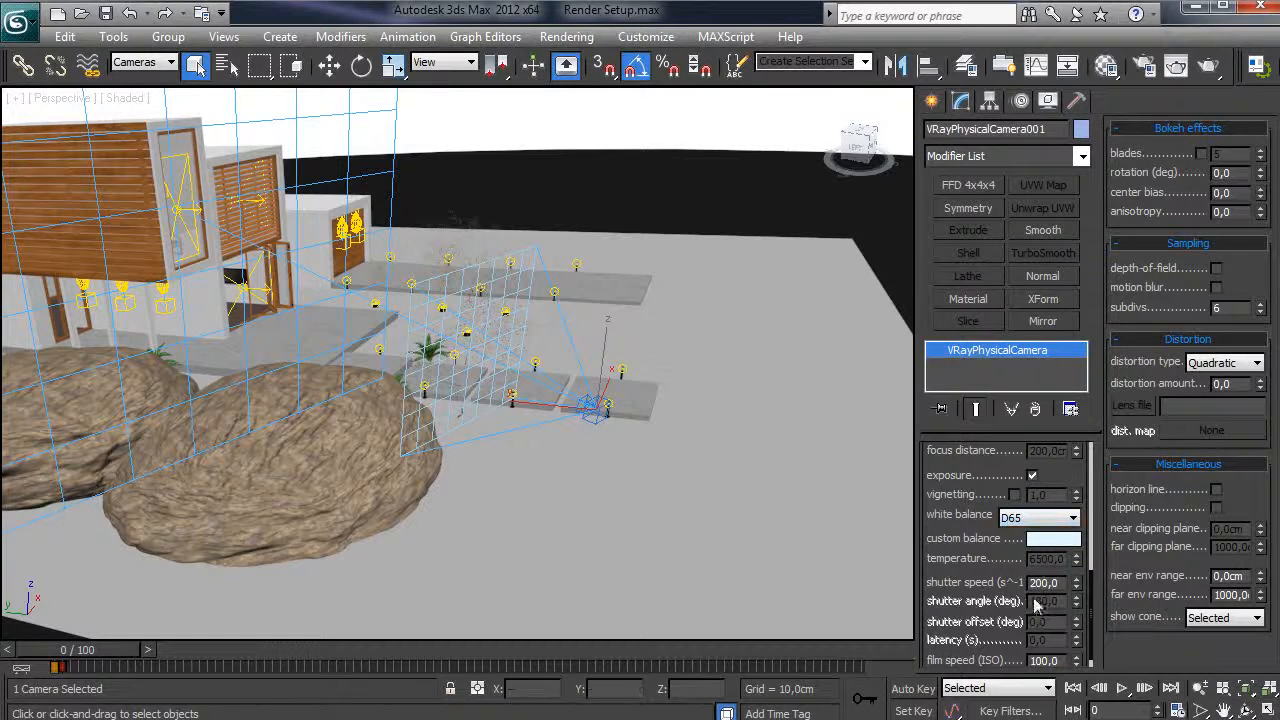
- Check the camera's white balance presets and keep it at D65
scroll(992, 545, "down", 1)
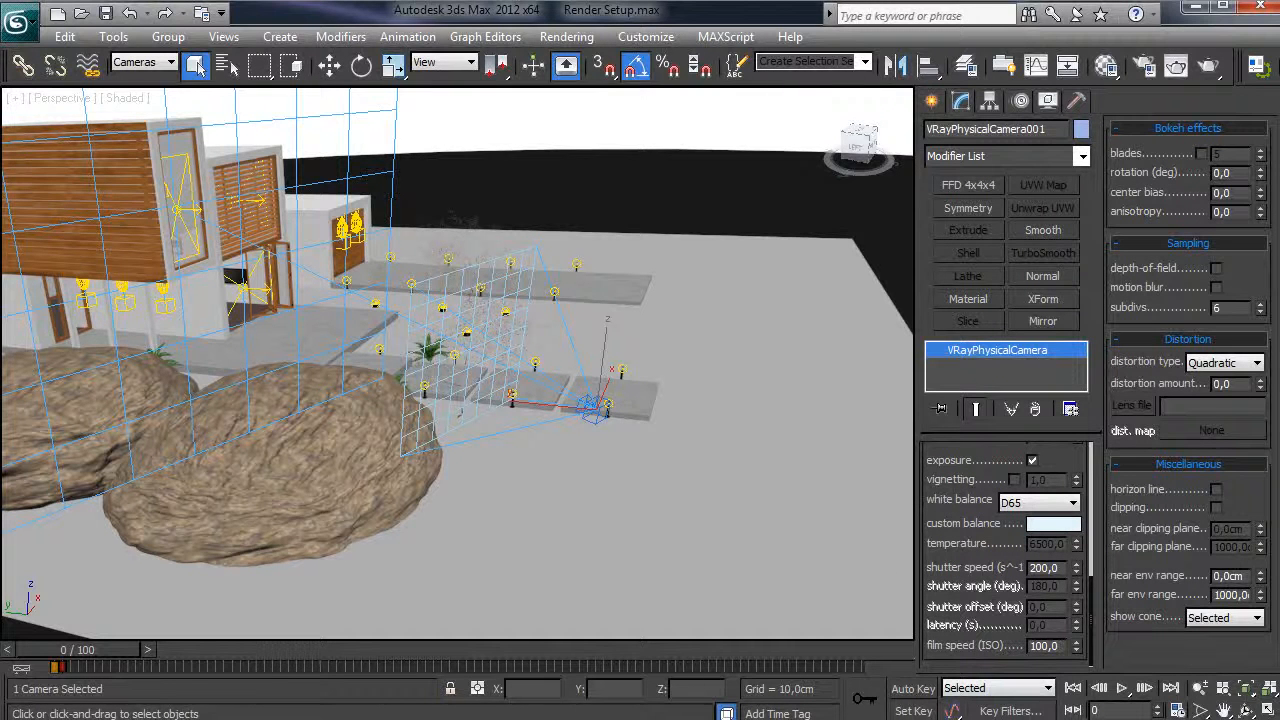
left_click(1033, 508)
left_click(1033, 508)
left_click_drag(971, 518, 971, 544)
scroll(971, 546, "up", 10)
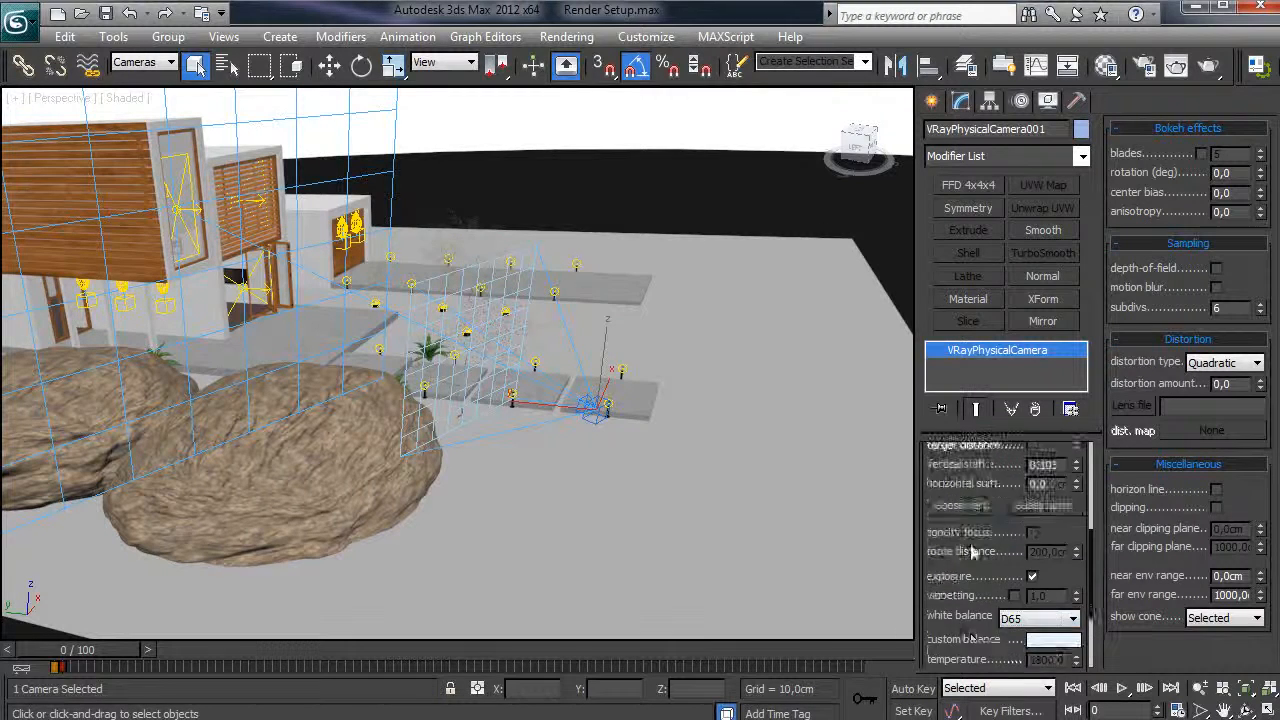
middle_click_drag(441, 379, 447, 410)
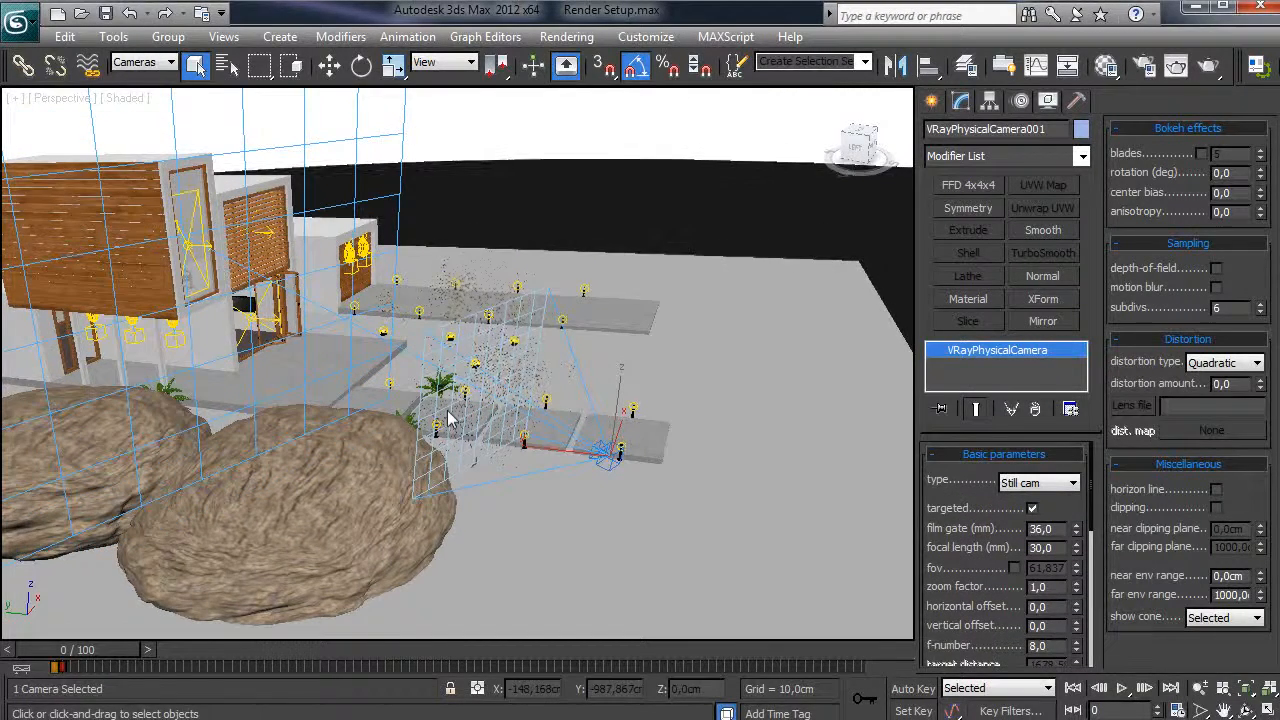
- Render the VRayPhysicalCamera001 view at 1280×720 and move the progress and frame buffer windows aside
key("c")
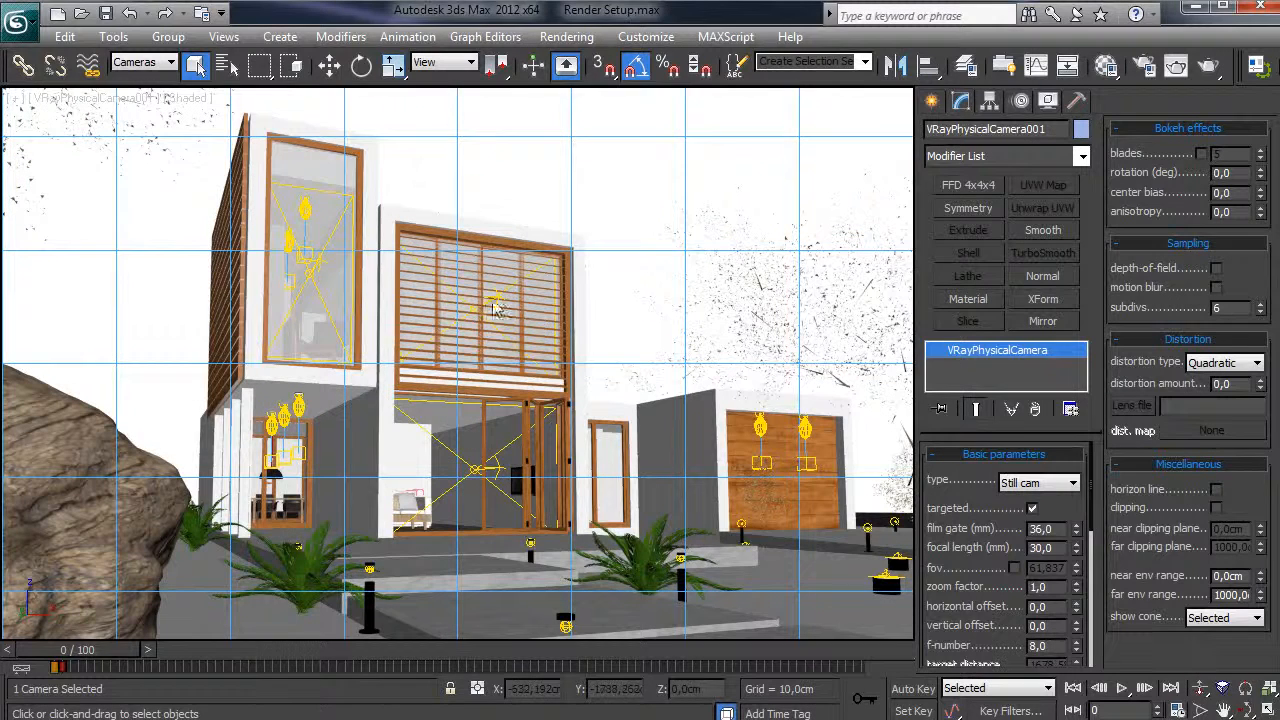
left_click(568, 36)
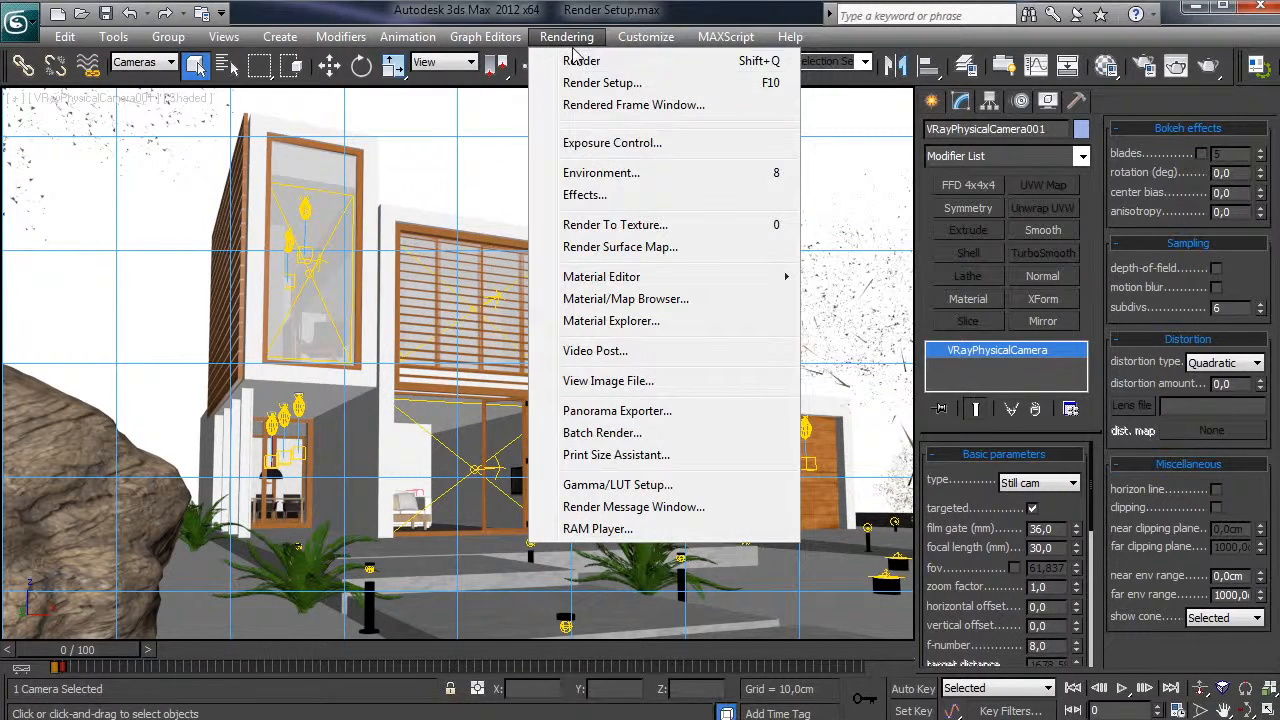
left_click(722, 64)
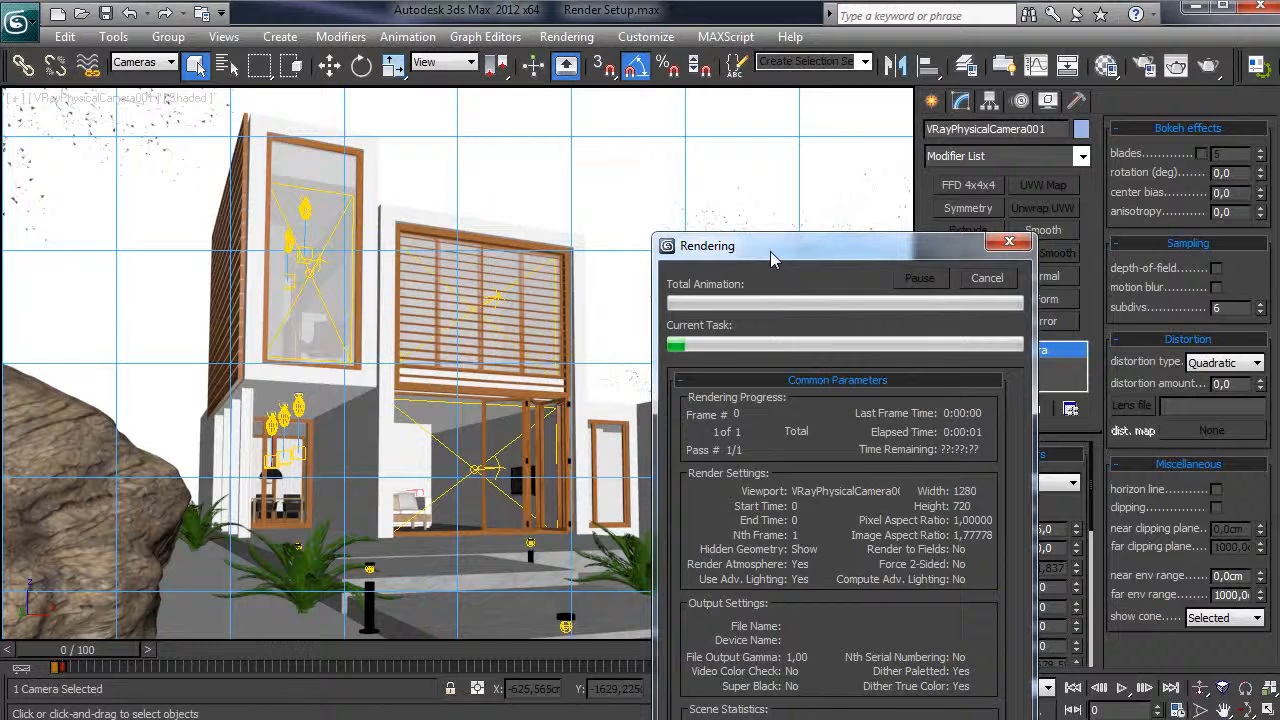
left_click_drag(771, 258, 1005, 79)
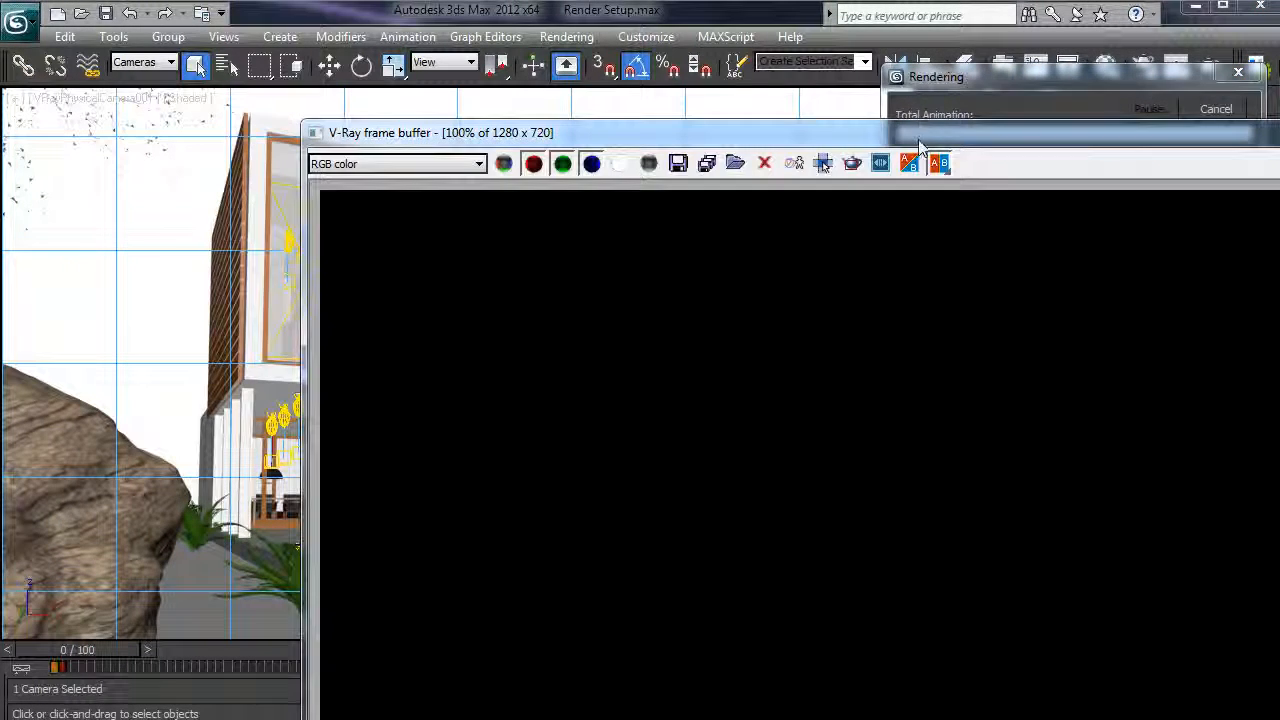
left_click_drag(920, 145, 607, 18)
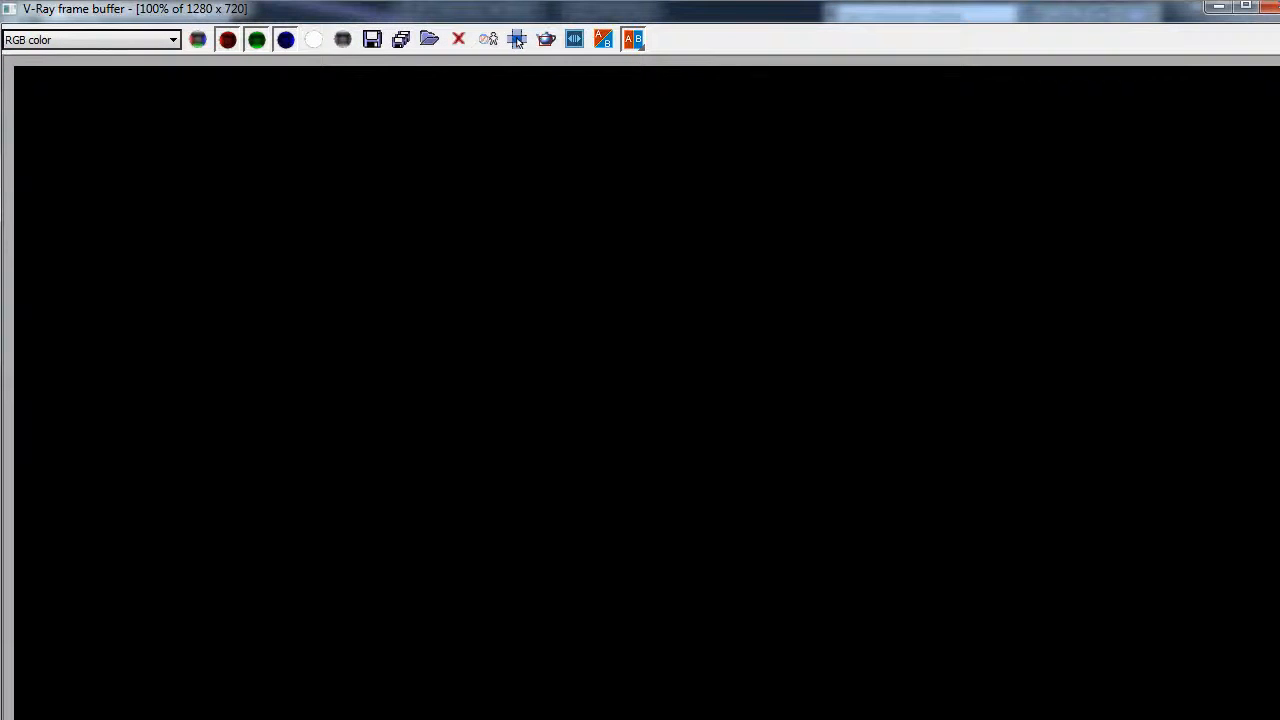
- Shrink the V-Ray frame buffer and cancel the render in progress
left_click_drag(1279, 719, 1165, 680)
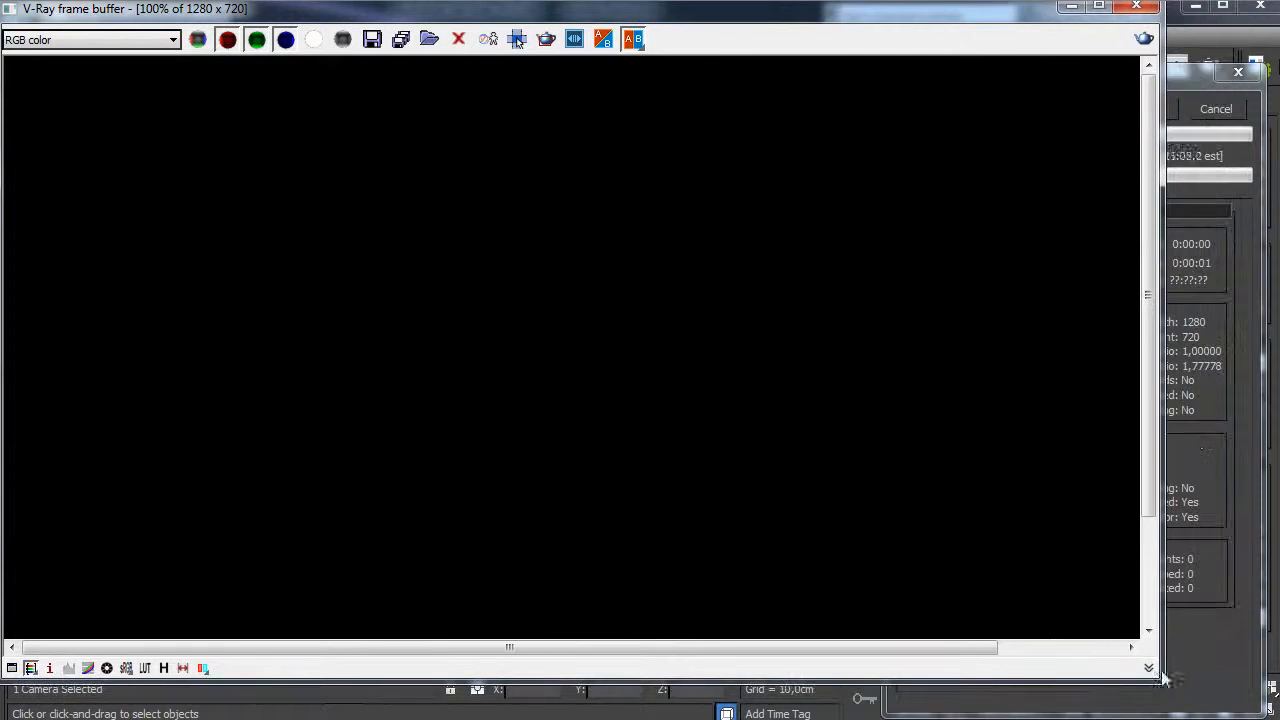
left_click(1185, 112)
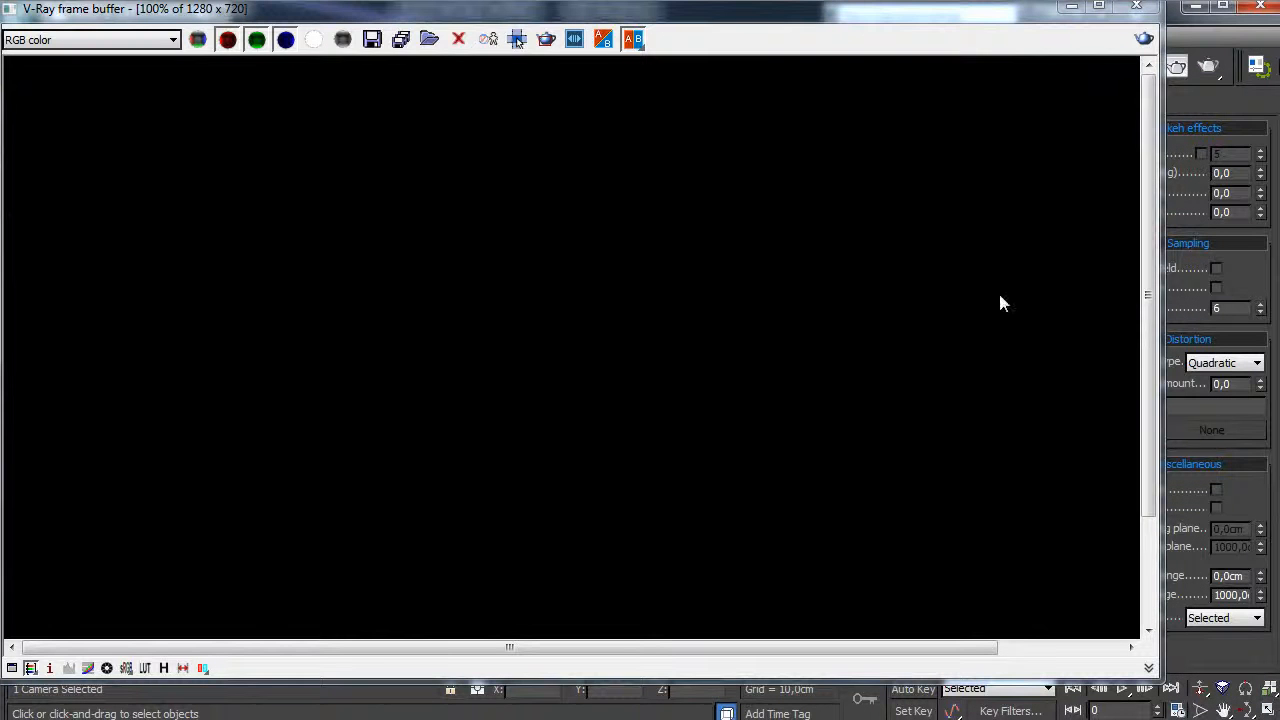
scroll(546, 365, "down", 2)
scroll(546, 365, "up", 2)
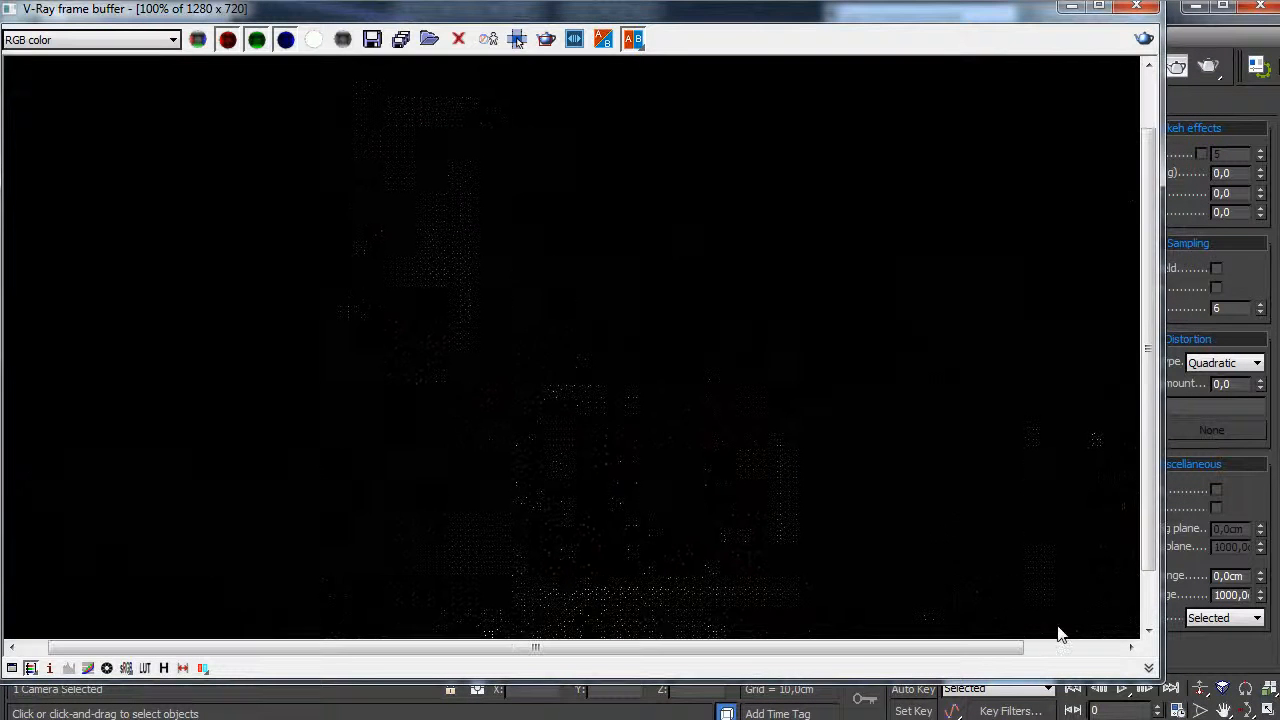
- Resize and reposition the frame buffer to inspect the partial image, then send it behind 3ds Max
left_click_drag(1161, 681, 1247, 716)
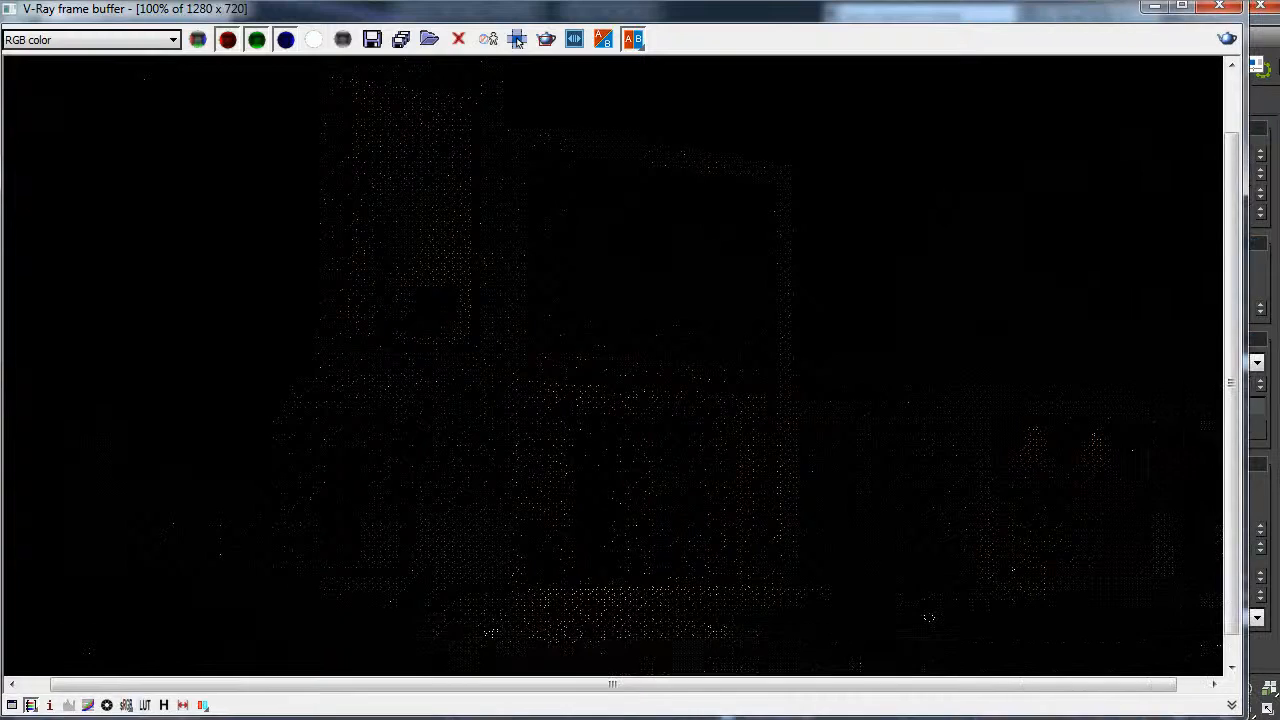
left_click_drag(645, 12, 646, 61)
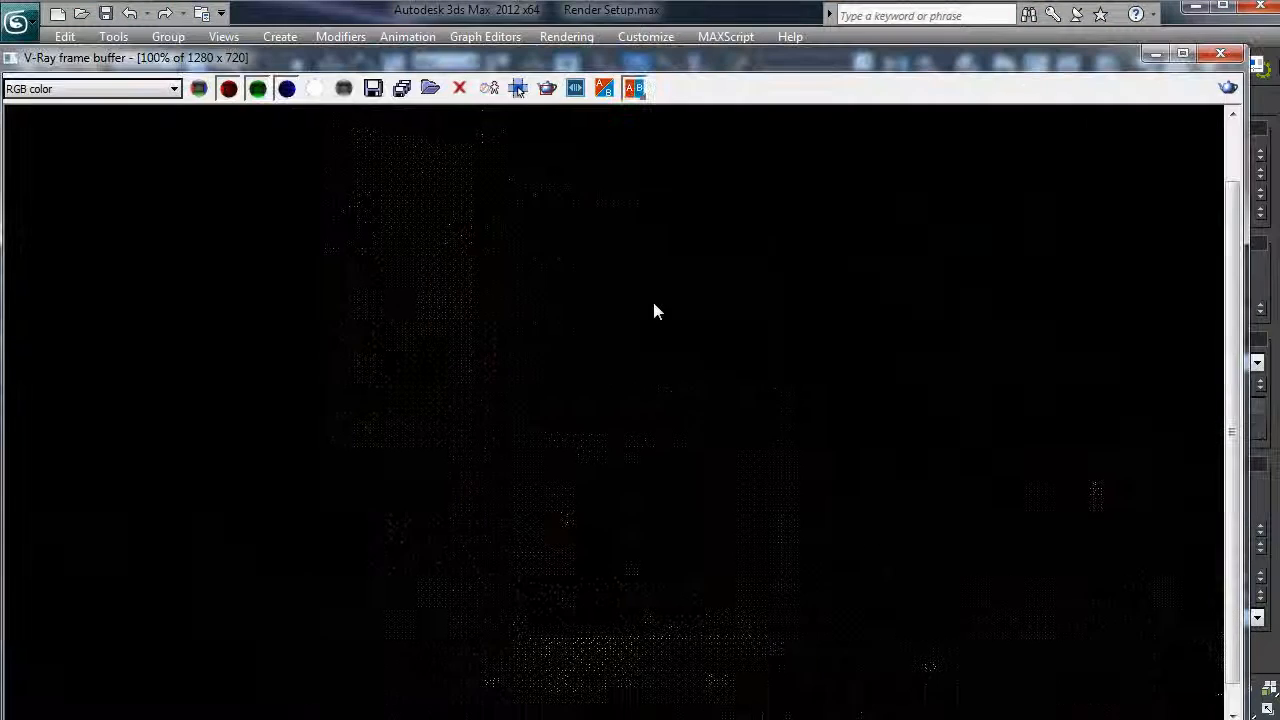
scroll(655, 311, "down", 2)
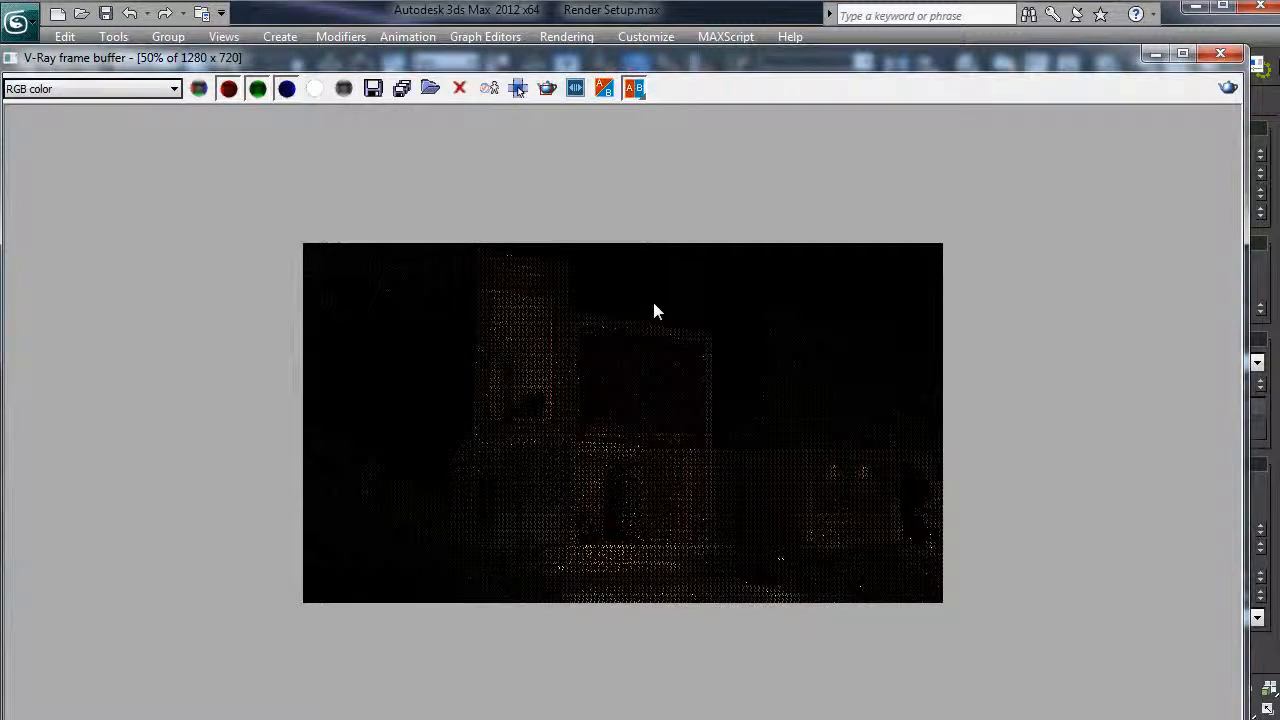
scroll(655, 311, "up", 2)
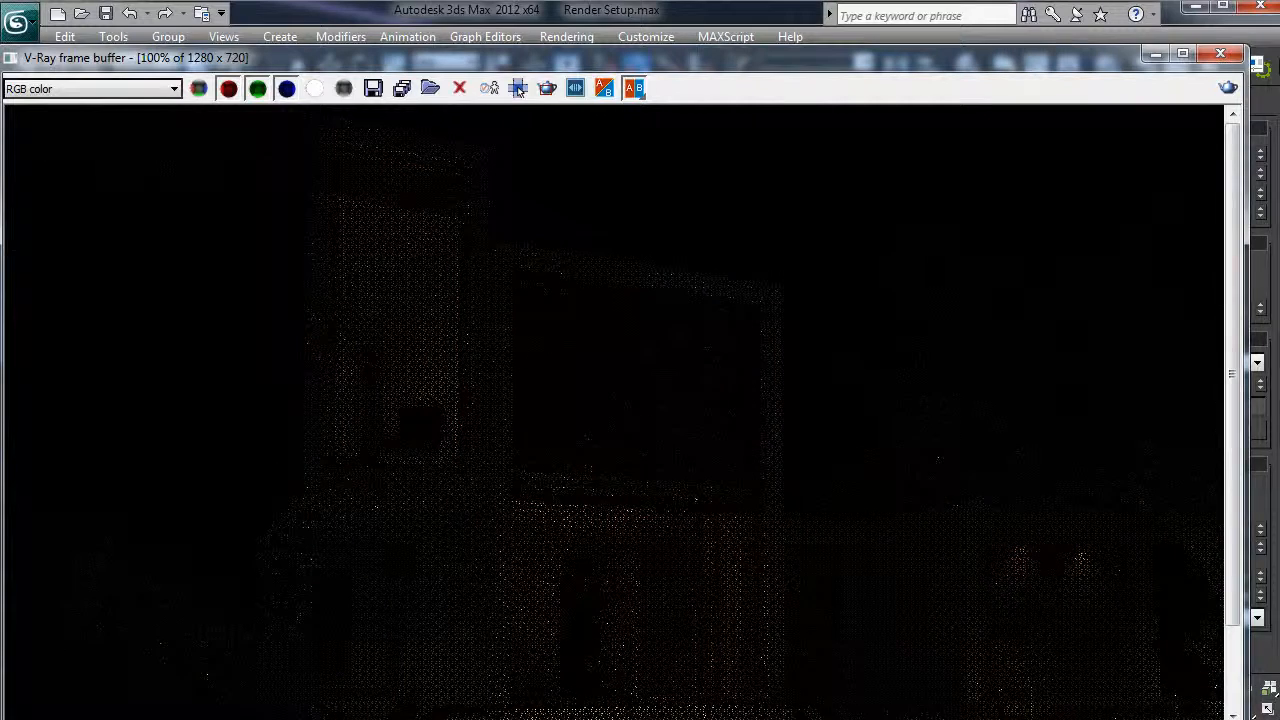
left_click_drag(1247, 719, 1279, 719)
left_click_drag(886, 68, 881, 30)
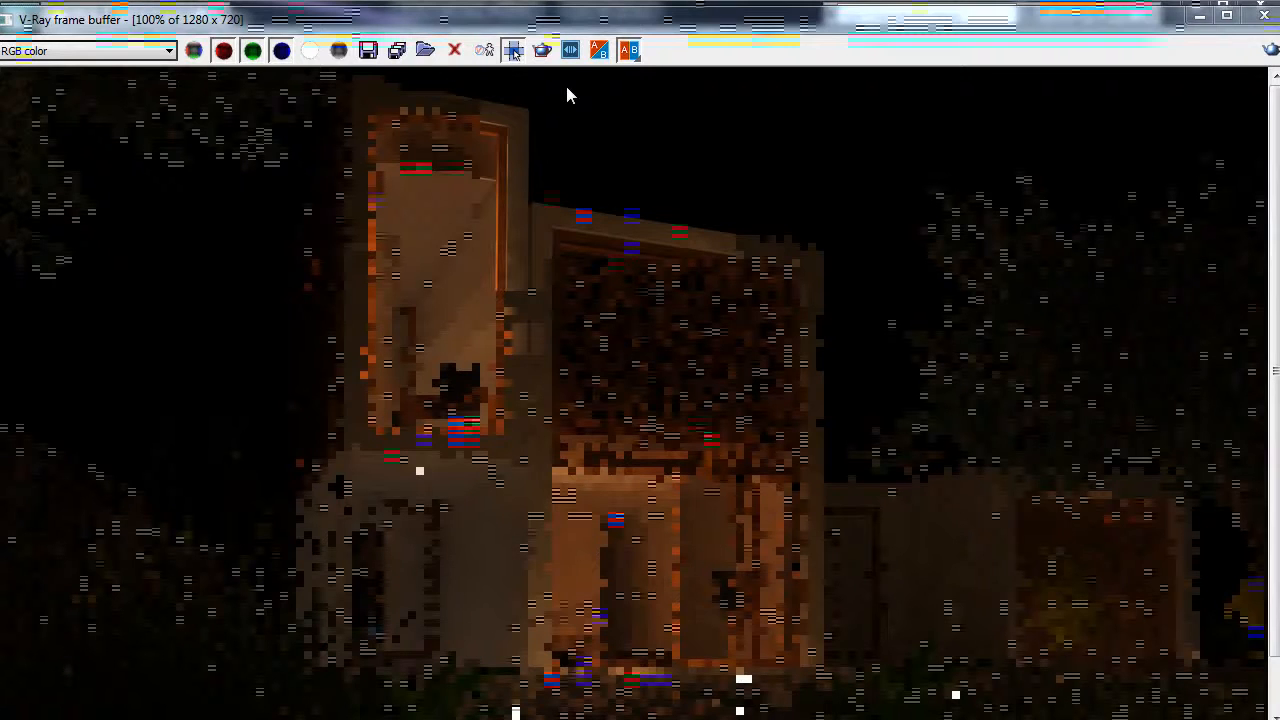
left_click_drag(610, 15, 655, 160)
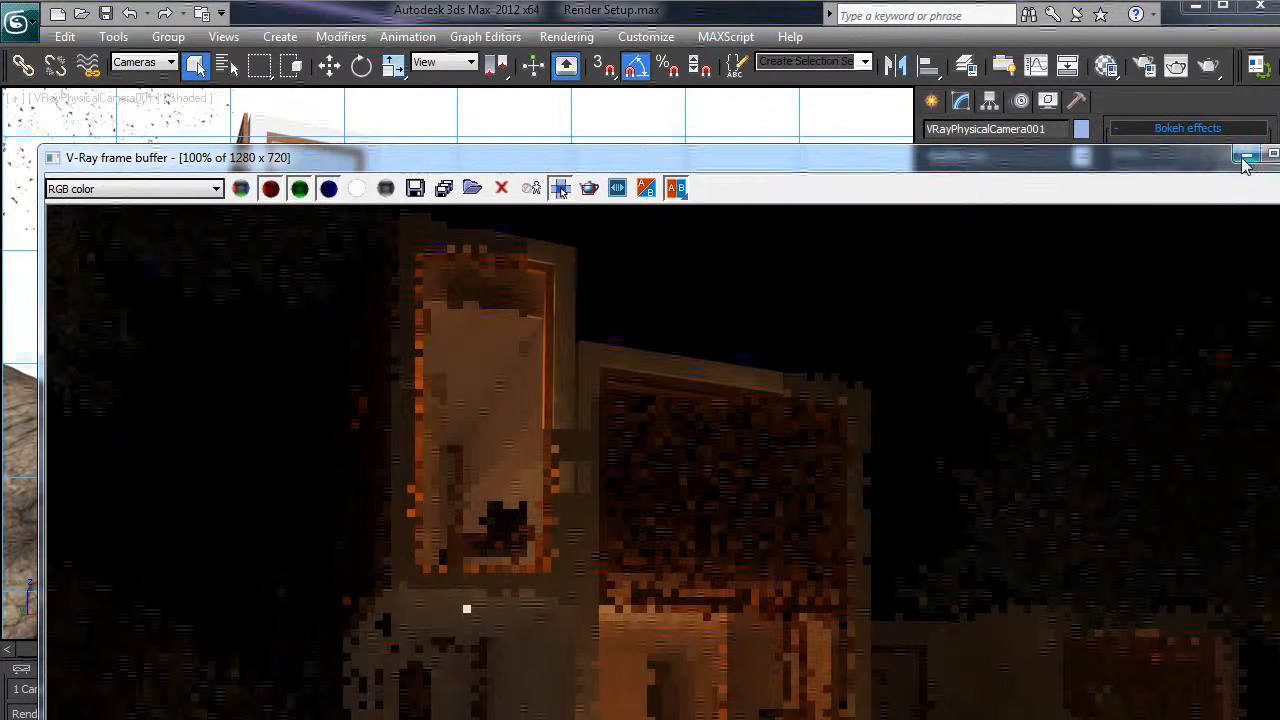
left_click(774, 10)
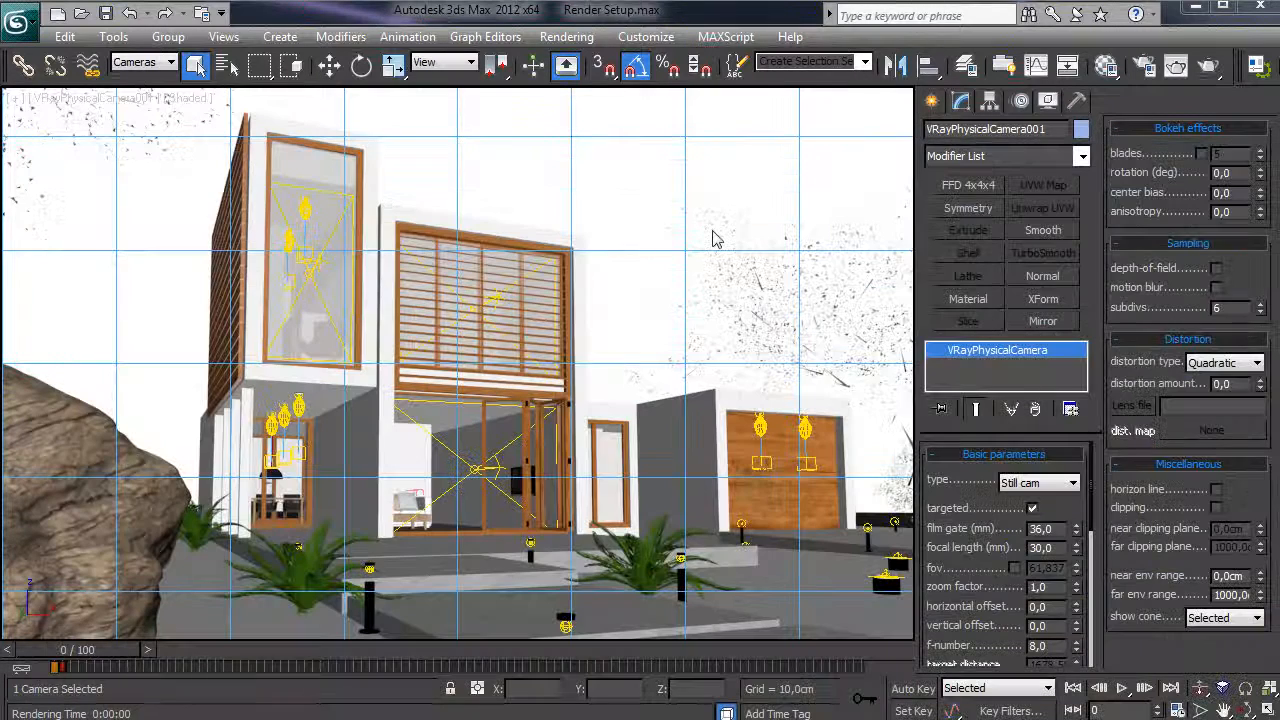
- Set the selection filter to All and select the sky dome Sphere004 in the perspective view
key("ctrl+d")
key("p")
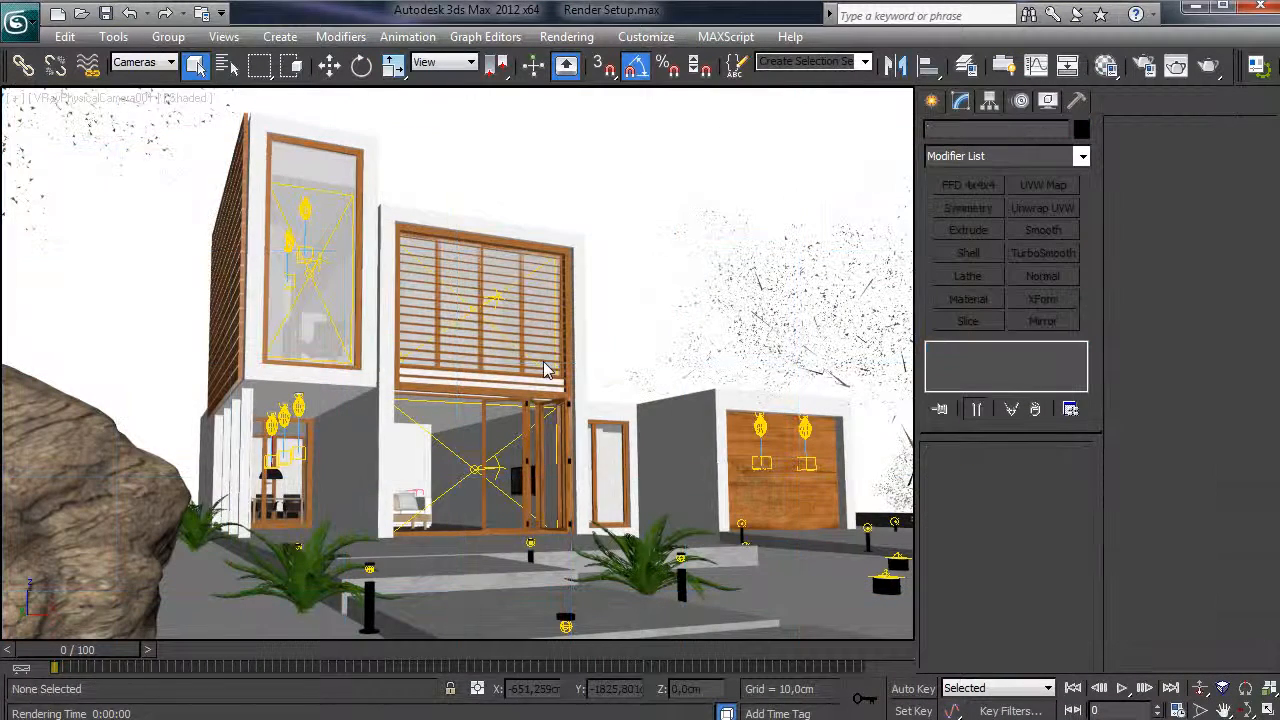
scroll(556, 310, "down", 10)
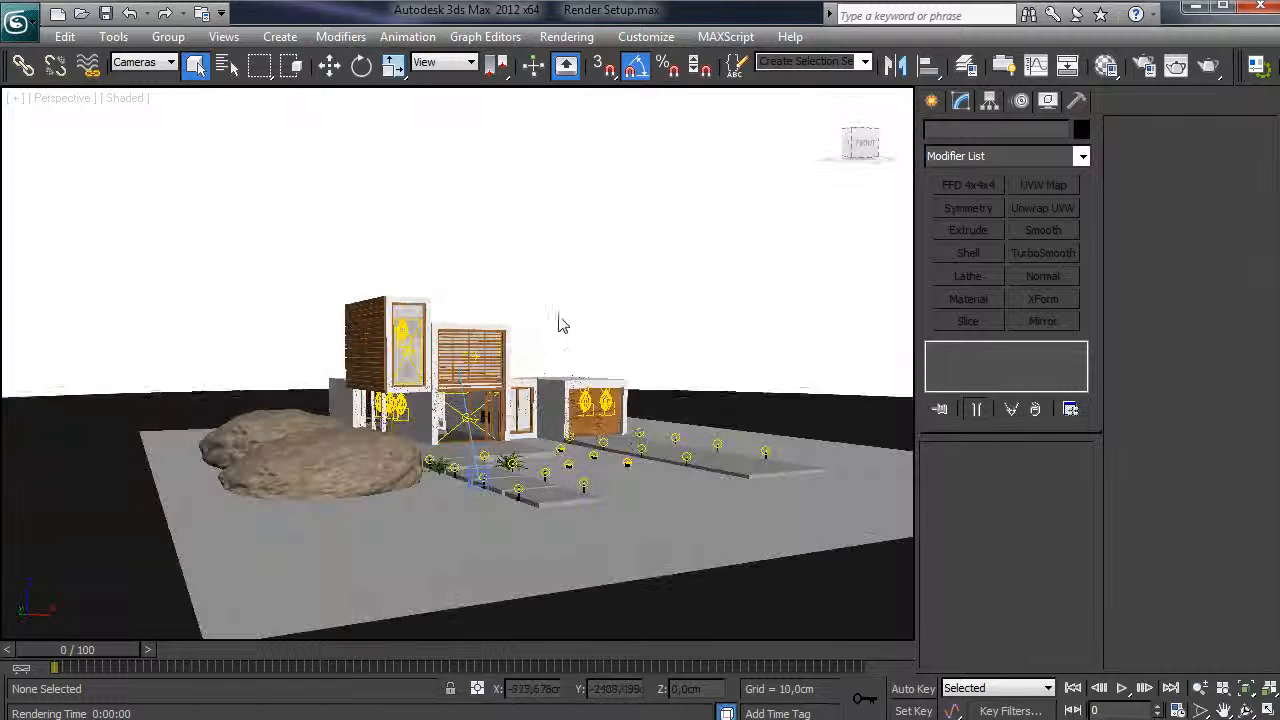
left_click(143, 62)
left_click(130, 75)
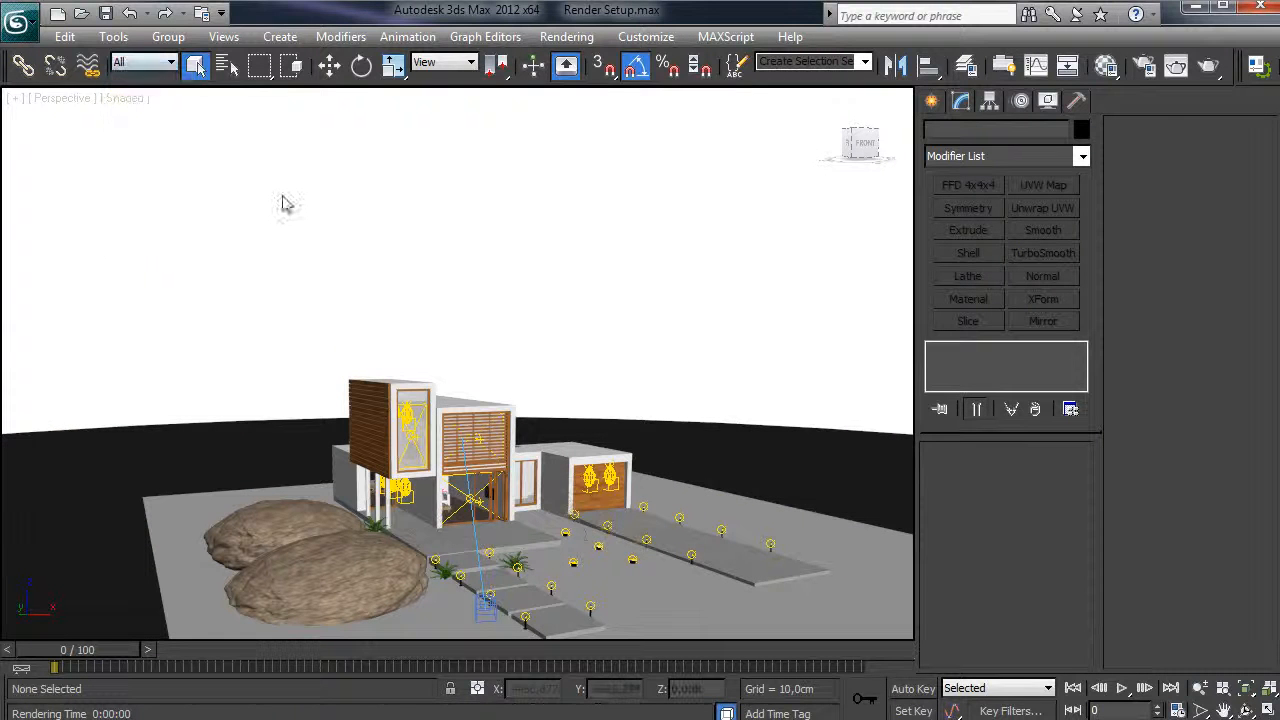
left_click(283, 200)
- Make the dome see-through, return to the camera view, and flip Sphere004's normals inward
key("z")
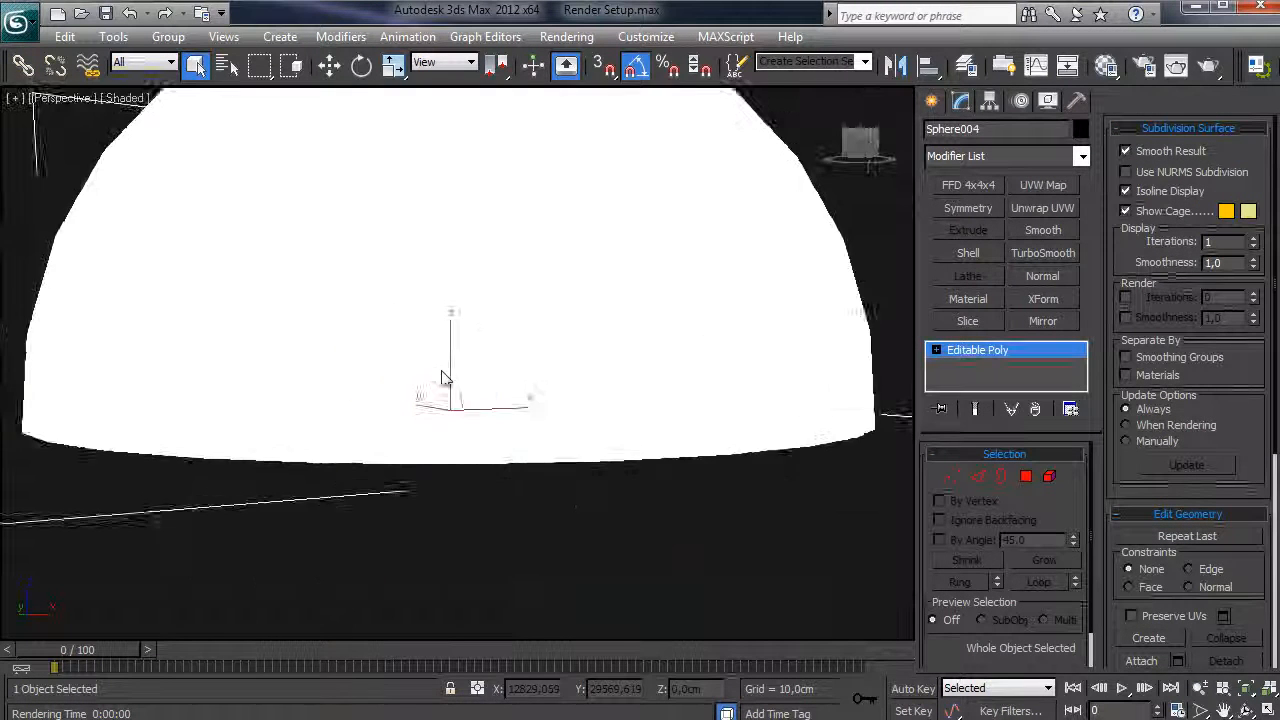
middle_click_drag(492, 330, 572, 425, "alt")
key("alt+x")
middle_click_drag(631, 375, 582, 325, "alt")
key("shift+z")
key("shift+z")
key("shift+z")
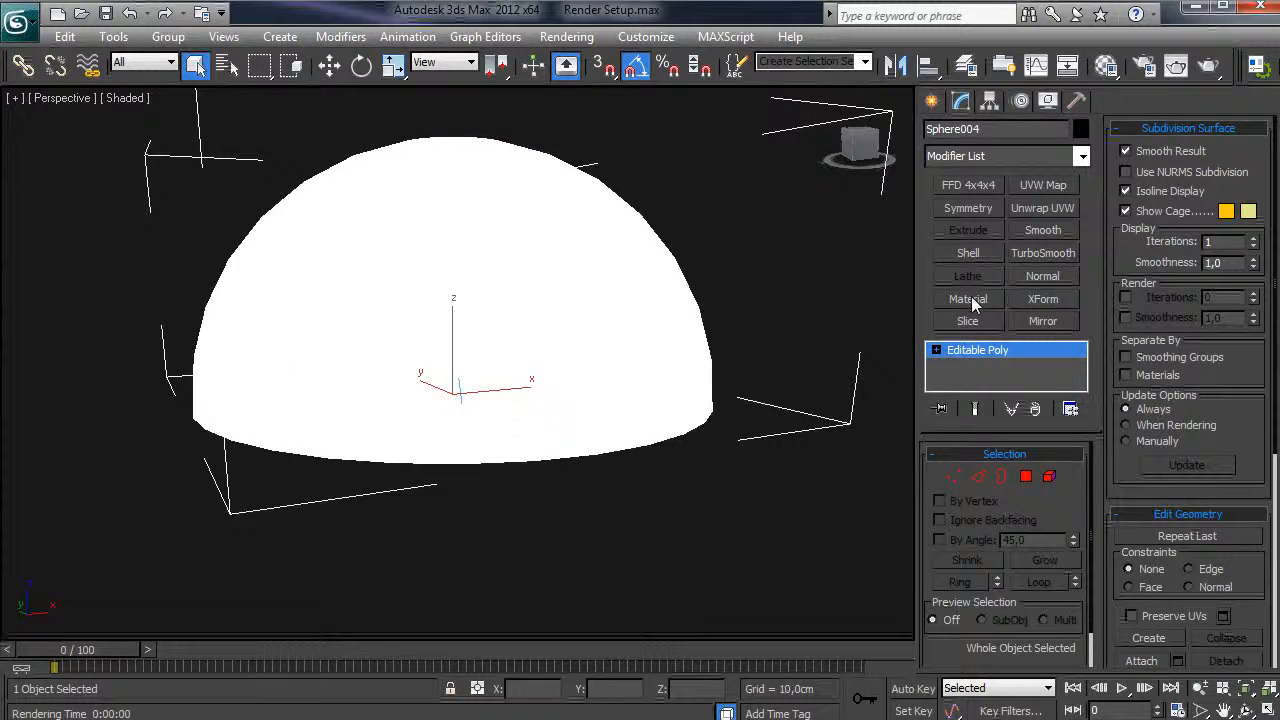
key("shift+z")
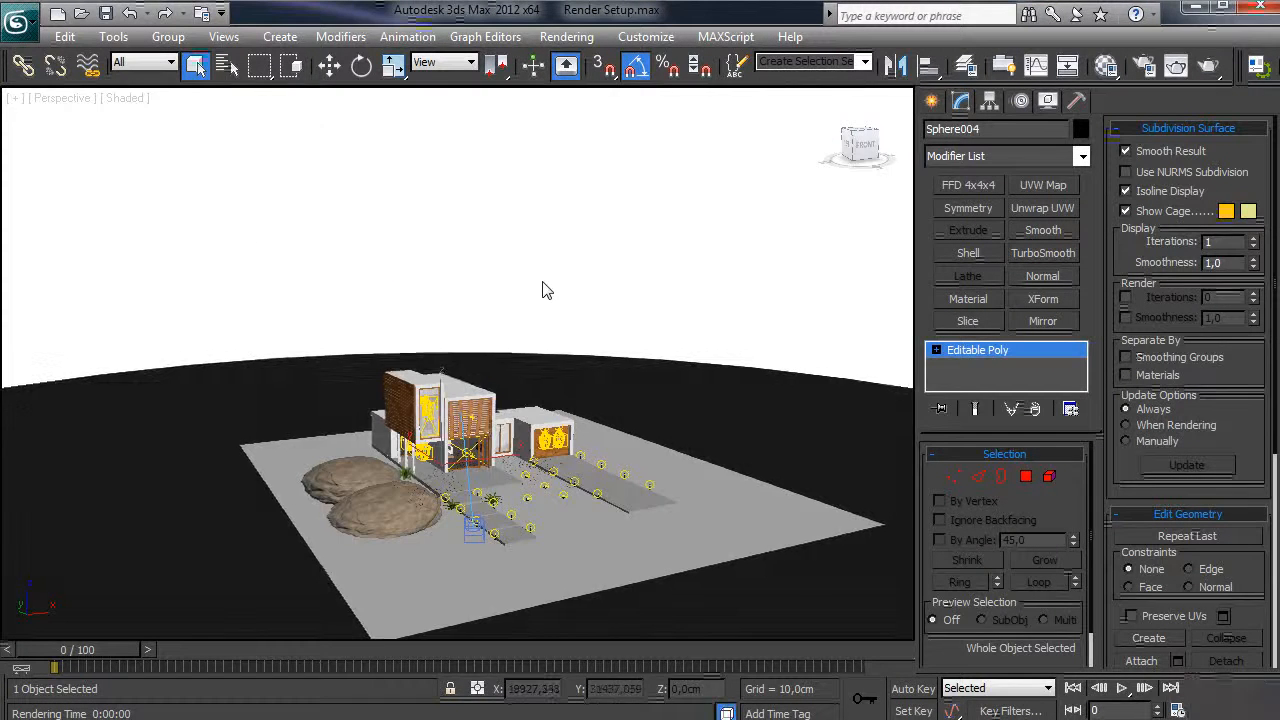
key("c")
left_click(1043, 276)
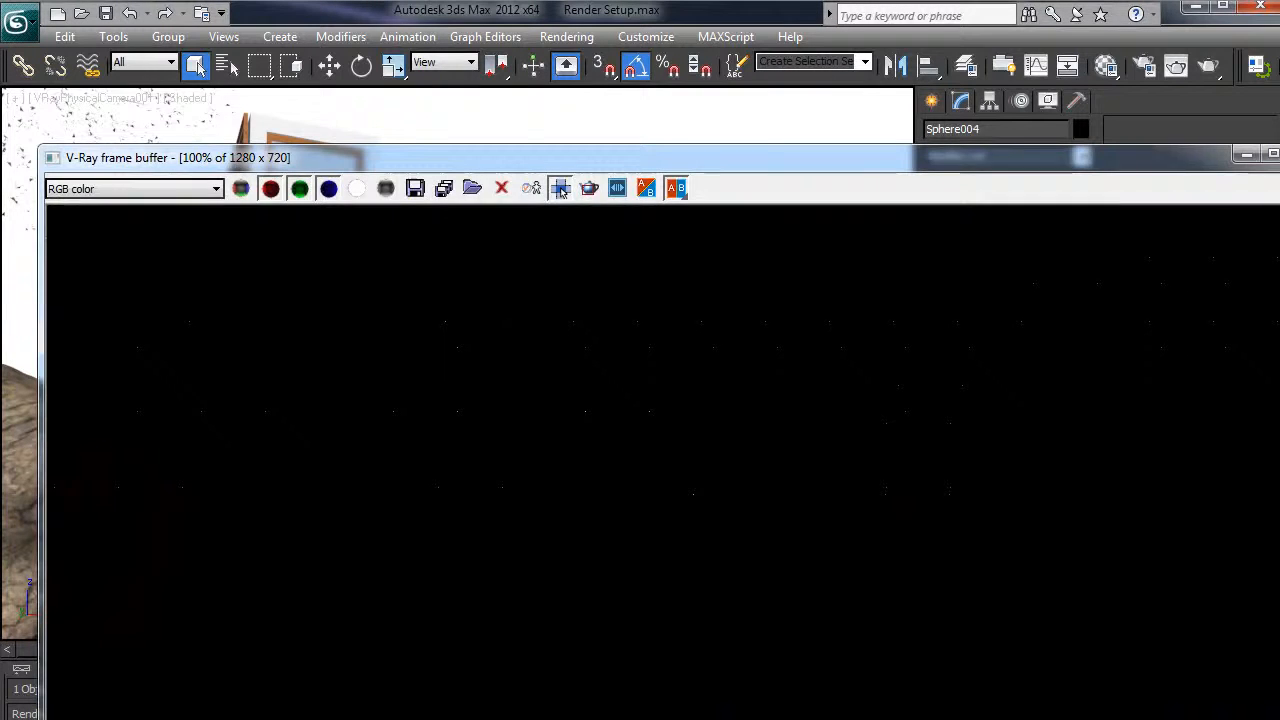
- Maximize the frame buffer to inspect the dark night-sky render, then close it
scroll(652, 462, "down", 1)
scroll(652, 470, "up", 1)
left_click_drag(745, 157, 706, 22)
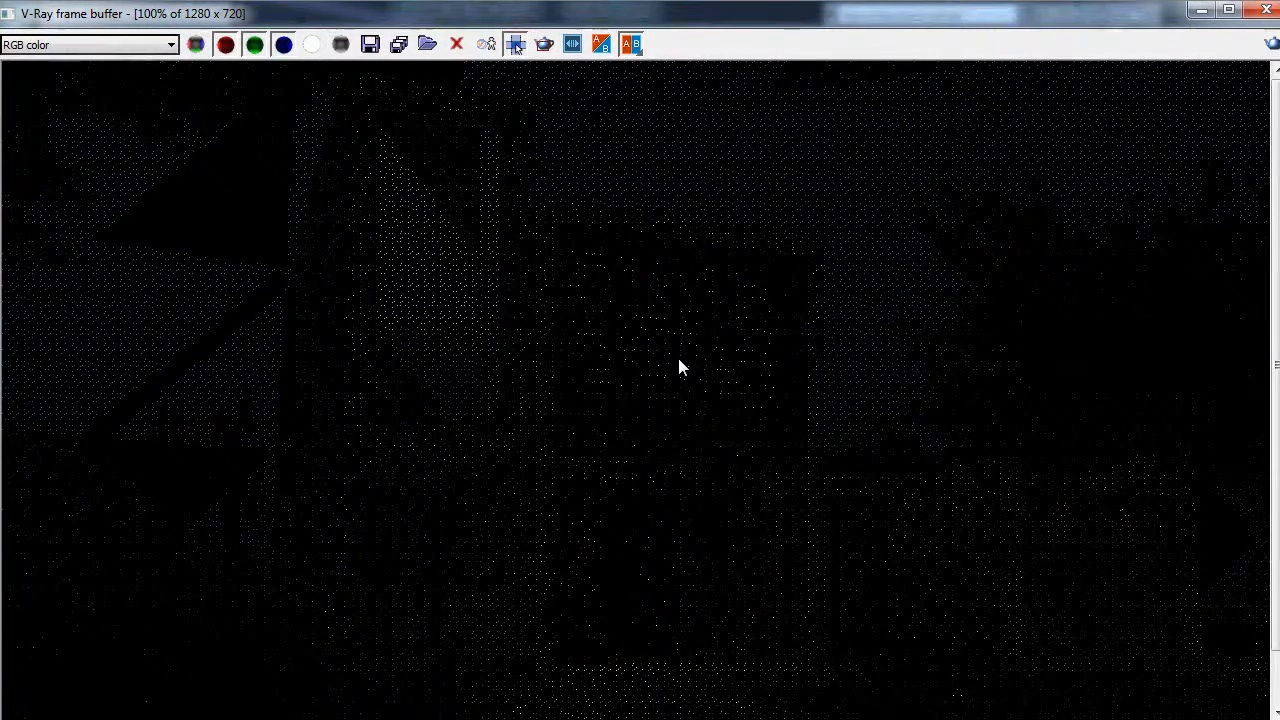
scroll(679, 366, "down", 1)
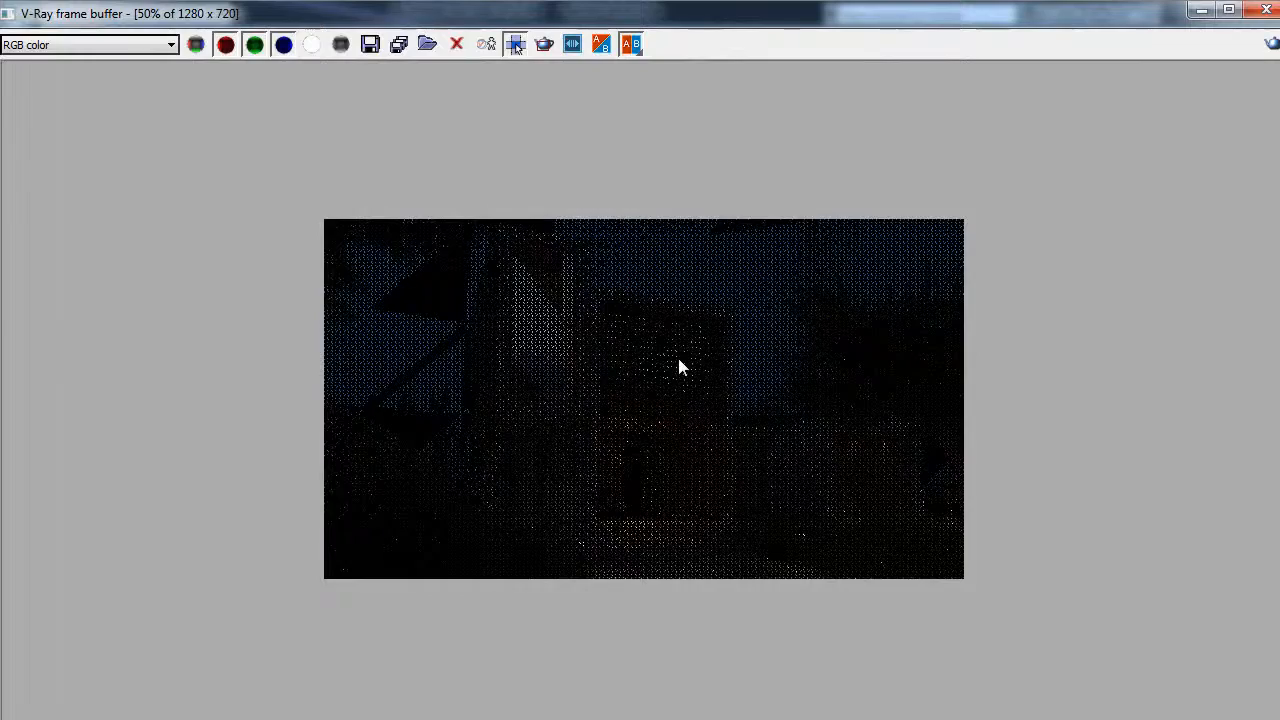
scroll(679, 362, "up", 1)
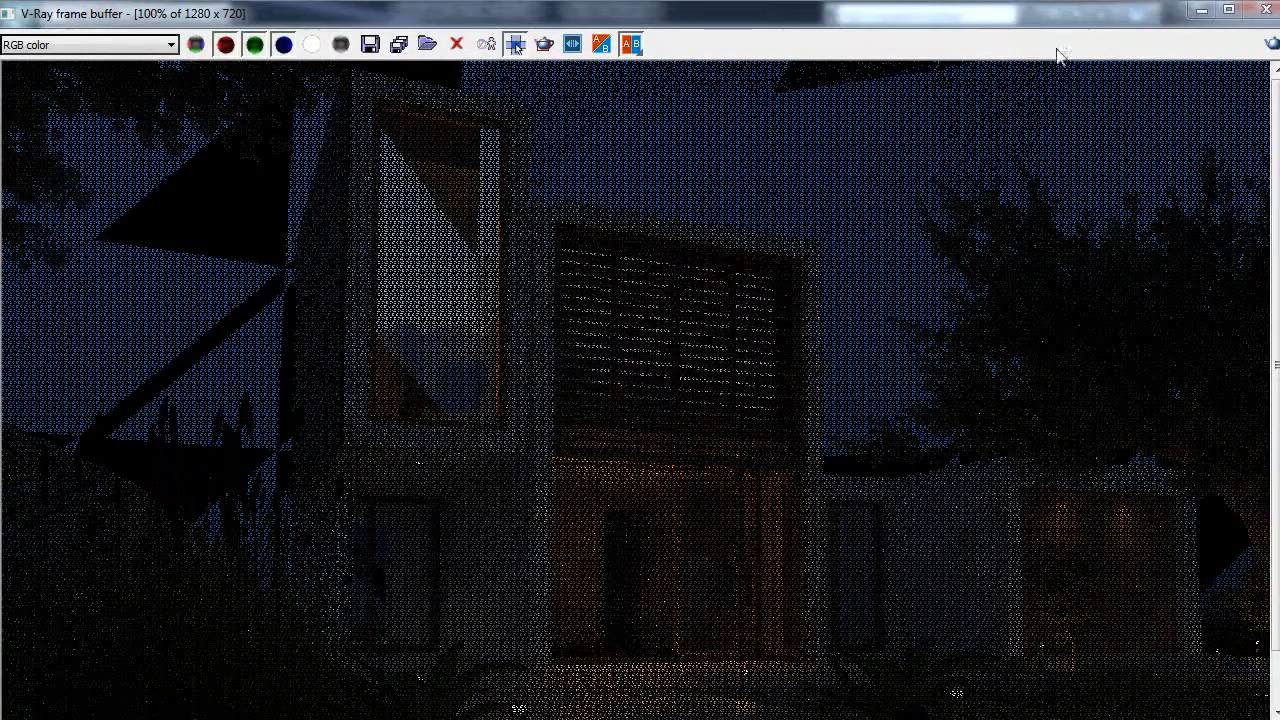
double_click(1036, 17)
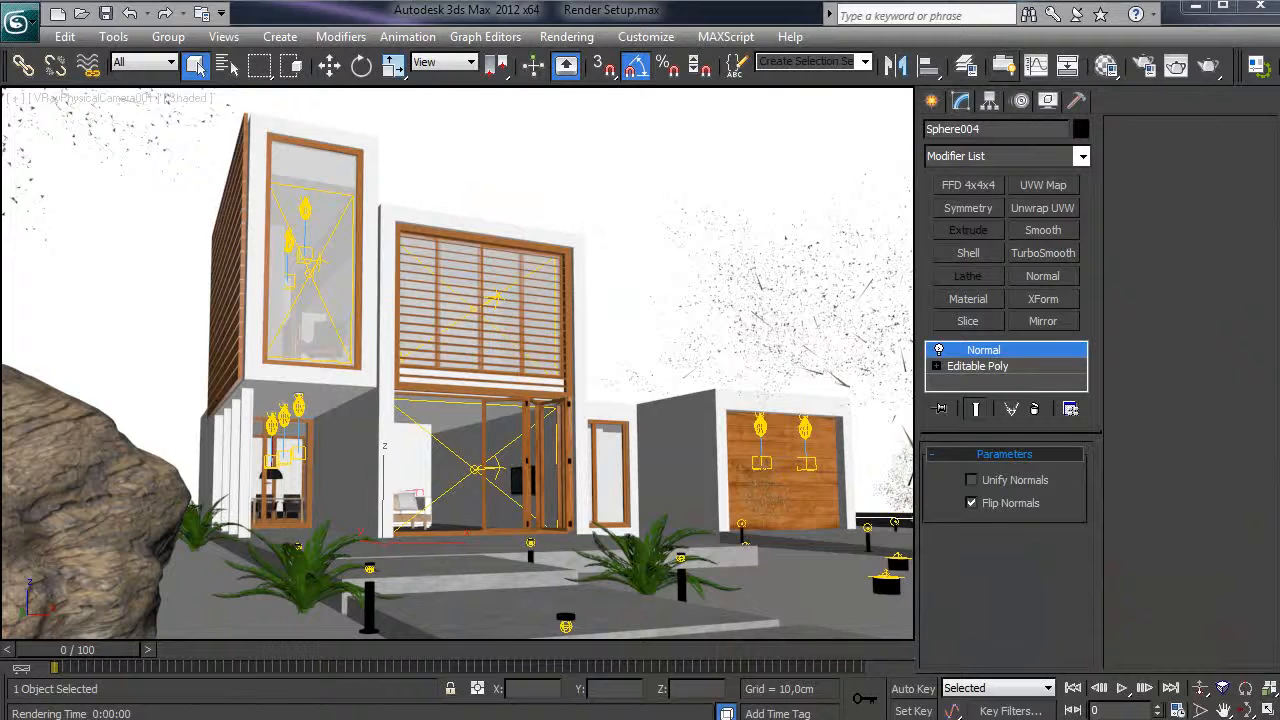
- Select the other dome Sphere003 and inspect the sky bitmap in the light material
left_click(487, 191)
key("p")
scroll(517, 220, "down", 10)
middle_click_drag(517, 220, 517, 277, "alt")
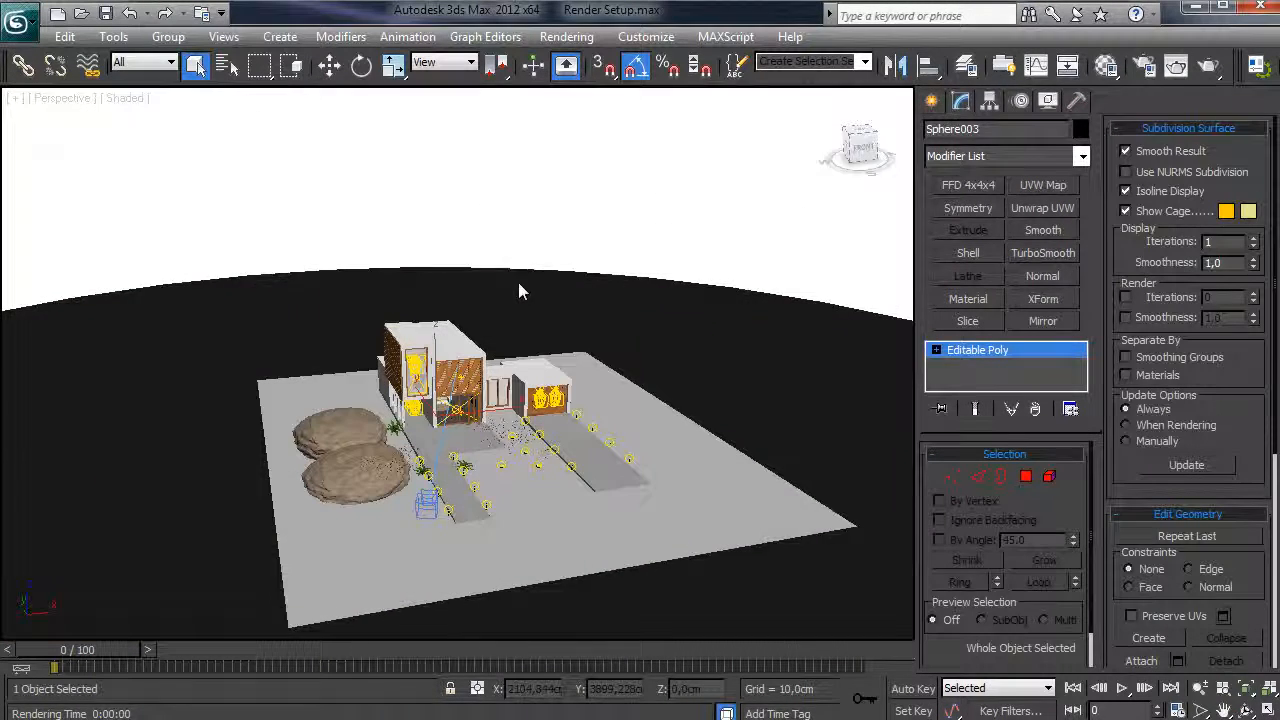
key("m")
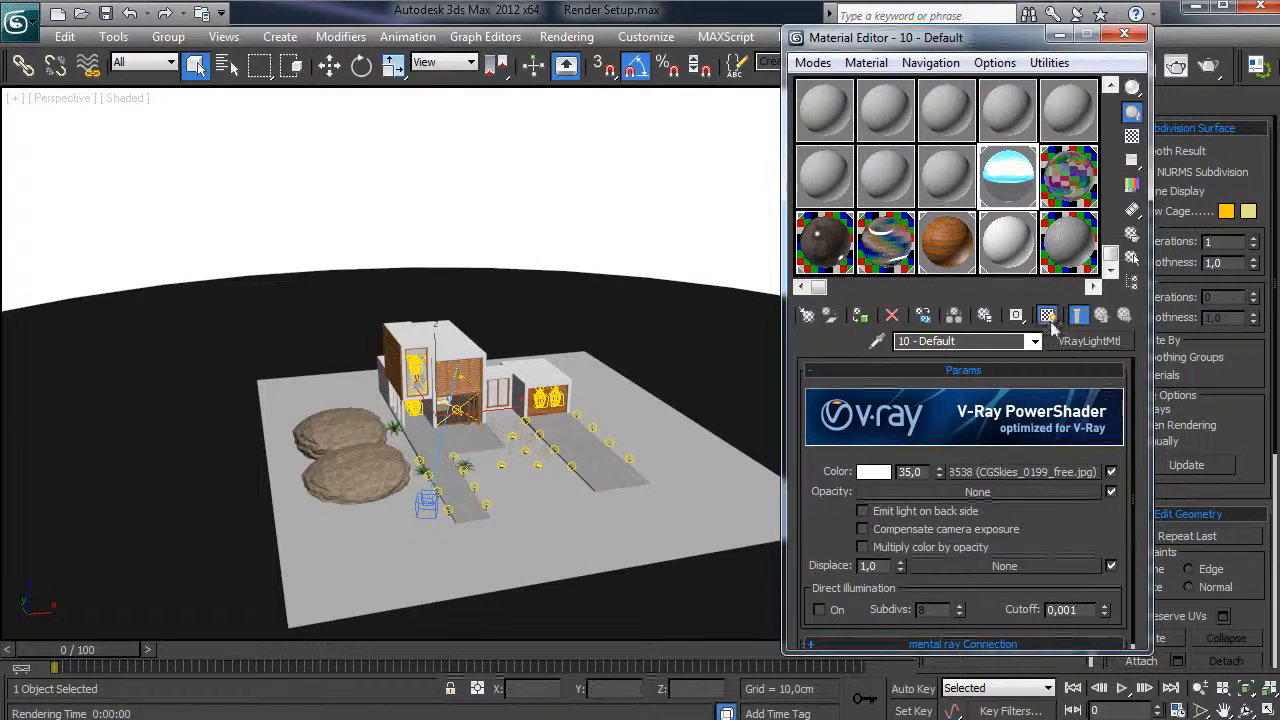
left_click(1025, 471)
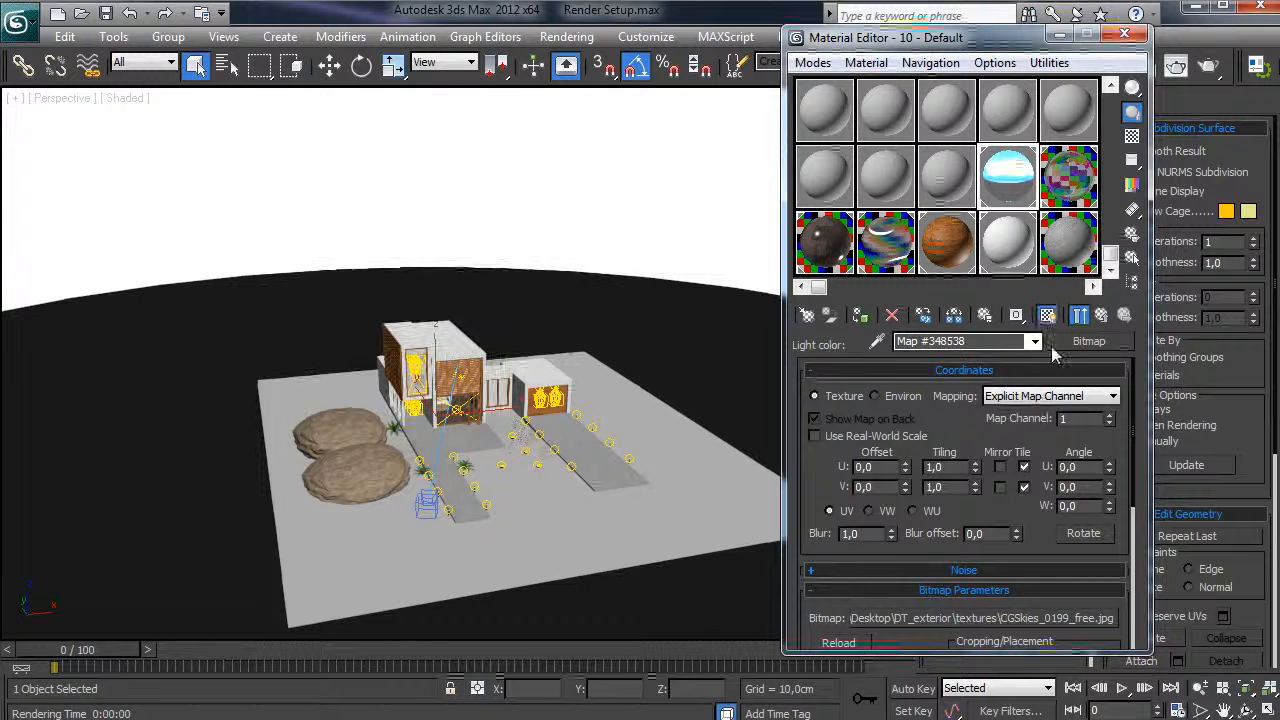
left_click(1104, 315)
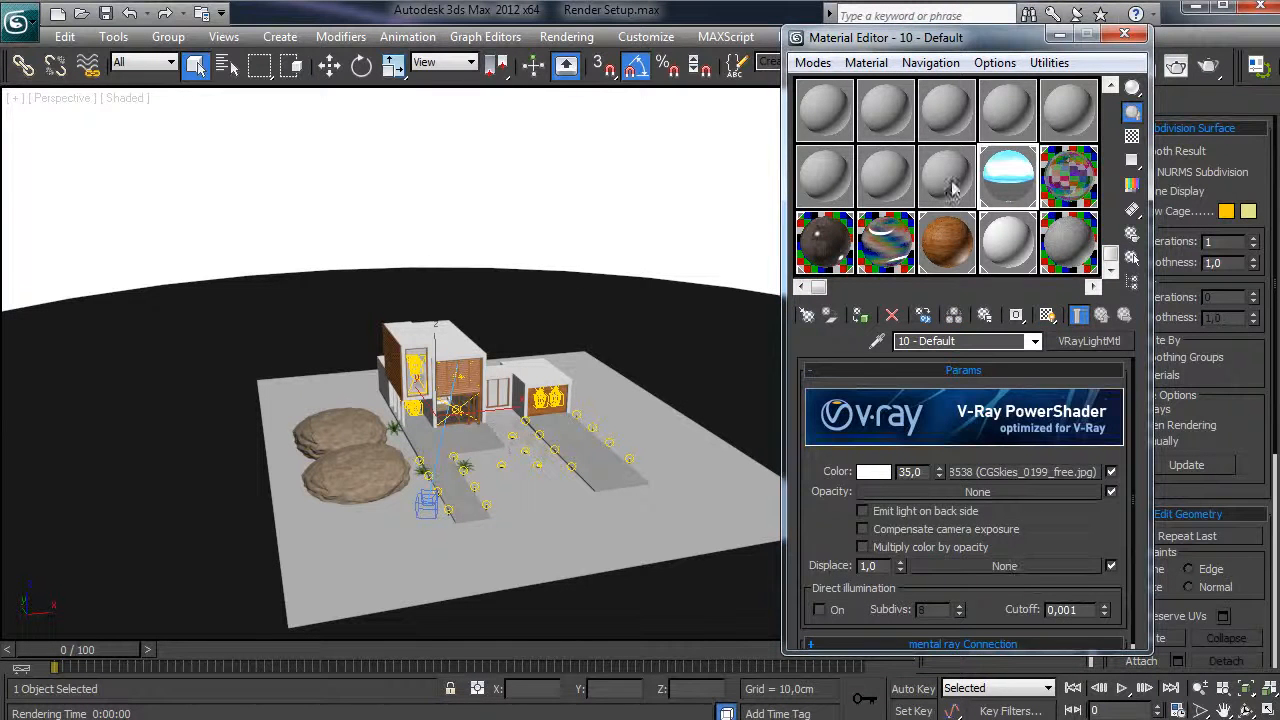
- Give material 09 - Default a CGSkies_0199_free.jpg diffuse bitmap, apply it to the dome, and show it in the viewport
left_click(948, 183)
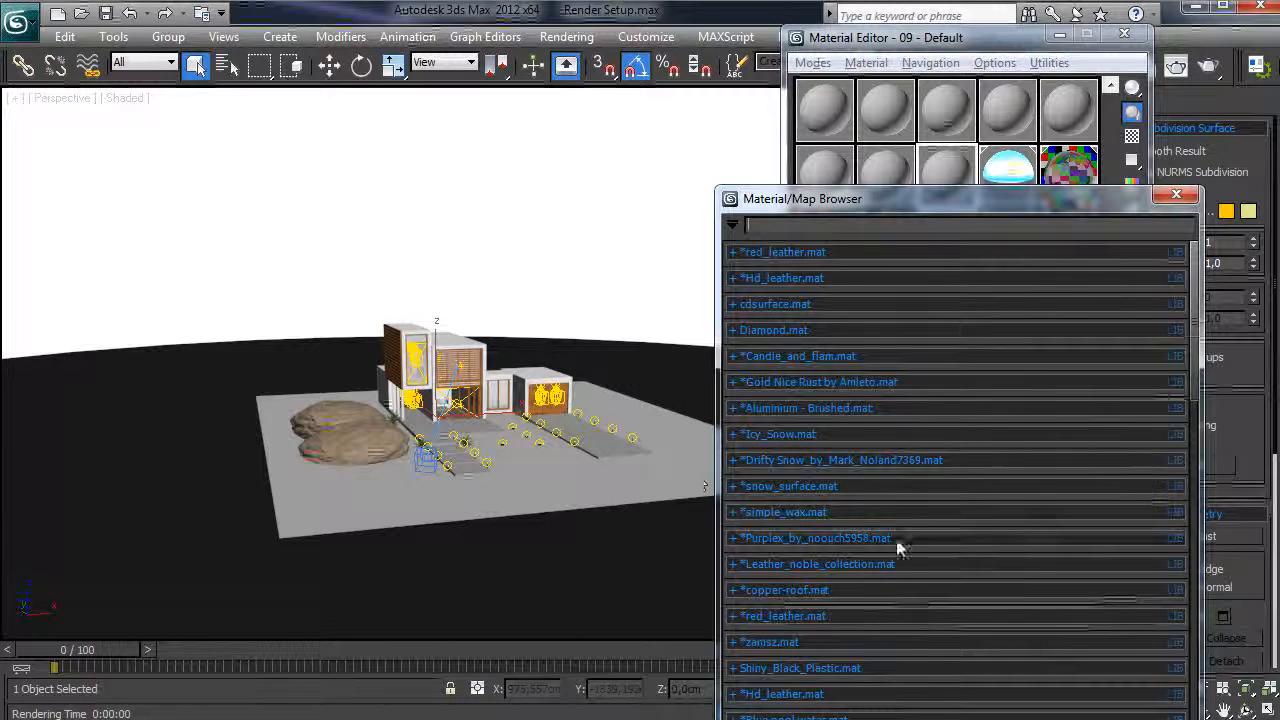
scroll(845, 655, "down", 5)
double_click(815, 515)
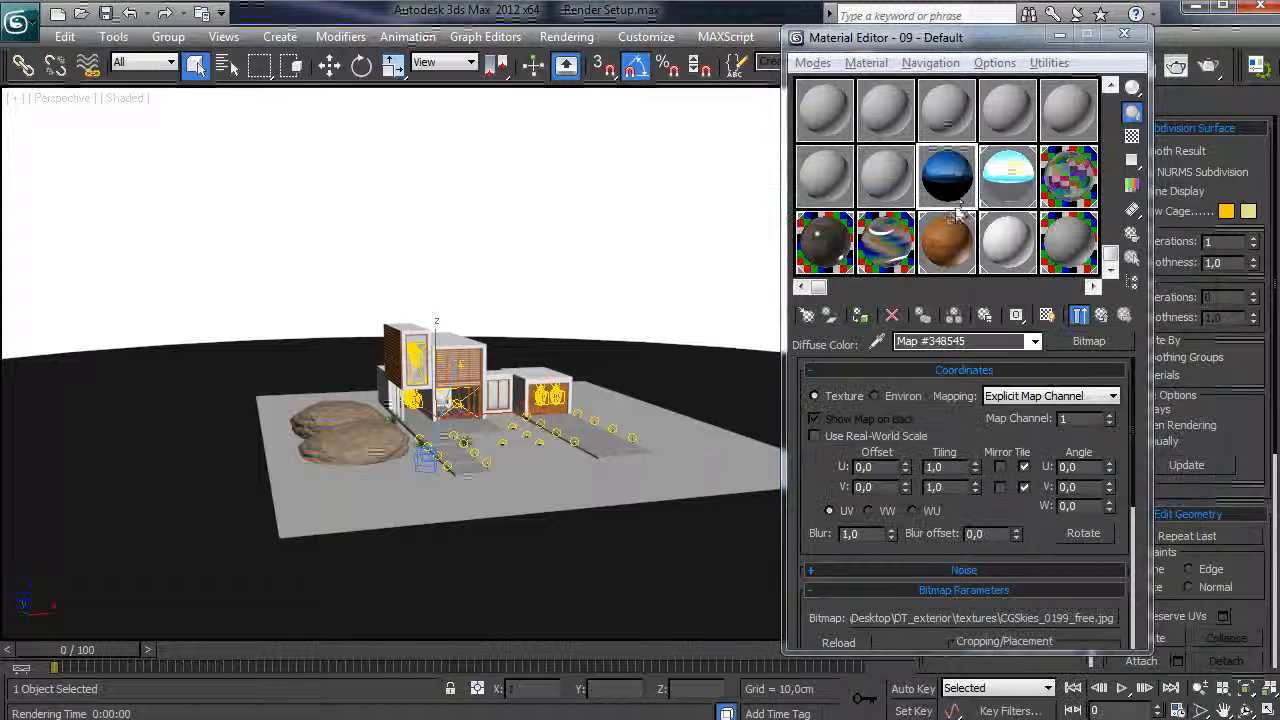
left_click_drag(956, 208, 452, 208)
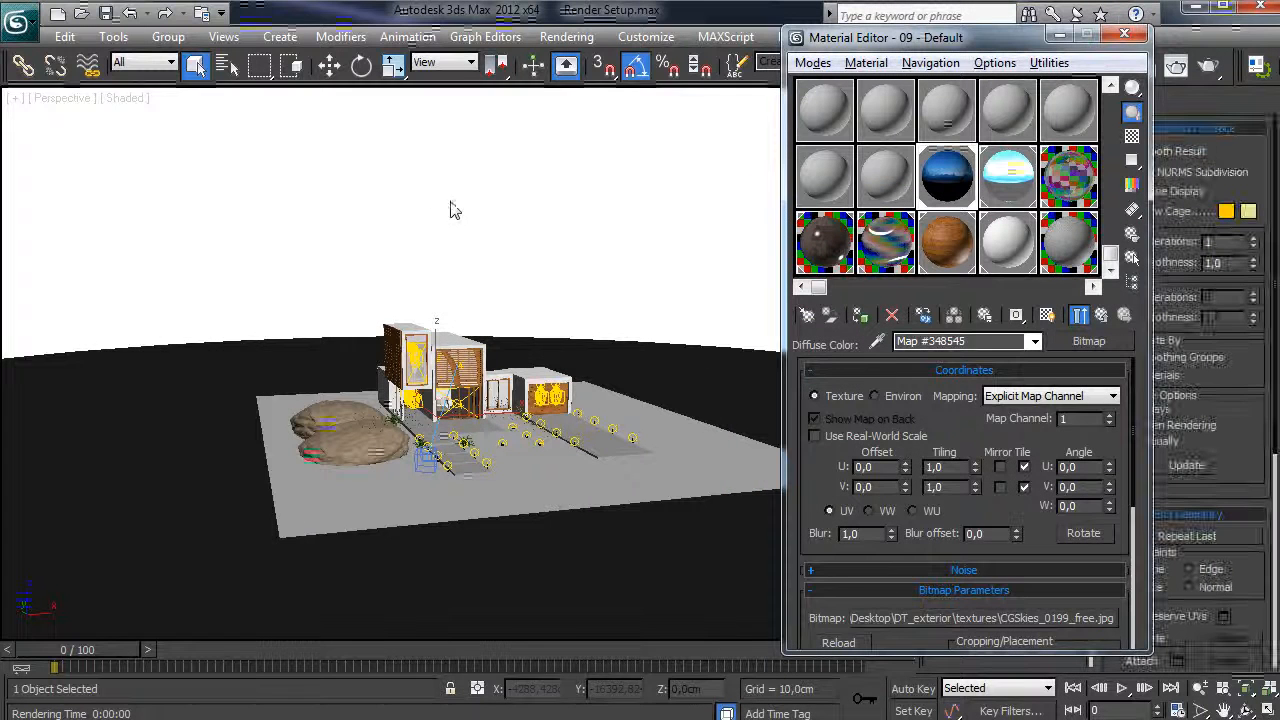
left_click(1052, 315)
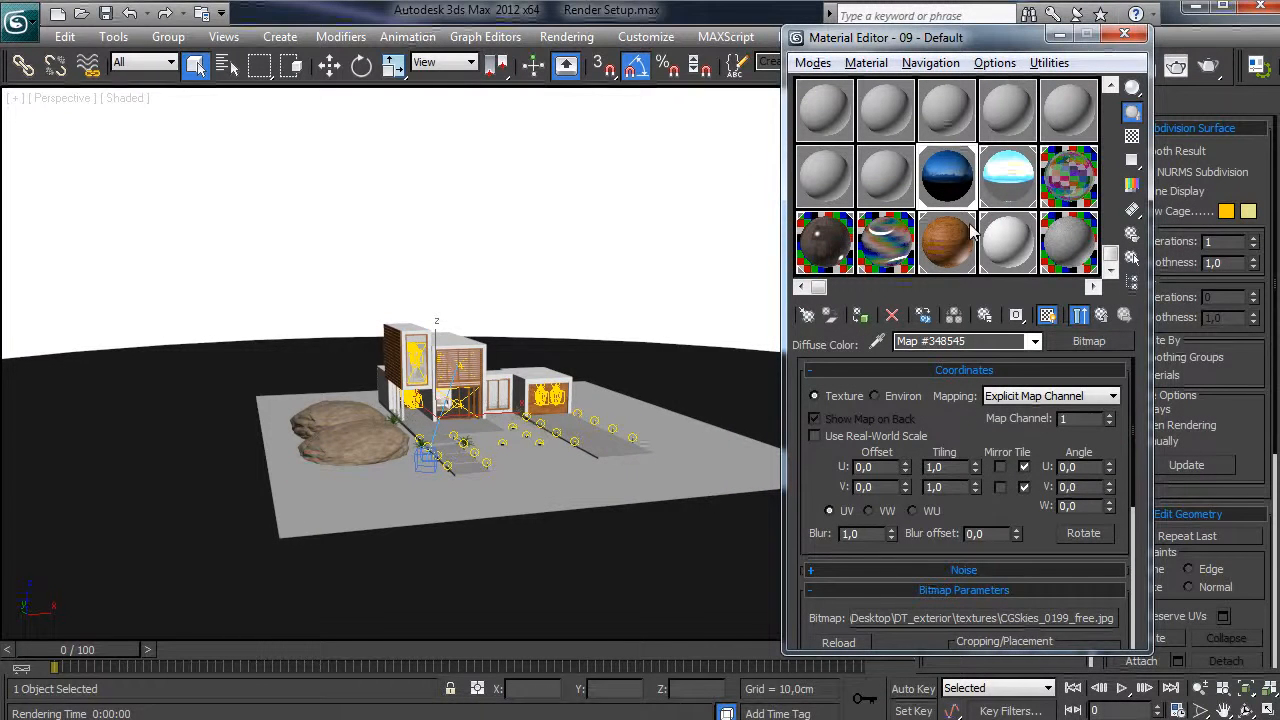
- Move the dome aside to reveal the duplicate, restore it, and delete the duplicate grey dome
left_click_drag(952, 182, 384, 219)
middle_click_drag(581, 302, 503, 523, "alt")
scroll(503, 523, "down", 2)
scroll(503, 523, "down", 10)
key("w")
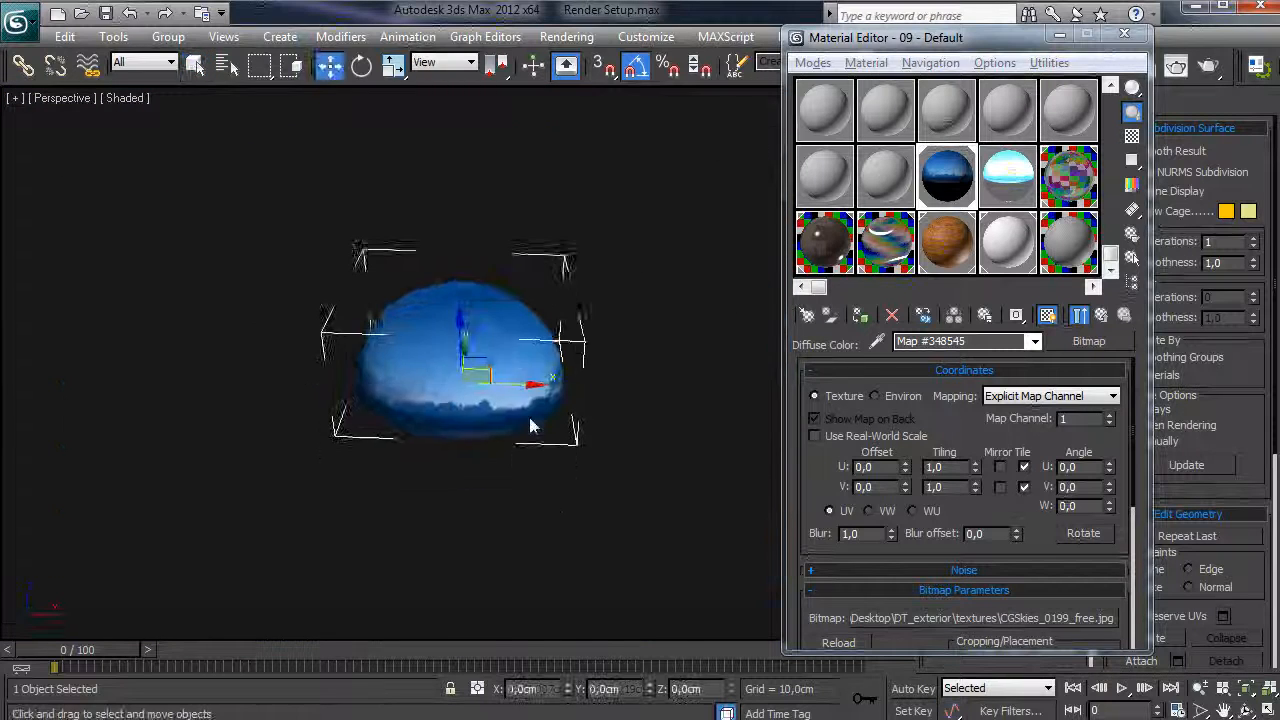
scroll(506, 477, "up", 4)
scroll(548, 360, "down", 4)
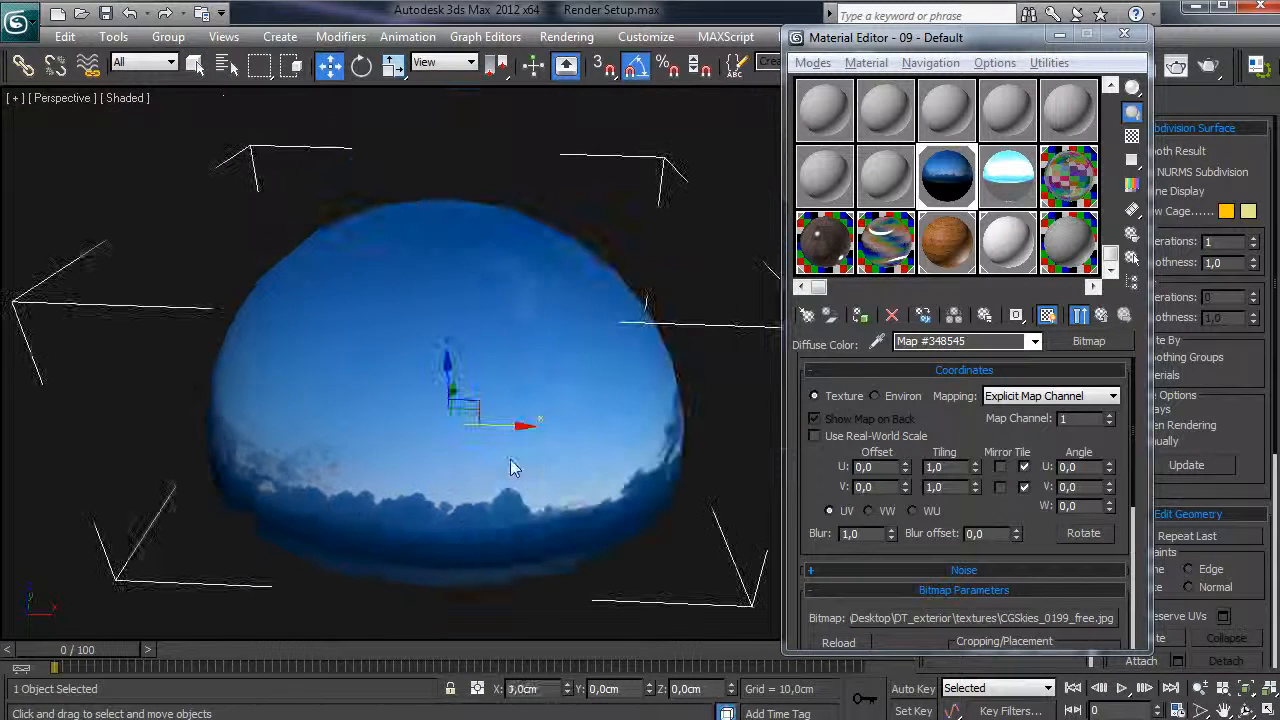
left_click_drag(499, 426, 83, 408)
key("ctrl+z")
scroll(215, 355, "up", 2)
key("Delete")
- Apply the slot 10 light material to the blue-textured dome and return to the camera view
left_click(566, 460)
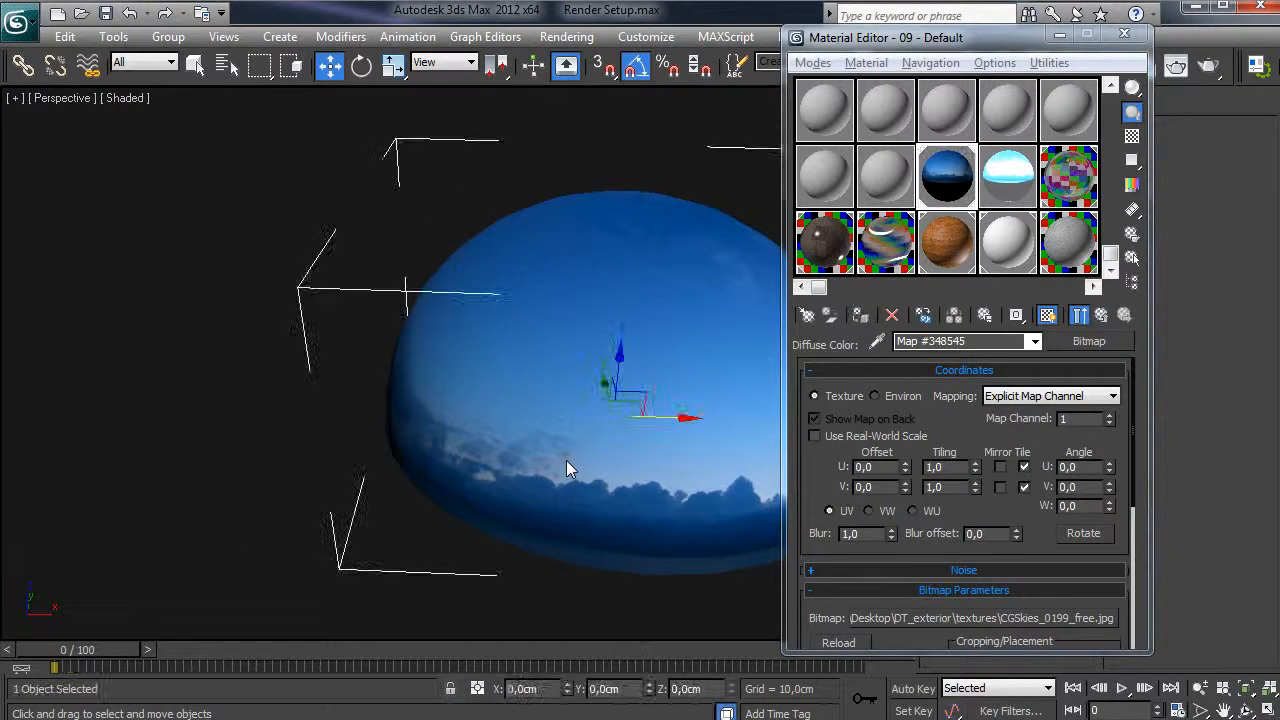
middle_click_drag(608, 463, 535, 479)
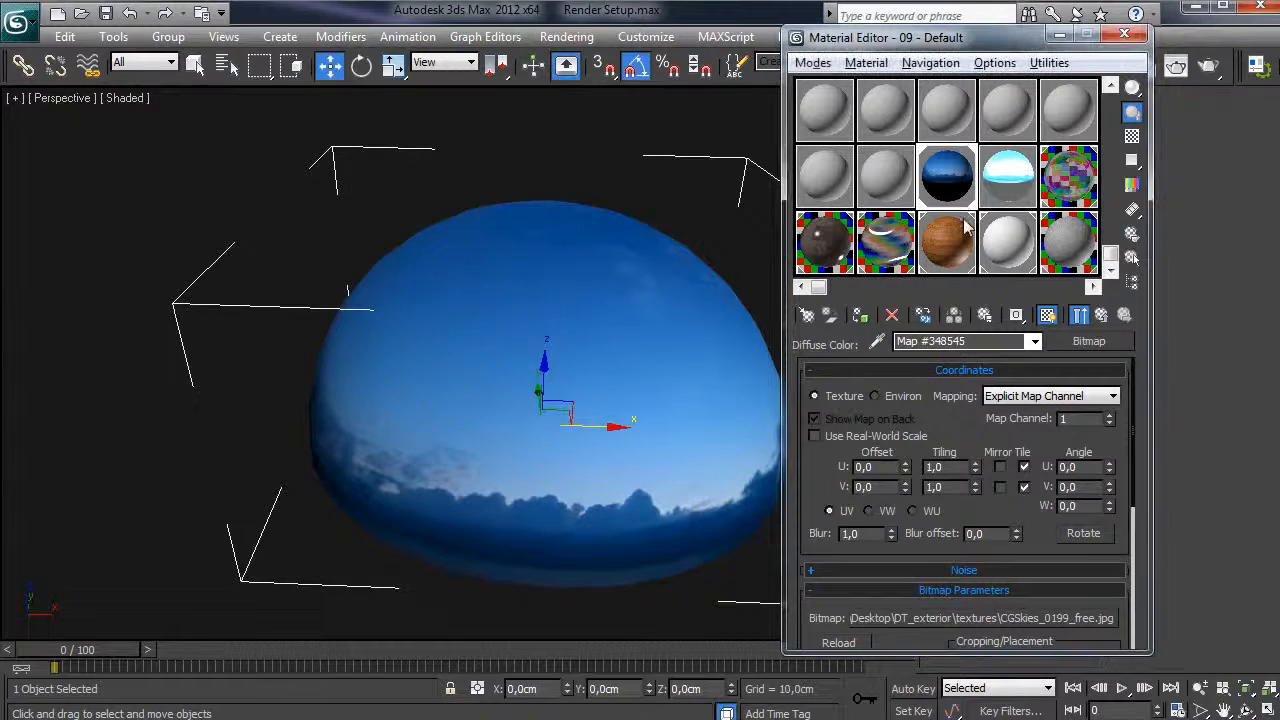
left_click_drag(1026, 180, 451, 449)
key("c")
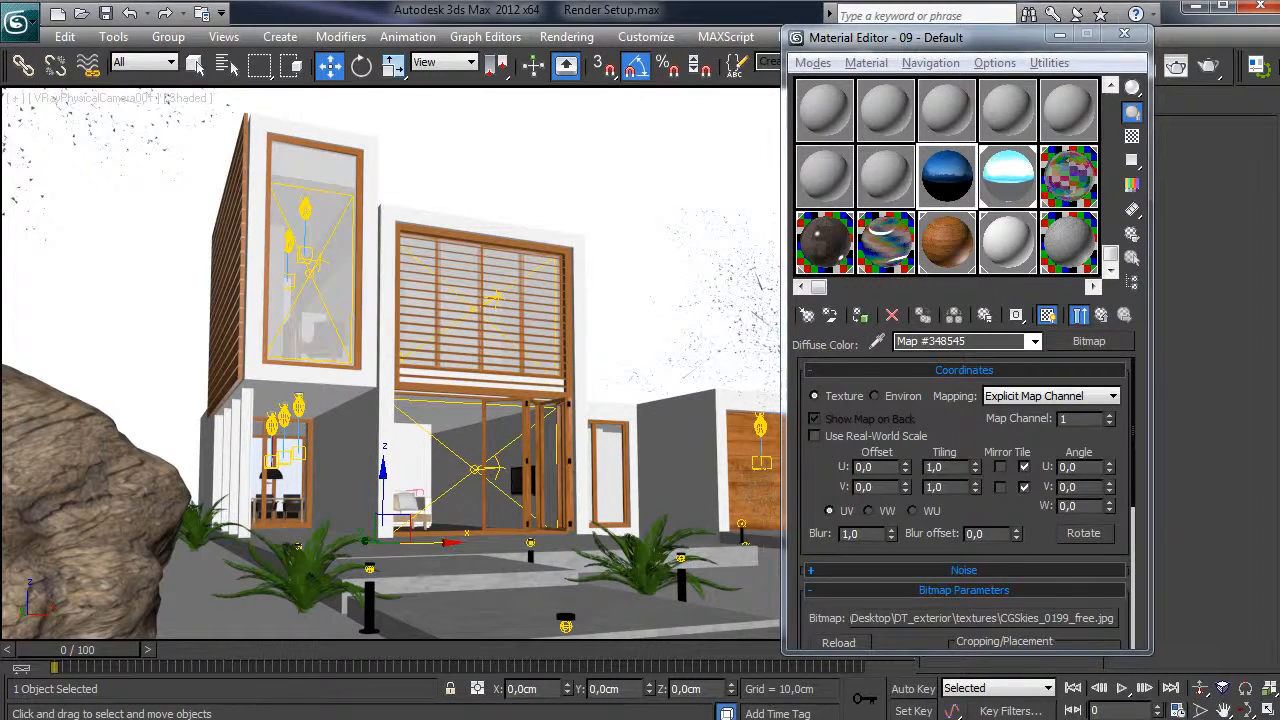
left_click_drag(0, 85, 613, 27)
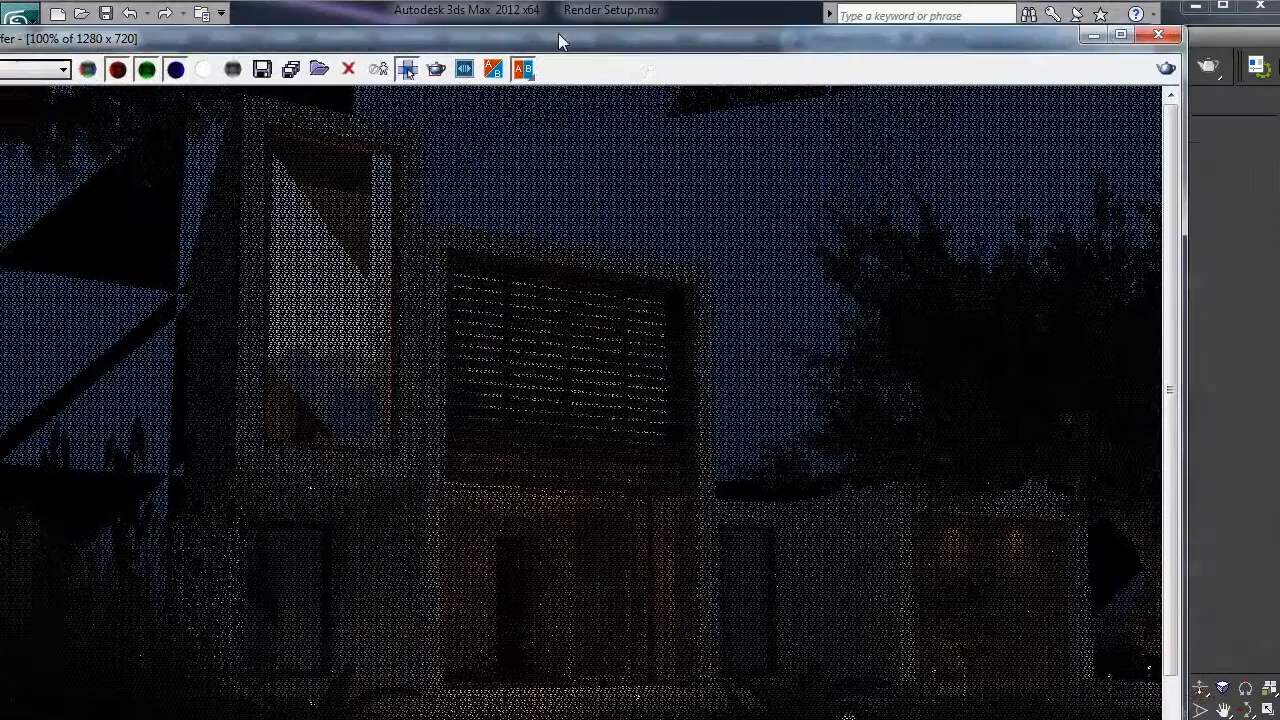
- Re-render the camera view, close the frame buffer, and apply the blue sky material to the white dome
left_click(560, 38)
left_click(562, 61)
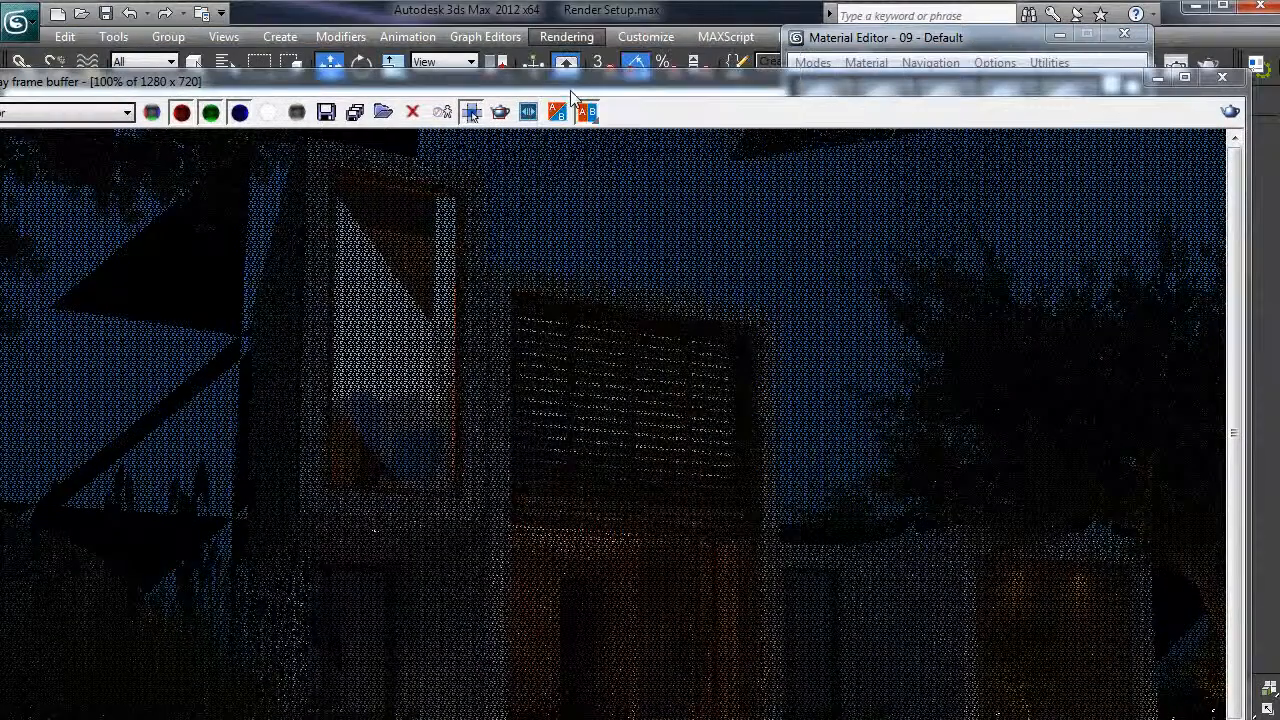
left_click_drag(560, 88, 608, 20)
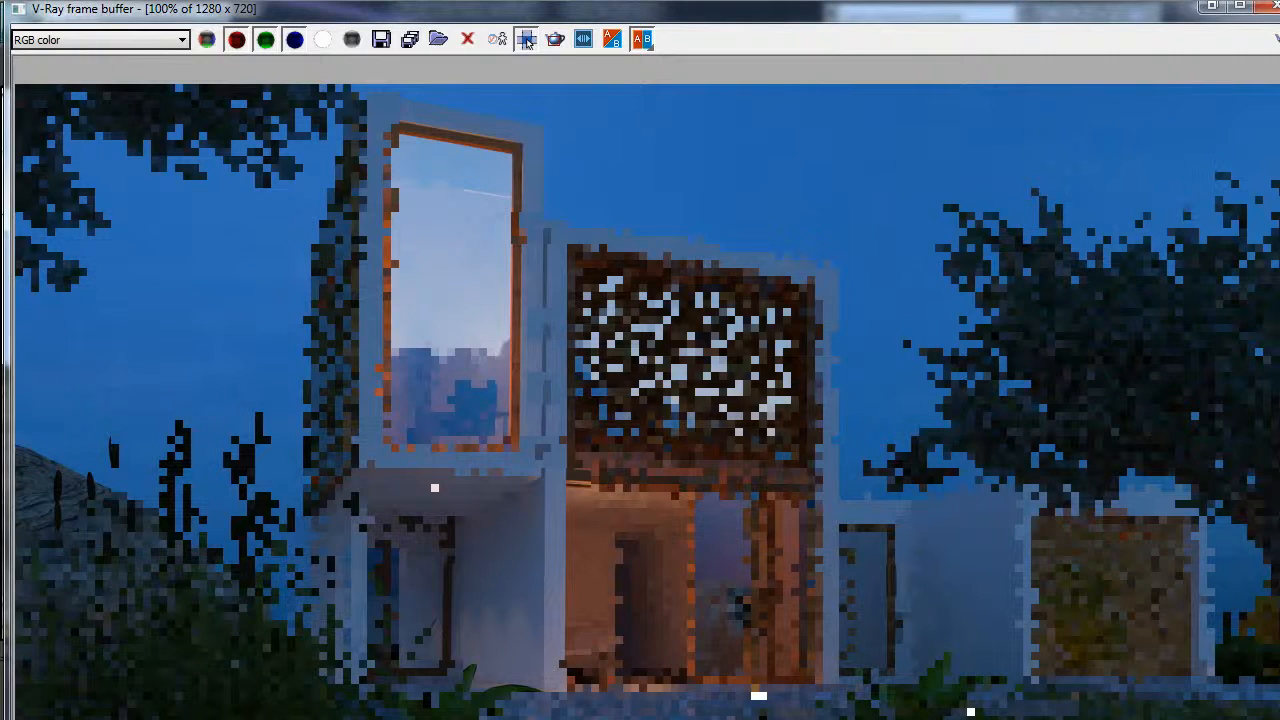
left_click(1207, 7)
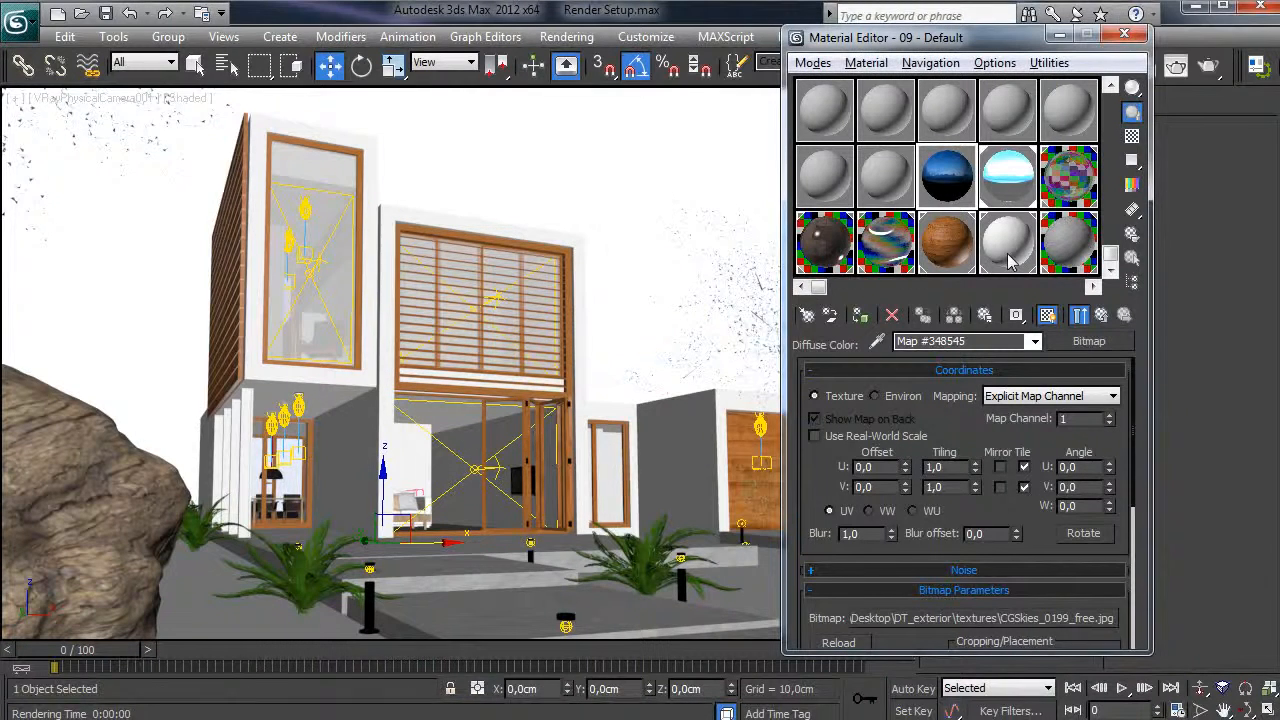
left_click_drag(959, 180, 528, 154)
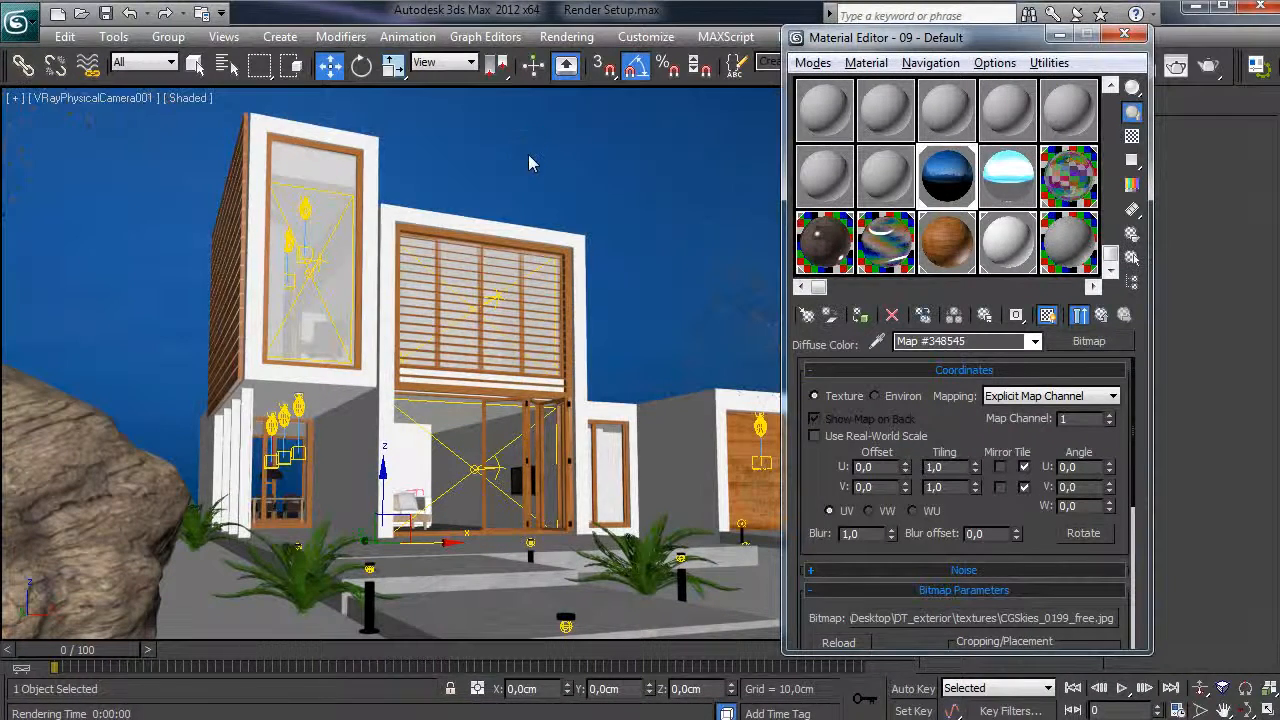
- Rotate Sphere004 to 180° around Z so the clouds sit behind the house in the camera view
left_click(1124, 34)
key("p")
scroll(582, 194, "down", 3)
middle_click_drag(667, 248, 569, 220, "alt")
key("e")
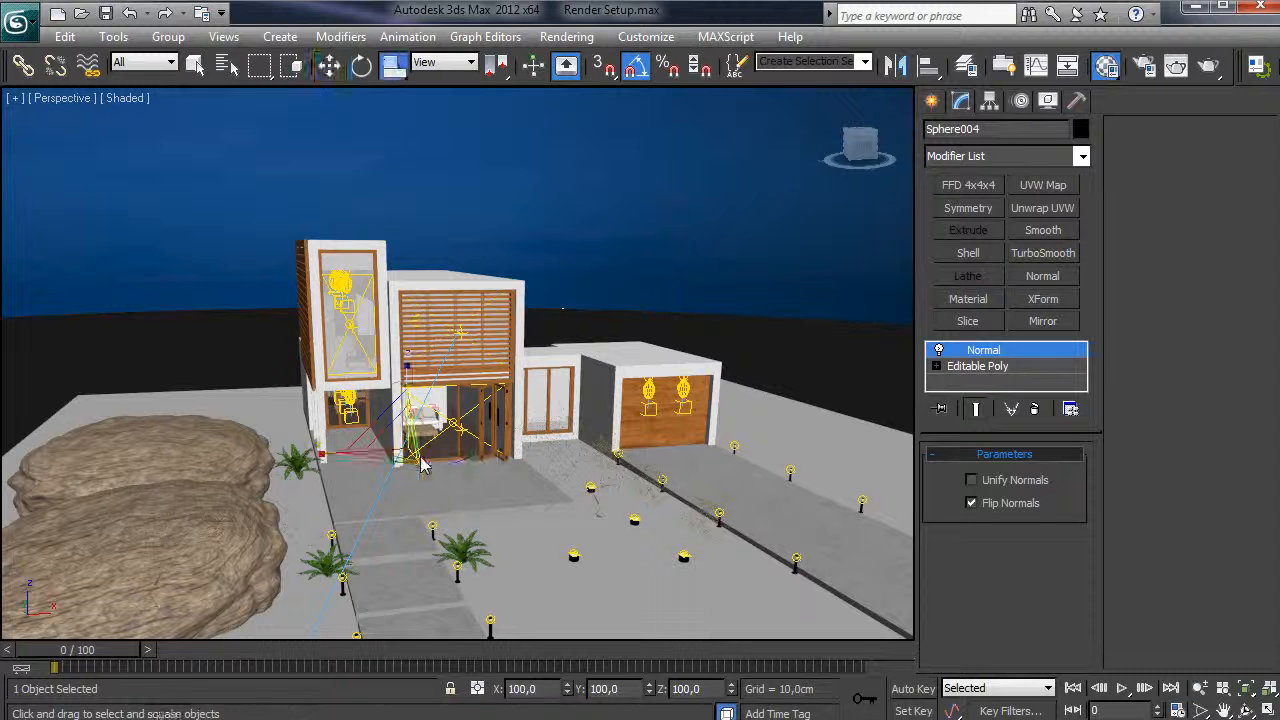
left_click_drag(423, 470, 605, 452)
middle_click_drag(605, 452, 497, 346, "alt")
key("c")
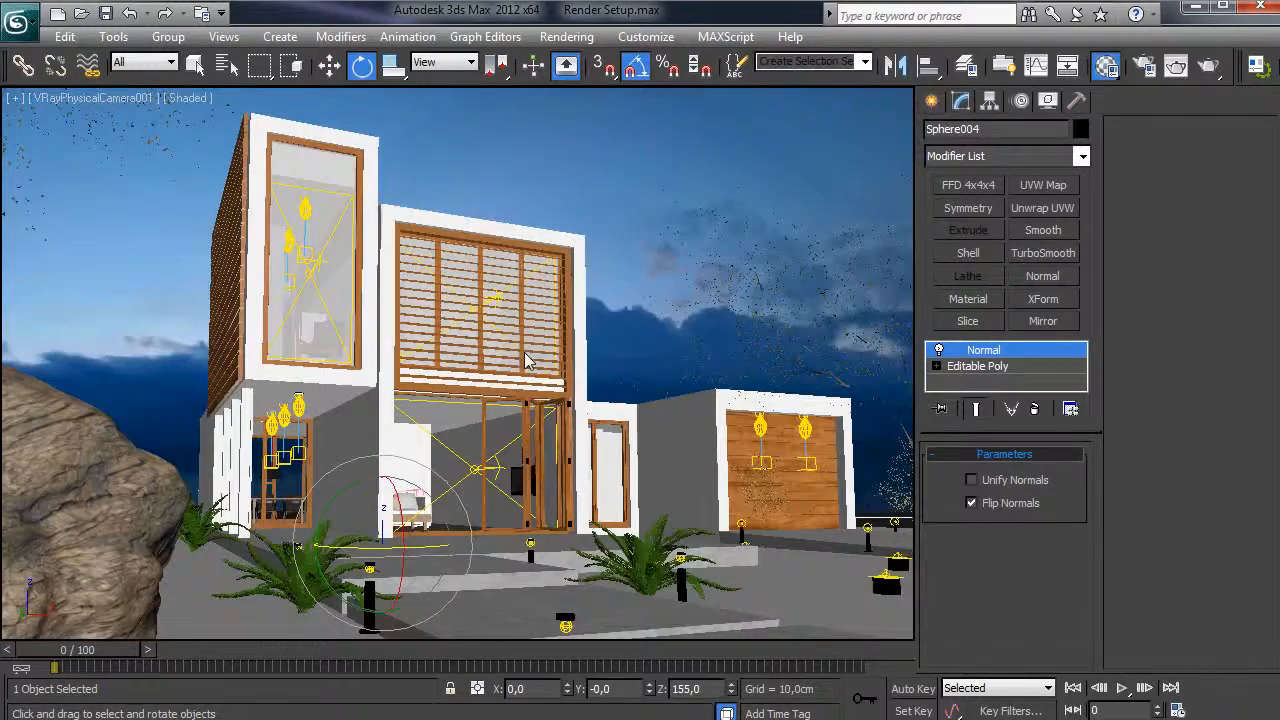
left_click_drag(420, 540, 447, 551)
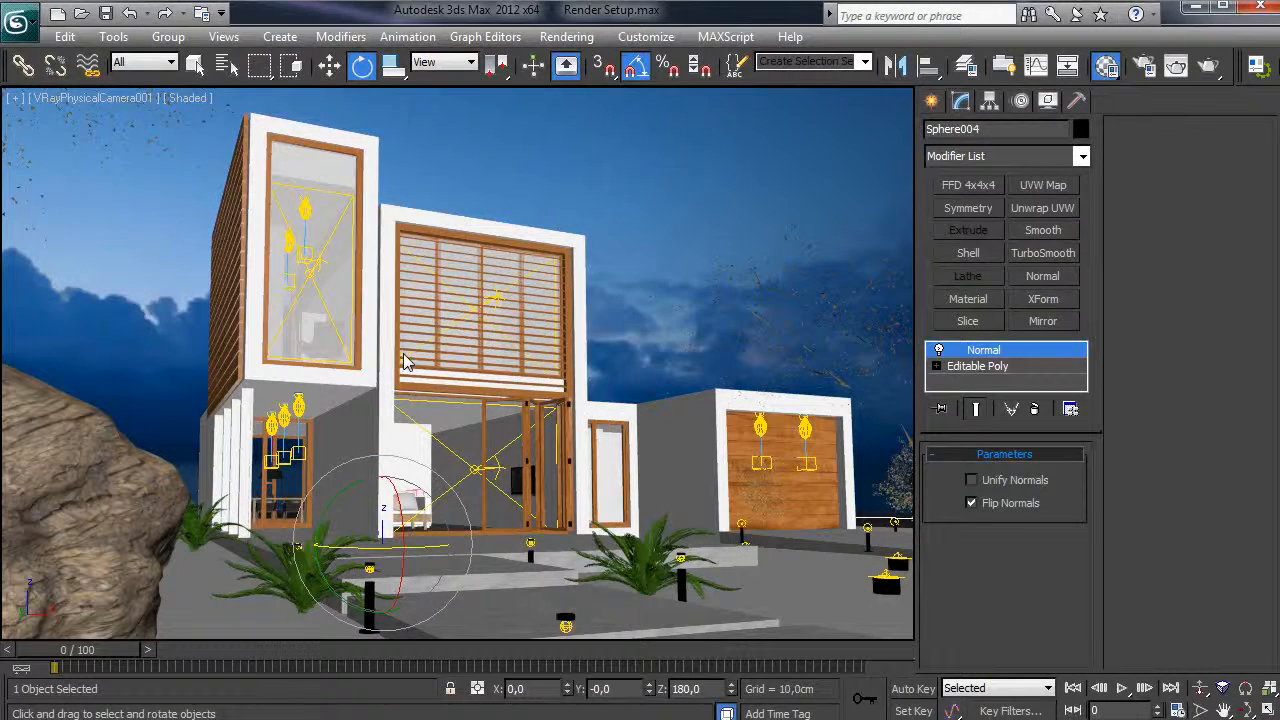
- Add and enable a VRayWireColor render element in Render Setup, dismissing the V-Ray warning
left_click(567, 36)
left_click(600, 80)
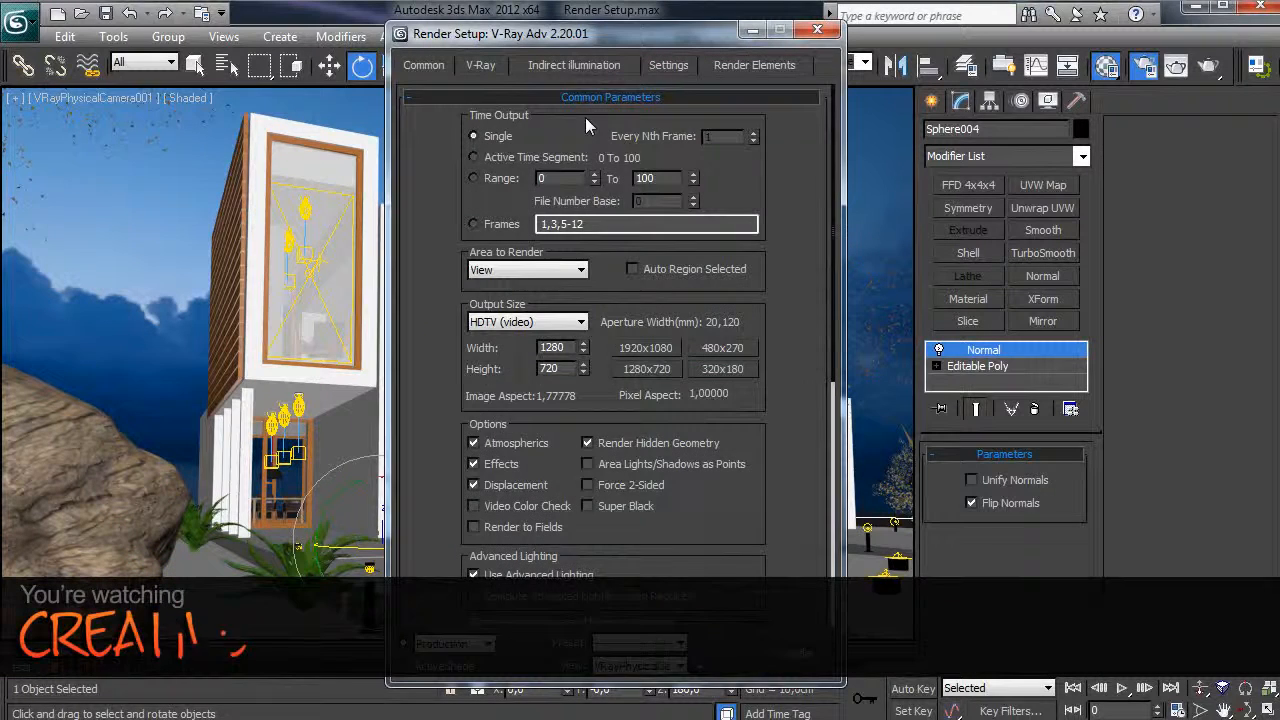
left_click(743, 64)
left_click(483, 140)
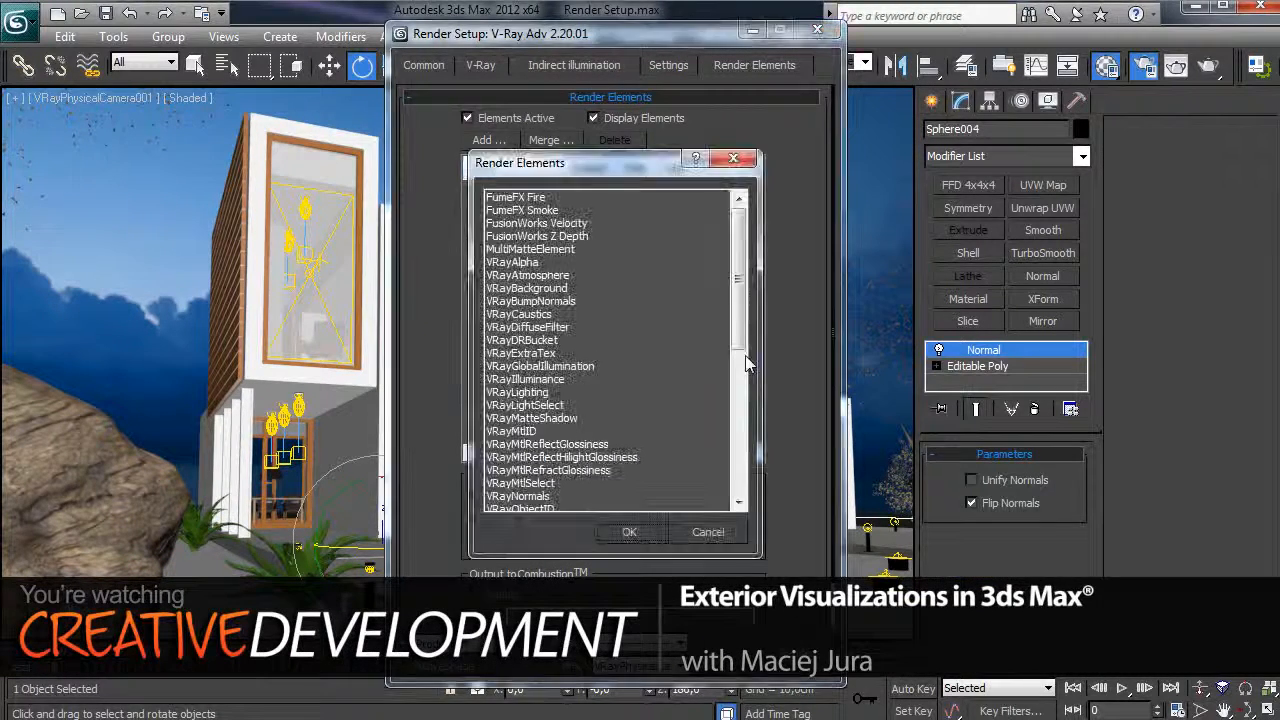
scroll(721, 448, "down", 10)
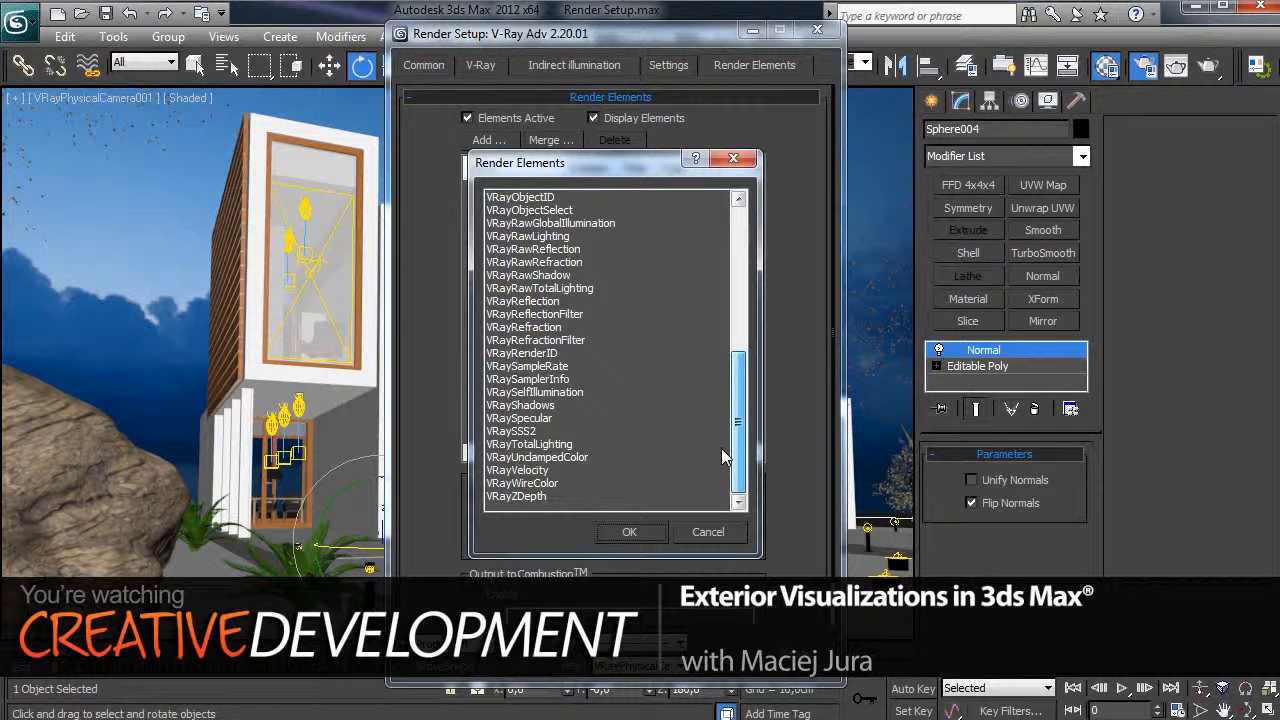
left_click(552, 484)
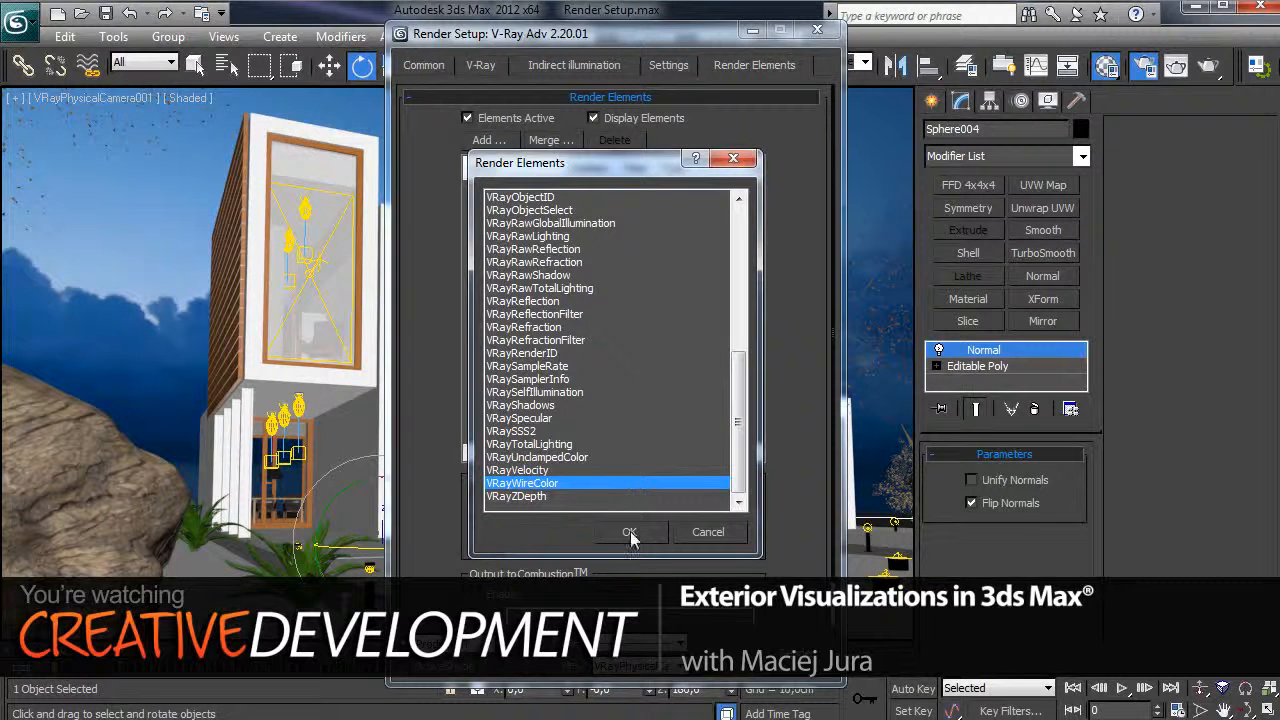
left_click(630, 531)
left_click(483, 500)
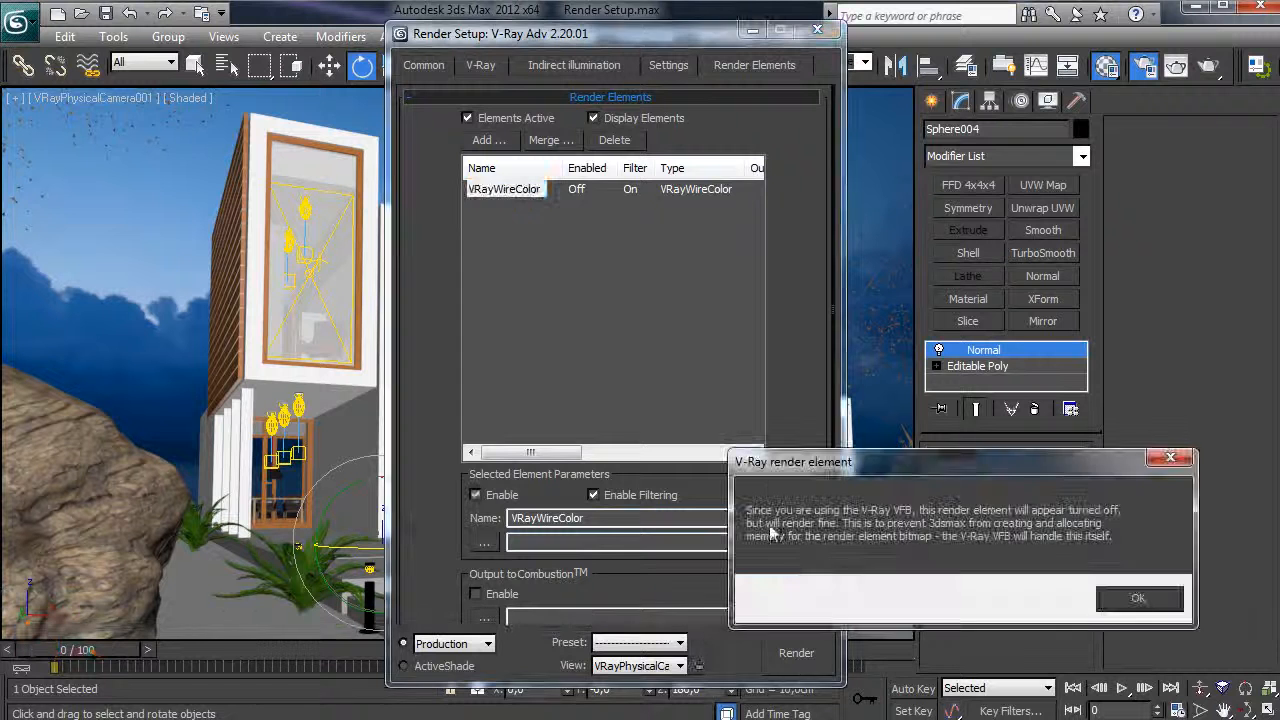
left_click(1140, 600)
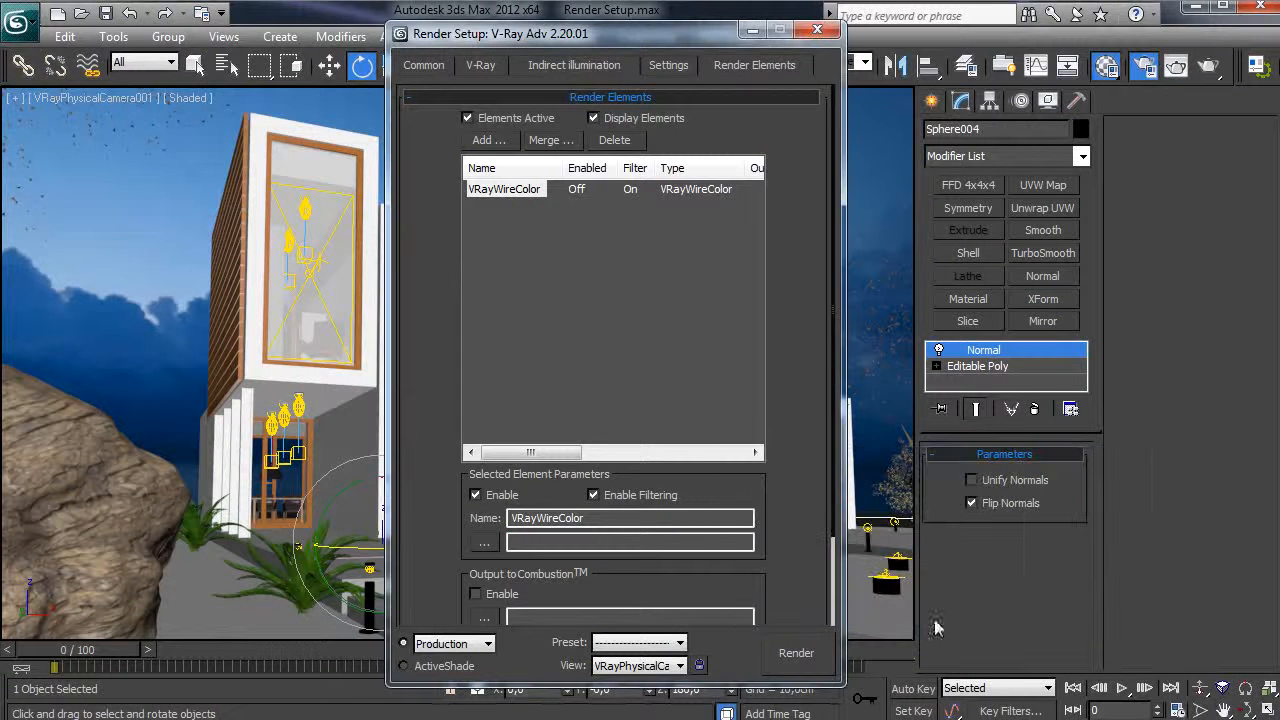
left_click(428, 66)
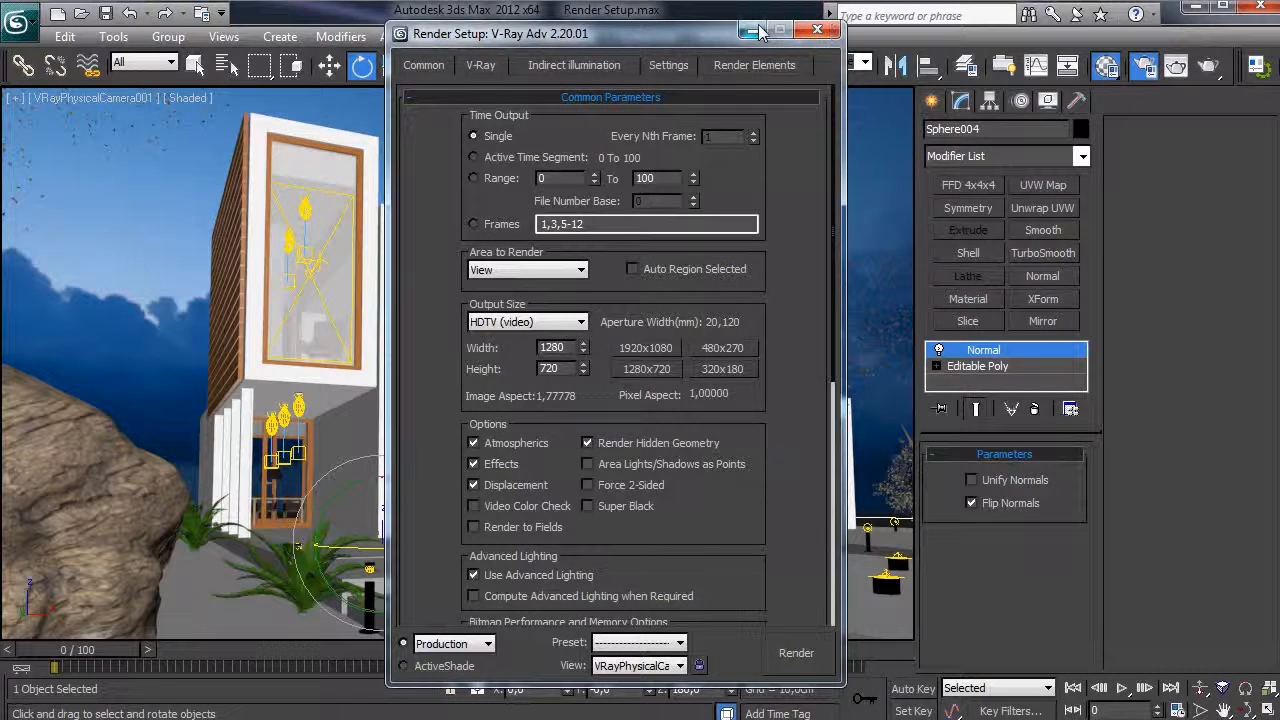
left_click(815, 30)
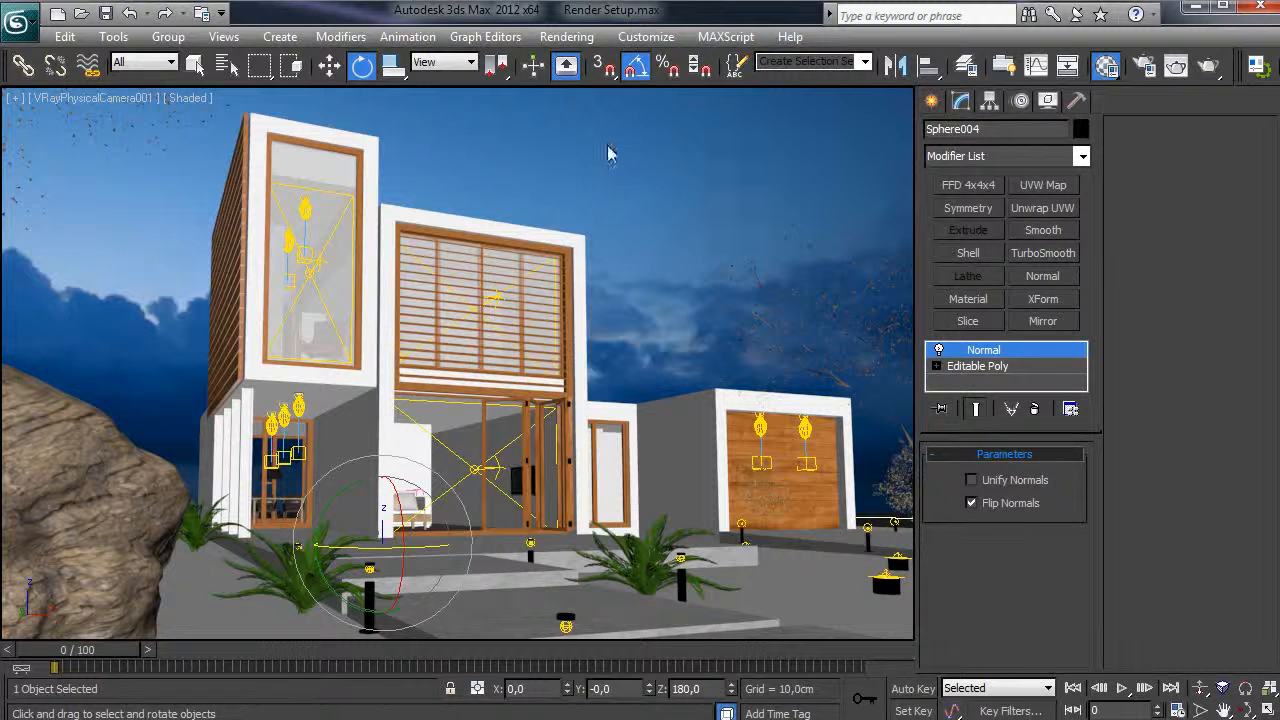
- Set Sphere004's wire colour to pure red, then select Box016 and show edged faces
left_click(329, 66)
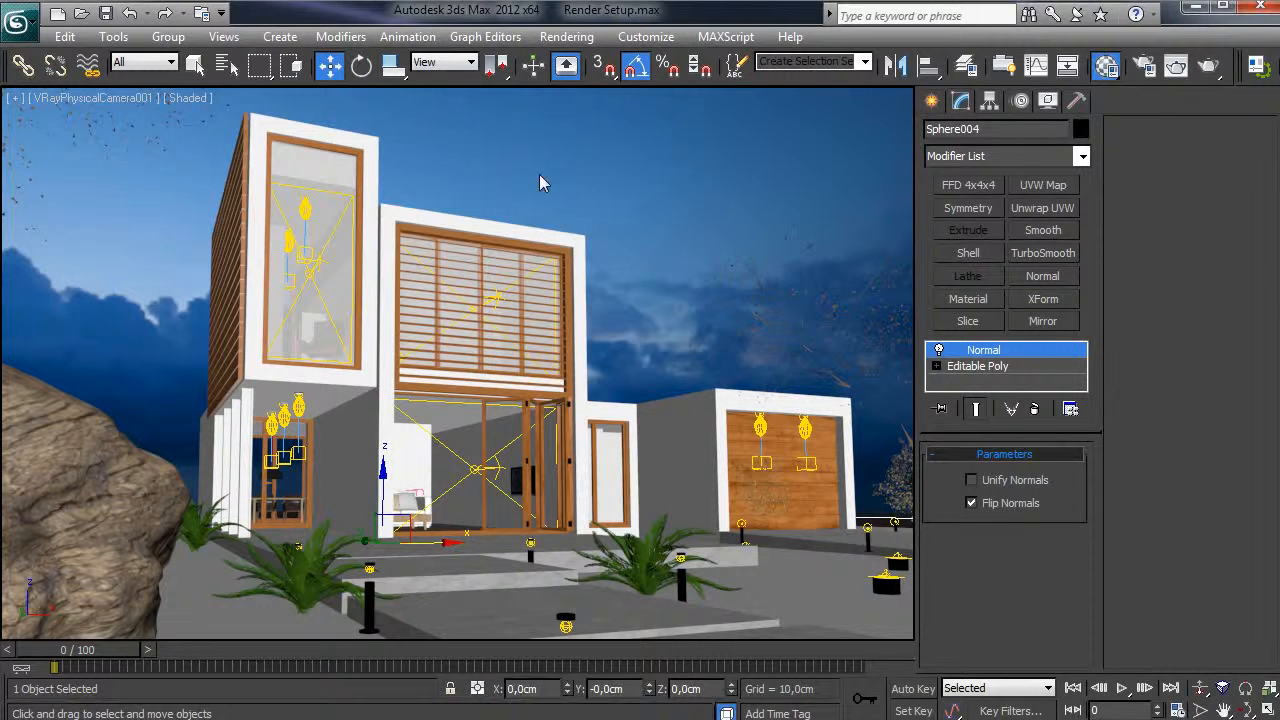
left_click(1080, 128)
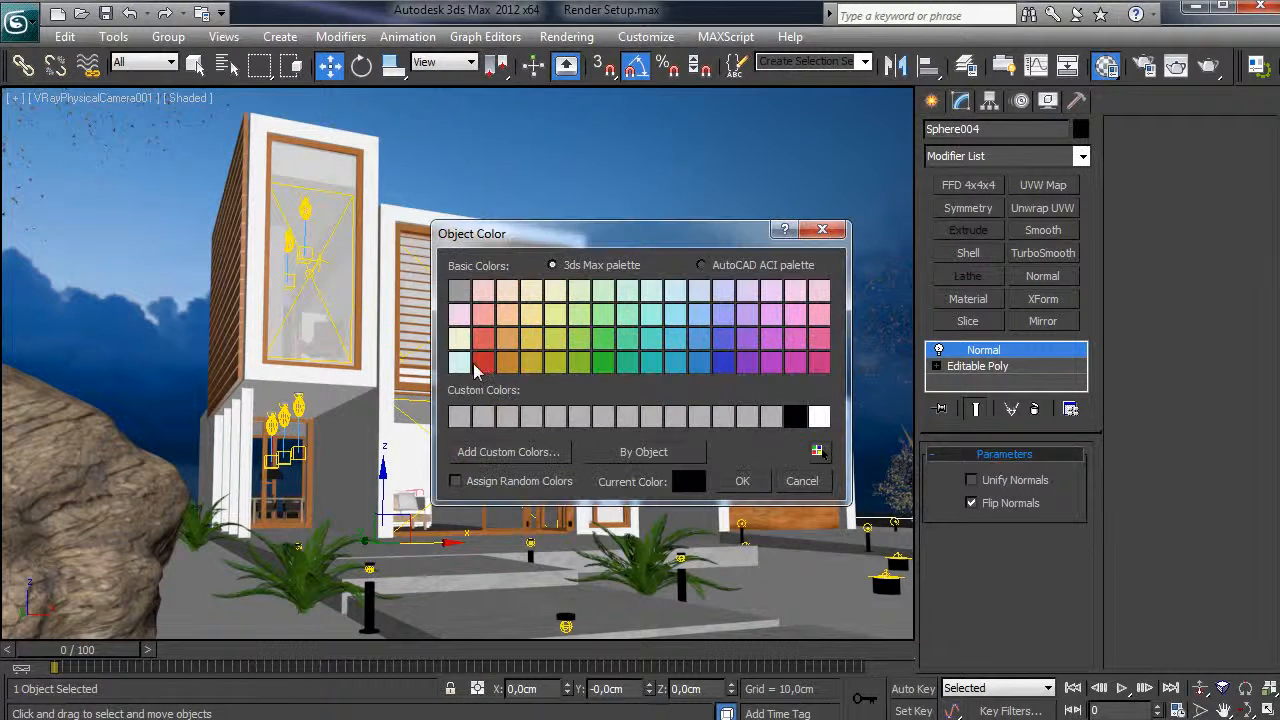
left_click(481, 363)
left_click(688, 481)
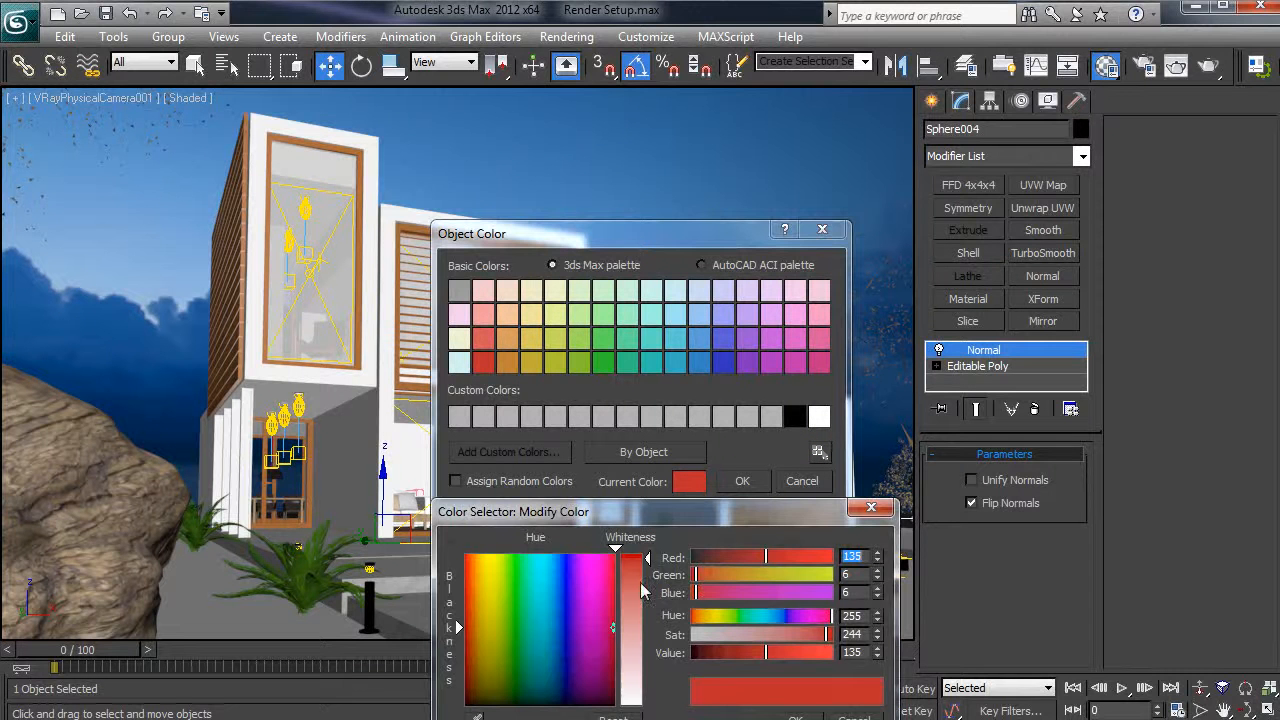
left_click_drag(641, 586, 641, 552)
left_click_drag(602, 668, 617, 556)
left_click(795, 717)
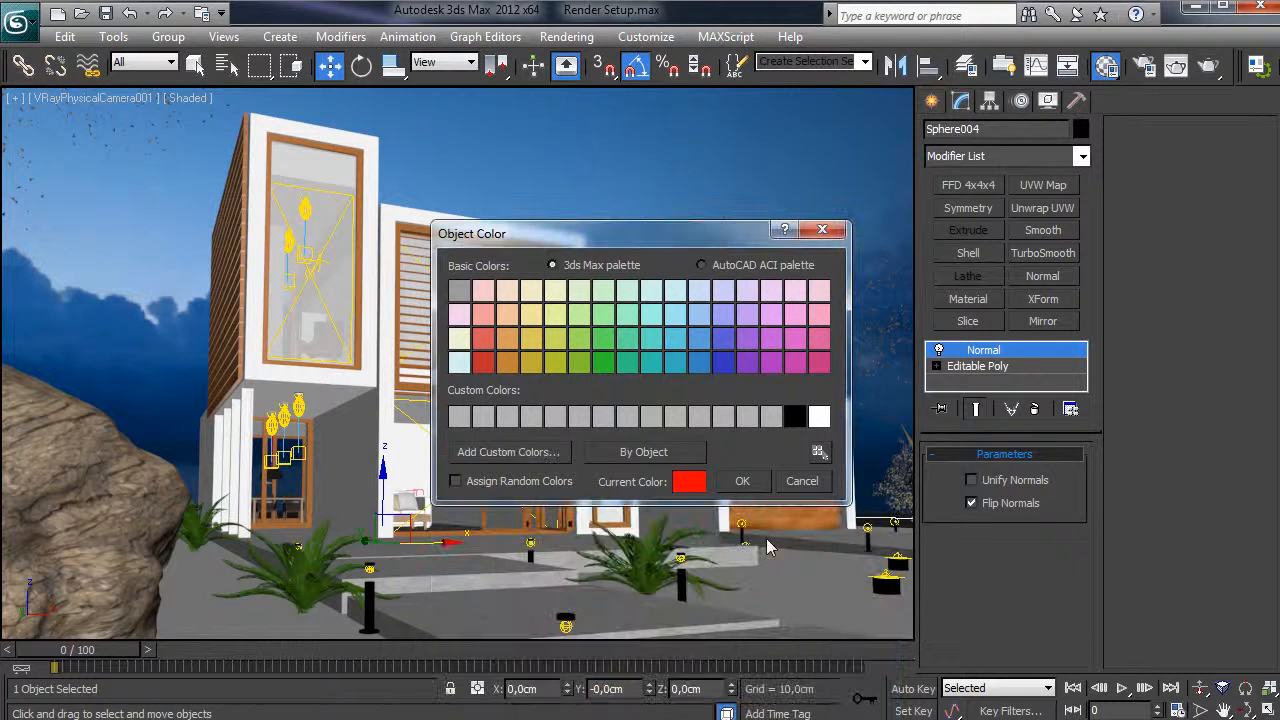
left_click(742, 481)
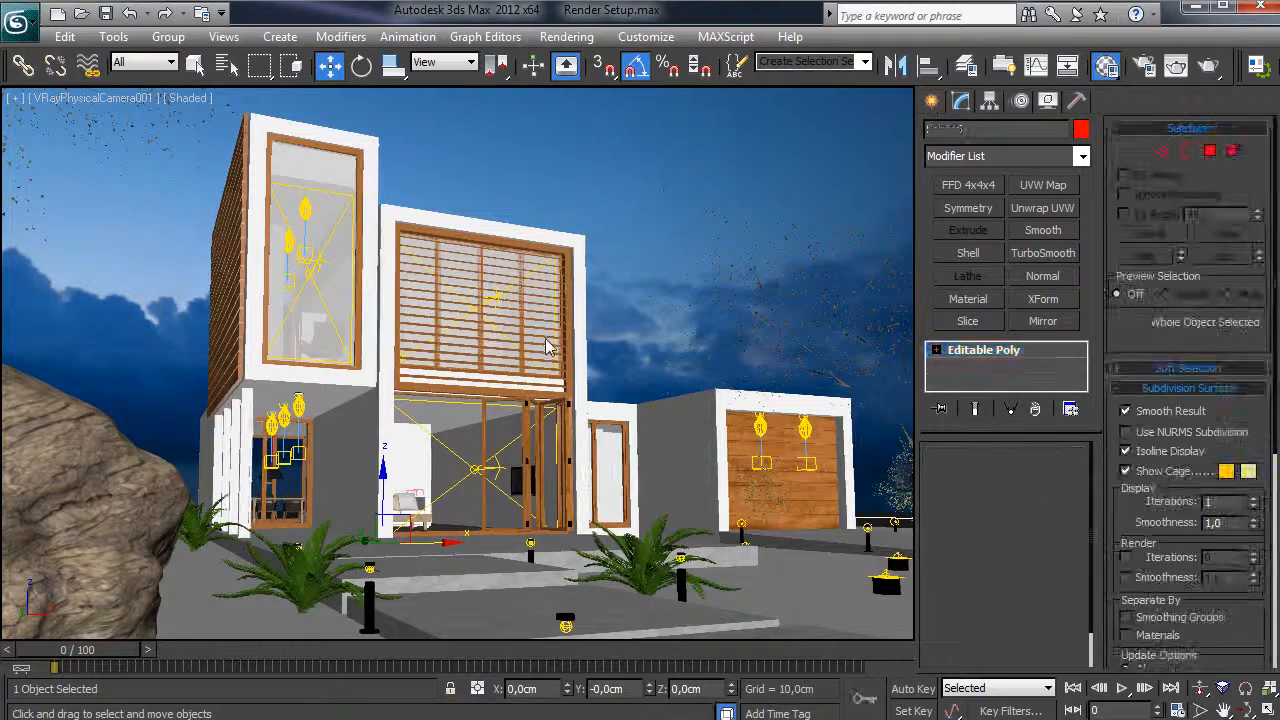
left_click(546, 346)
key("F4")
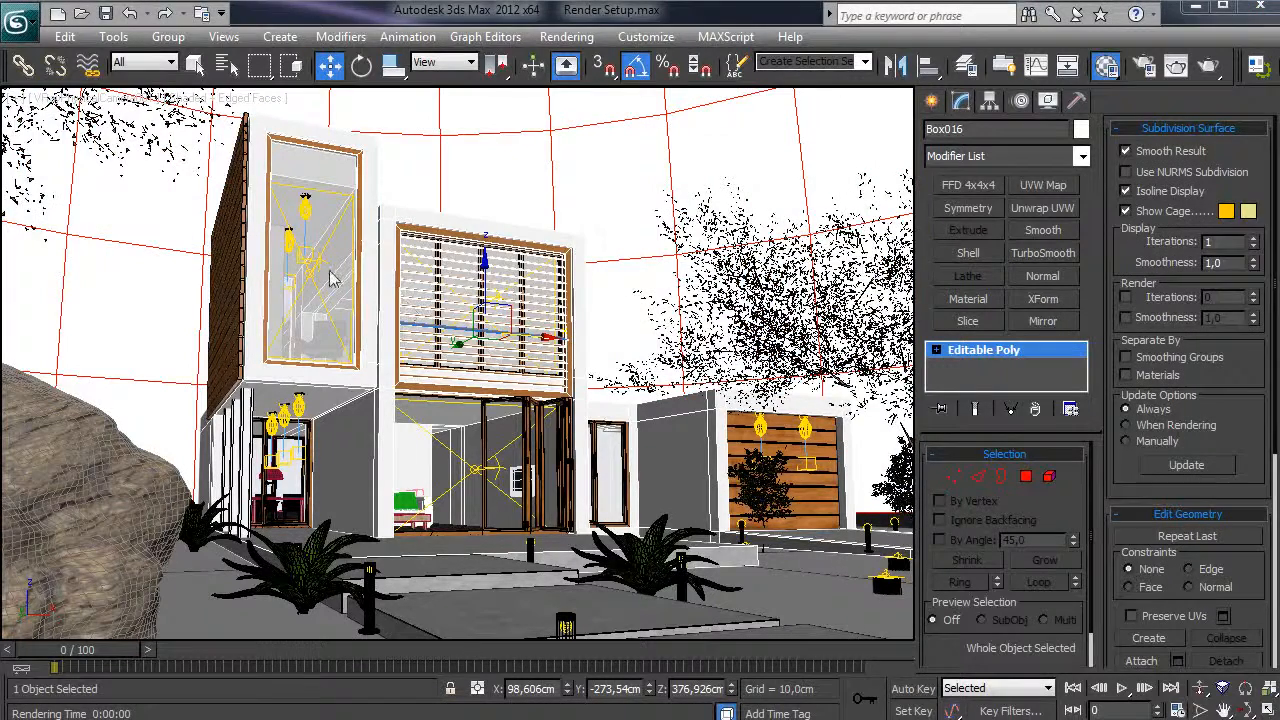
- Filter selection to Lights, select VRayIES003 and raise its power from 18000 to 20000
left_click(312, 284)
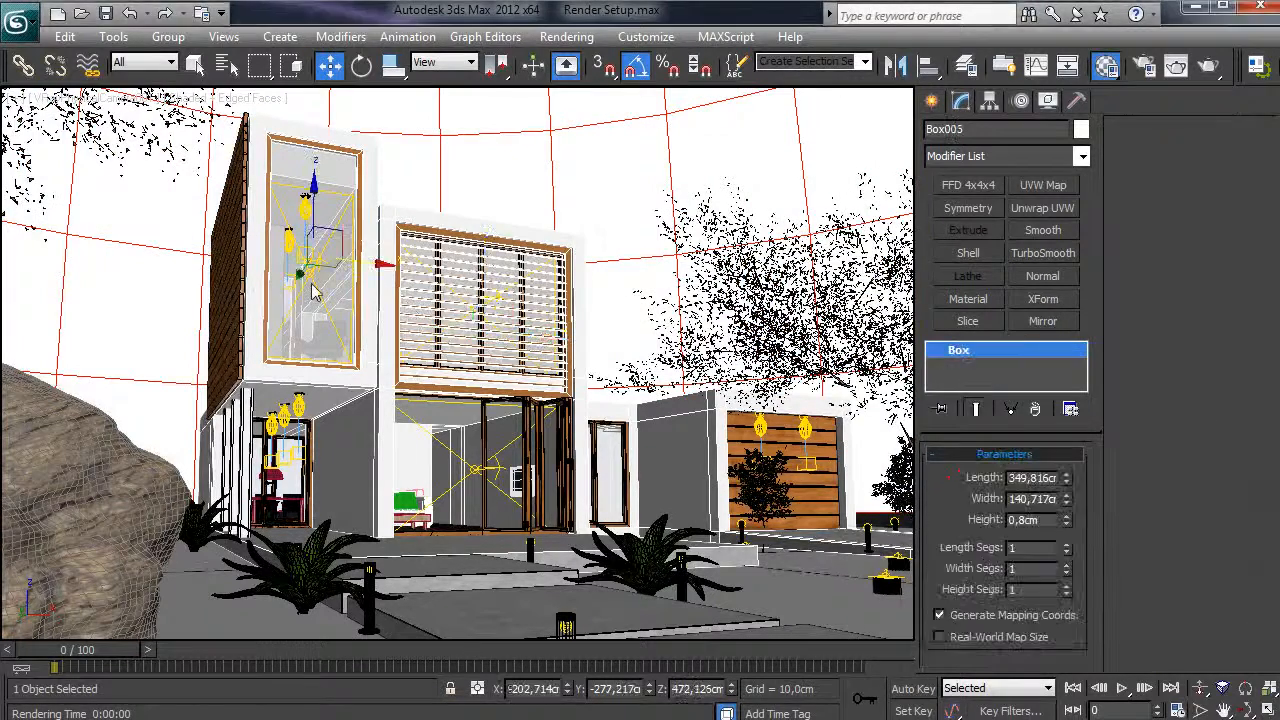
left_click(145, 62)
left_click(150, 125)
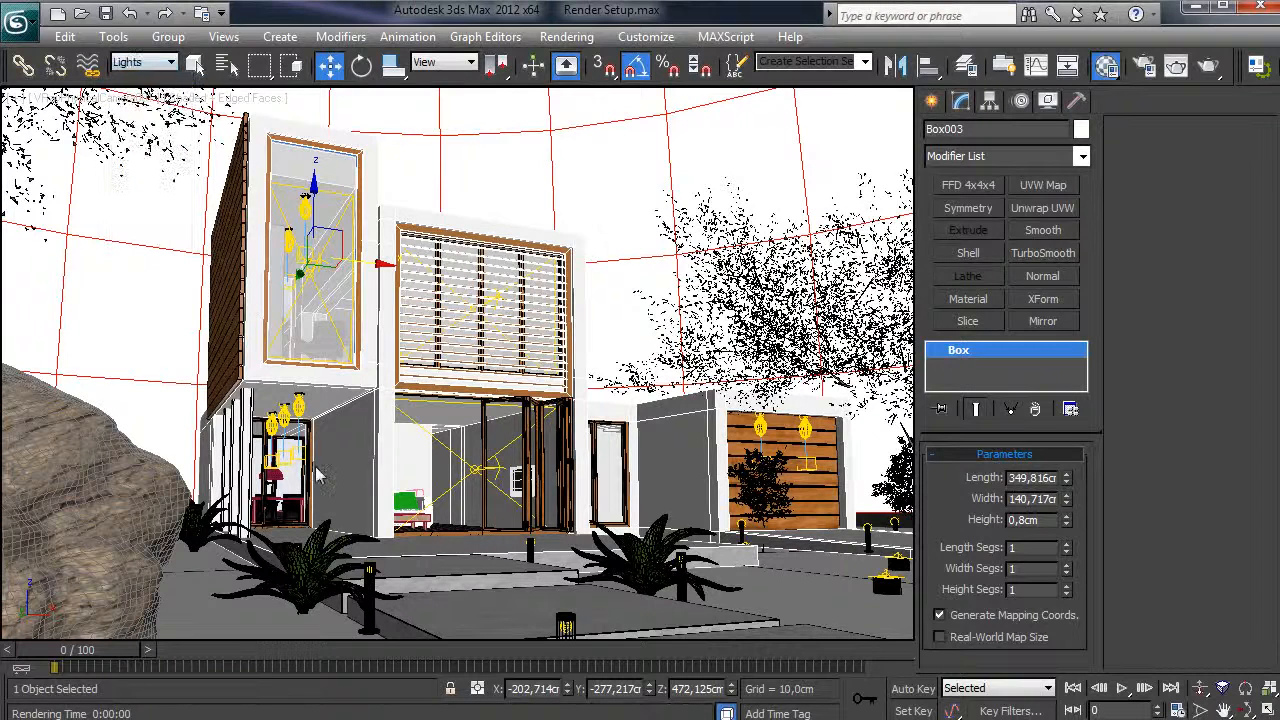
left_click(299, 405)
scroll(994, 542, "down", 5)
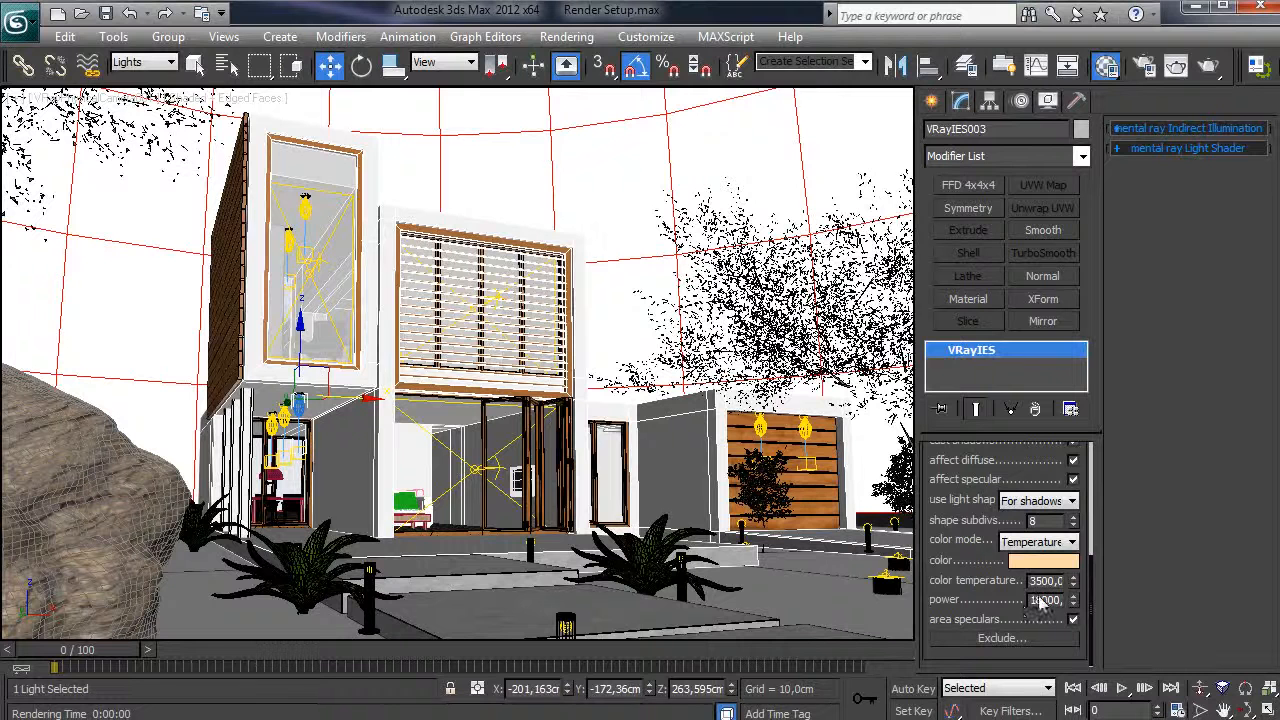
double_click(1040, 600)
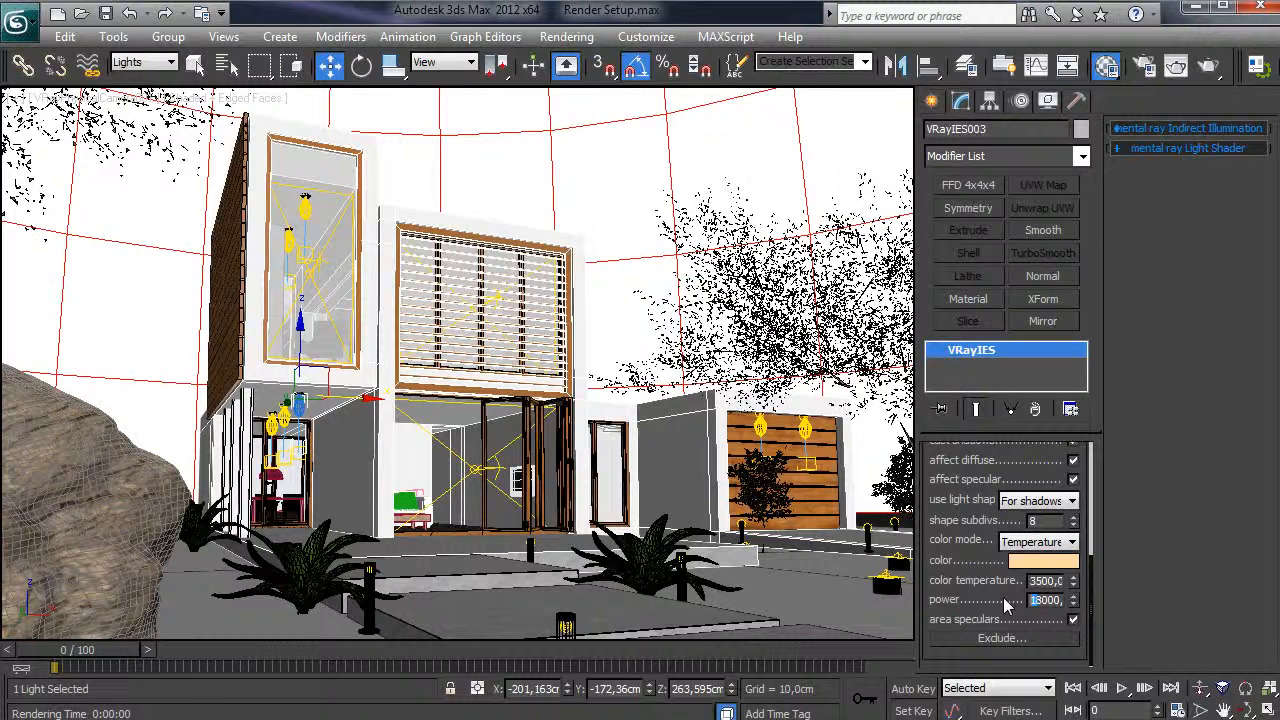
type("20000")
key("Return")
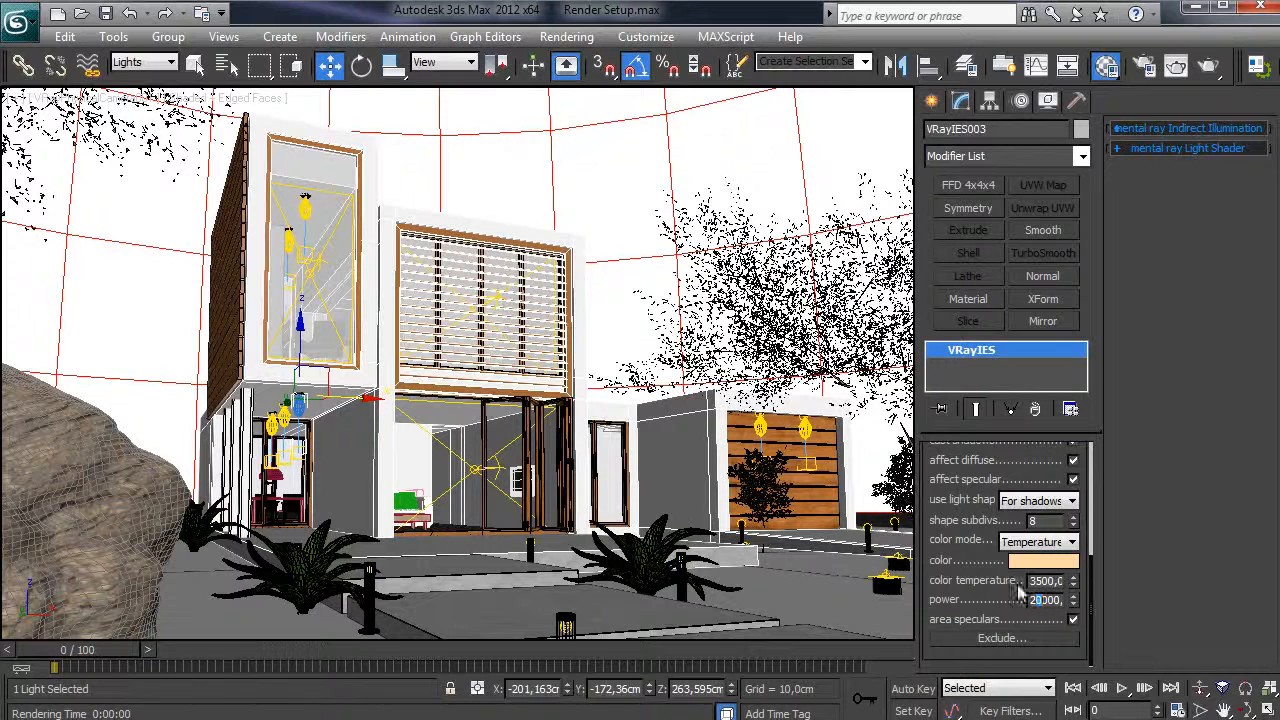
scroll(950, 540, "up", 1)
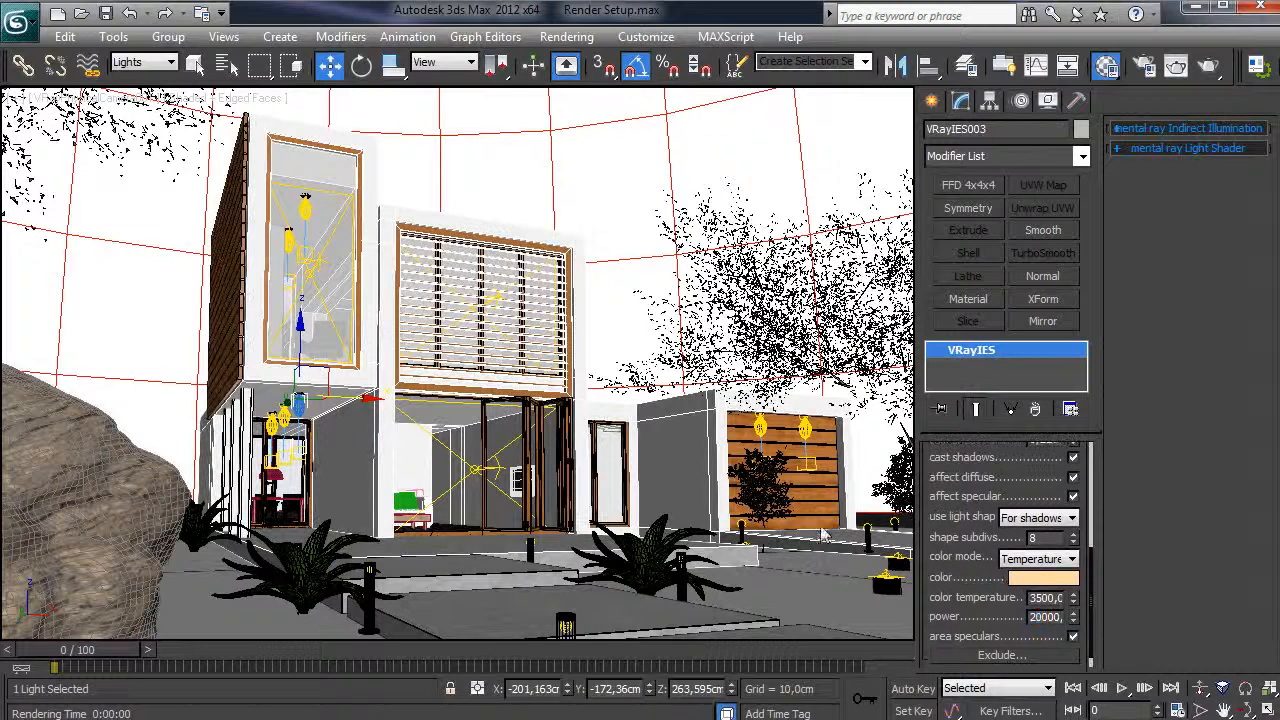
- Select the window plane lights and set VRayLight023's Multiplier to 350 to match the others
left_click(474, 473)
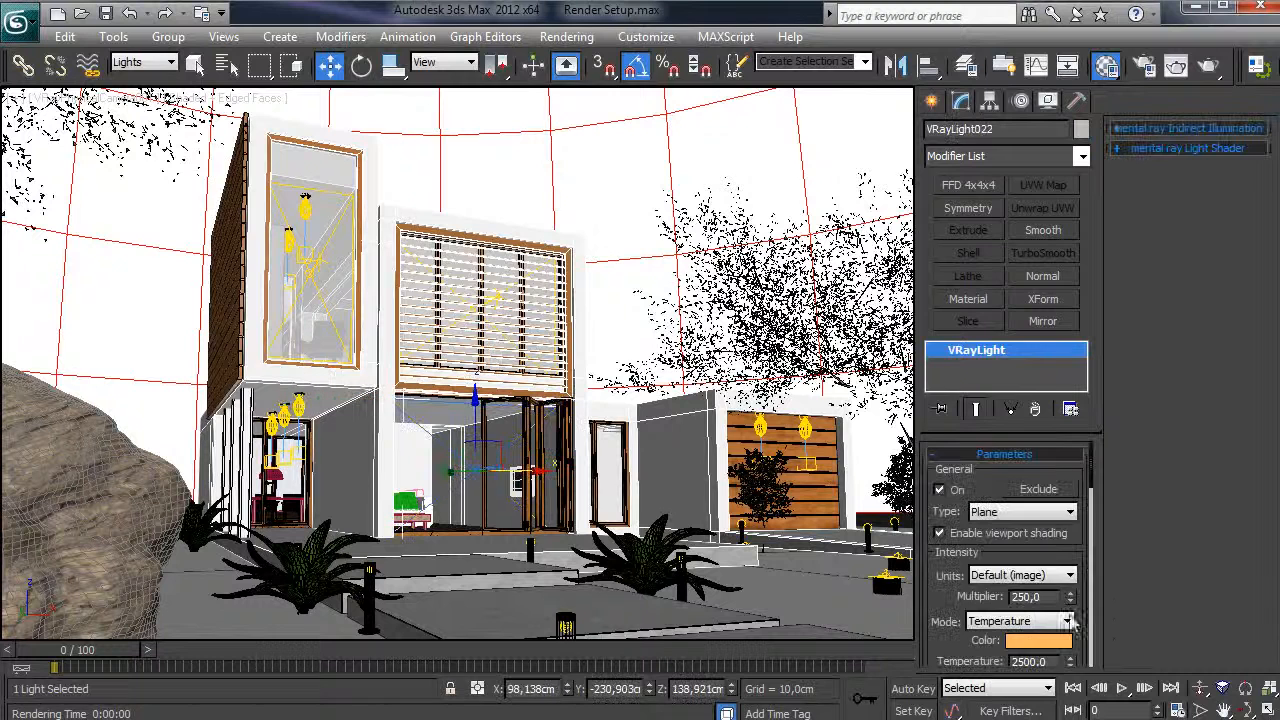
scroll(975, 610, "down", 1)
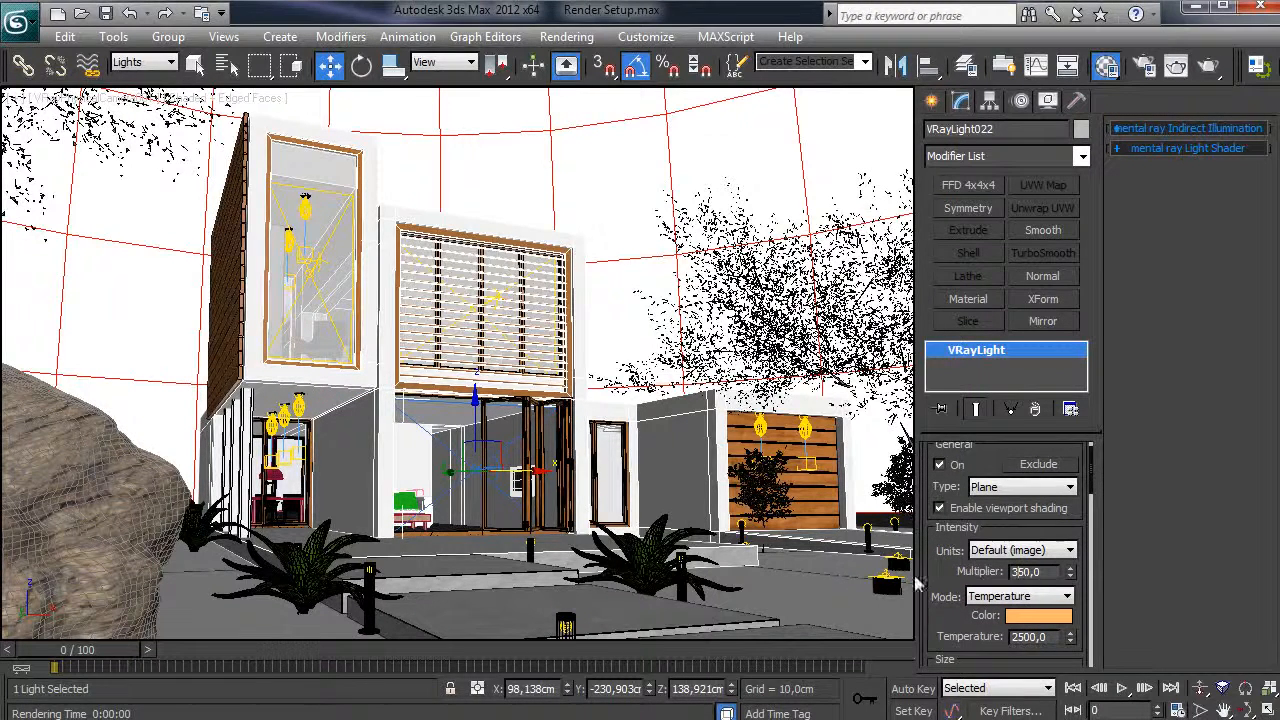
left_click(486, 303)
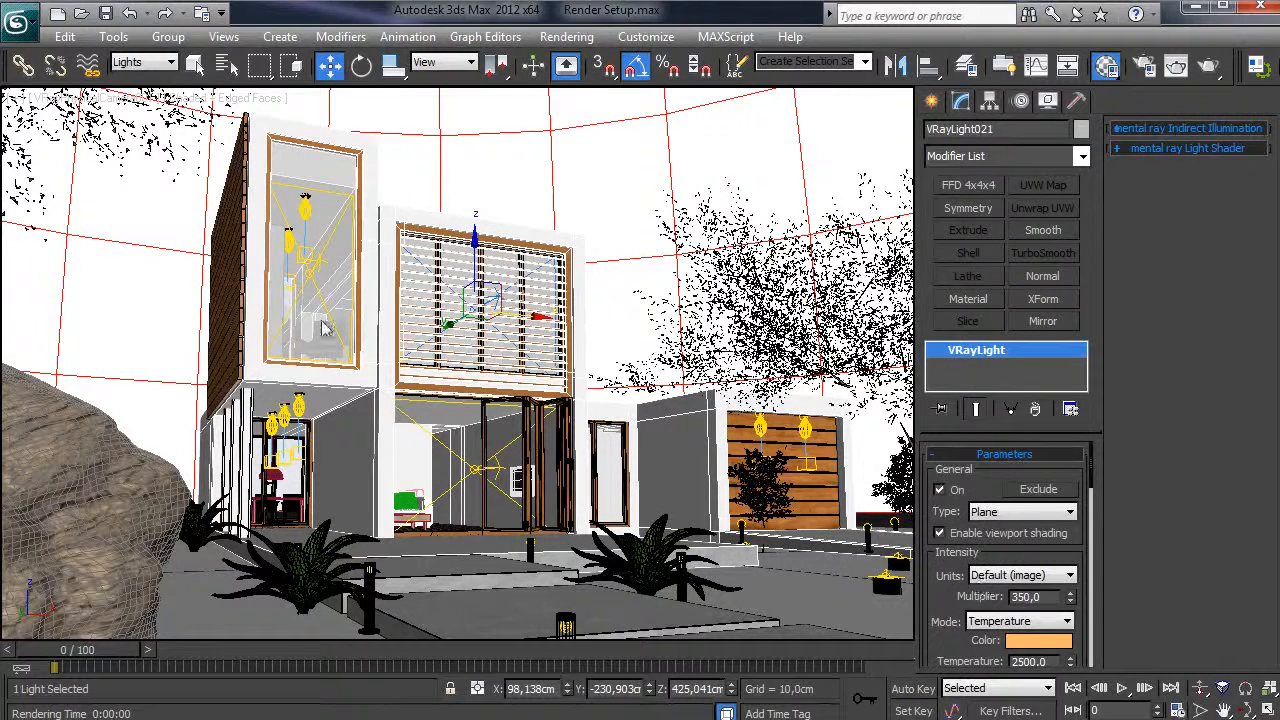
left_click(316, 278)
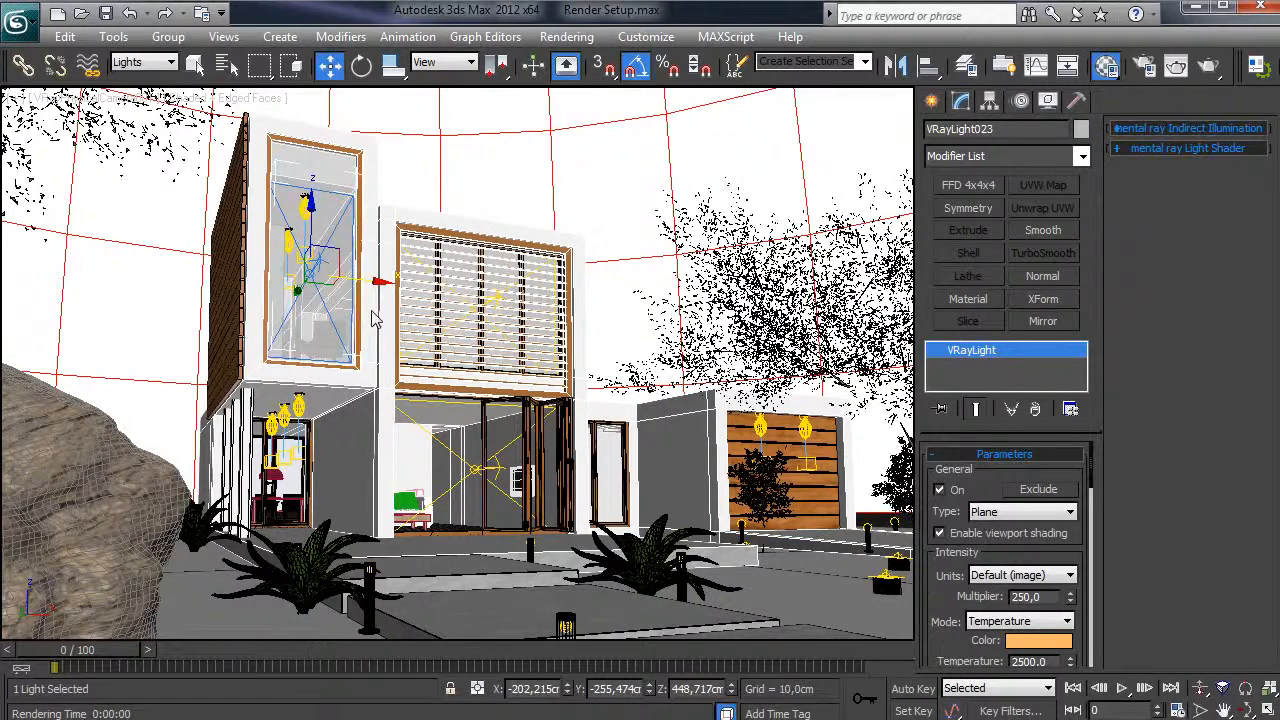
double_click(1026, 597)
type("350")
key("Return")
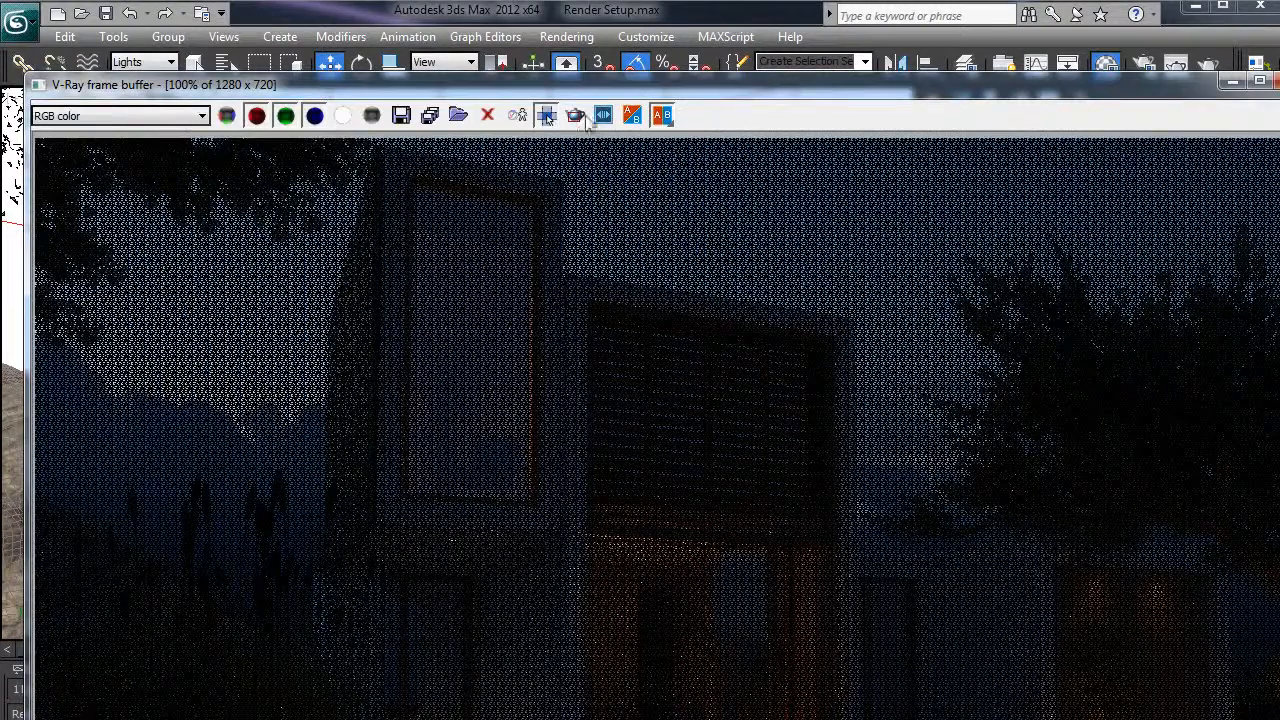
- Draw a render region over the wooden garage door and render it
left_click_drag(849, 94, 705, 18)
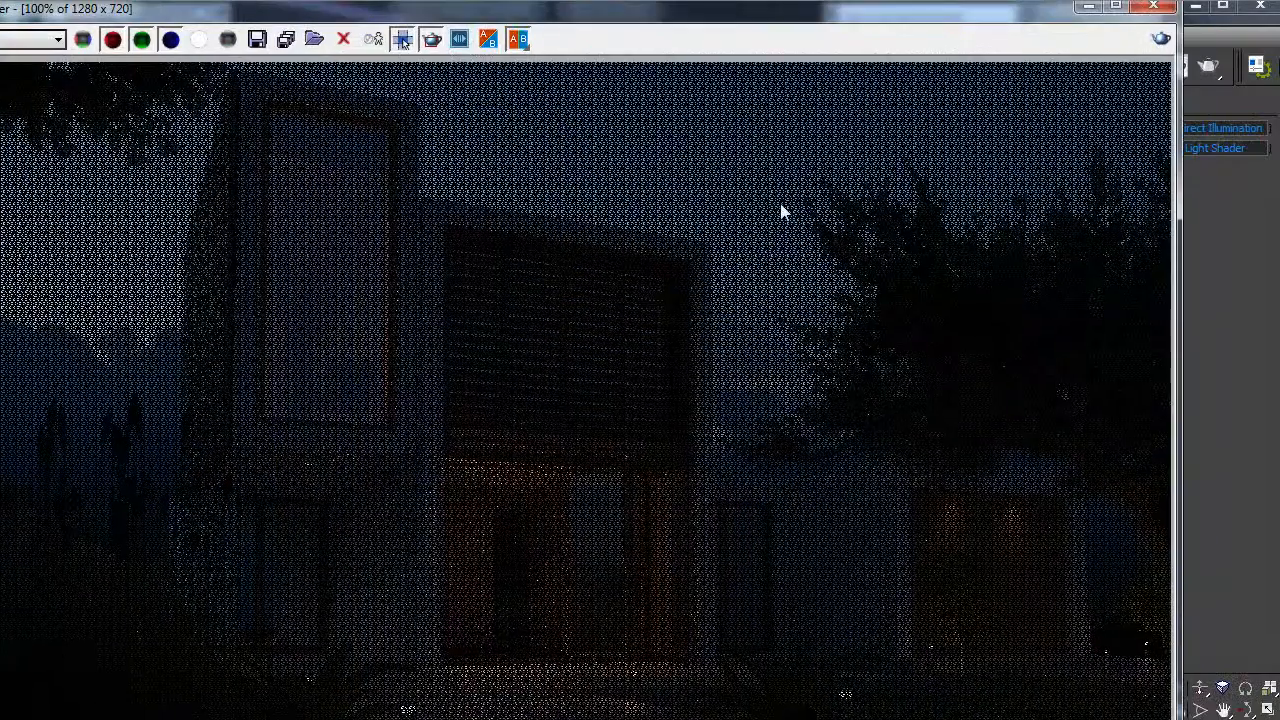
left_click_drag(900, 469, 1062, 622)
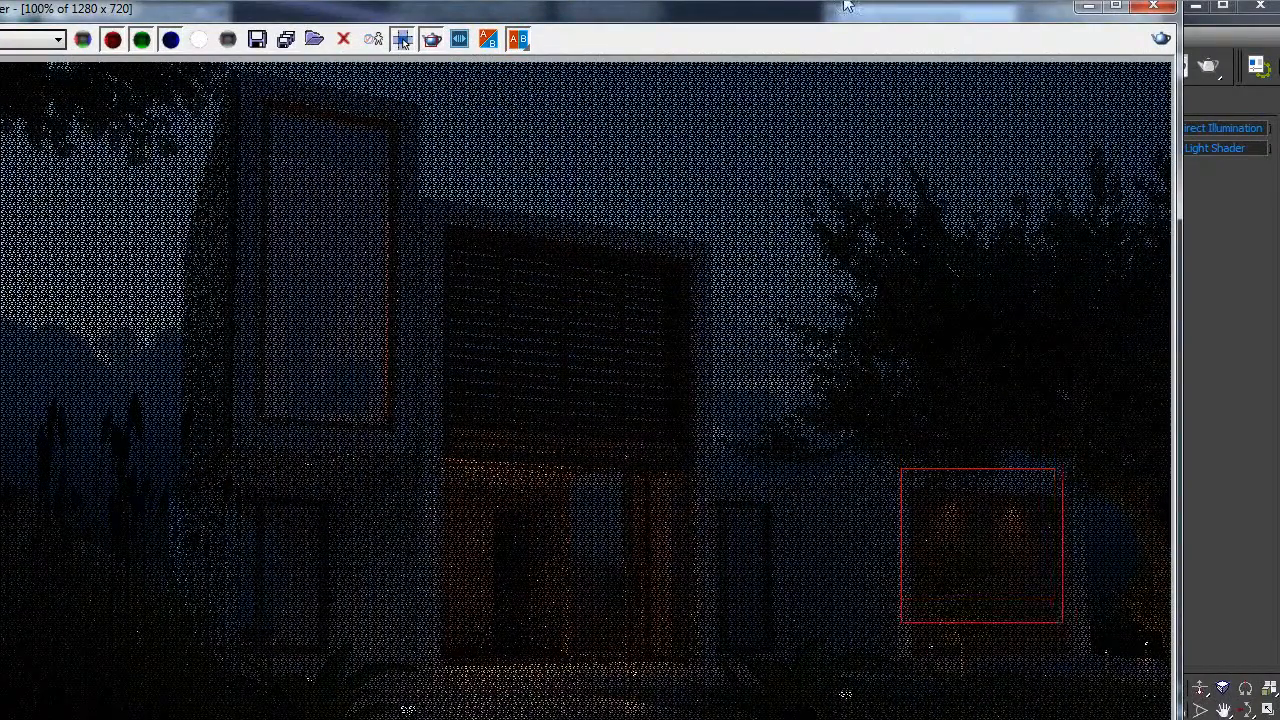
left_click_drag(848, 22, 836, 76)
left_click(566, 36)
key("Escape")
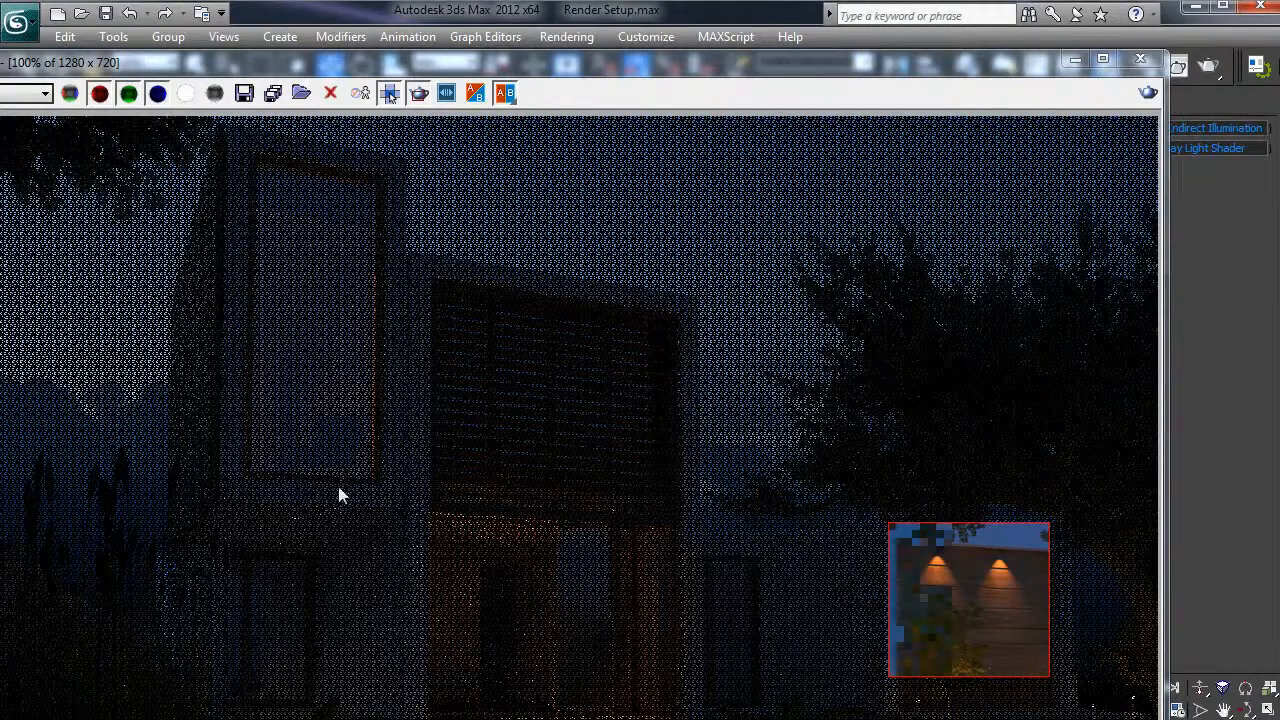
- Region-render the front door, then minimize the frame buffer
left_click_drag(410, 605, 340, 719)
left_click_drag(405, 520, 327, 719)
left_click(567, 36)
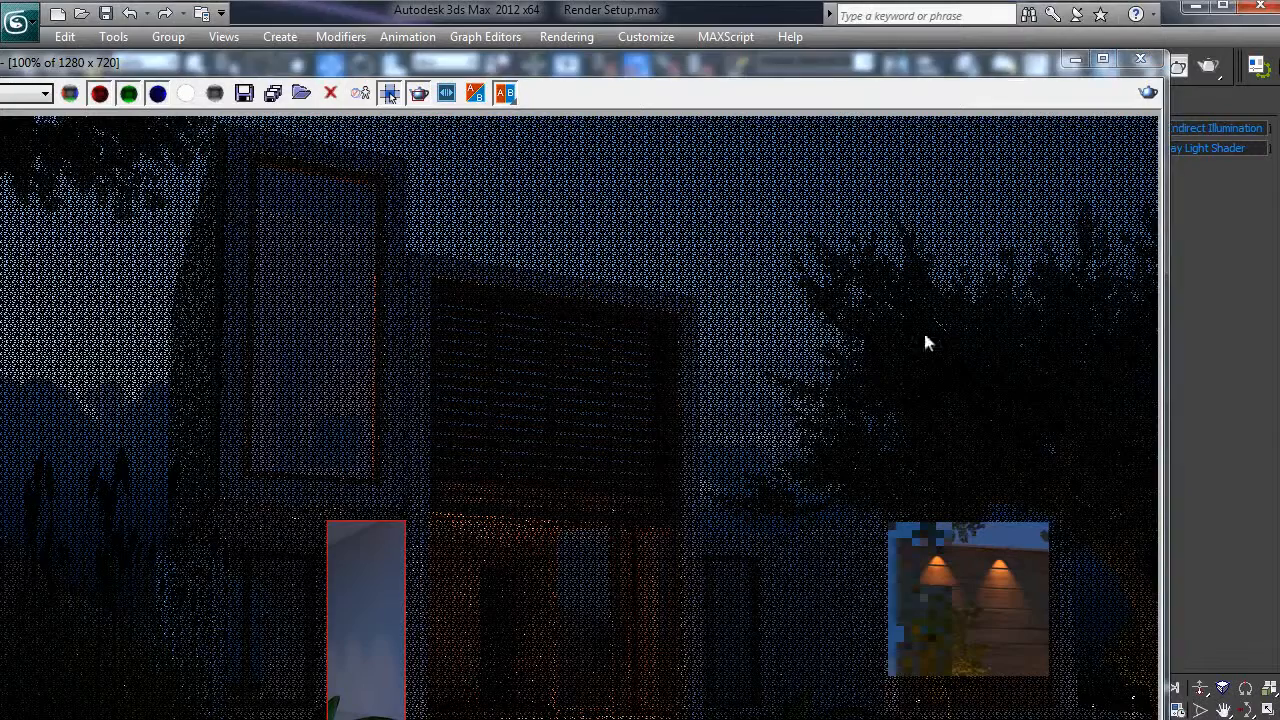
left_click(1078, 61)
- Set the VRayIES003 light's Power to 50000
left_click(298, 411)
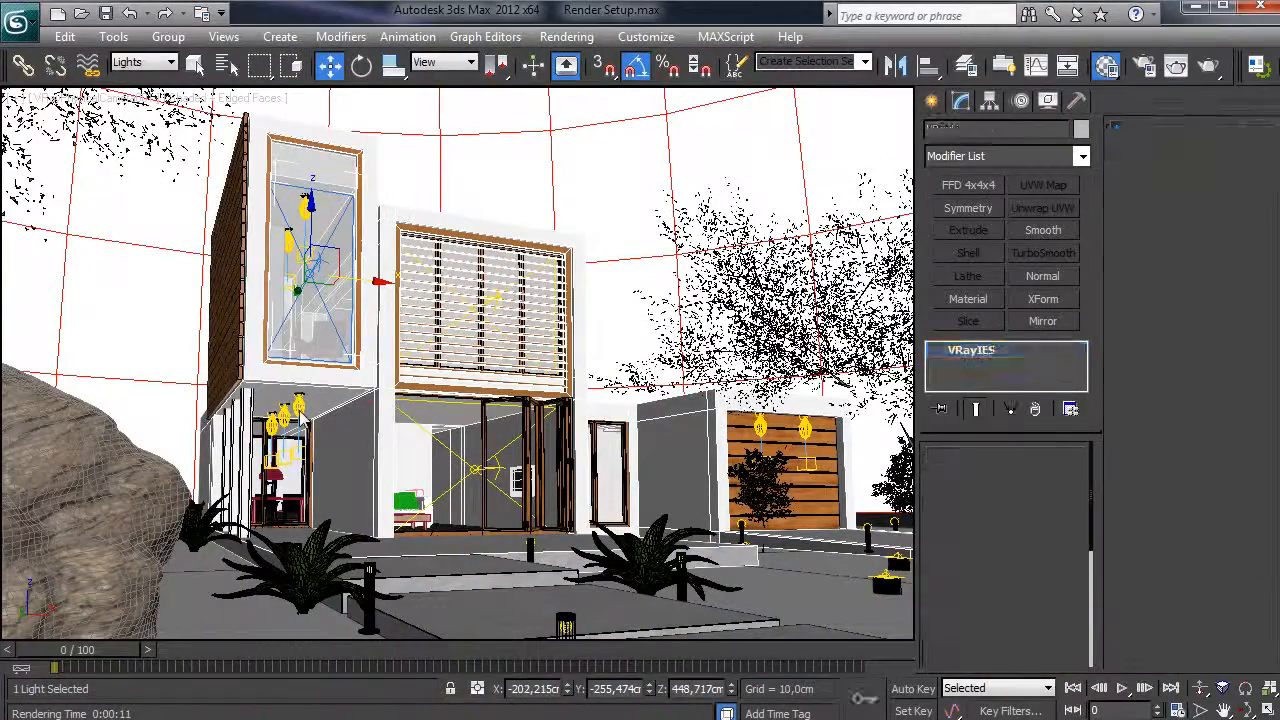
left_click_drag(958, 597, 1012, 432)
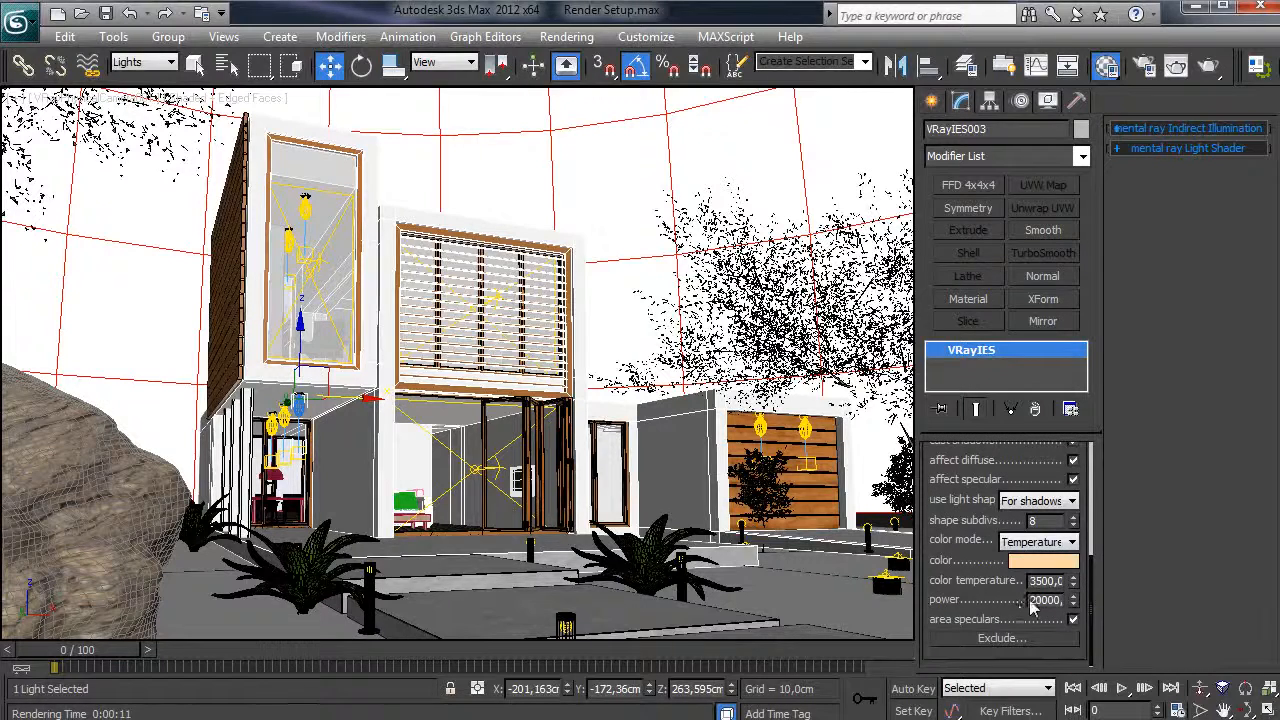
left_click_drag(1038, 602, 1023, 606)
type("5")
key("Return")
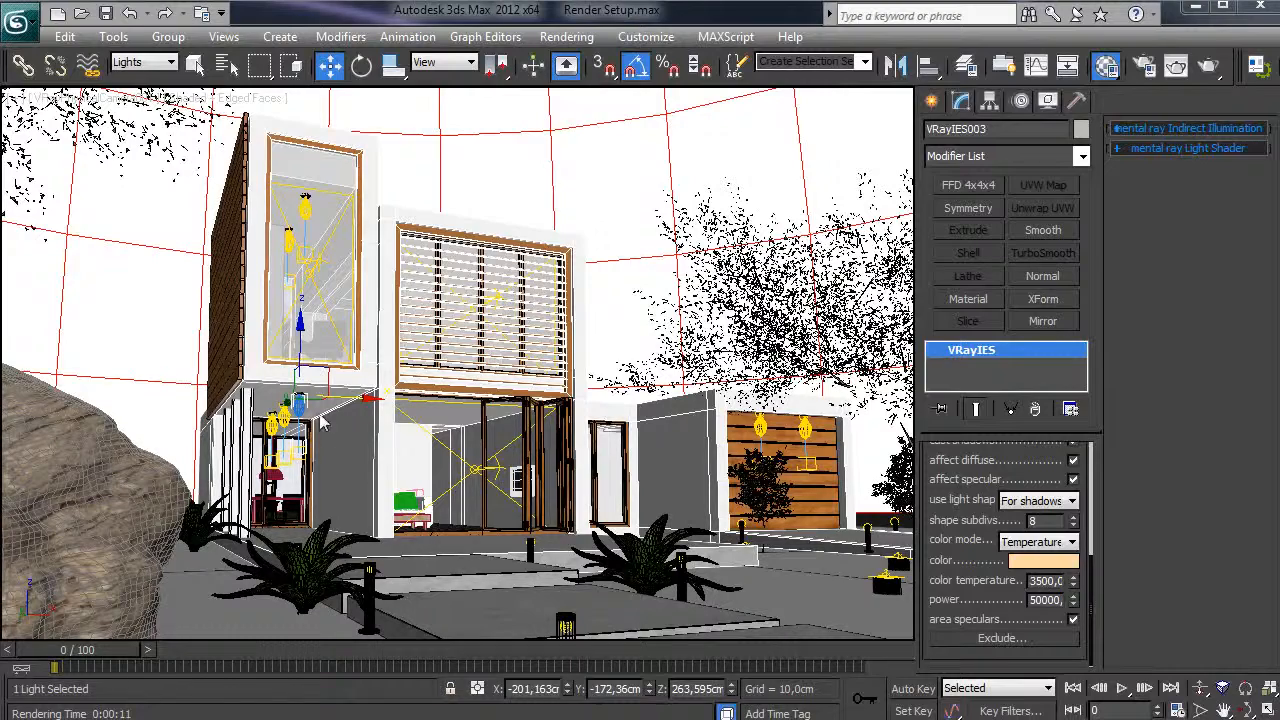
- Render a night test of the house and move the frame buffer out of the way
key("shift+q")
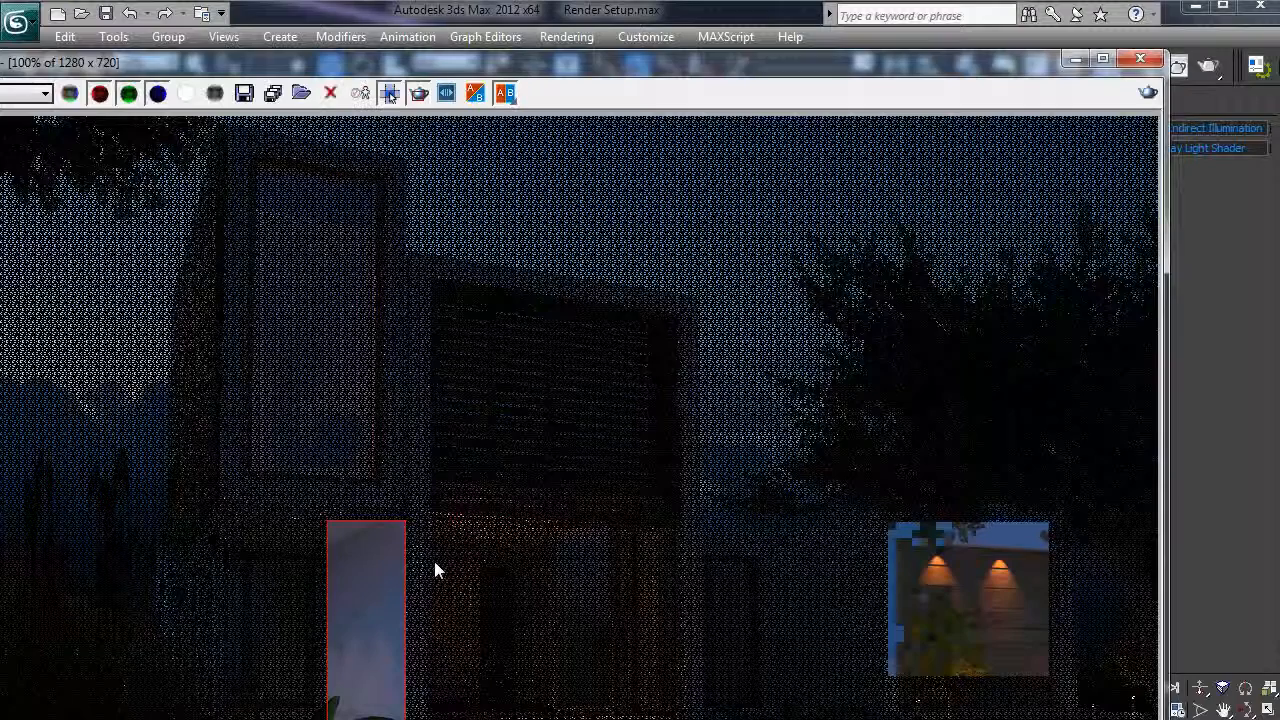
left_click(554, 39)
left_click(575, 74)
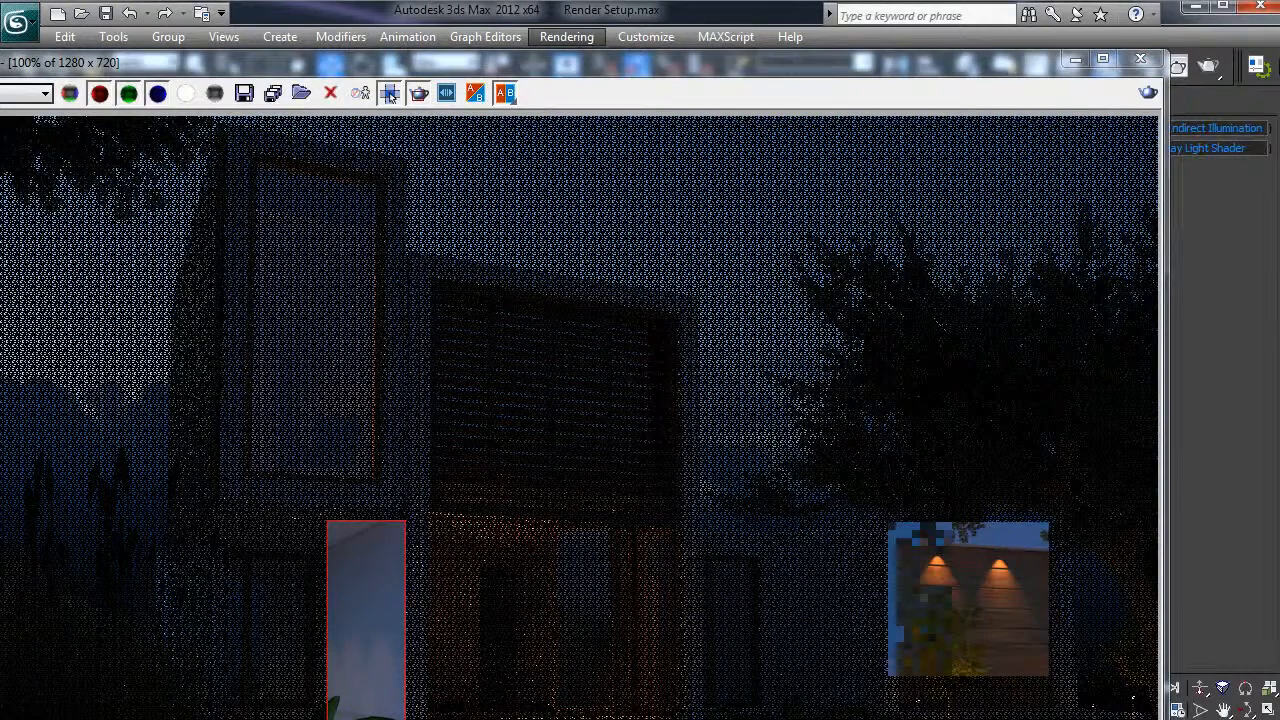
left_click_drag(545, 68, 586, 23)
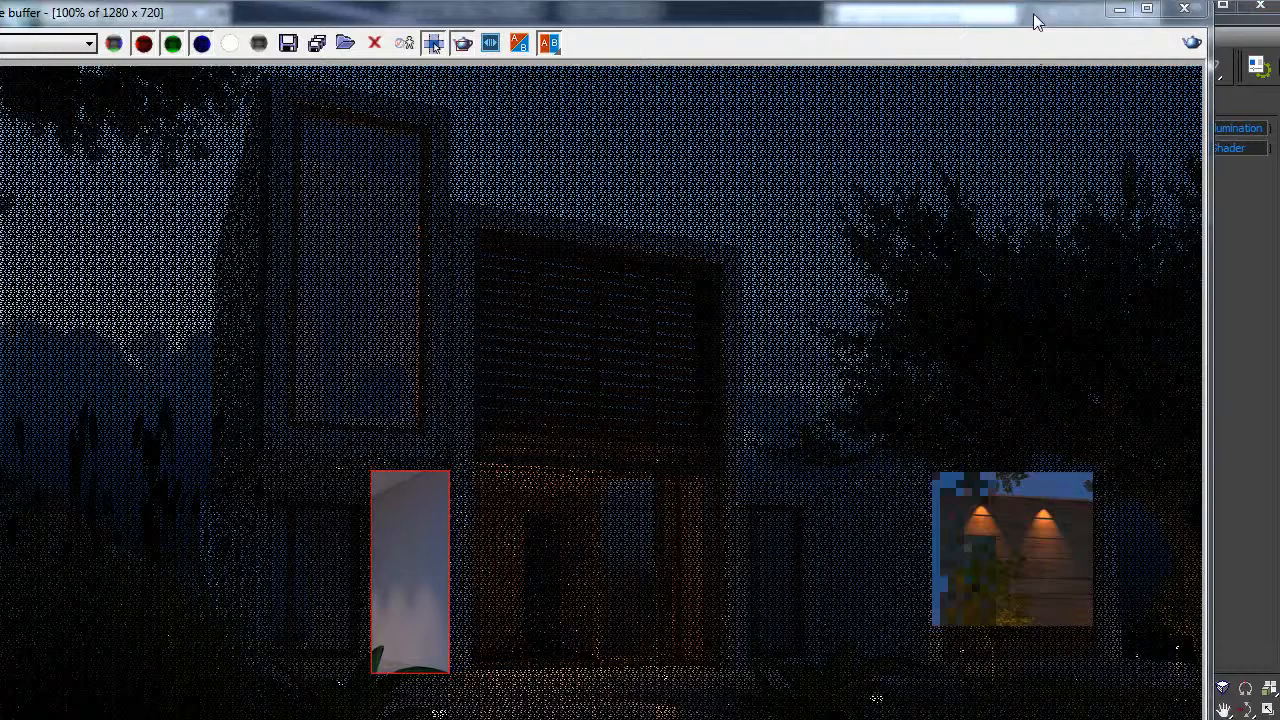
left_click_drag(1037, 5, 1034, 24)
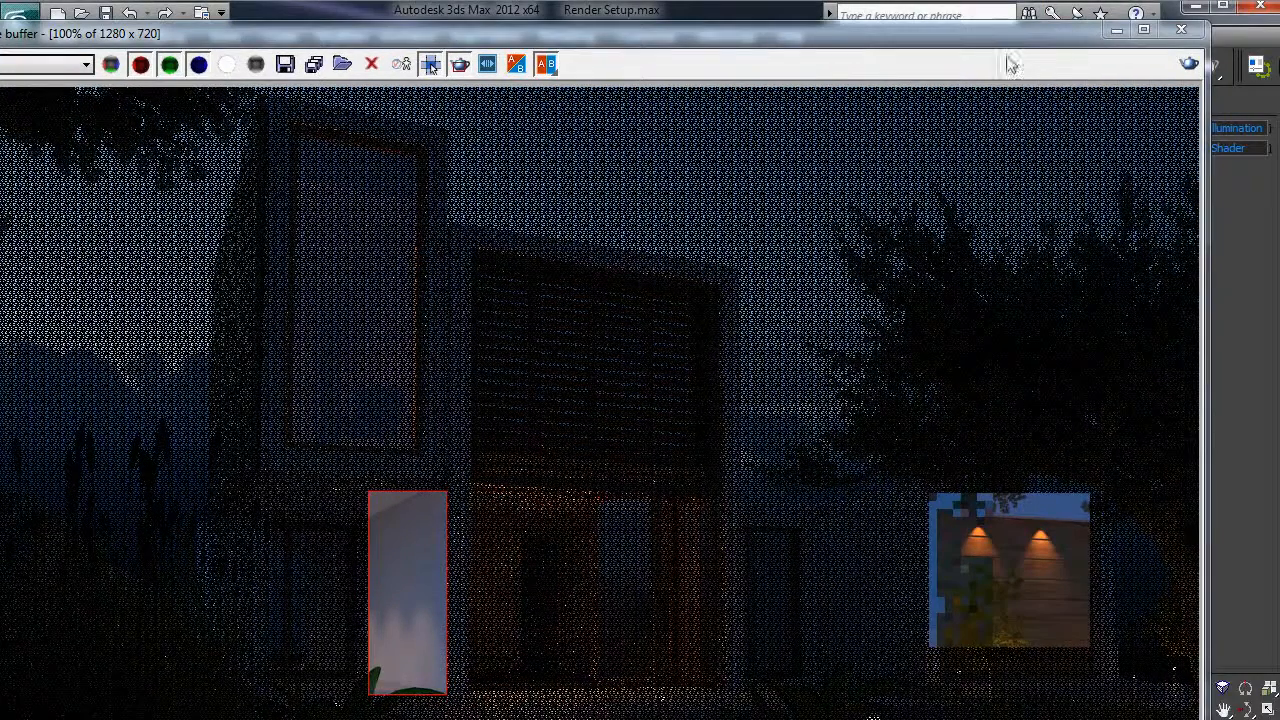
left_click_drag(807, 40, 801, 150)
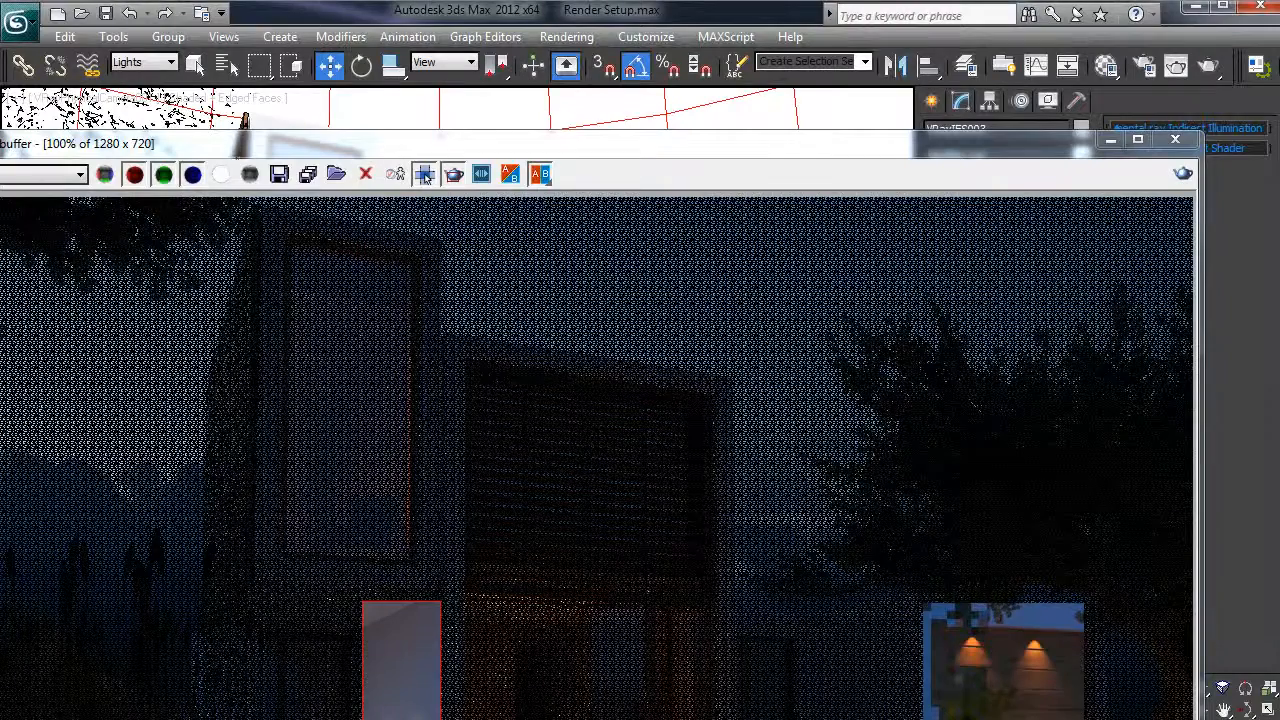
left_click_drag(1035, 145, 125, 194)
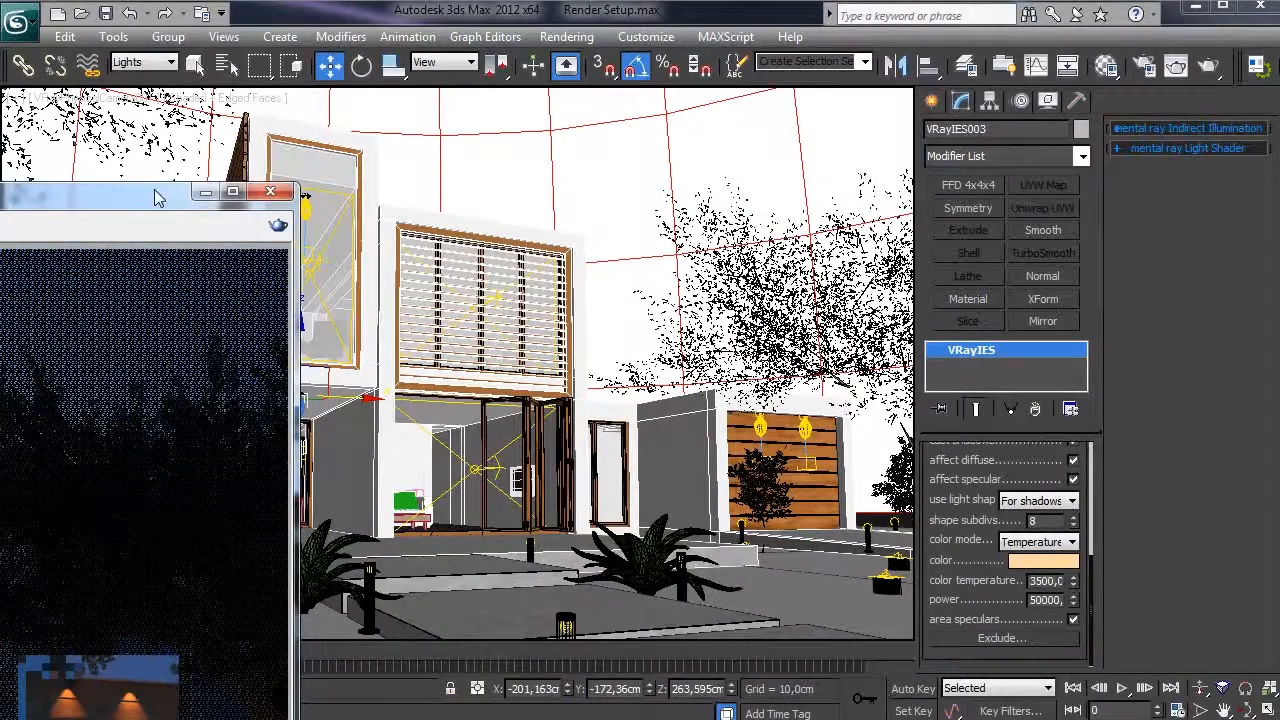
- Minimize the frame buffer, clear the selection and show the viewport shaded with edged faces
left_click(205, 191)
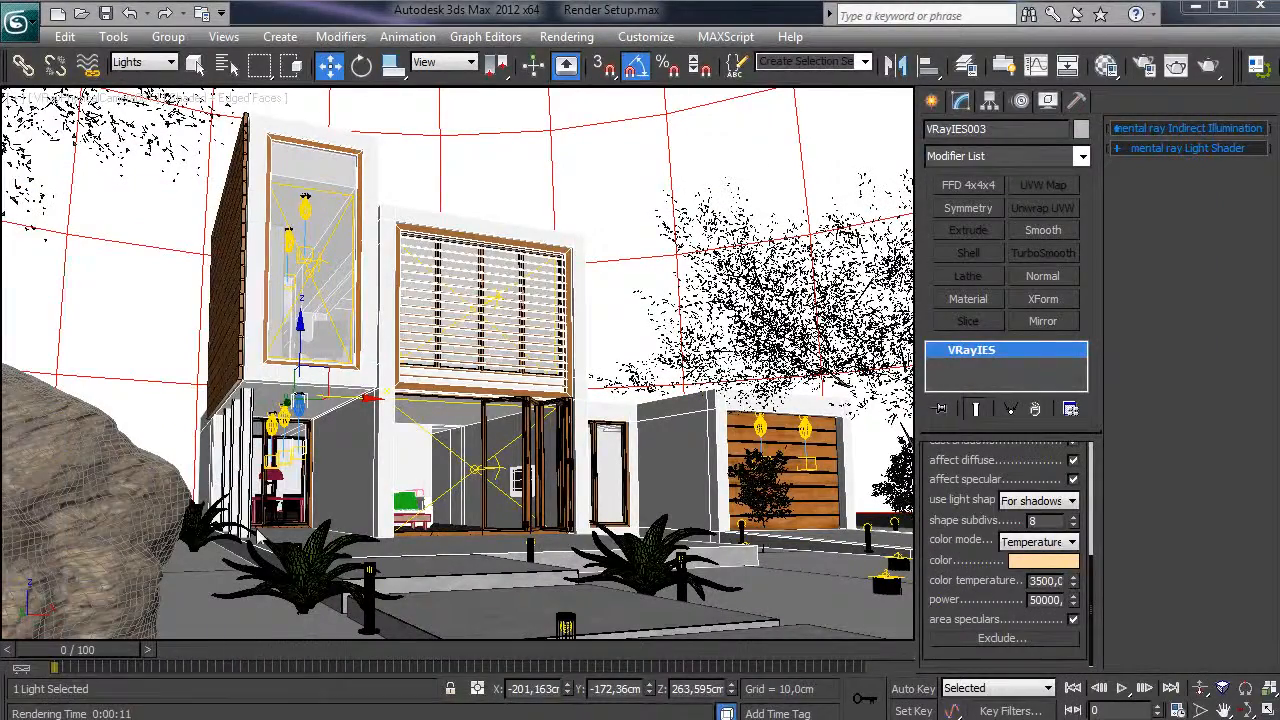
left_click(285, 547)
key("F4")
key("F4")
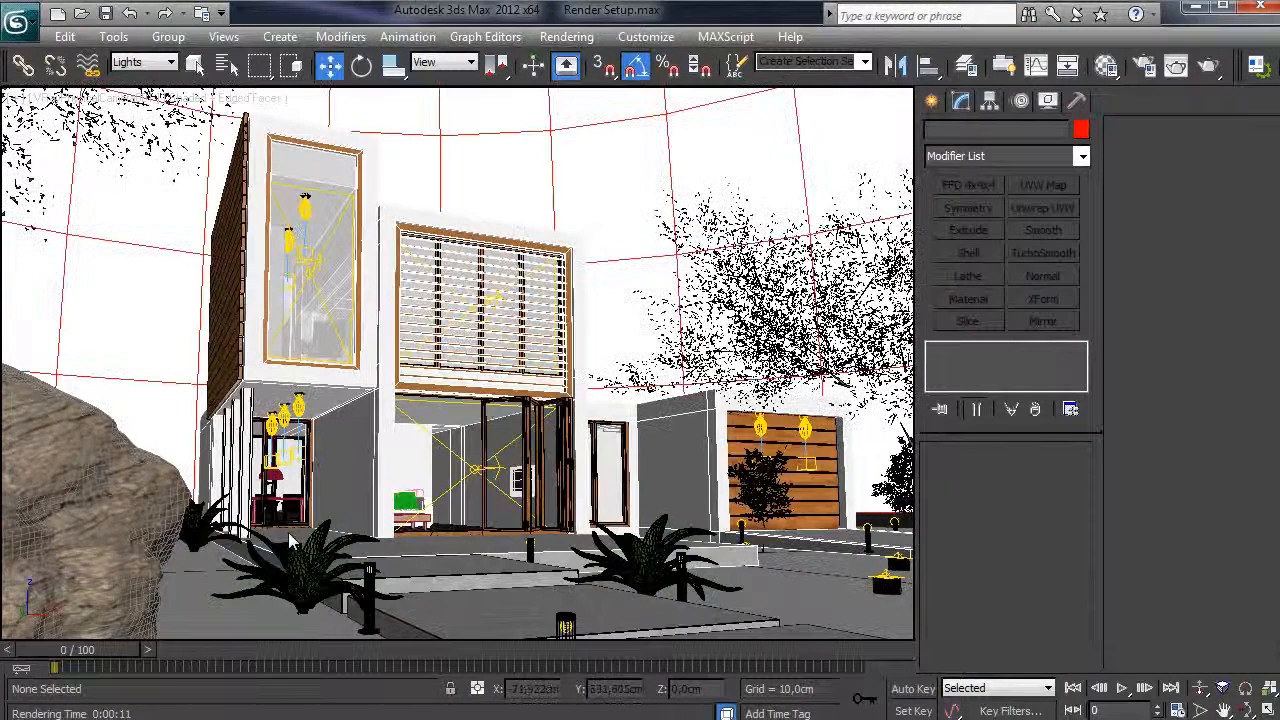
key("shift+f")
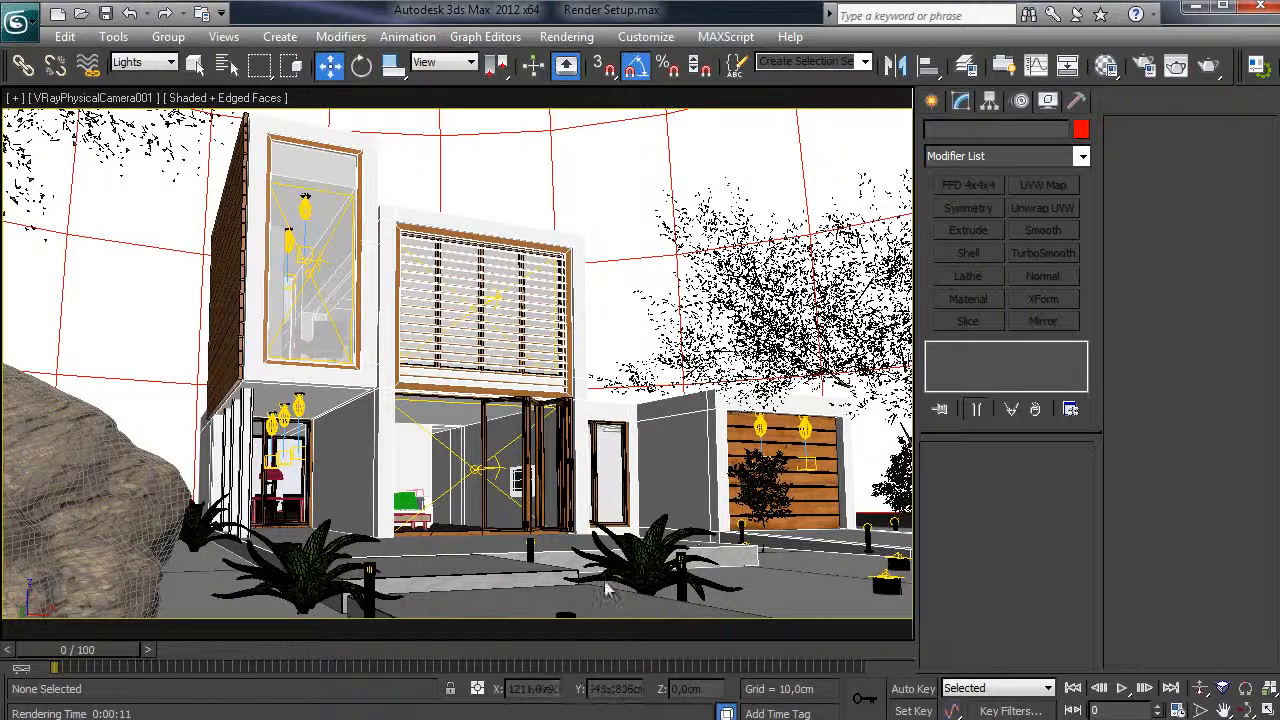
- Ungroup the bollard light group by the path and inspect VRayLight022 and VRayLight005
left_click(376, 586)
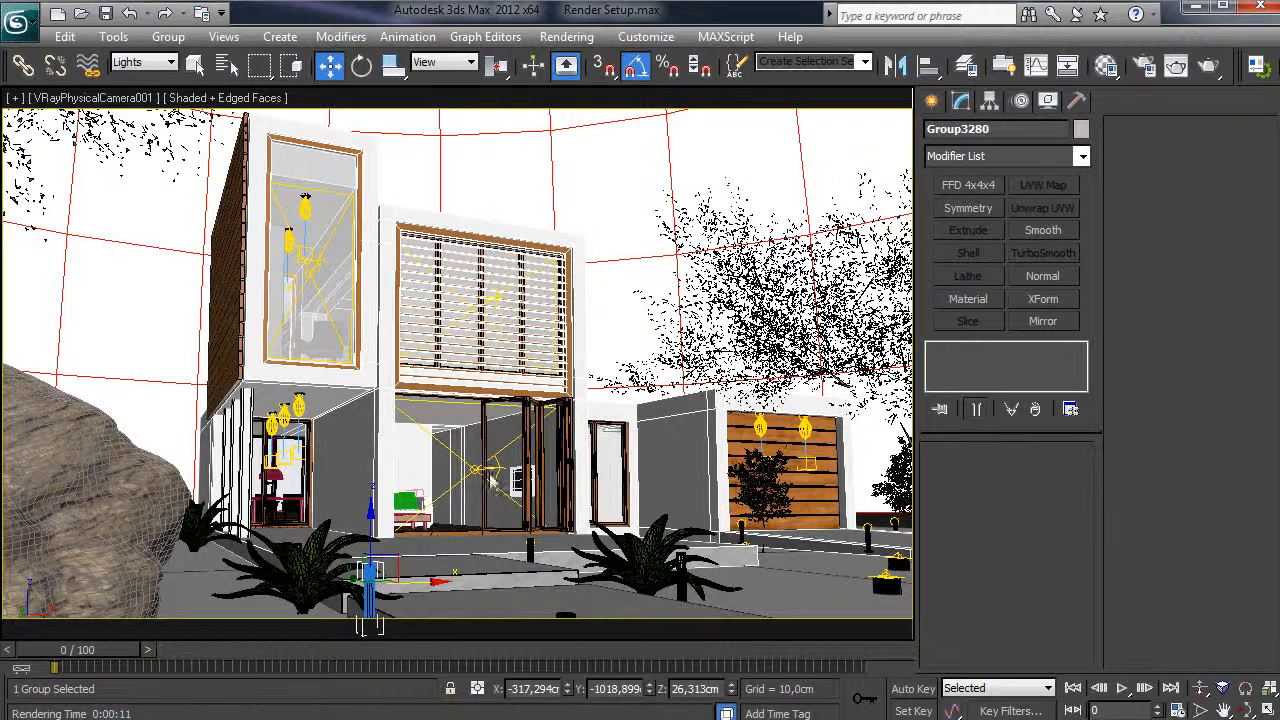
left_click(168, 36)
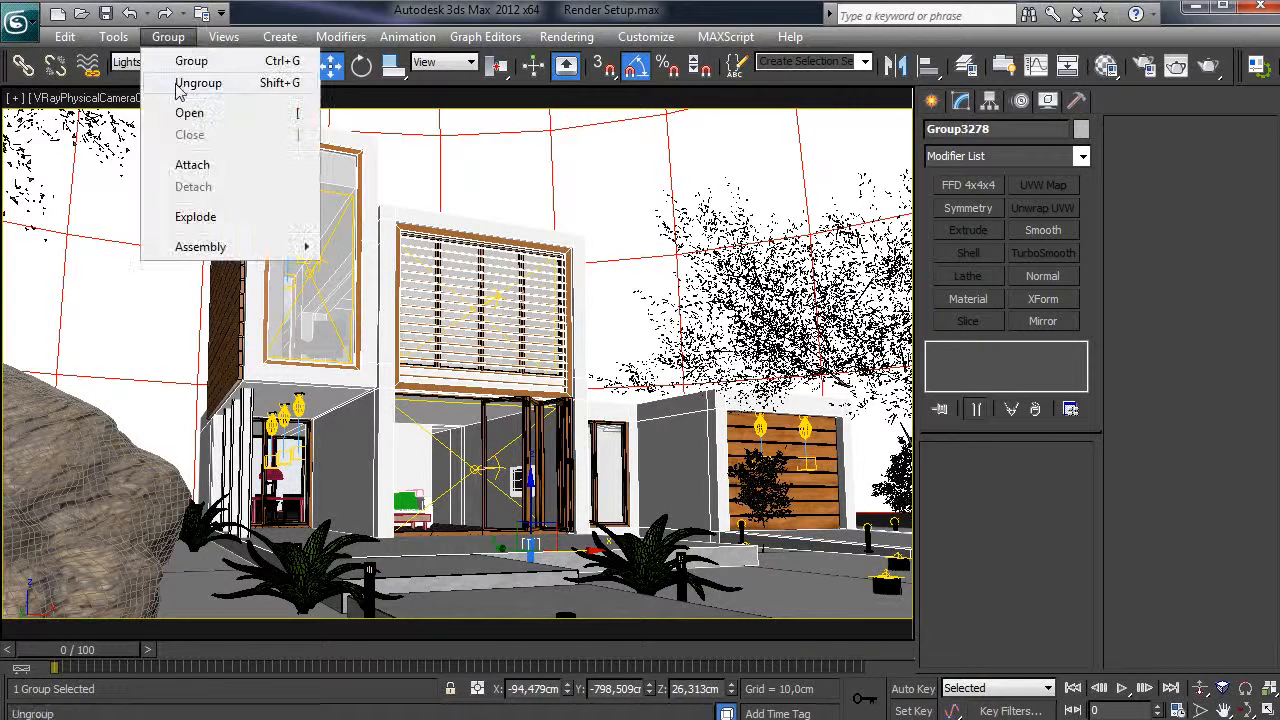
left_click(180, 83)
left_click(531, 548)
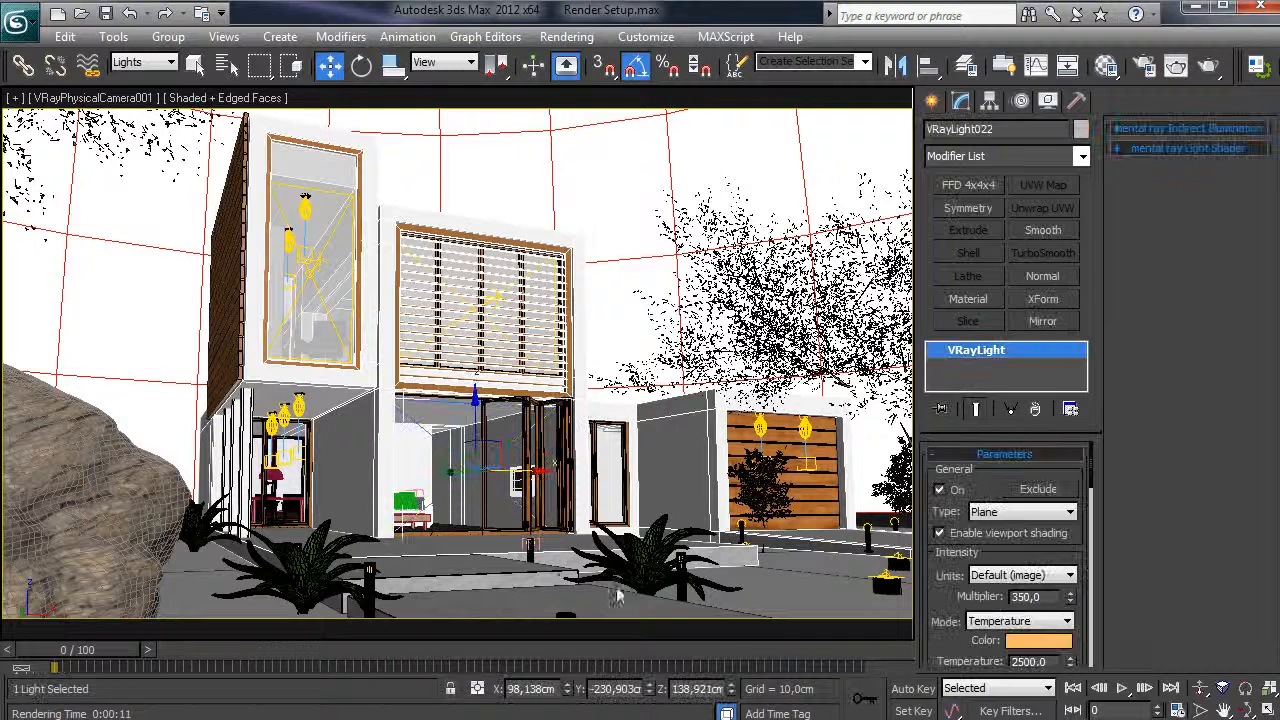
left_click(531, 550)
scroll(938, 570, "down", 2)
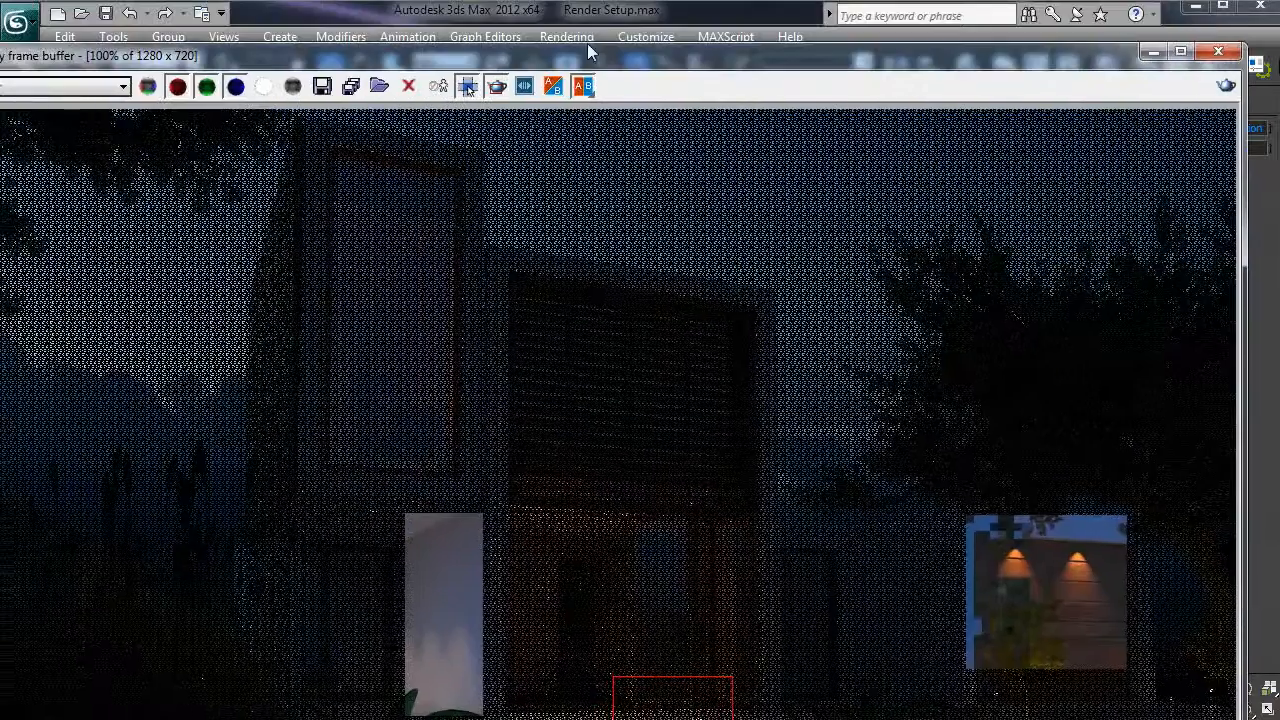
- Render the night scene, inspect it at 50% in the frame buffer, then drag it off screen
left_click(567, 36)
key("Escape")
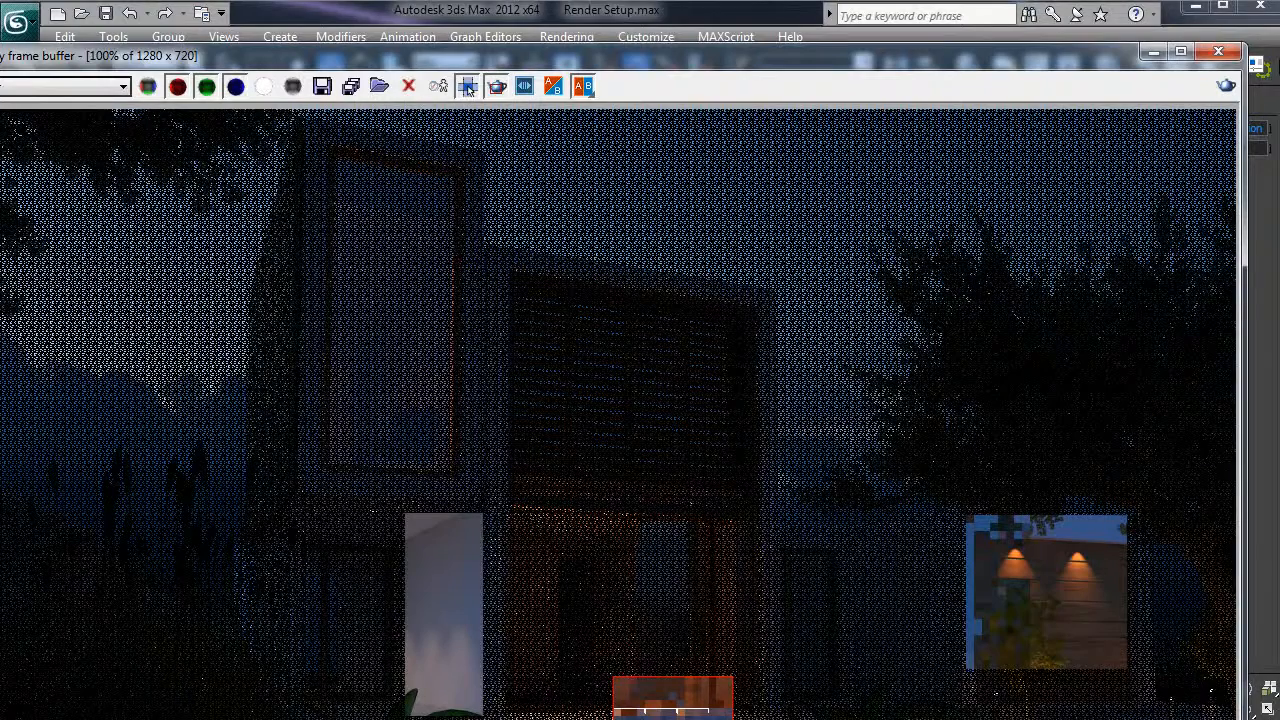
left_click_drag(640, 55, 649, 8)
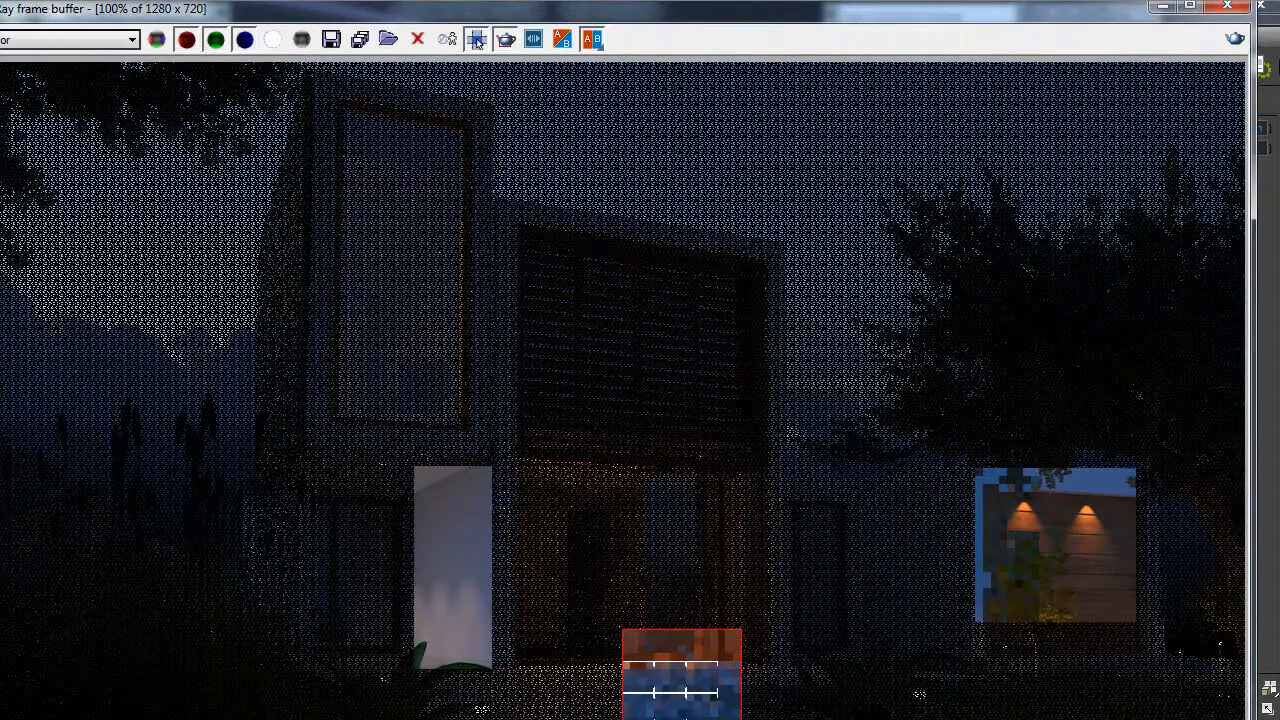
left_click_drag(720, 719, 721, 649)
scroll(706, 528, "down", 3)
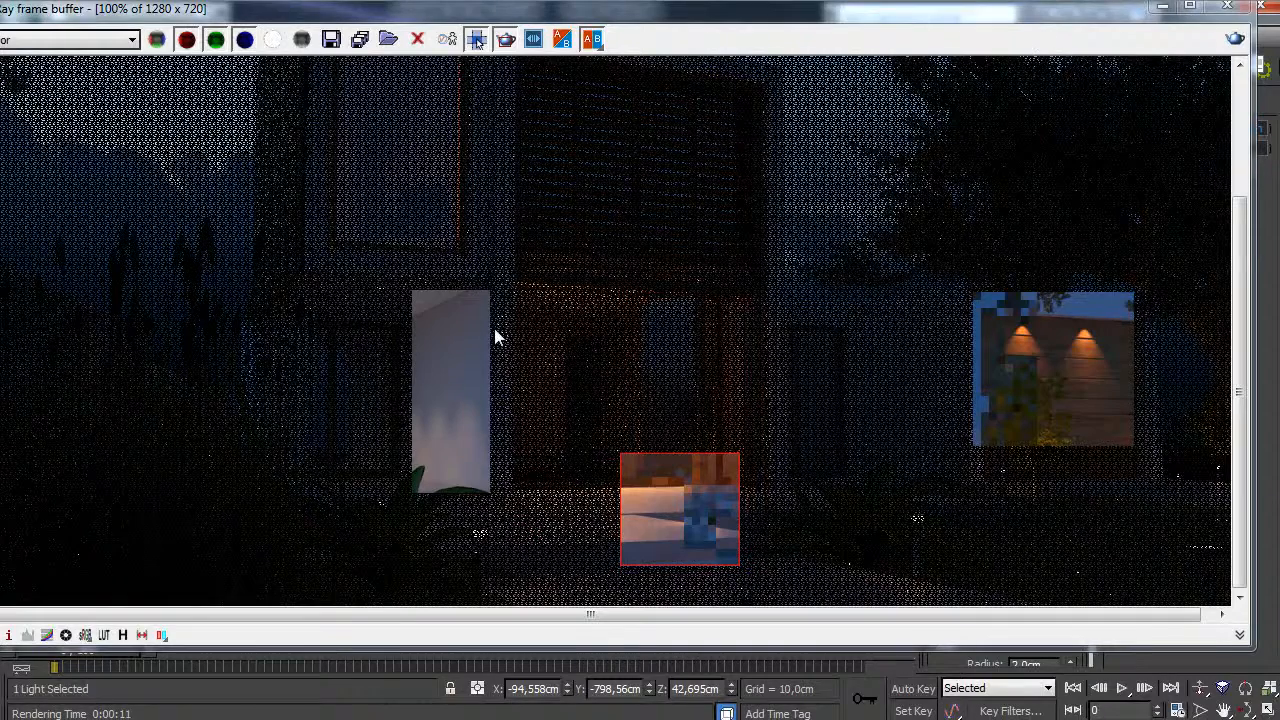
scroll(670, 277, "down", 1)
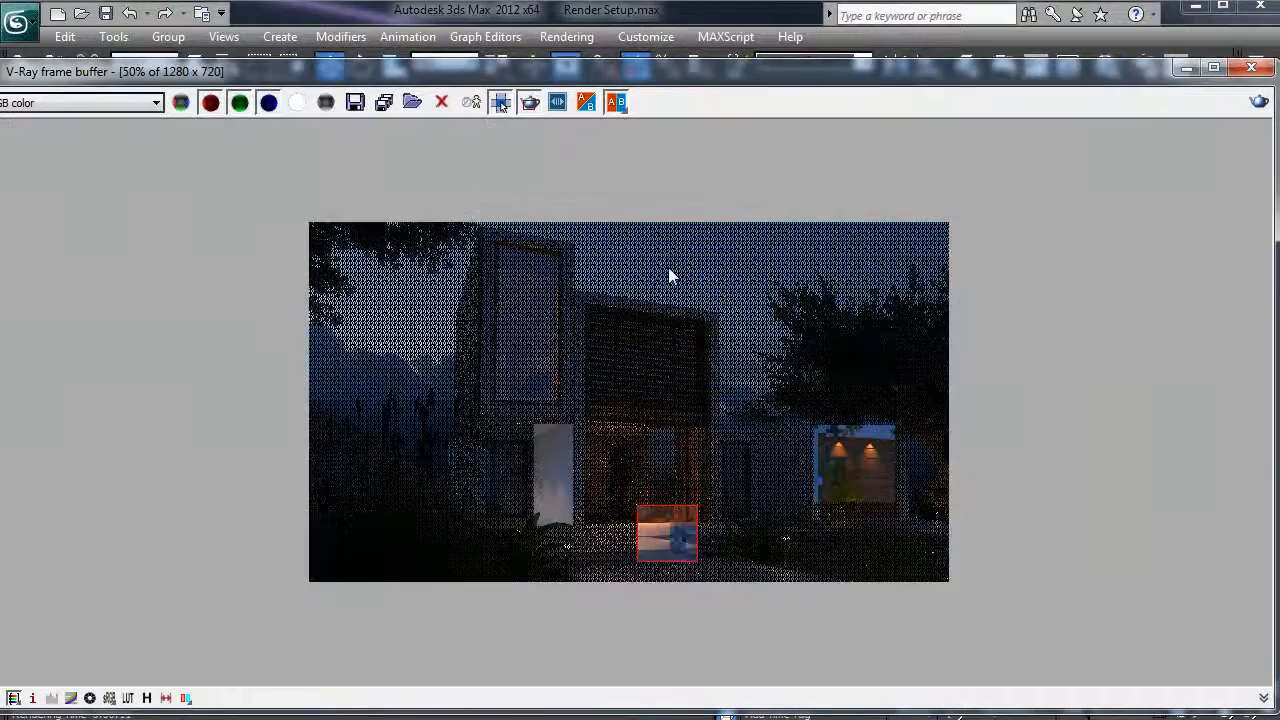
left_click_drag(869, 72, 0, 220)
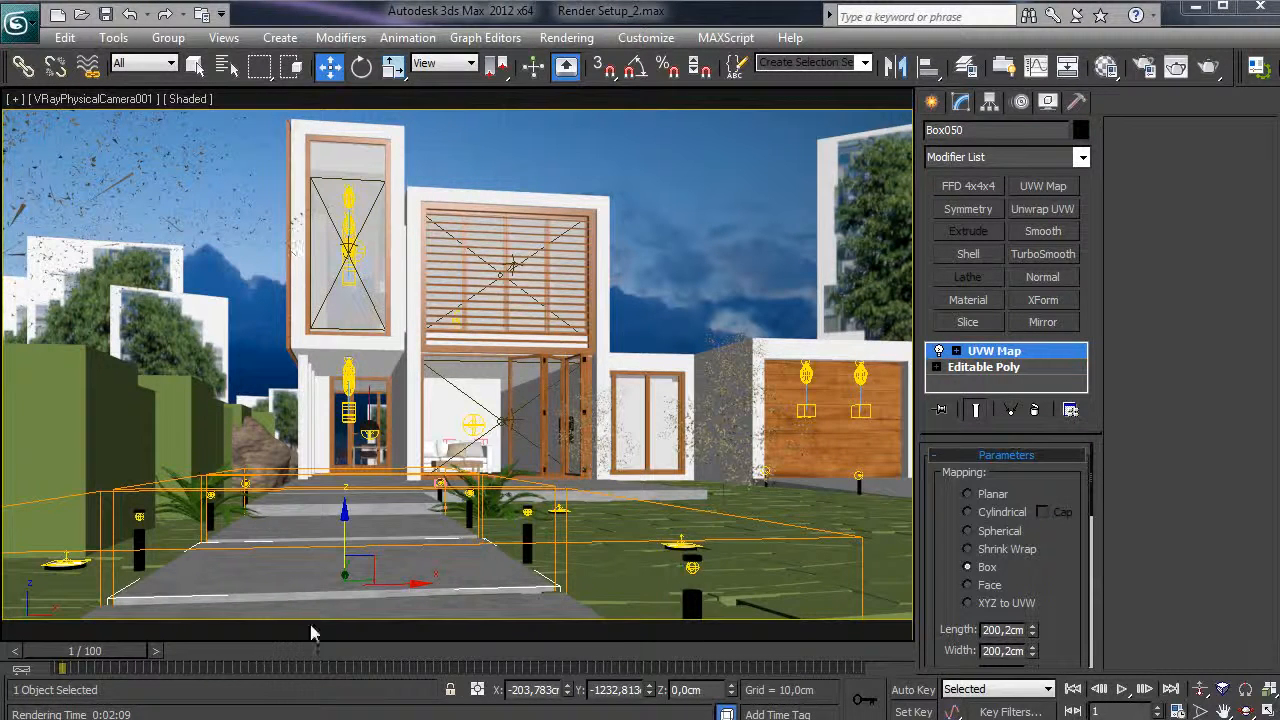
- Orbit the Perspective view over the garden rocks and tree proxy, then return to the camera
left_click(577, 472)
key("p")
scroll(577, 472, "down", 4)
middle_click_drag(610, 453, 566, 407, "alt")
middle_click_drag(204, 430, 188, 266, "alt")
middle_click_drag(298, 311, 272, 258, "alt")
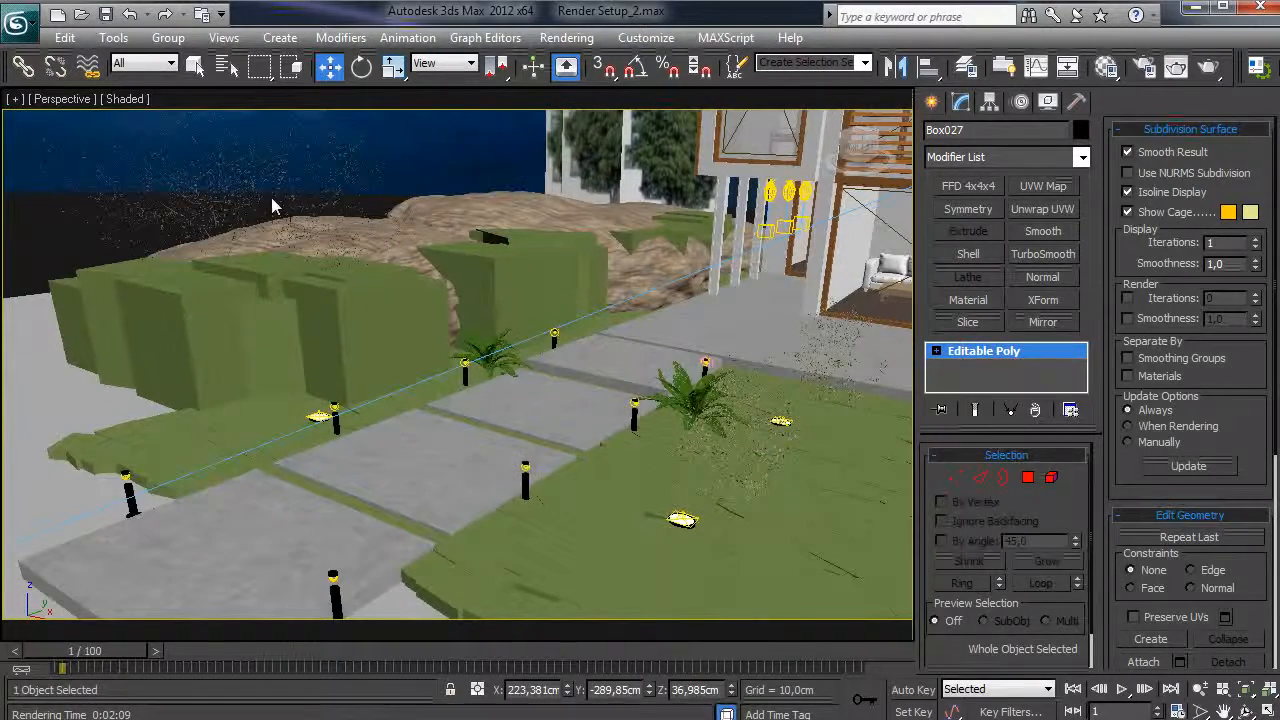
left_click(254, 190)
key("c")
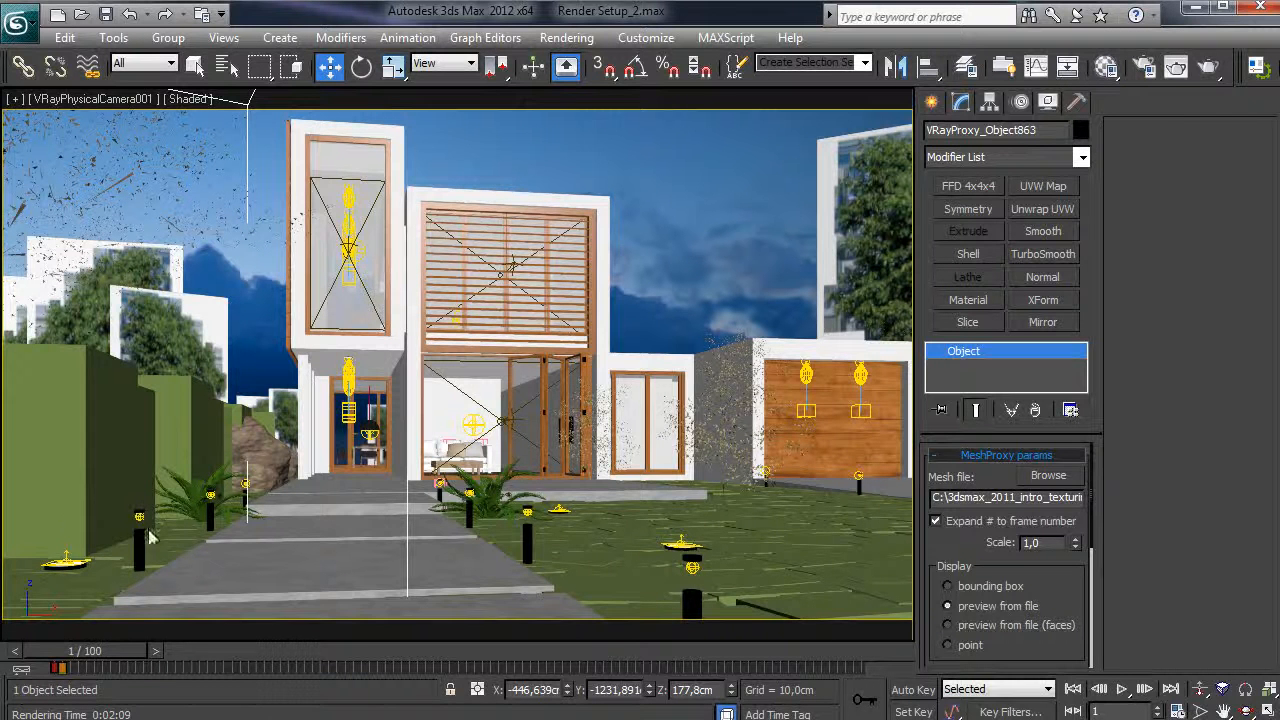
- Select the tree009 proxy on the lawn and orbit around it toward the house
left_click(729, 410)
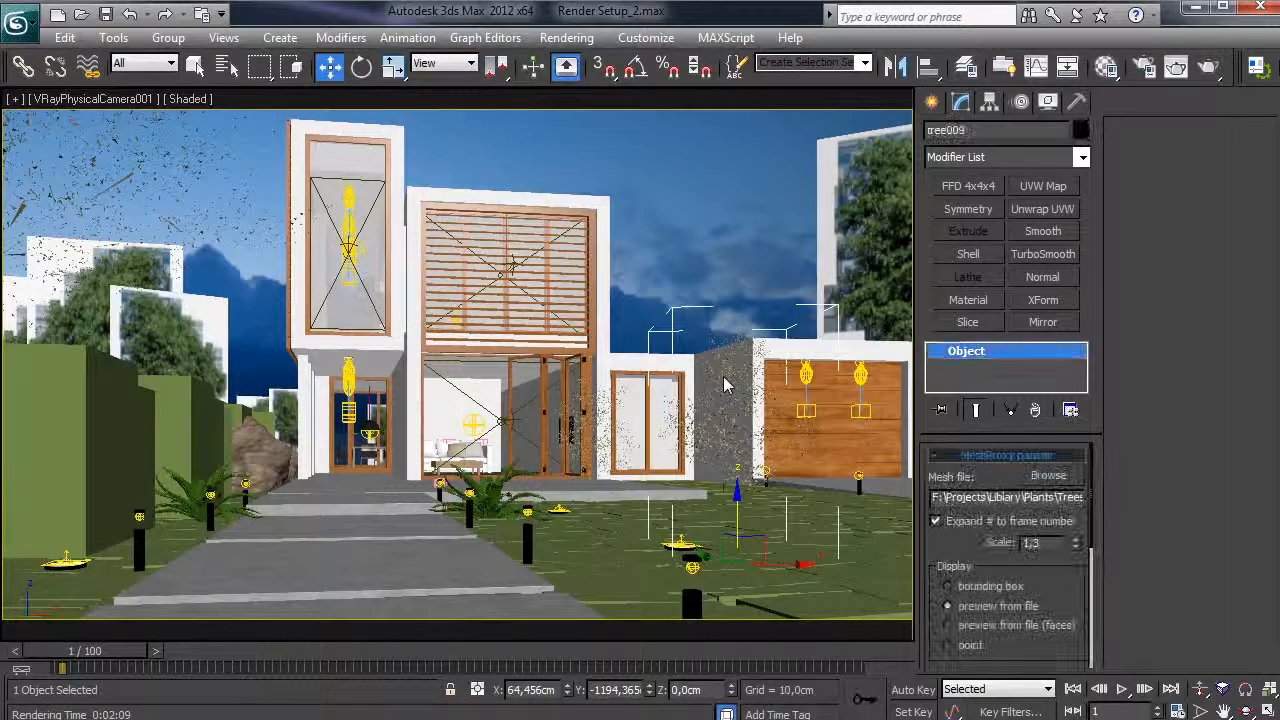
key("p")
middle_click_drag(726, 385, 660, 474, "alt")
scroll(531, 232, "down", 5)
middle_click_drag(529, 224, 562, 412, "alt")
middle_click_drag(703, 555, 453, 348, "alt")
middle_click_drag(438, 422, 503, 510, "alt")
middle_click_drag(613, 468, 586, 455, "alt")
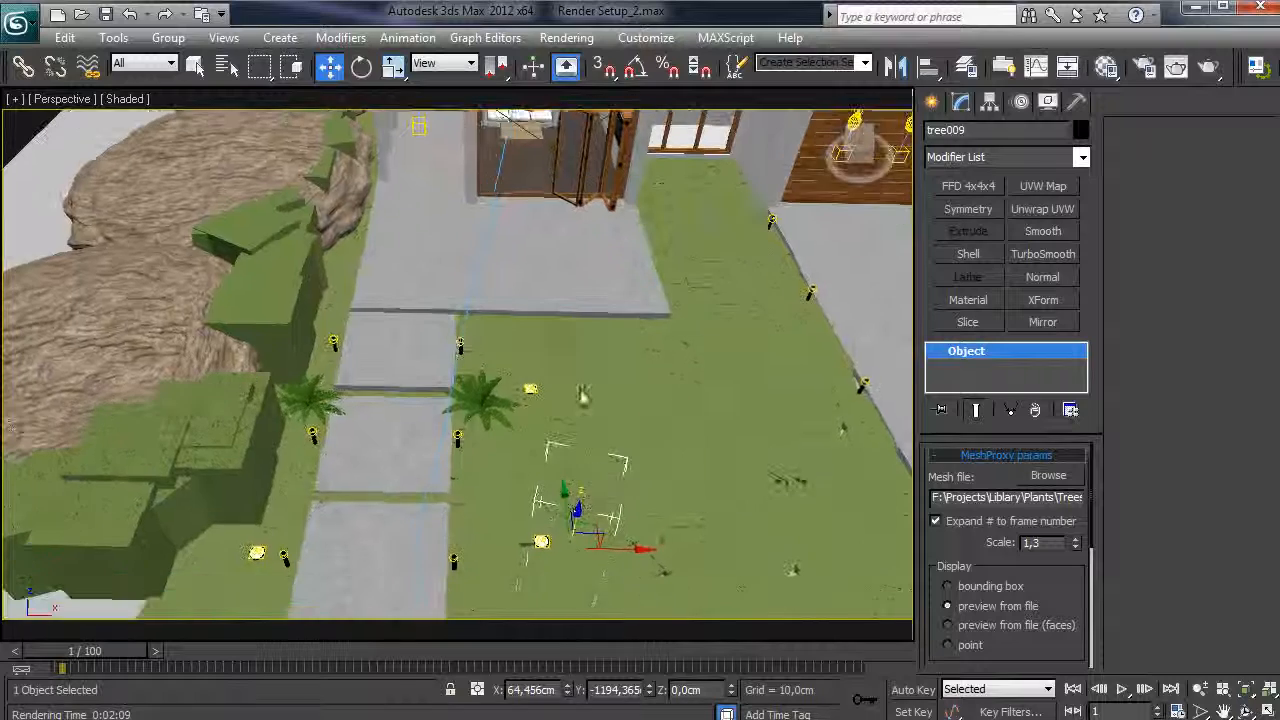
middle_click_drag(420, 320, 449, 414)
scroll(449, 414, "down", 3)
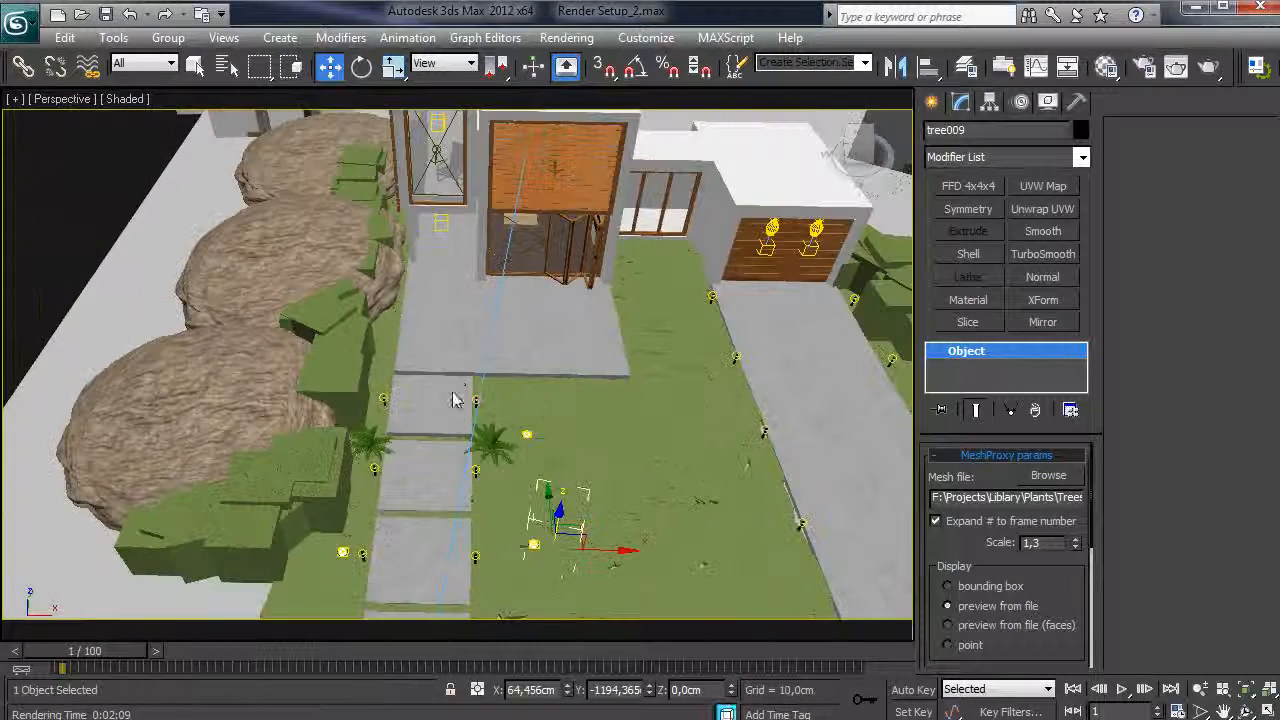
middle_click_drag(449, 368, 412, 382, "alt")
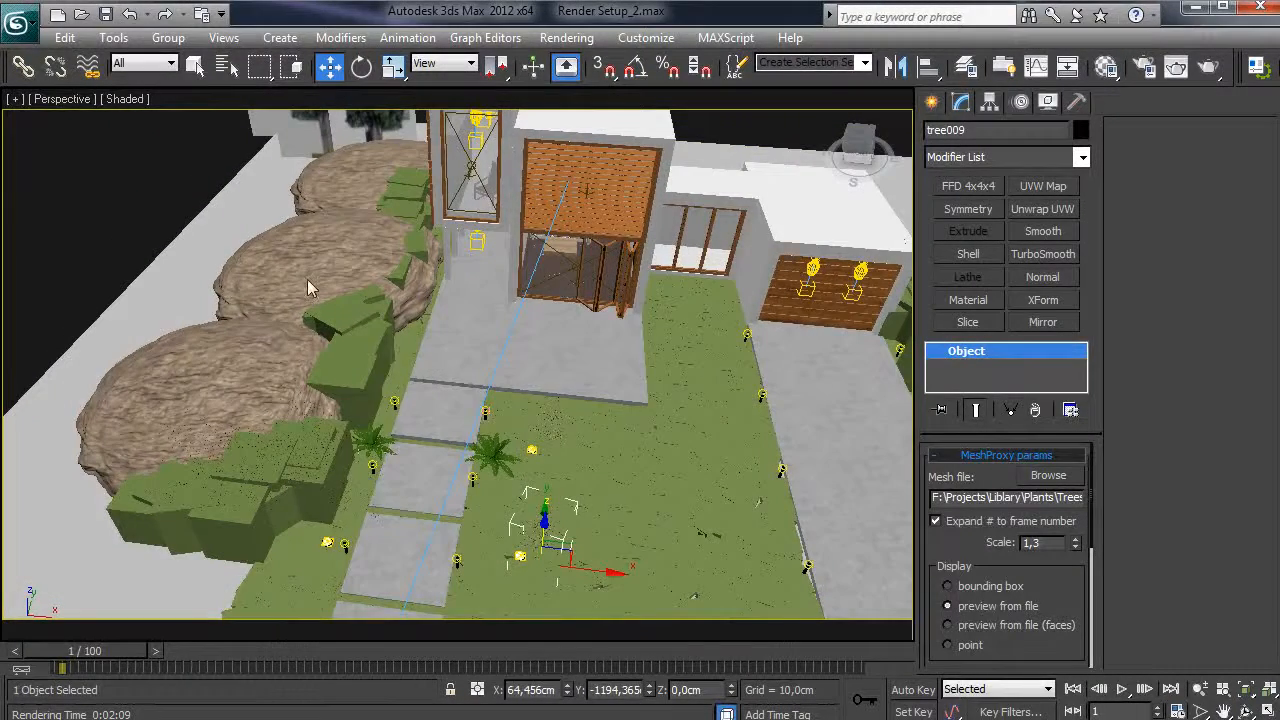
middle_click_drag(308, 278, 285, 265, "alt")
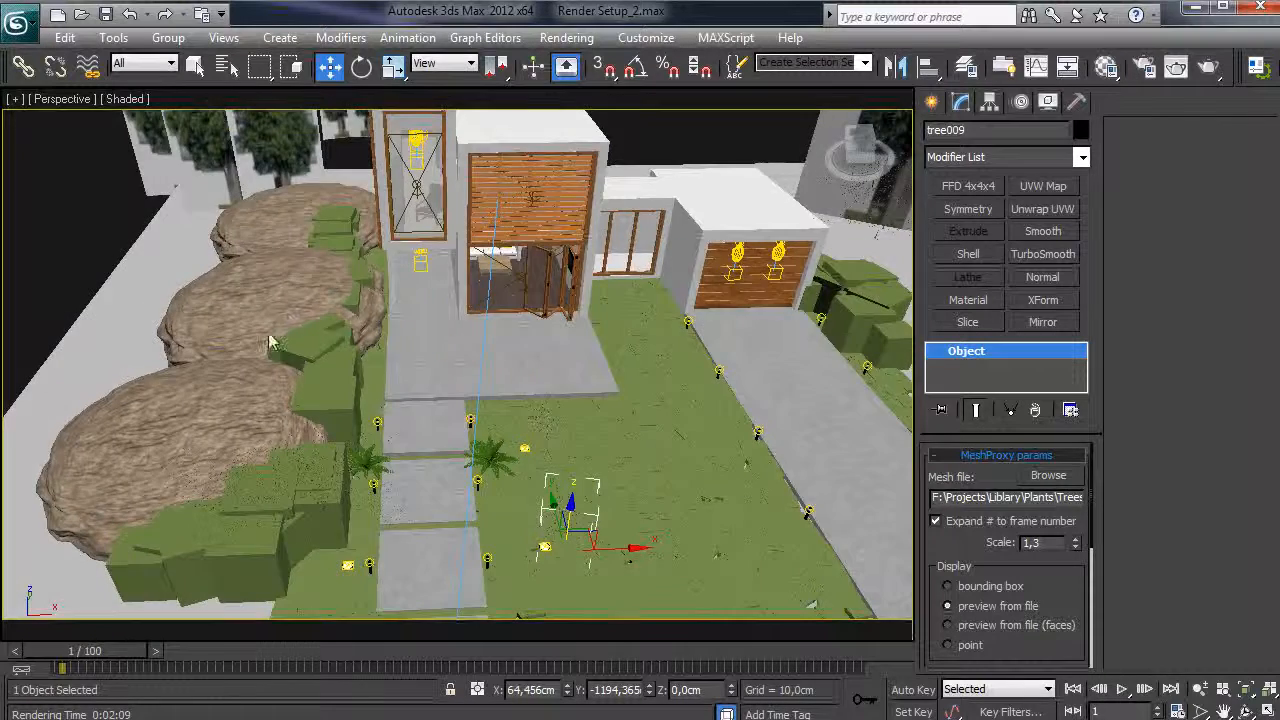
key("c")
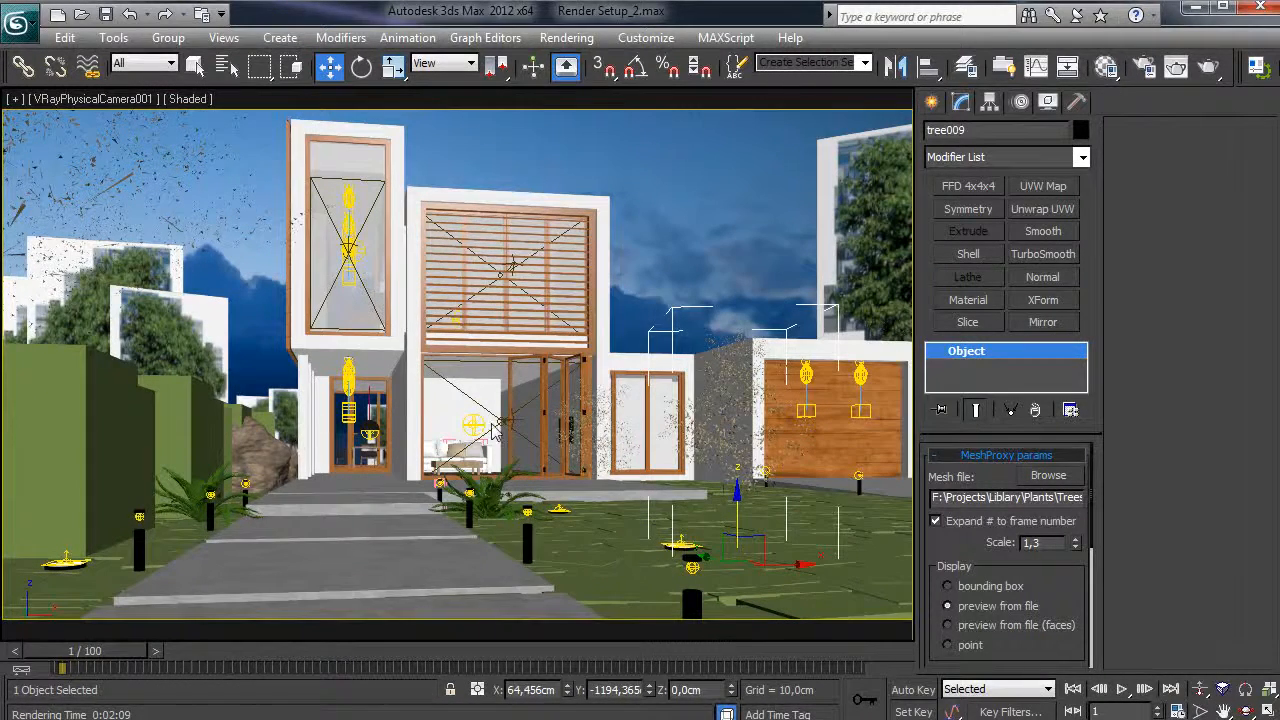
- Change the Selection Filter on the main toolbar from All to Lights
key("p")
middle_click_drag(320, 463, 479, 420, "alt")
scroll(466, 395, "up", 5)
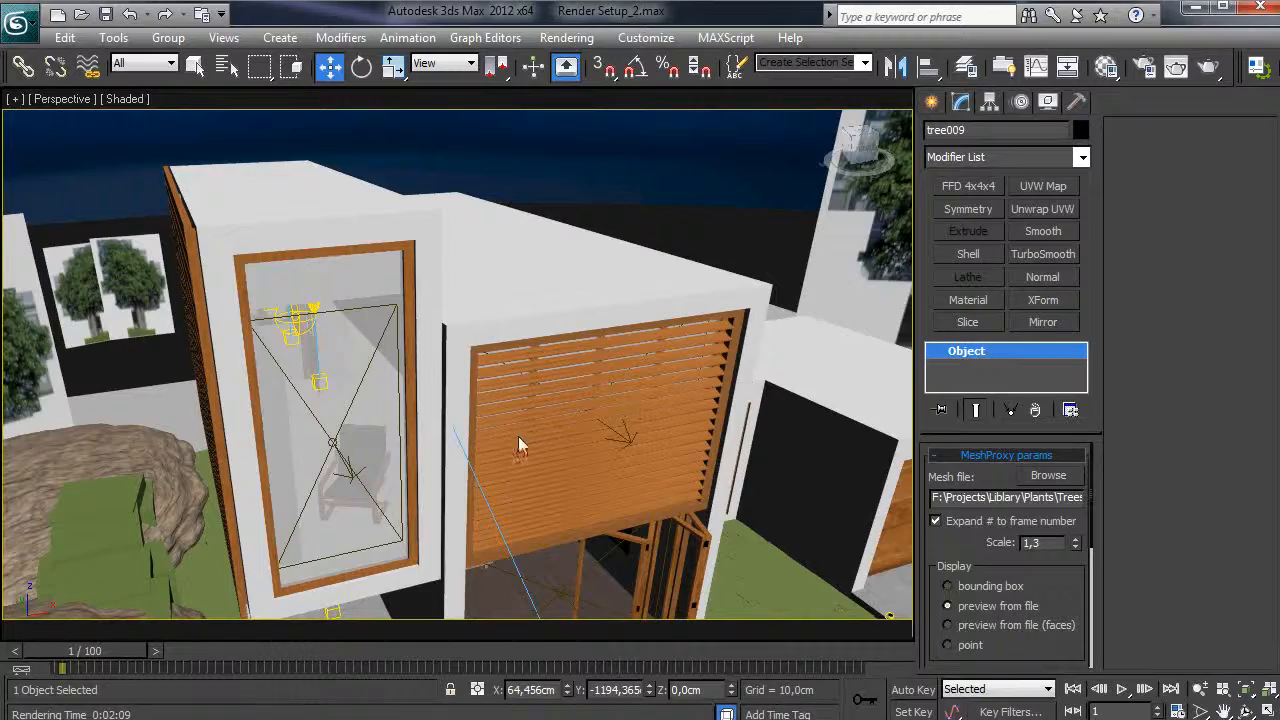
middle_click_drag(512, 428, 496, 503, "alt")
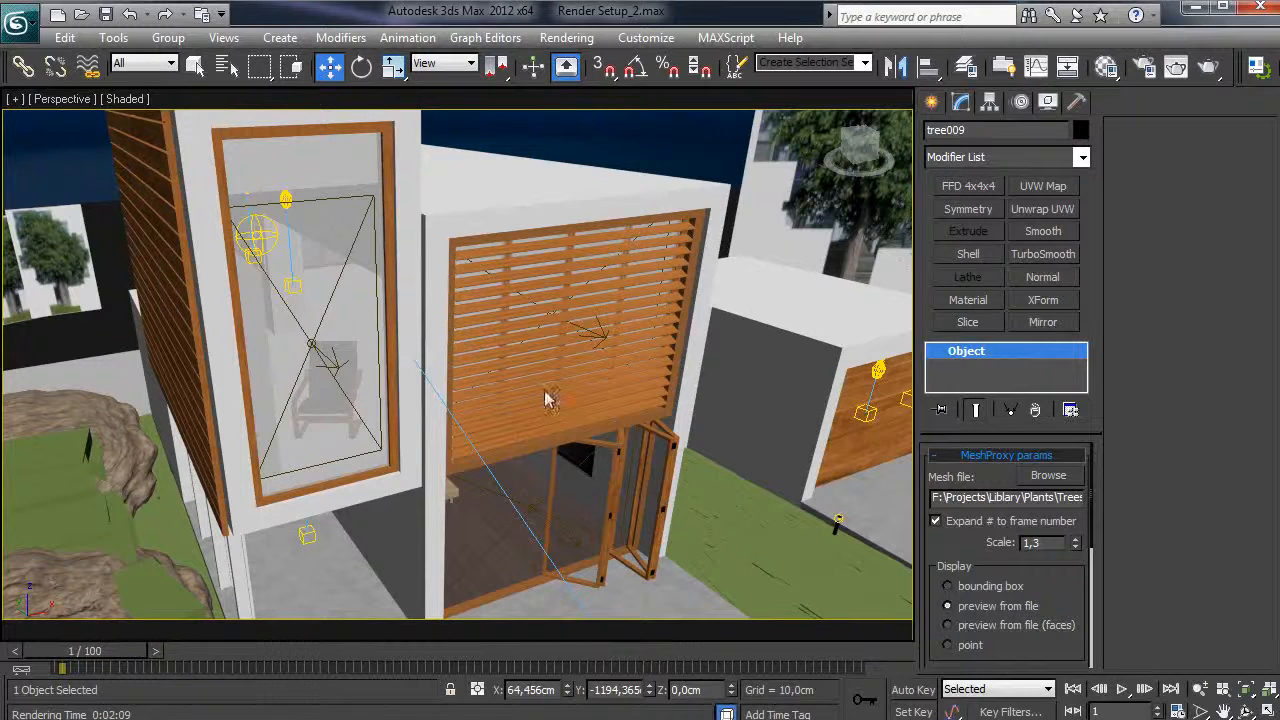
middle_click_drag(434, 402, 415, 400, "alt")
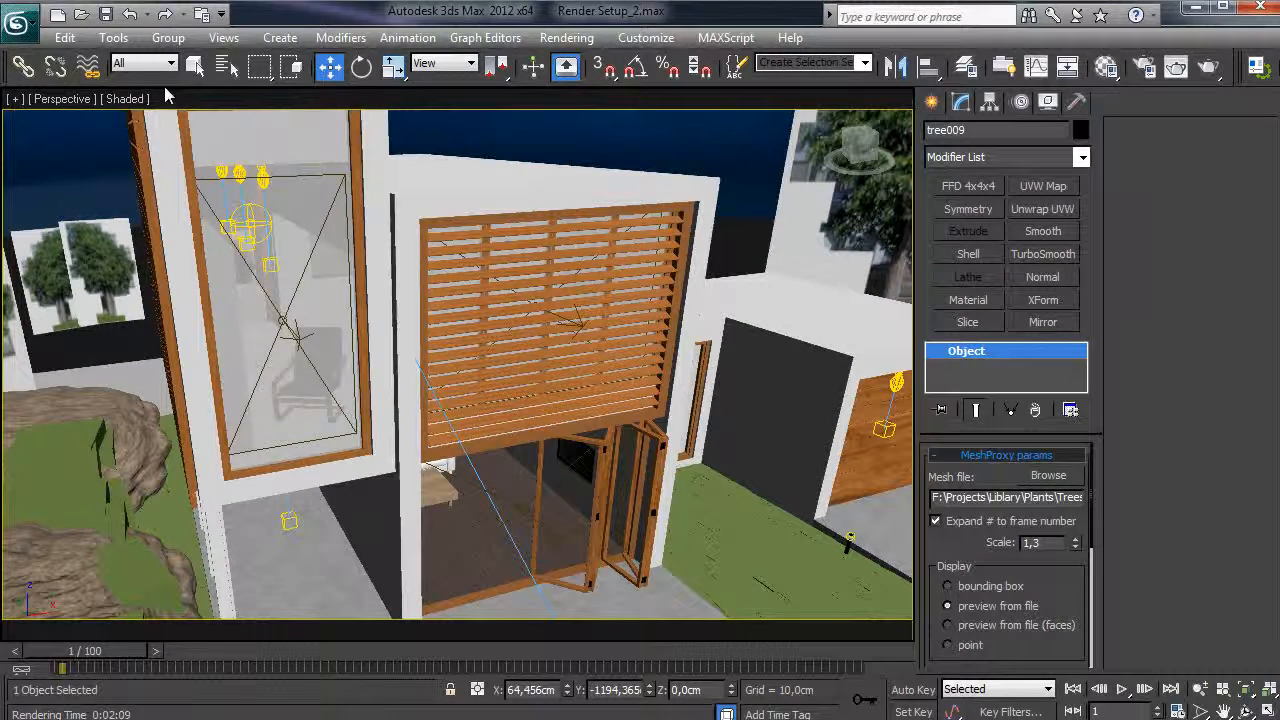
left_click(168, 63)
left_click(174, 126)
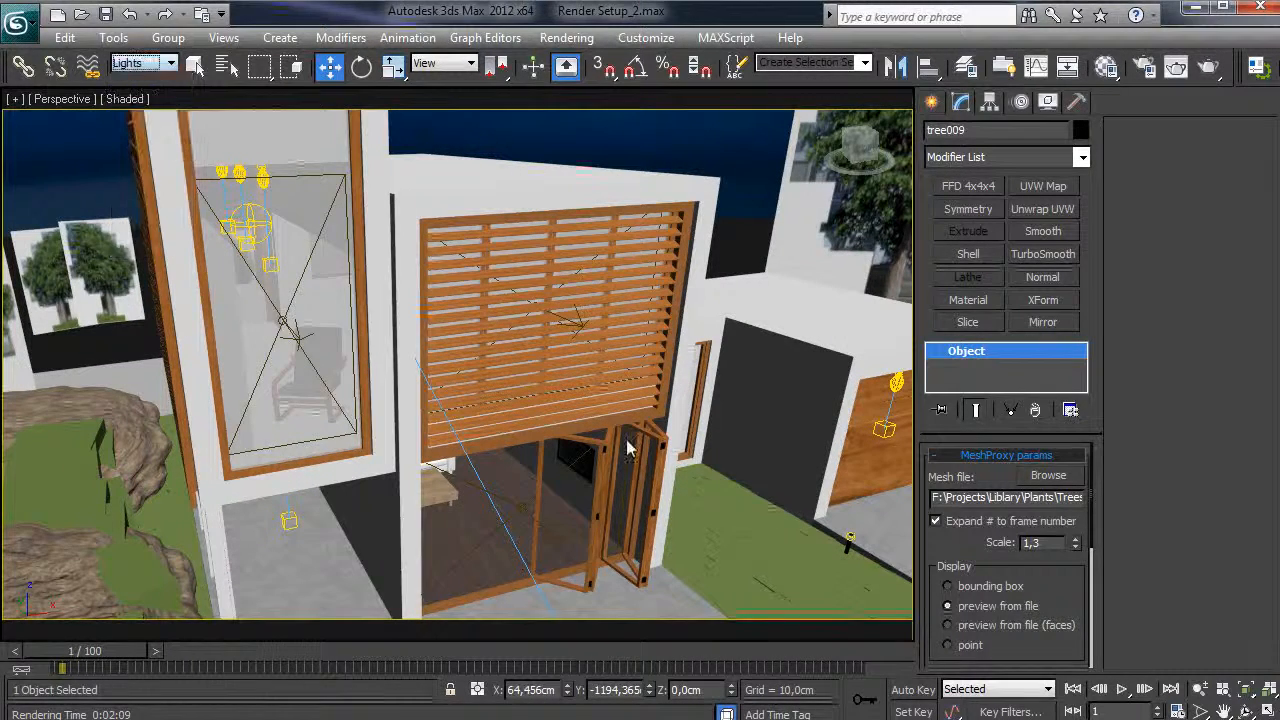
- Select the living-room sphere light VRayLight029 and review its 850 Multiplier and 2000 K temperature unchanged
middle_click_drag(629, 471, 340, 345, "alt")
left_click(250, 250)
middle_click_drag(284, 292, 441, 408, "alt")
left_click(450, 465)
scroll(952, 597, "down", 3)
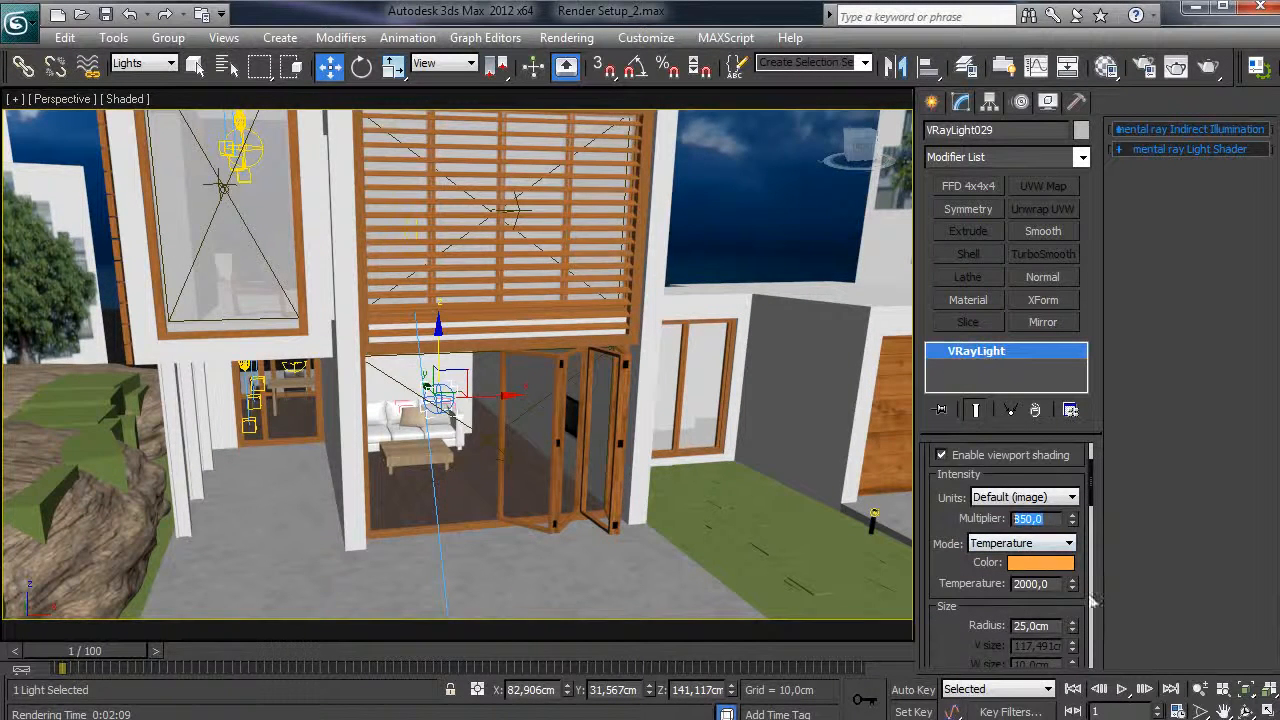
key("Tab")
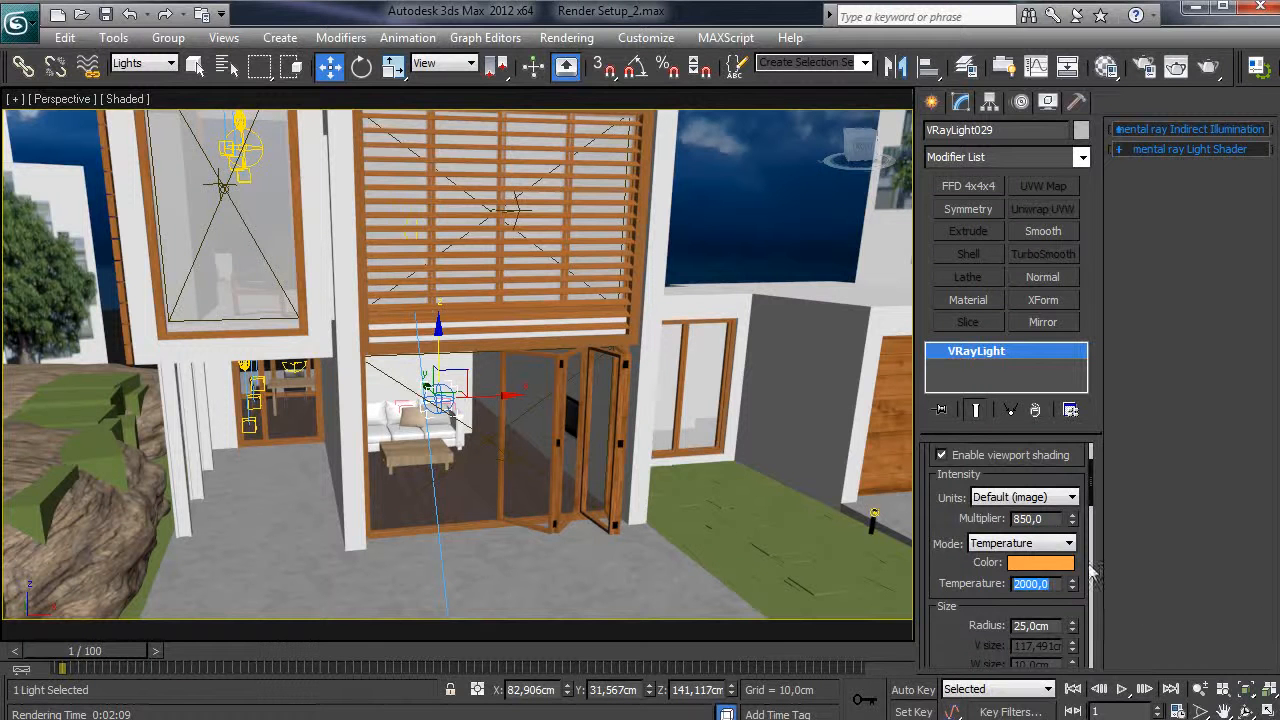
left_click(1026, 588)
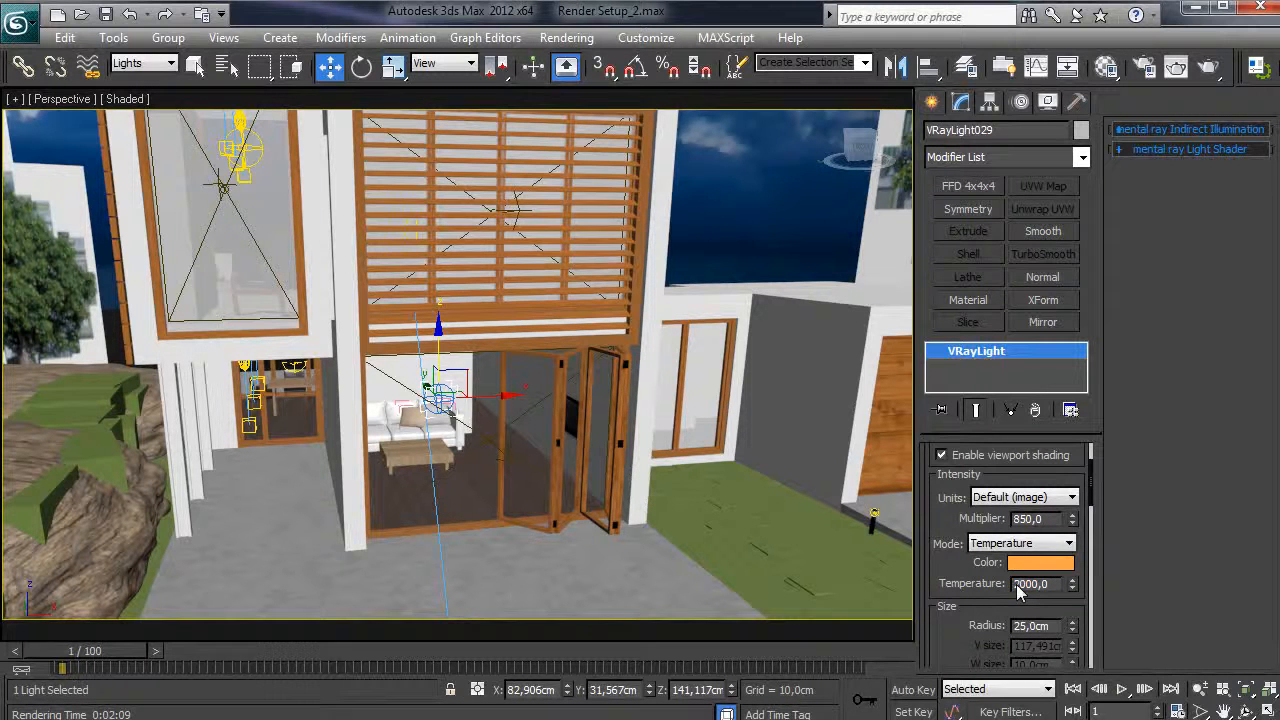
scroll(965, 488, "down", 3)
scroll(977, 600, "down", 6)
middle_click_drag(536, 514, 675, 522, "alt")
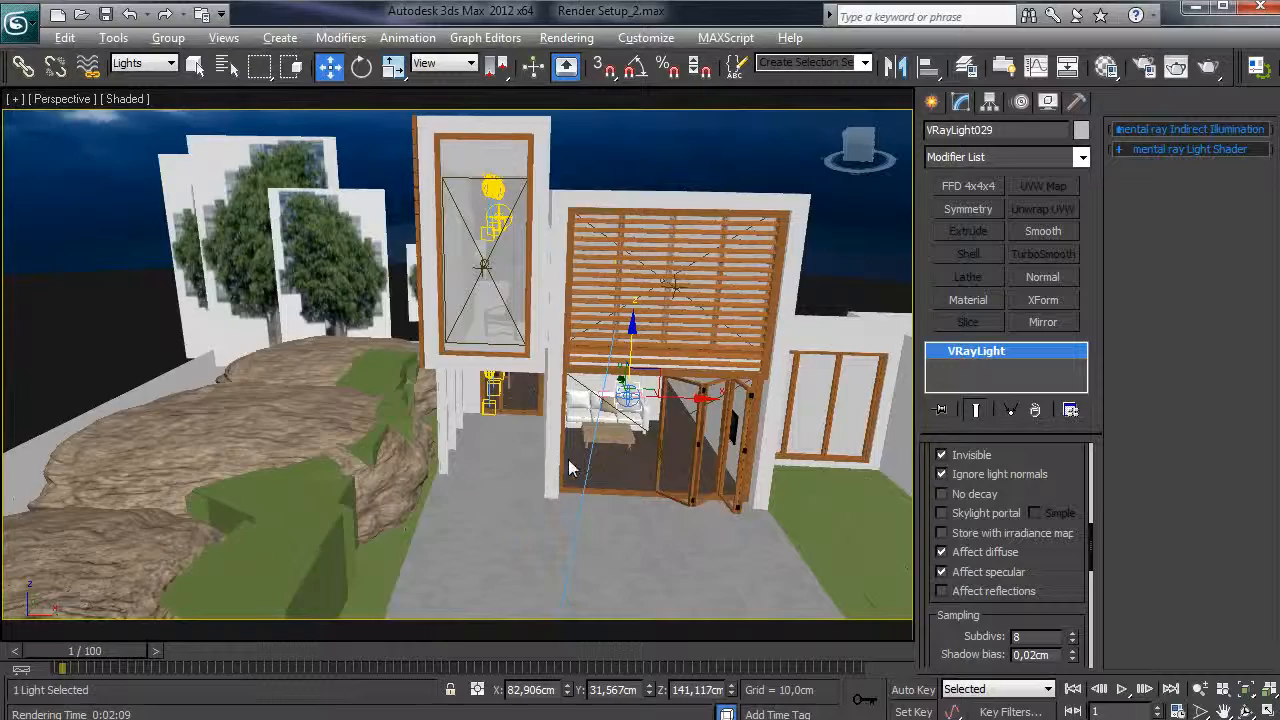
scroll(573, 478, "down", 6)
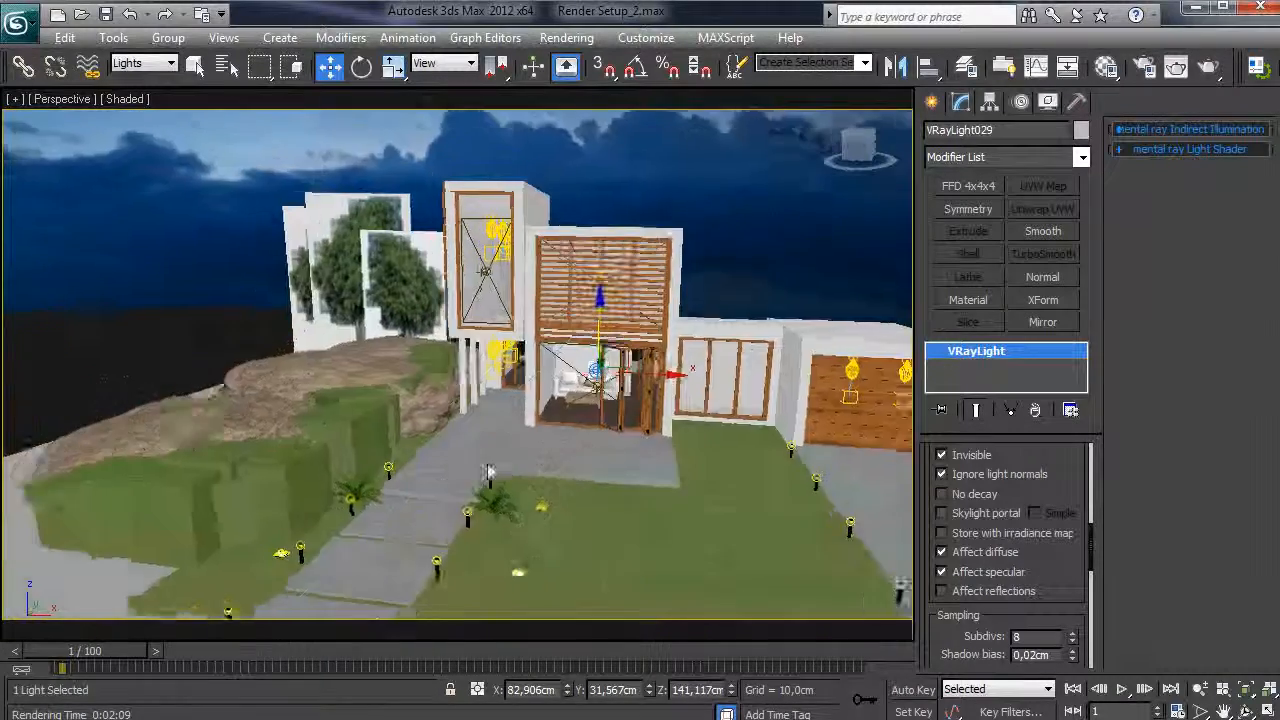
- Pick the leaves sample slot and go up to its VRay2SidedMtl 12 - Default
scroll(490, 472, "up", 5)
middle_click_drag(530, 412, 268, 318, "alt")
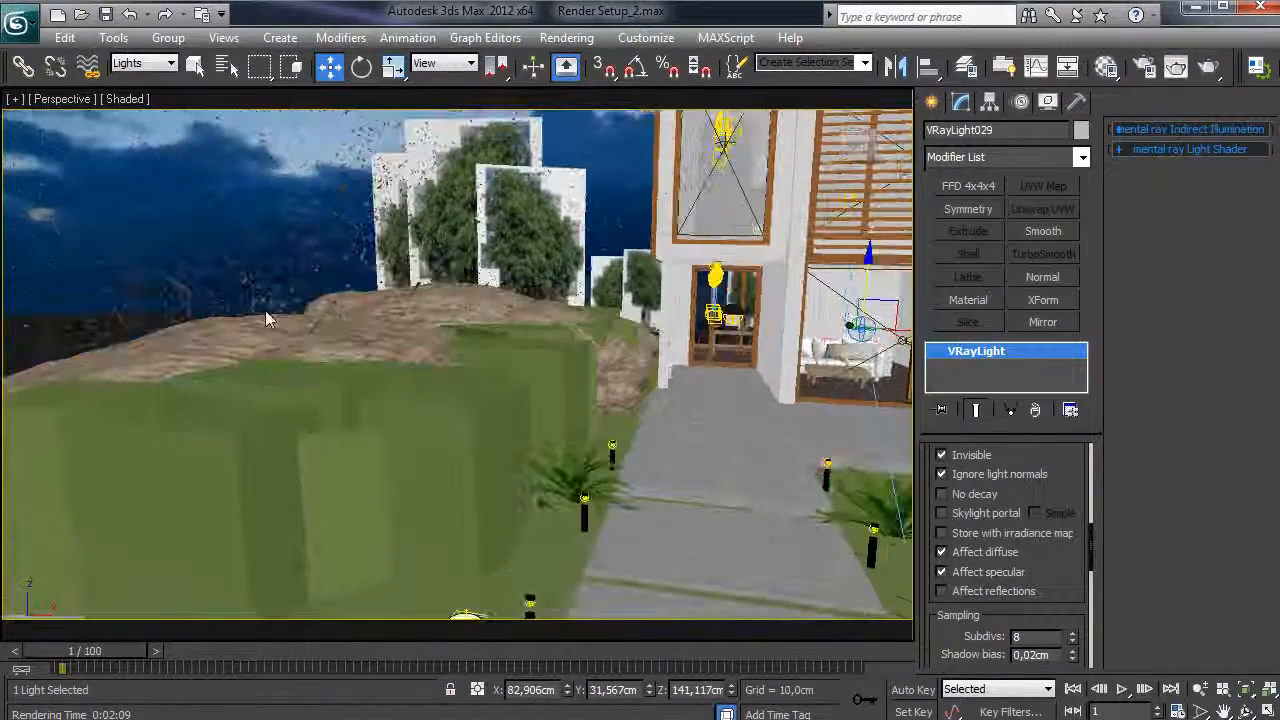
key("m")
left_click_drag(393, 262, 977, 108)
left_click(922, 178)
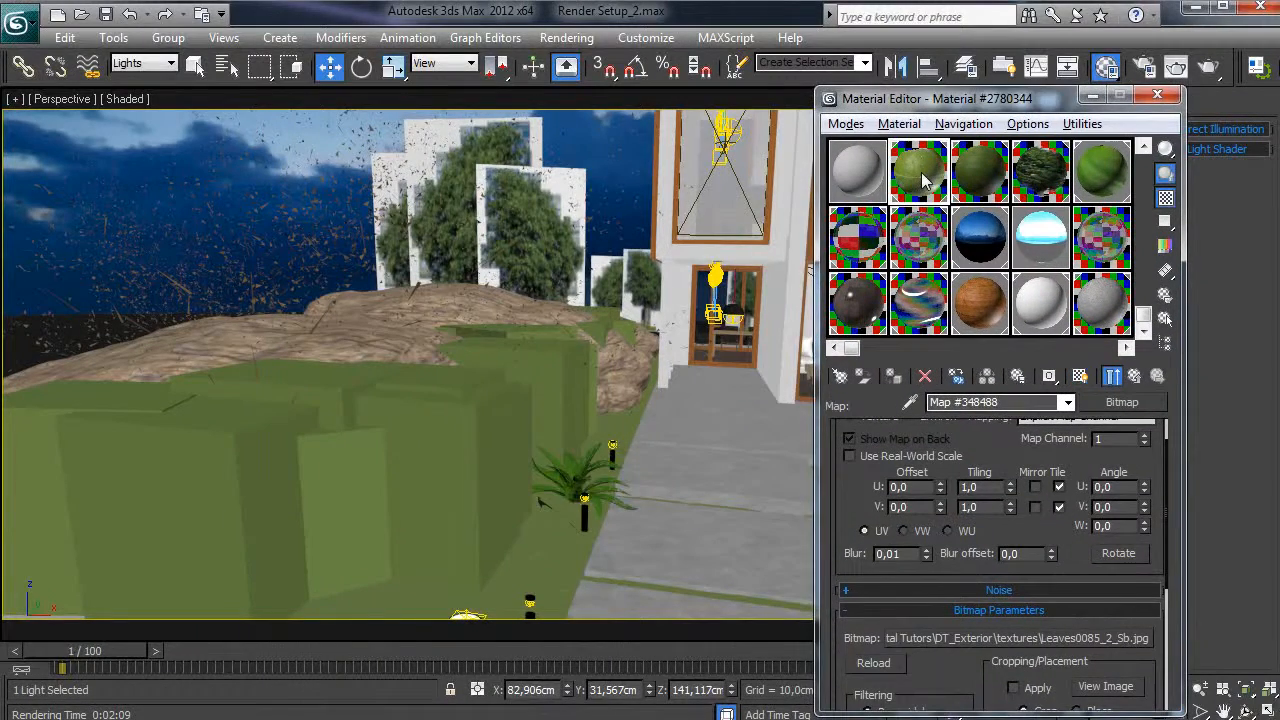
middle_click_drag(479, 356, 503, 346, "alt")
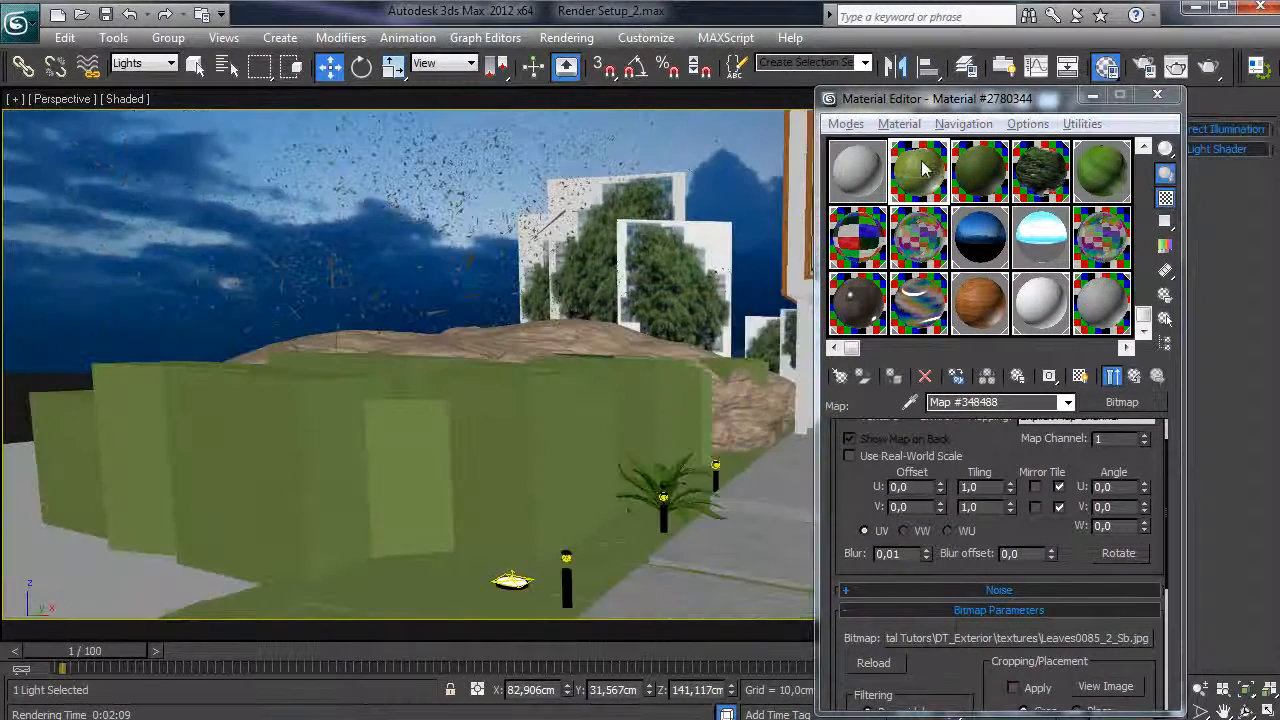
left_click(1157, 376)
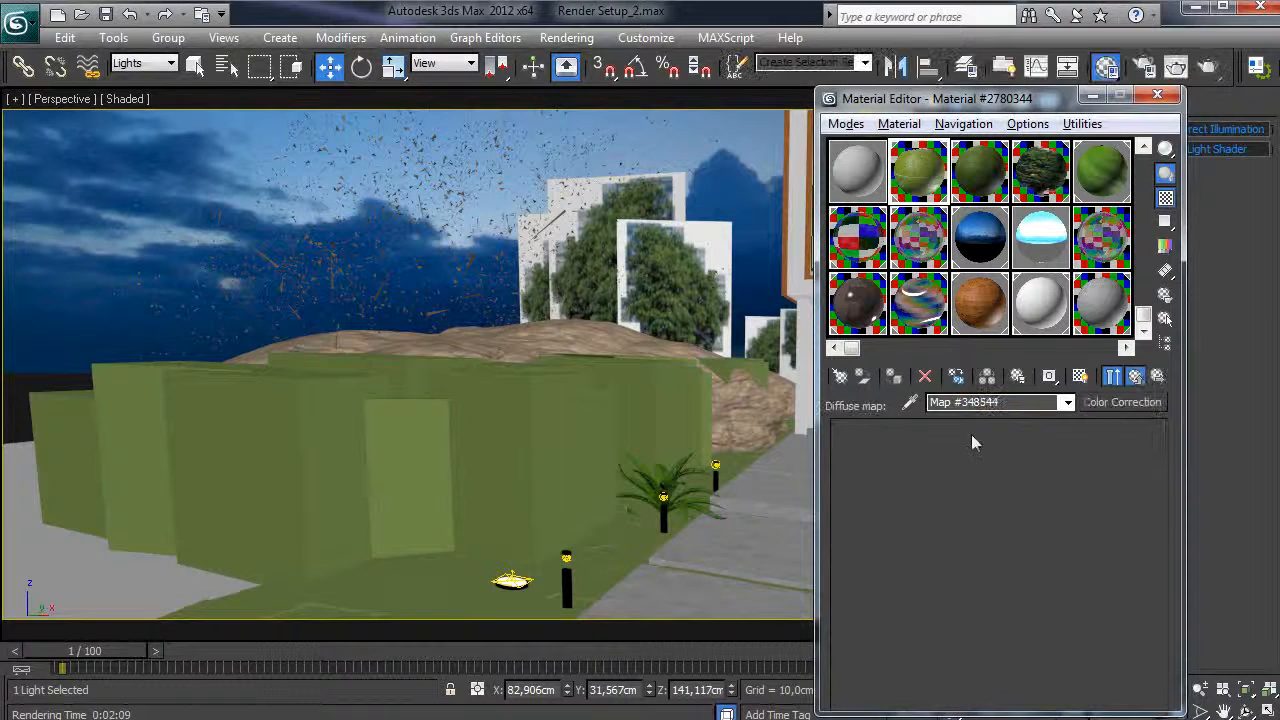
left_click(1136, 378)
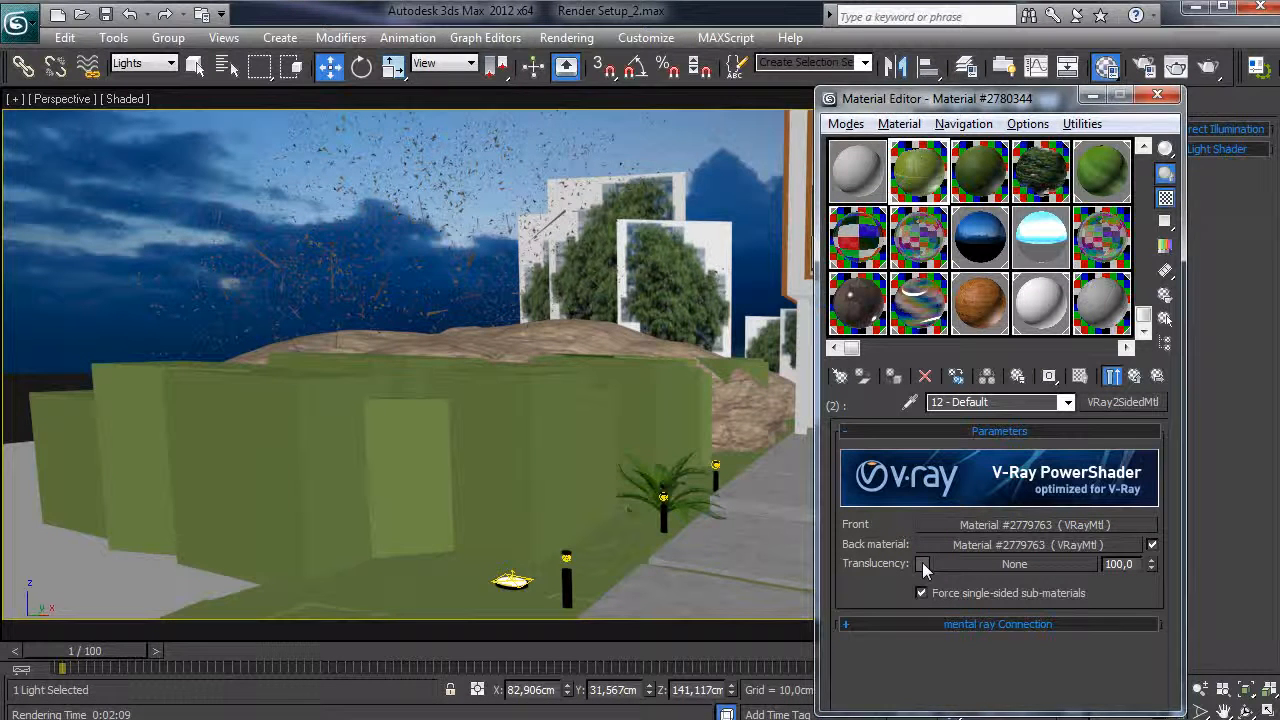
- Check the Translucency colour without changes and open the Front material VRayMtl #2779763
left_click(922, 565)
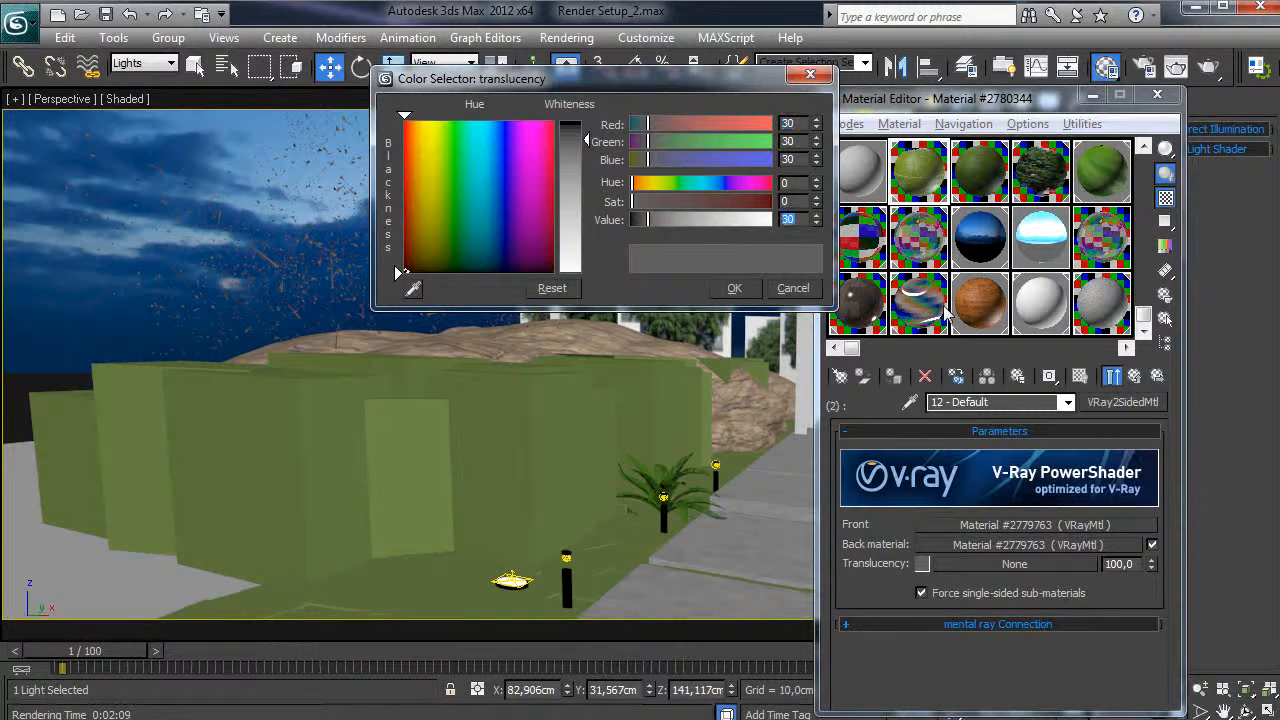
left_click(800, 292)
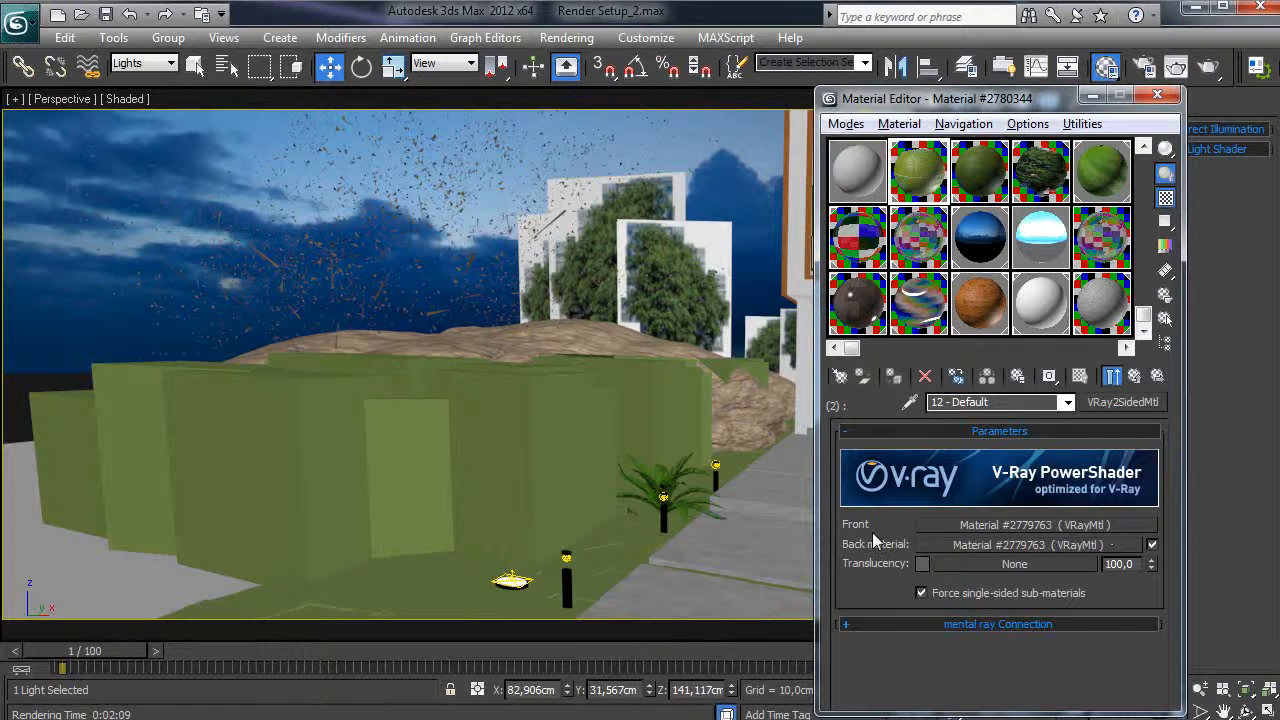
left_click(1025, 524)
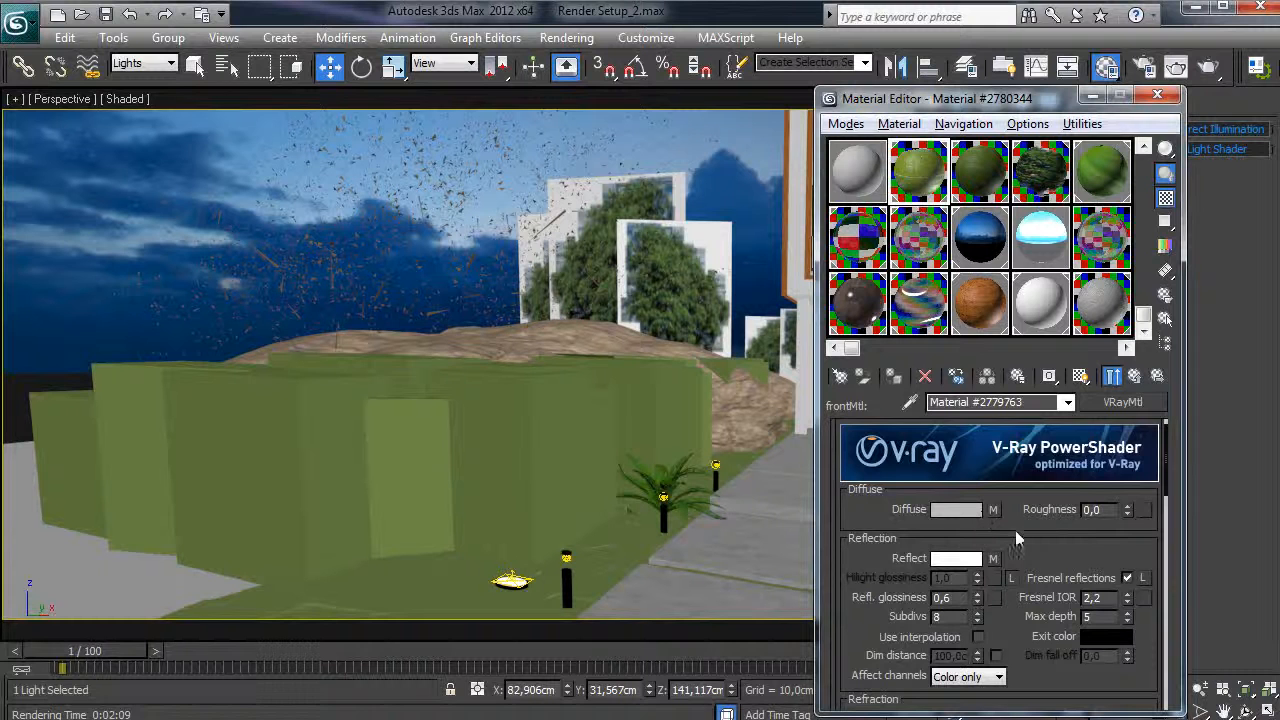
scroll(1008, 530, "down", 2)
scroll(1033, 515, "down", 1)
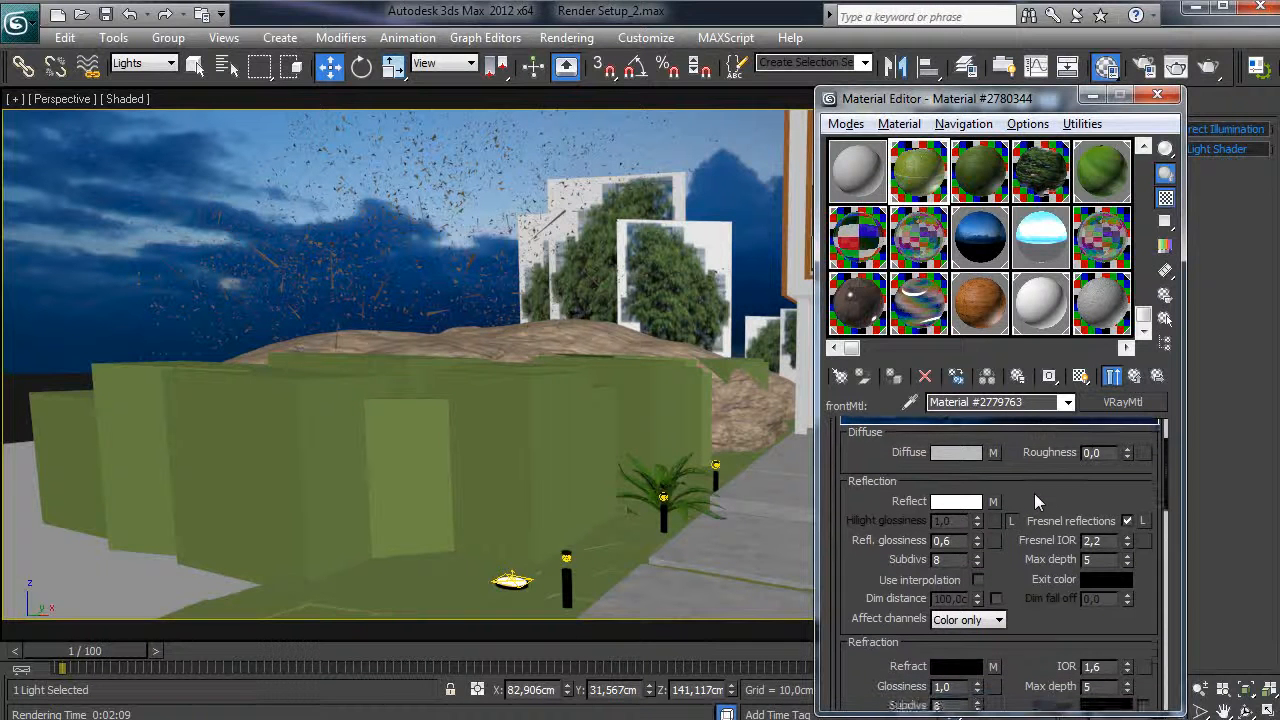
- Inspect the diffuse Color Correction map and preview its Leaves0085_2_Sb.jpg bitmap
left_click(993, 464)
scroll(942, 487, "down", 1)
scroll(940, 608, "down", 3)
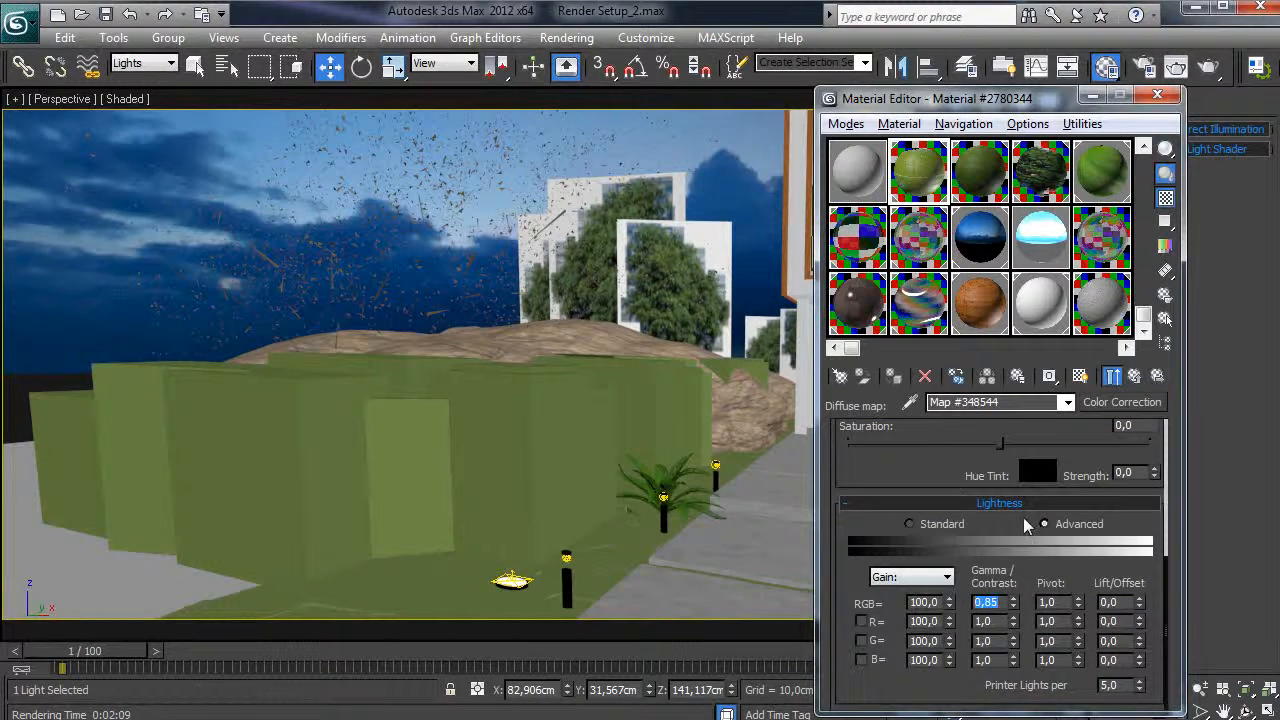
scroll(962, 620, "up", 5)
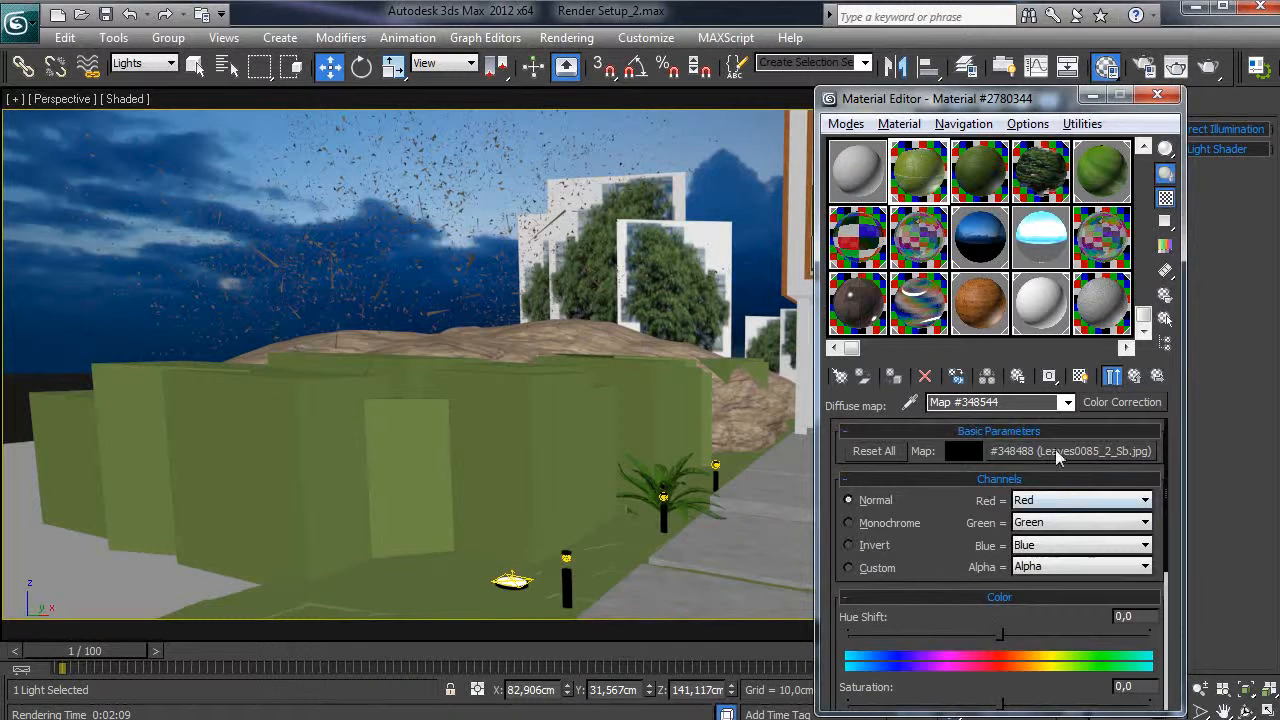
left_click(1055, 449)
scroll(939, 527, "down", 5)
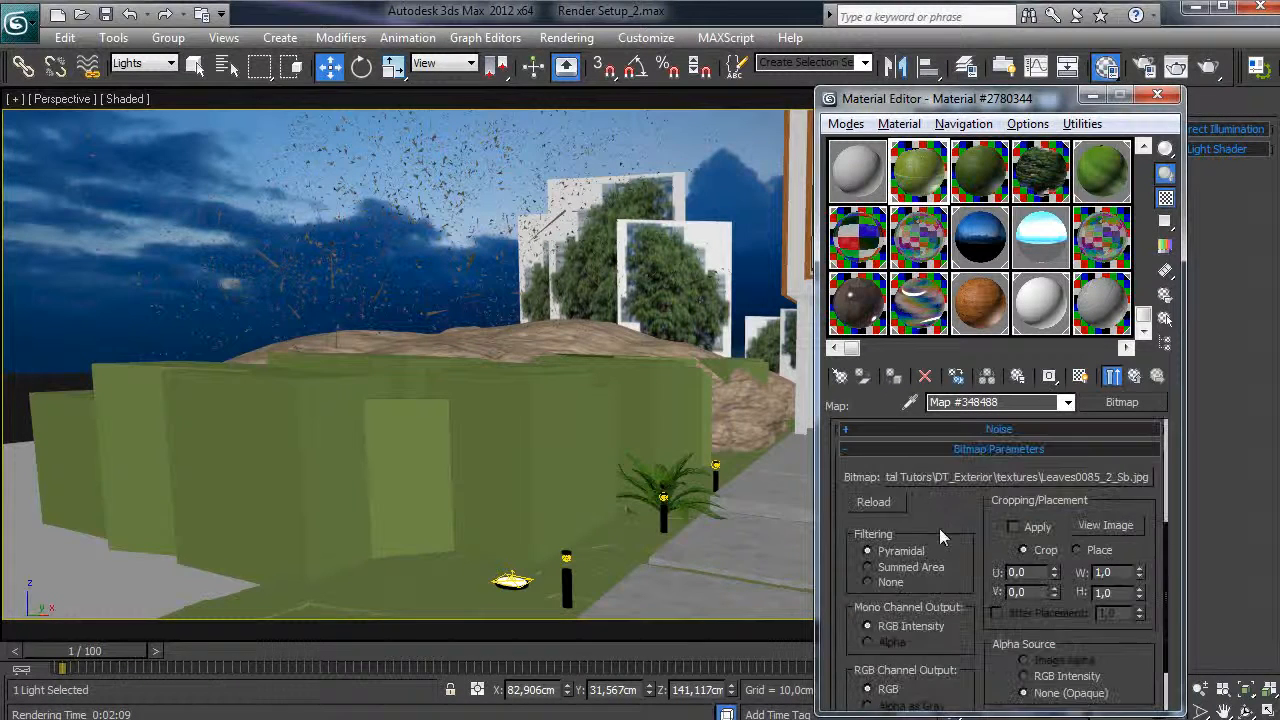
left_click(1105, 525)
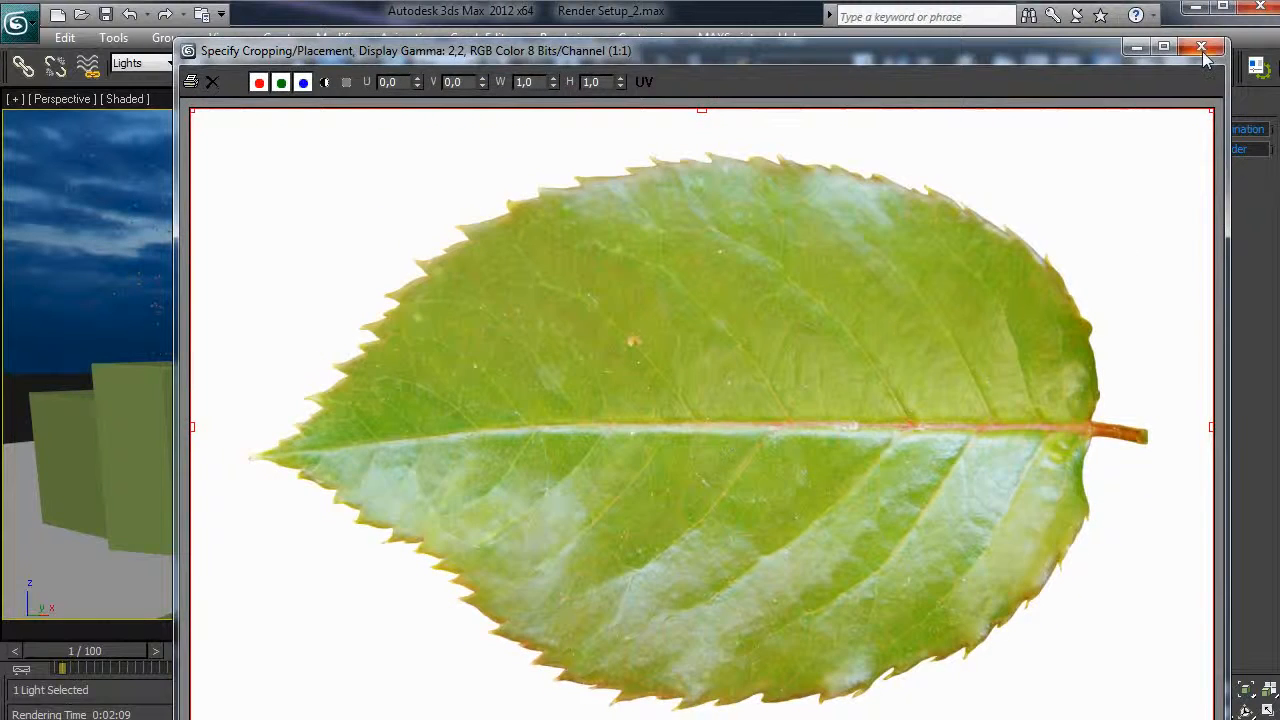
left_click(1201, 47)
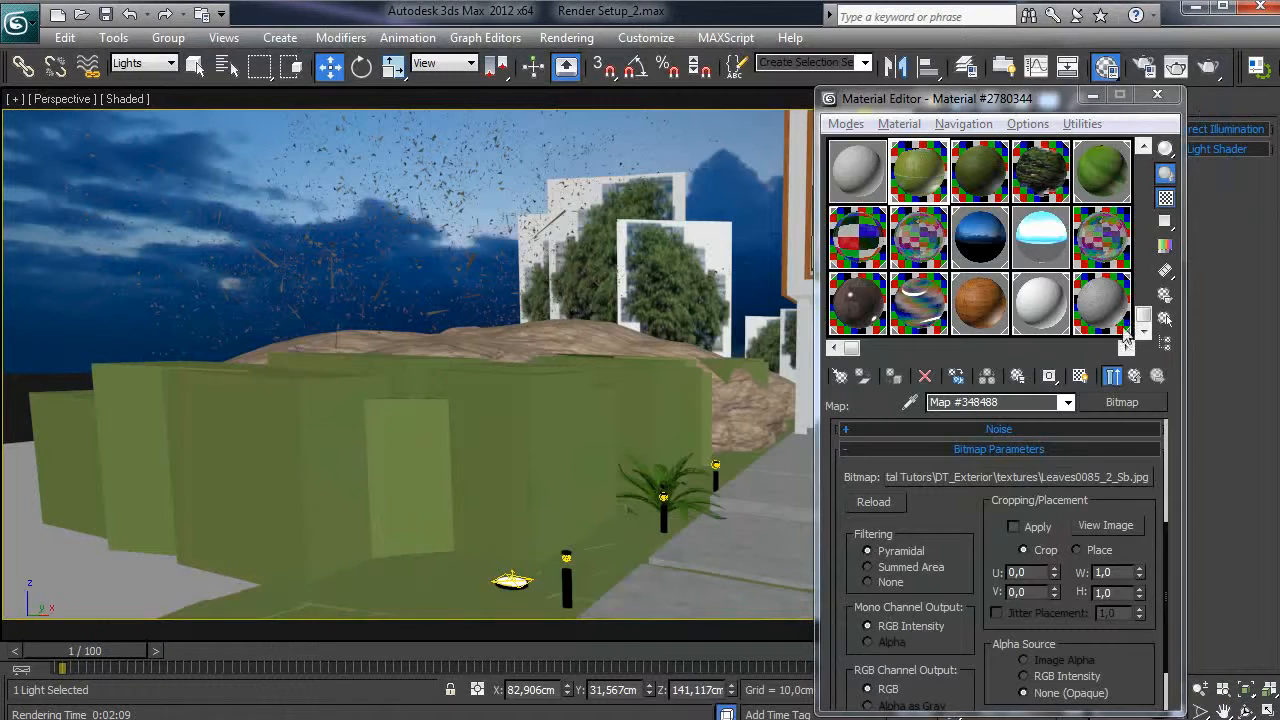
- Return to the front VRayMtl and open its Reflect map
left_click(1140, 373)
left_click(1135, 375)
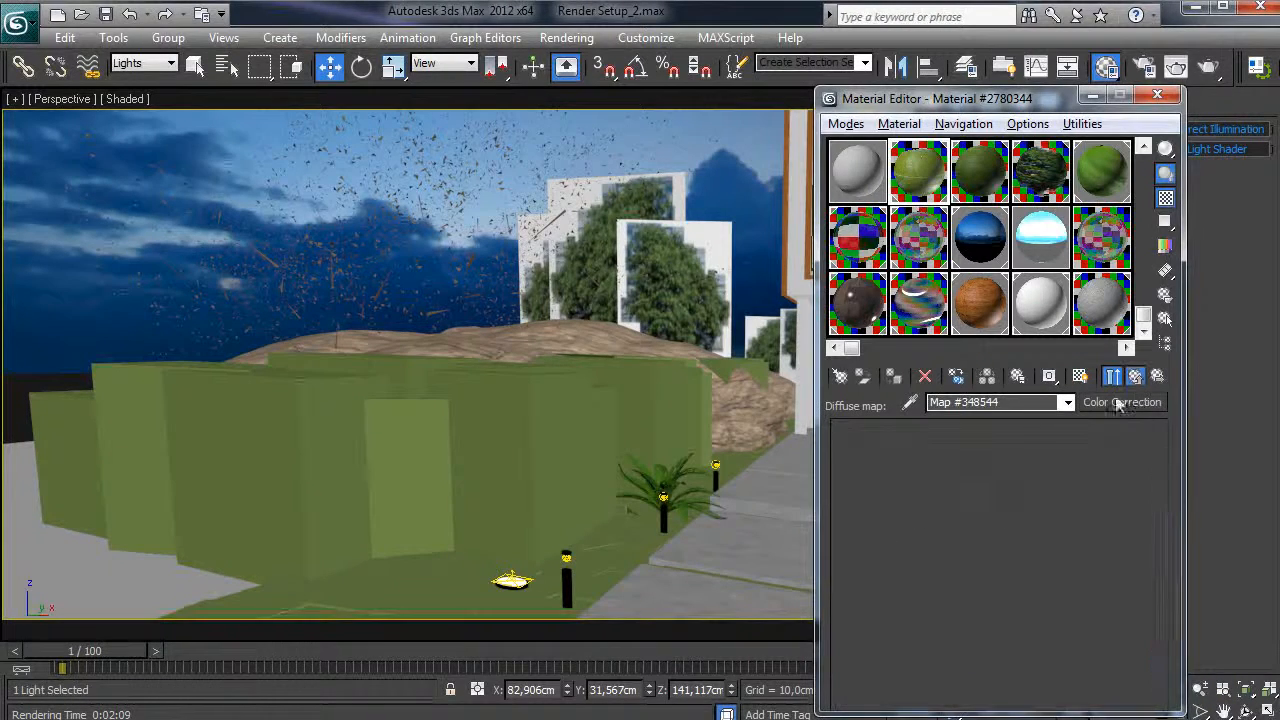
scroll(948, 487, "down", 1)
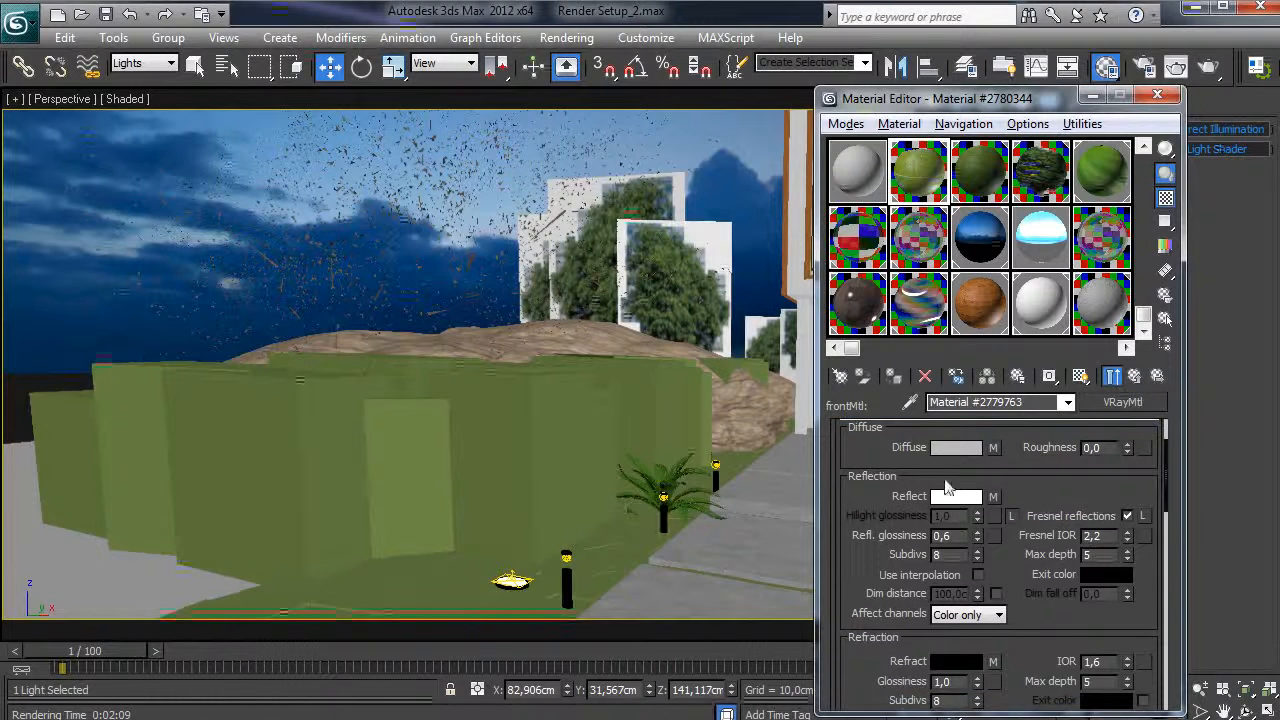
left_click(995, 497)
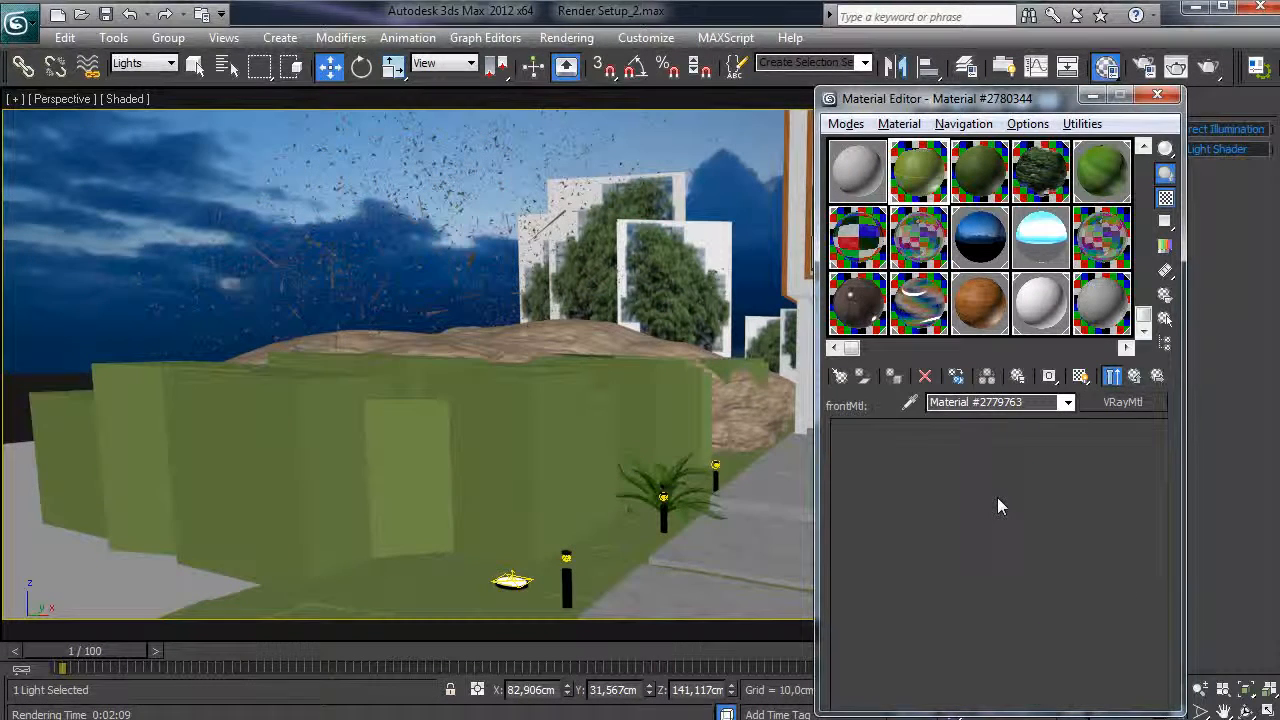
- Replace the front material's reflect map bitmap with Leaves0120_35_reflection.jpg
scroll(852, 567, "down", 5)
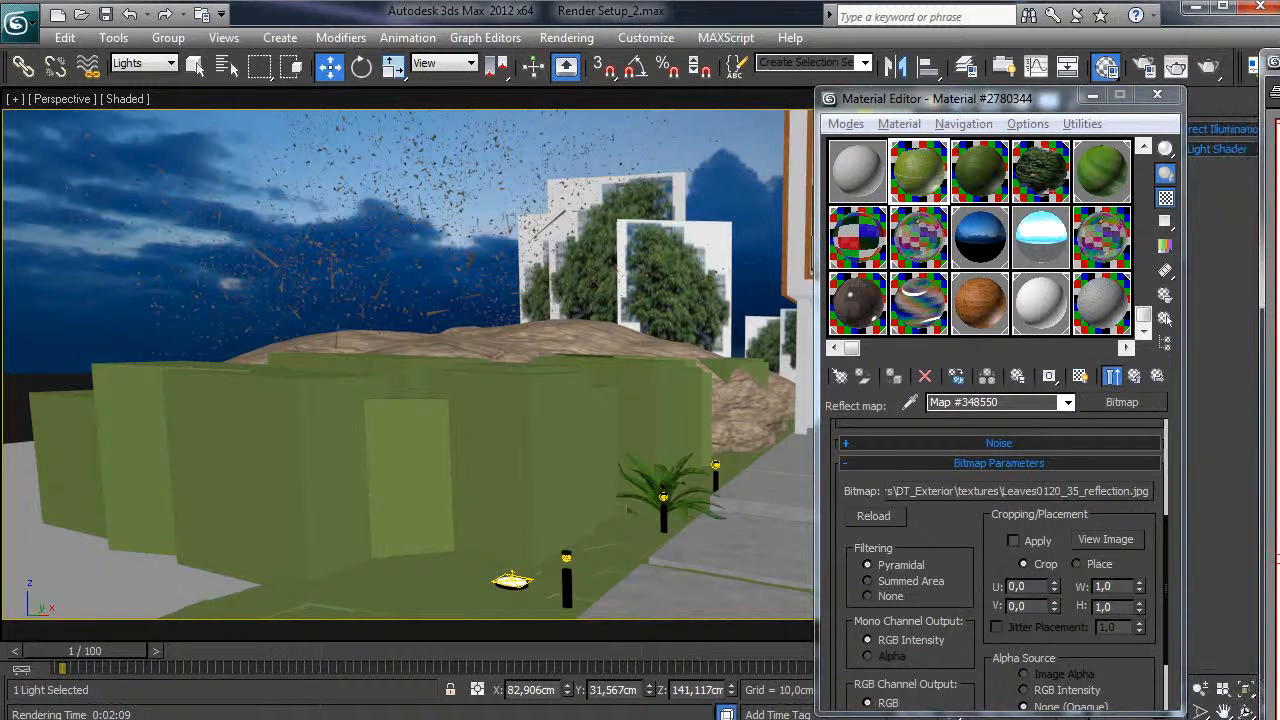
left_click_drag(1279, 77, 985, 63)
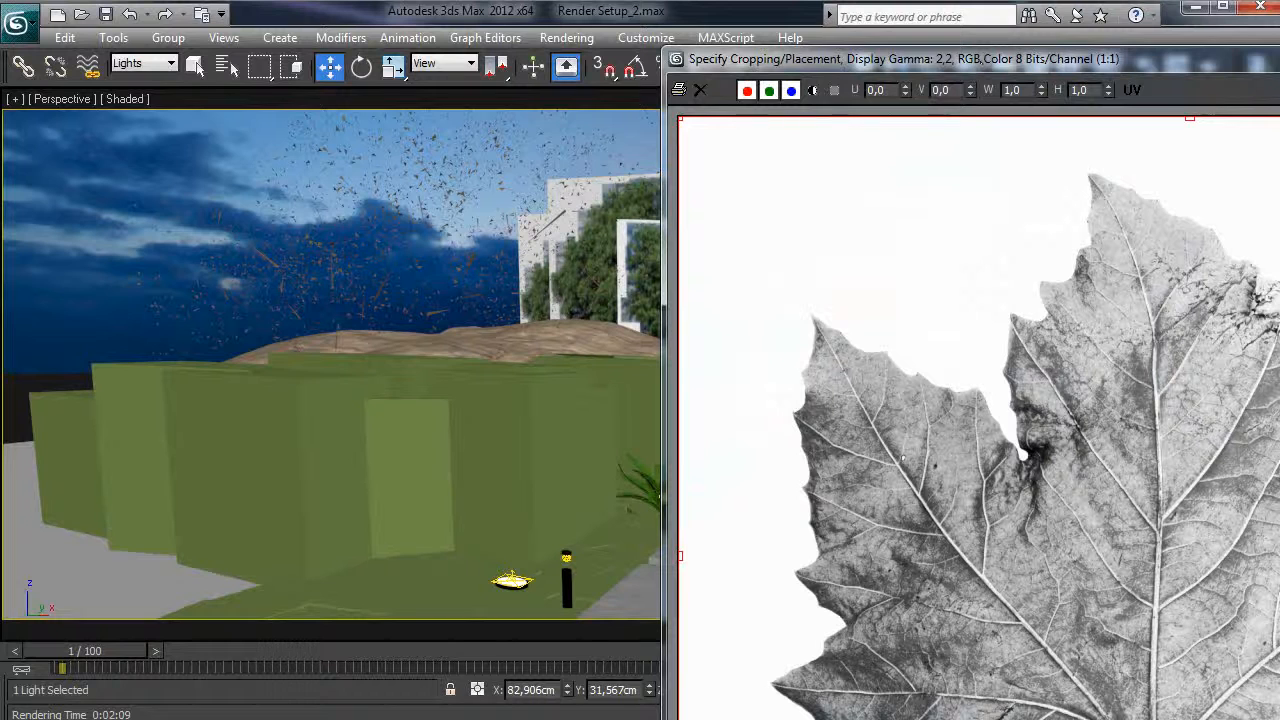
key("Escape")
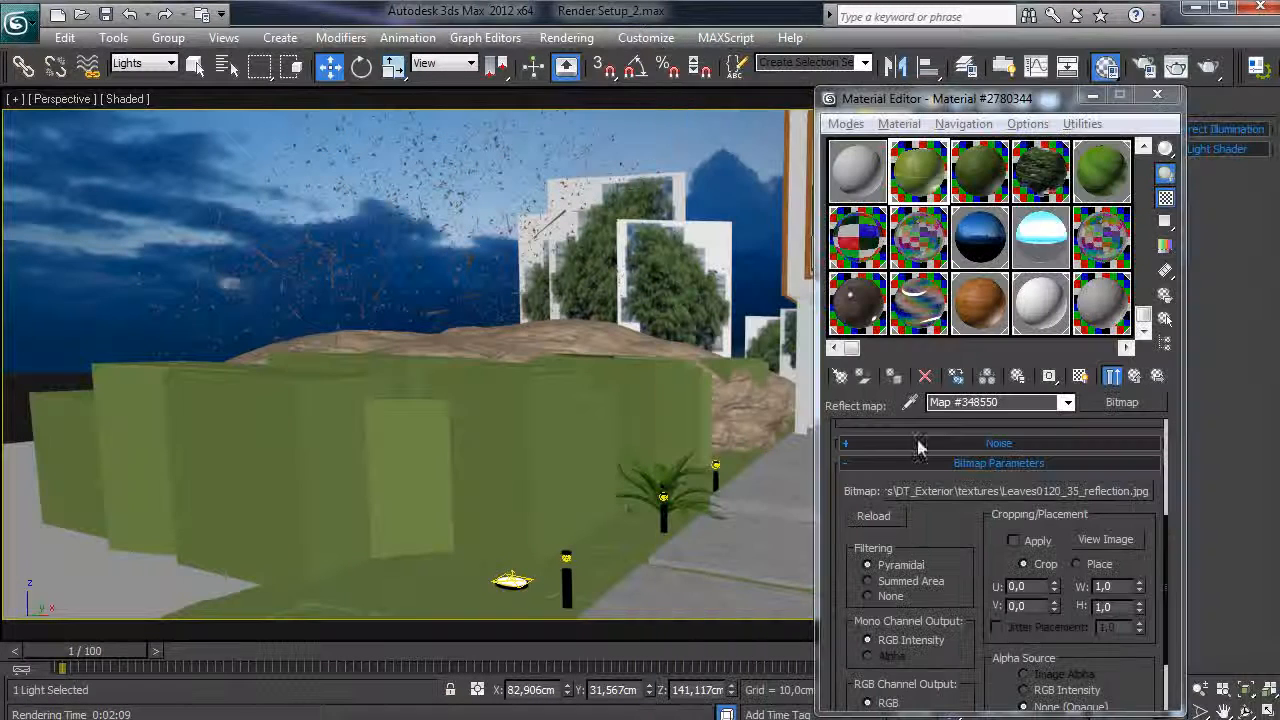
left_click(1135, 375)
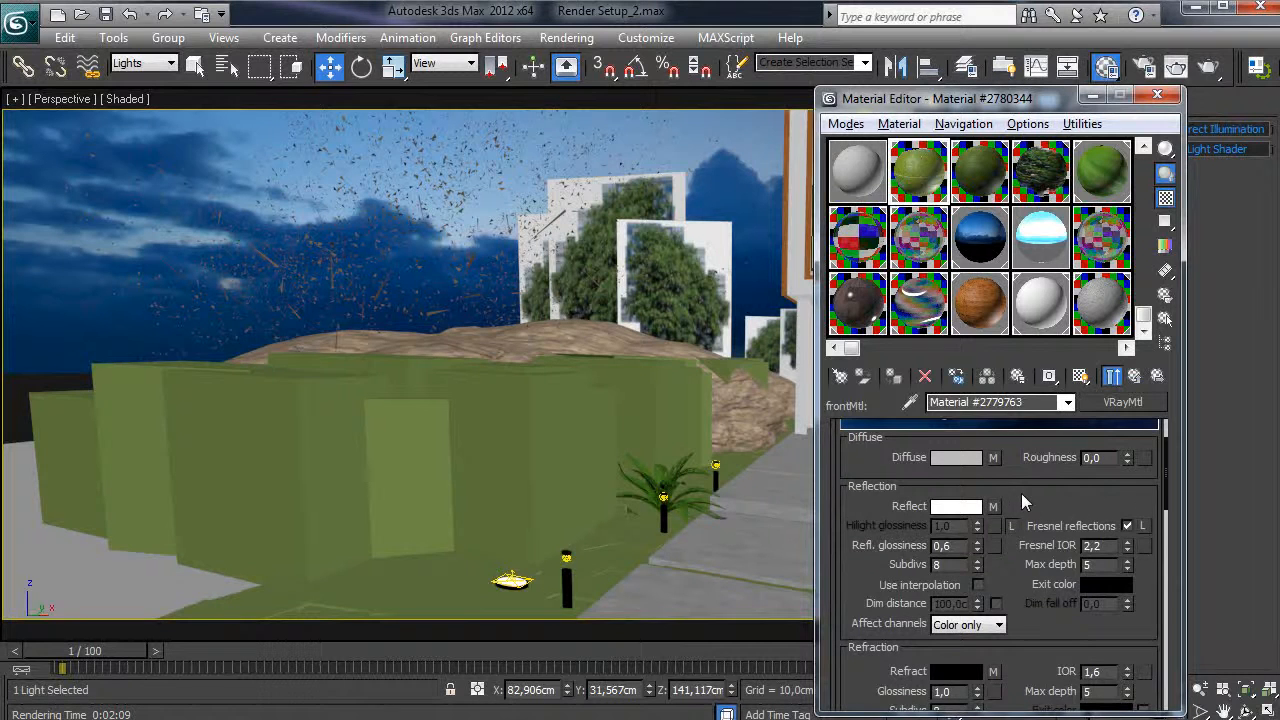
left_click(994, 507)
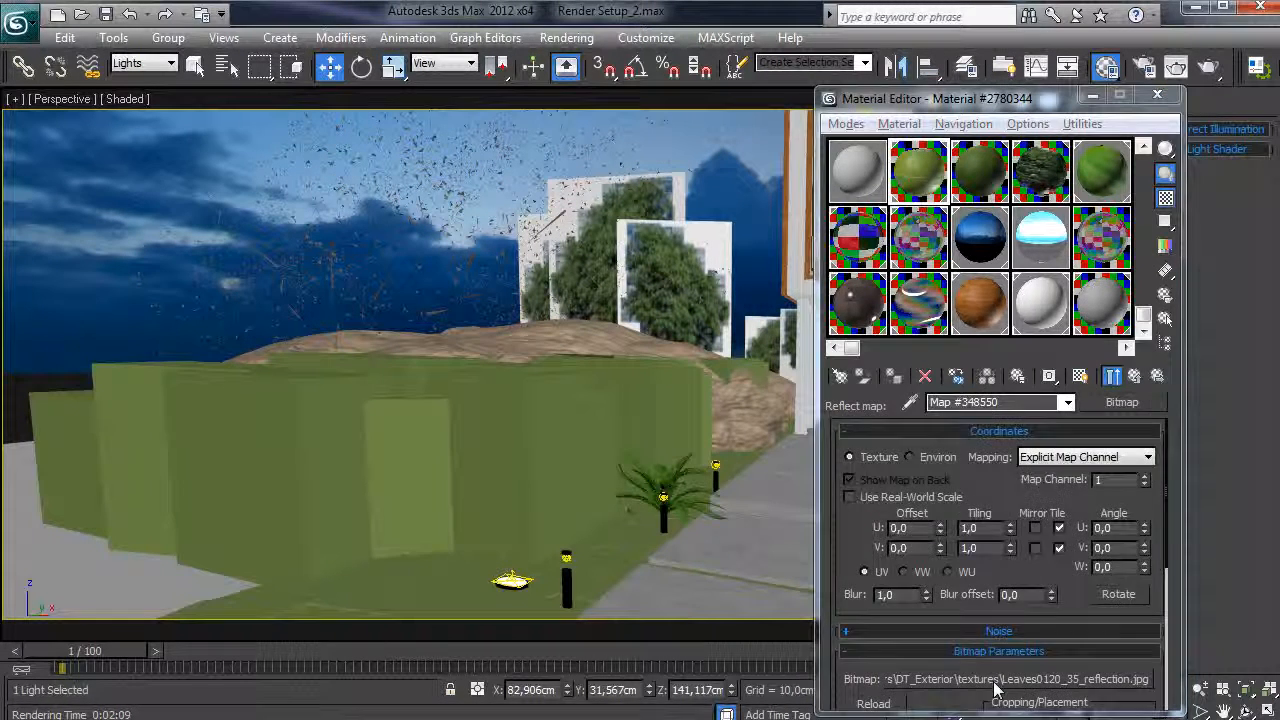
left_click(995, 680)
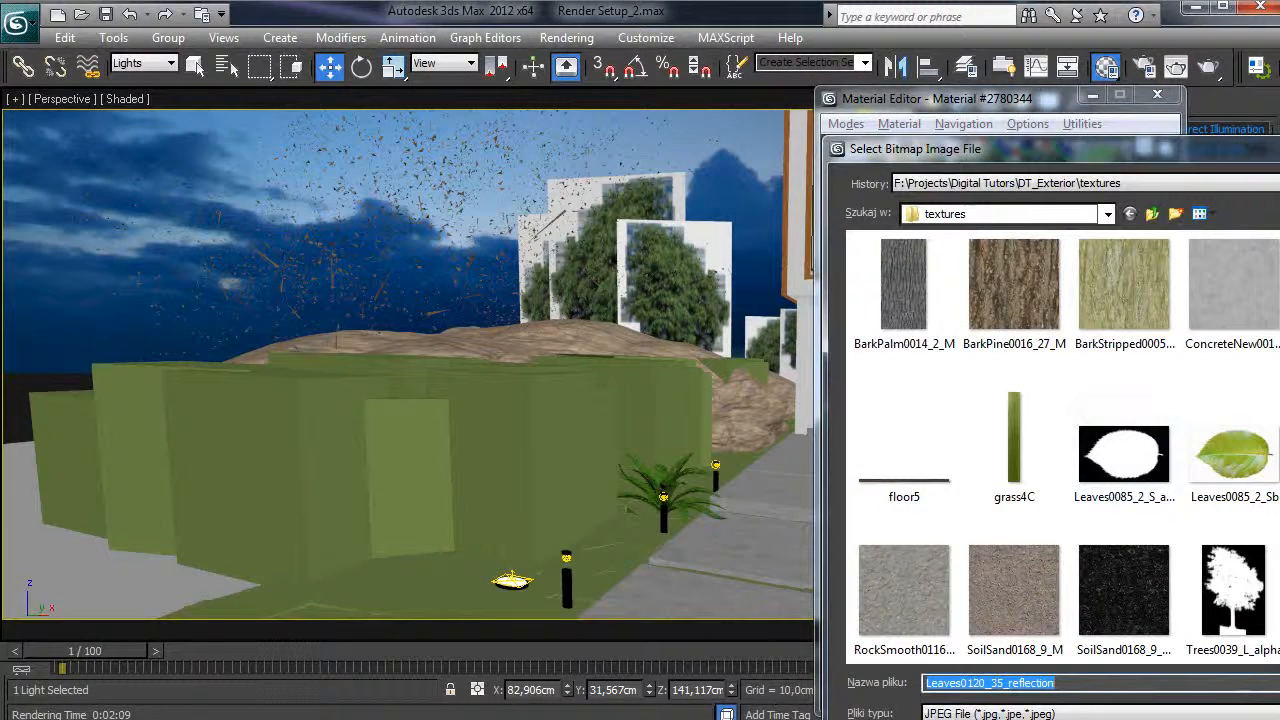
double_click(1279, 455)
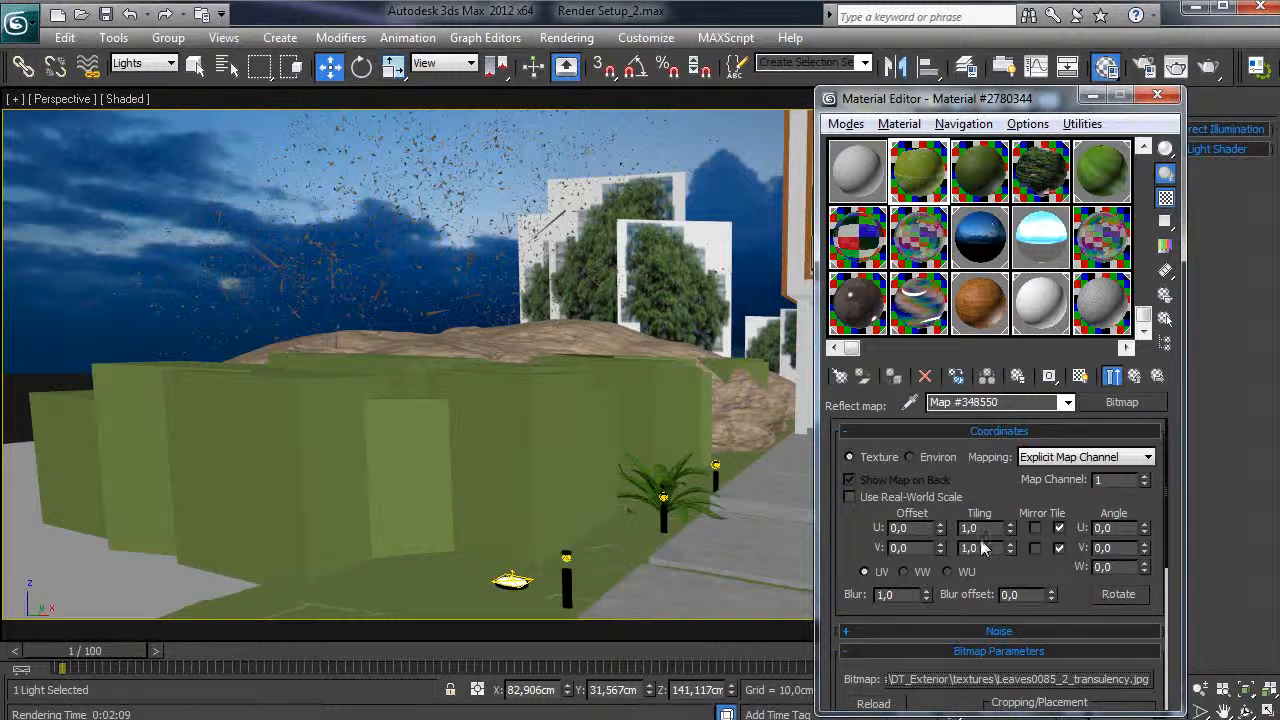
left_click(1010, 679)
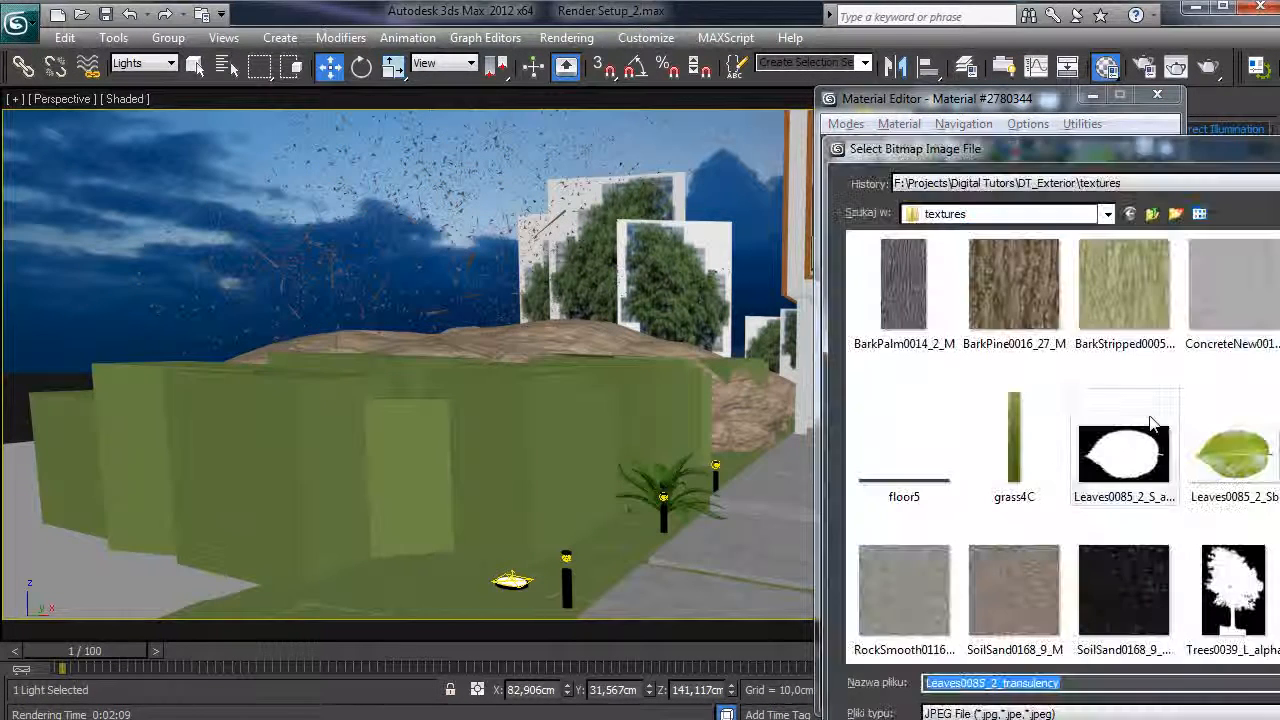
double_click(1279, 455)
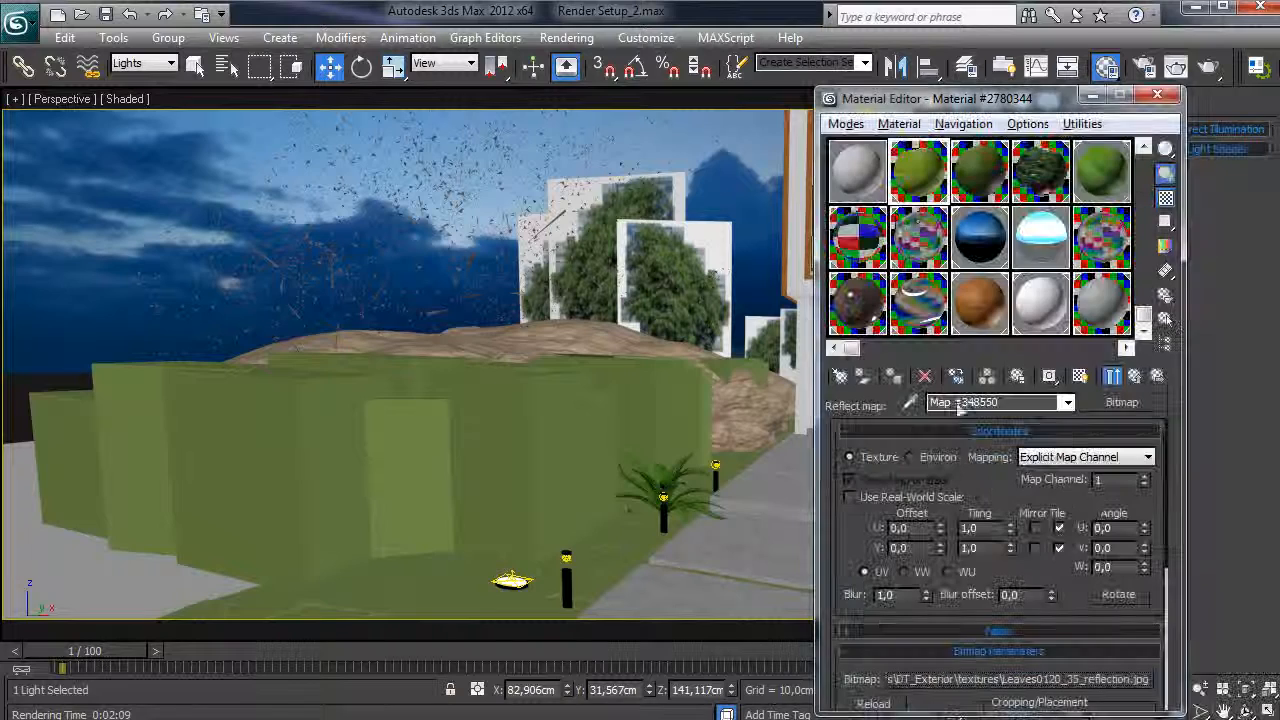
- Review the front VRayMtl's refraction and translucency maps, previewing the translucency leaf image
left_click(1135, 377)
left_click_drag(868, 571, 952, 467)
left_click_drag(1052, 533, 1053, 497)
left_click_drag(1003, 555, 1001, 523)
left_click_drag(1057, 565, 1058, 715)
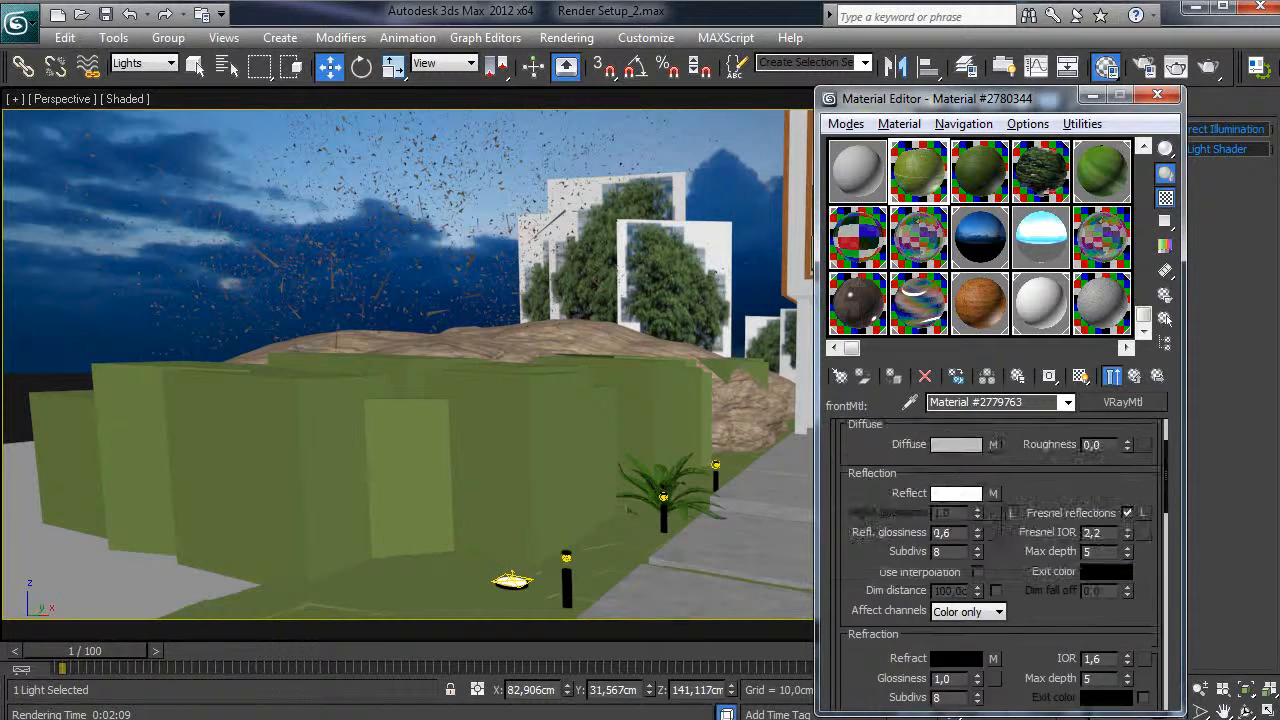
scroll(1003, 497, "down", 5)
left_click(994, 489)
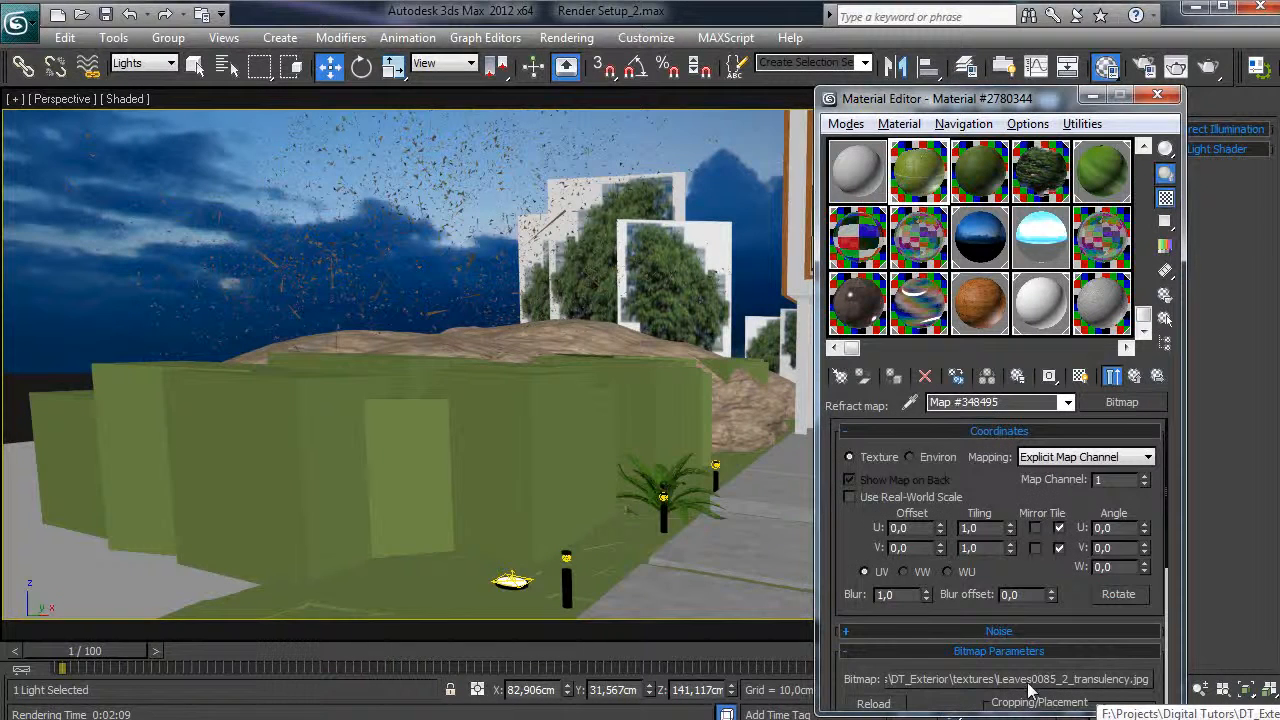
scroll(875, 550, "down", 1)
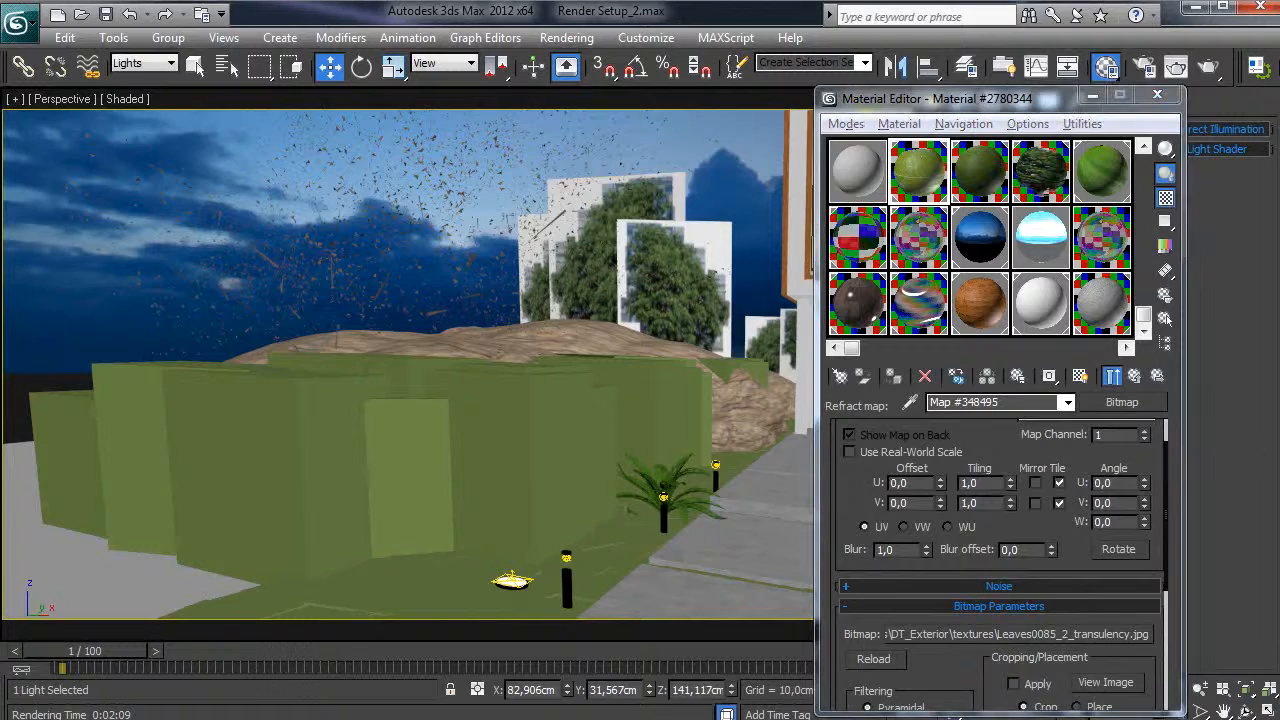
left_click(1105, 682)
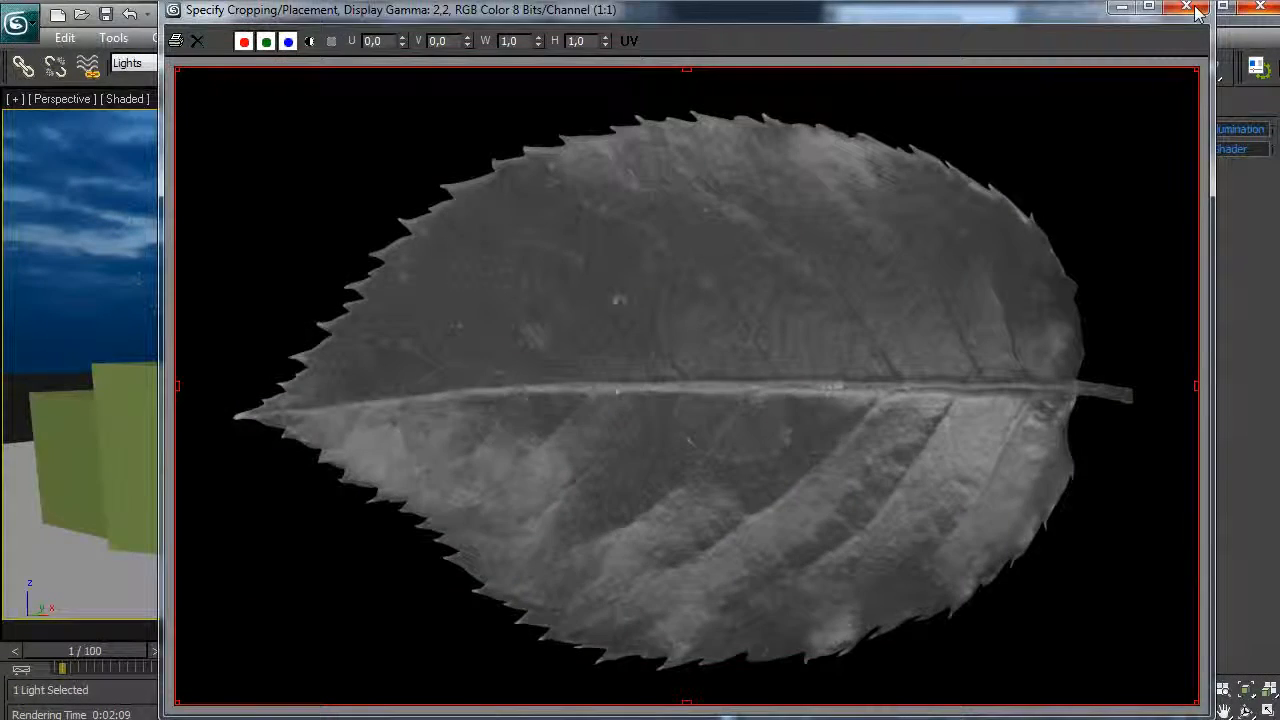
left_click(1188, 8)
left_click(1134, 376)
scroll(853, 575, "down", 10)
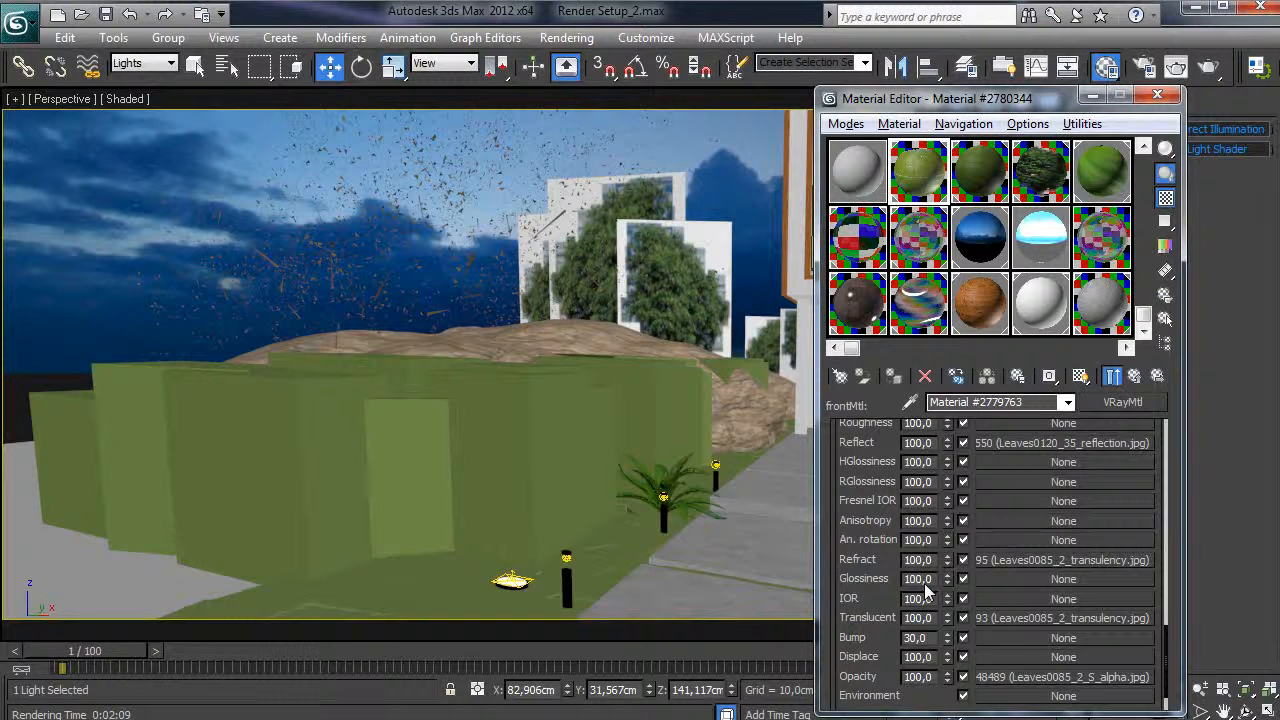
scroll(915, 640, "up", 2)
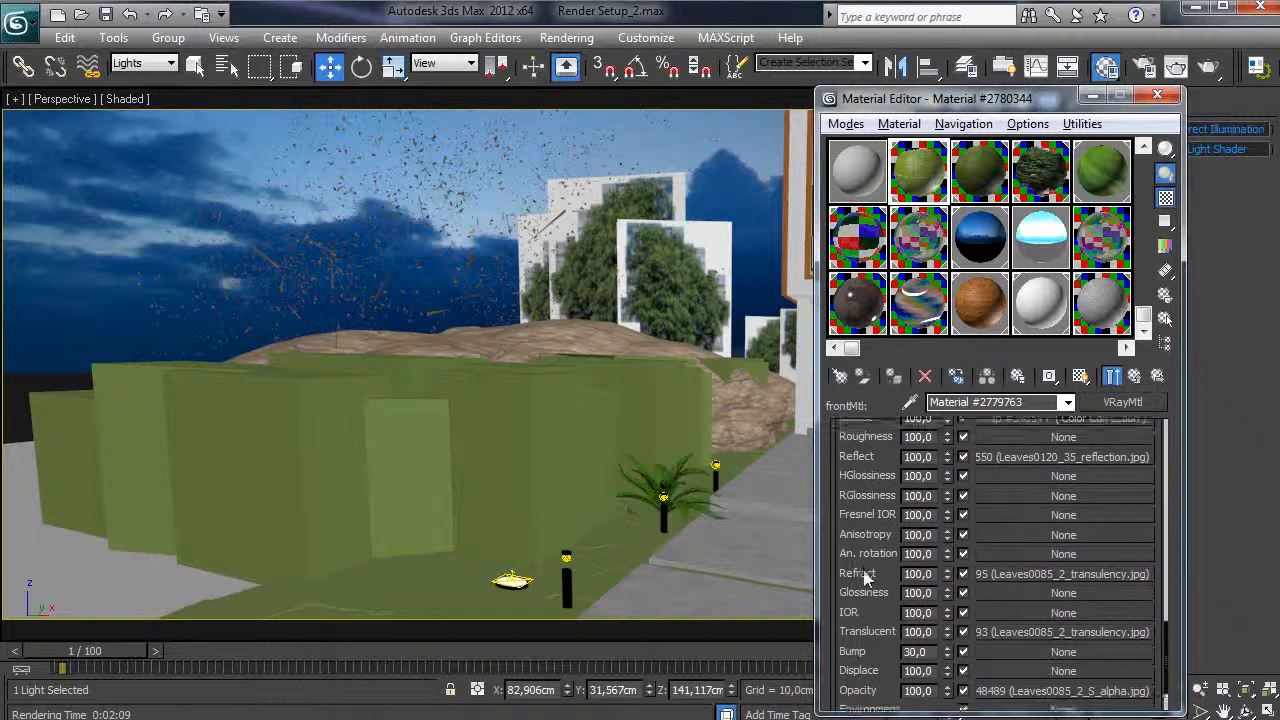
- Check the back material's reflect settings, then view the house through VRayPhysicalCamera001
left_click(1134, 376)
left_click(1044, 543)
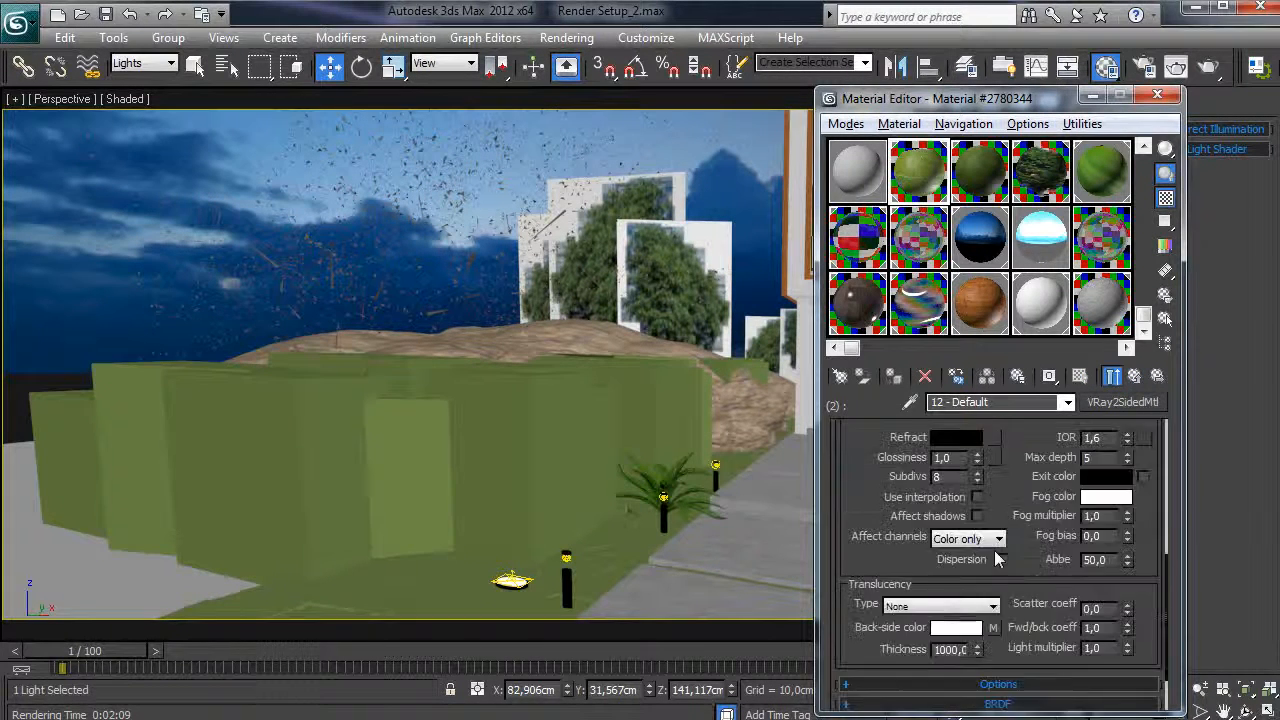
scroll(868, 492, "up", 15)
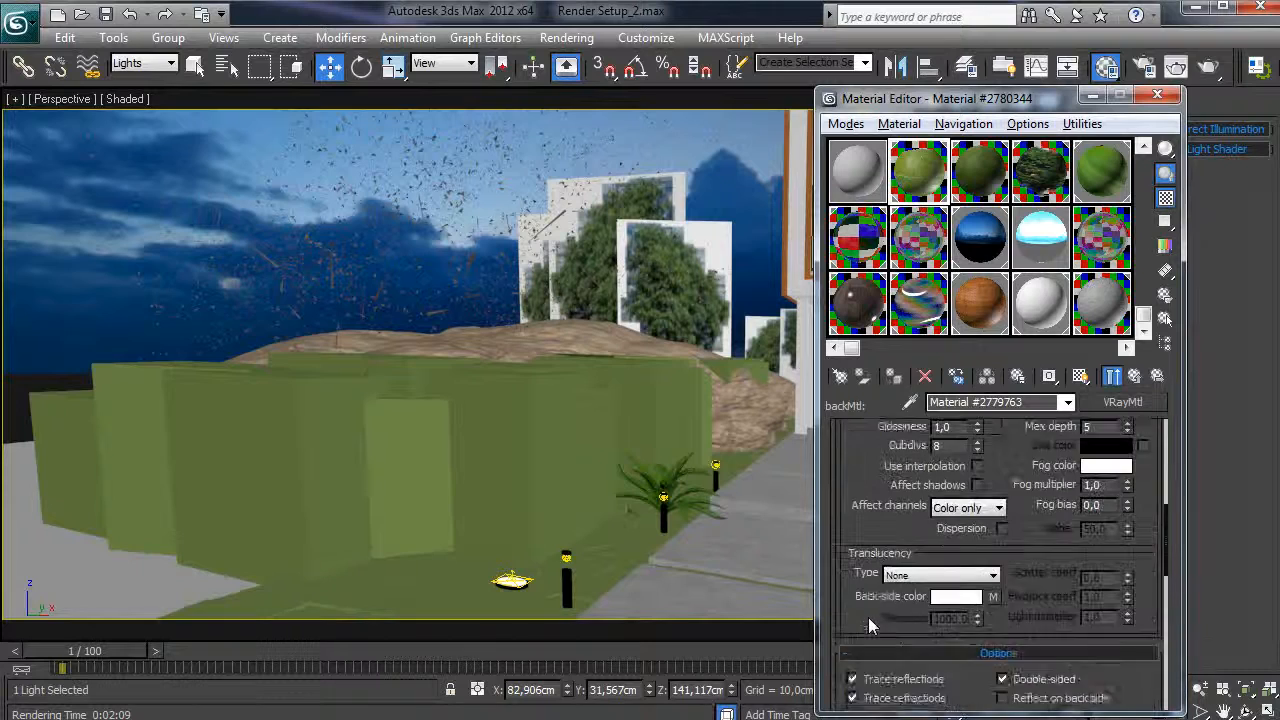
scroll(1093, 617, "down", 15)
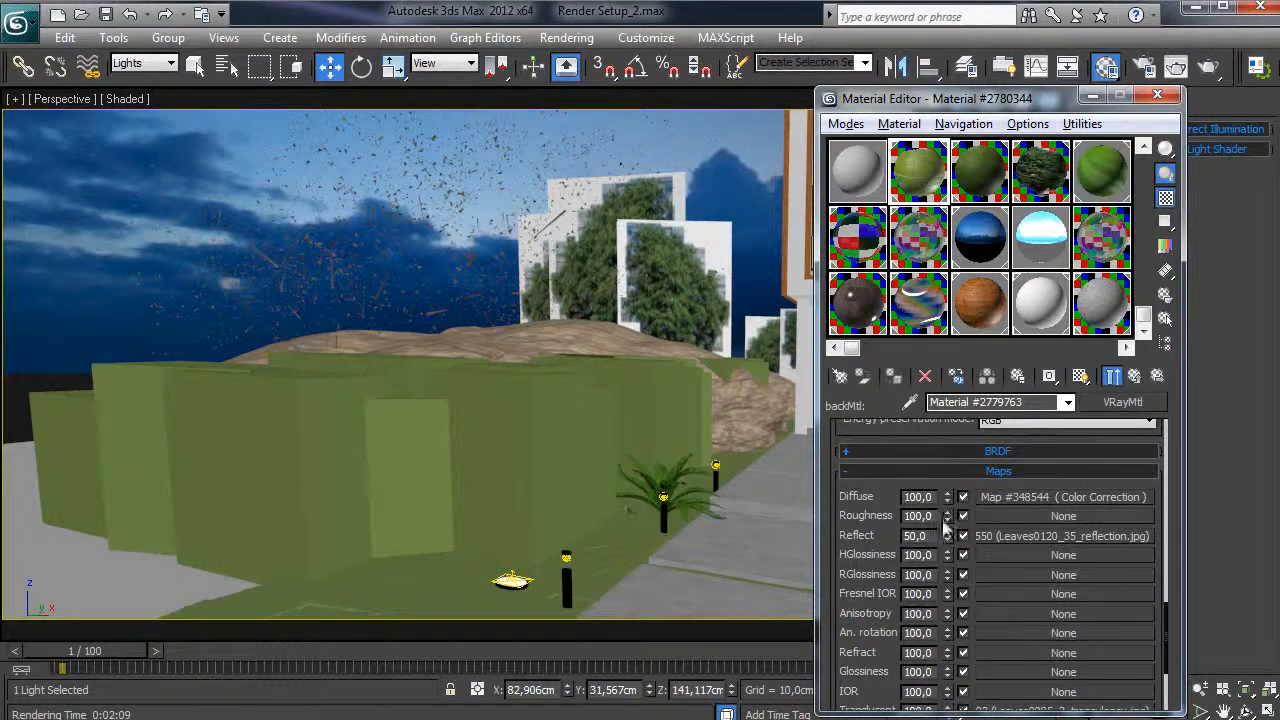
left_click_drag(927, 537, 893, 538)
scroll(895, 560, "down", 3)
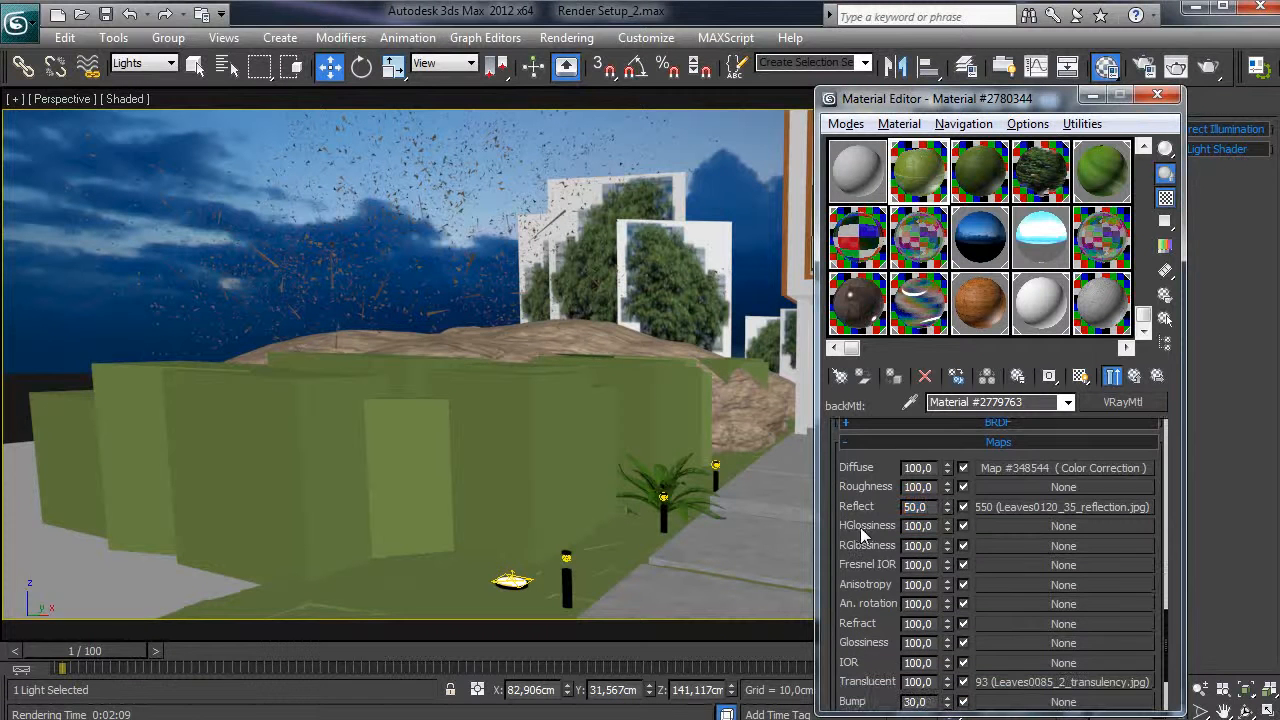
scroll(885, 600, "down", 1)
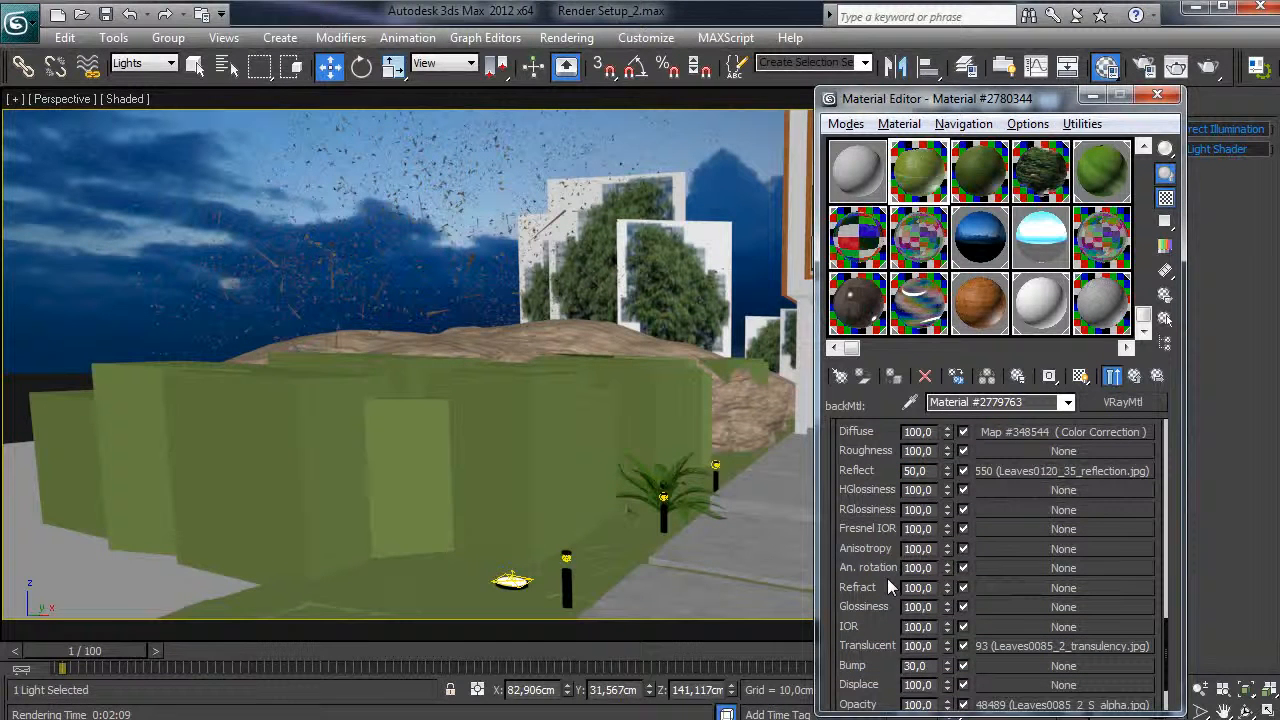
left_click(1136, 377)
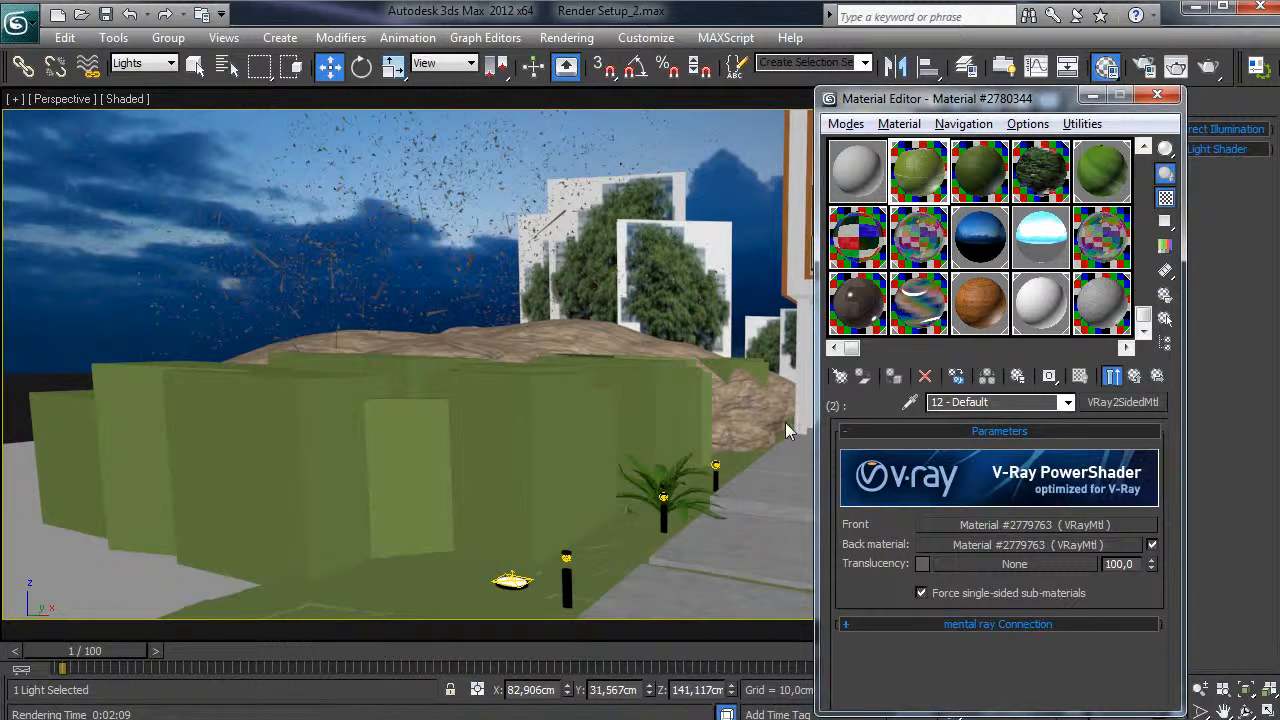
middle_click_drag(786, 422, 772, 417)
key("c")
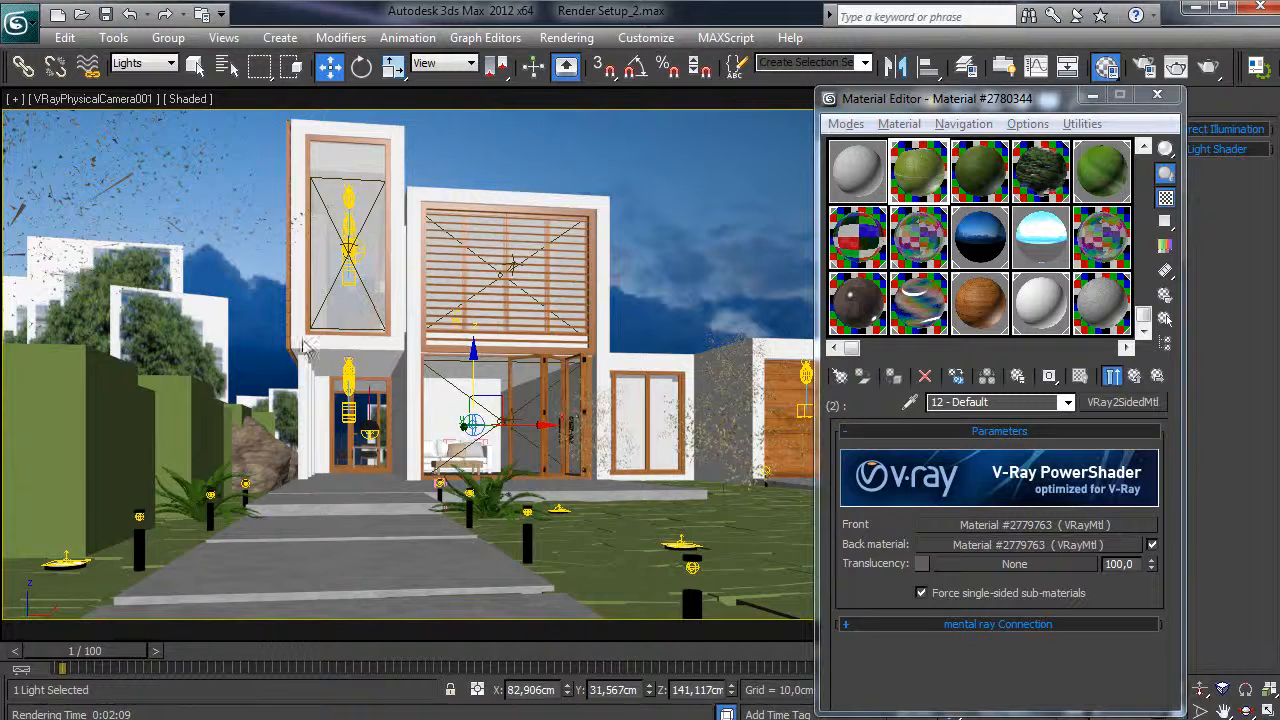
- Set the selection filter to All so every object type can be picked
left_click(207, 338)
left_click(145, 63)
left_click(125, 81)
- Inspect the tree plane in perspective, return to the camera view and select the sky sphere
left_click(212, 360)
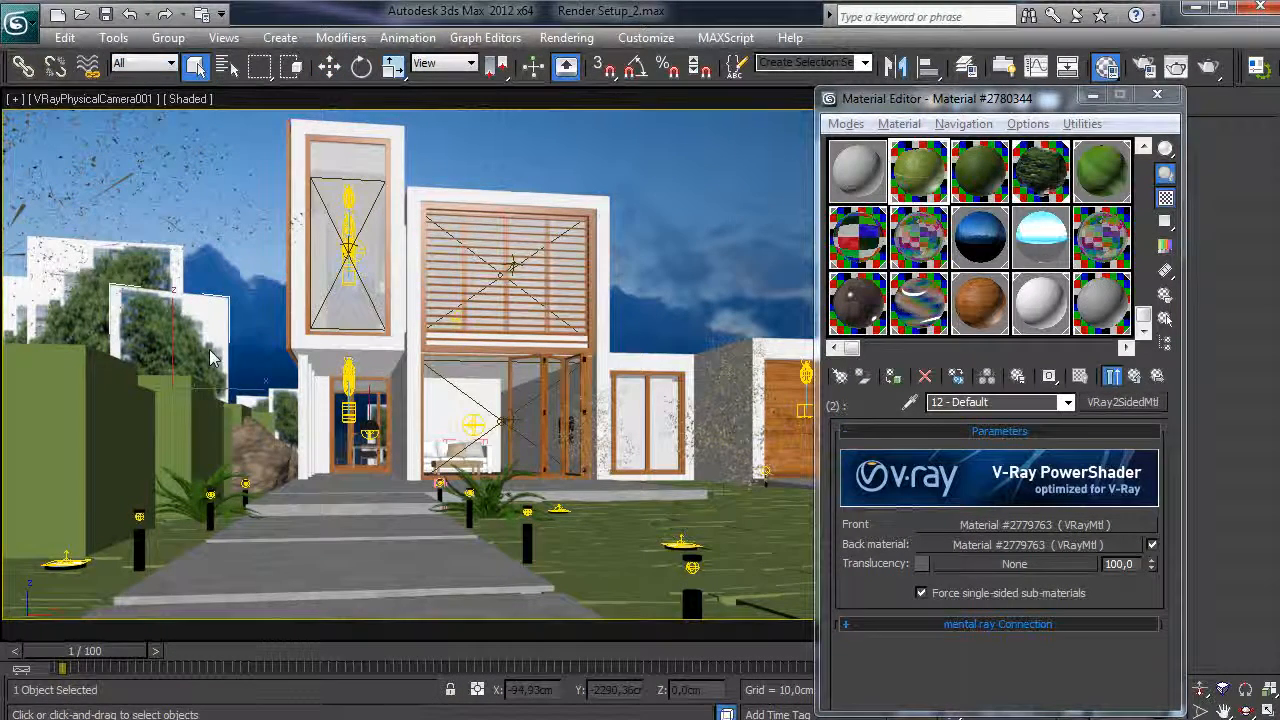
key("p")
key("z")
middle_click_drag(622, 417, 497, 393, "alt")
scroll(493, 393, "down", 5)
key("c")
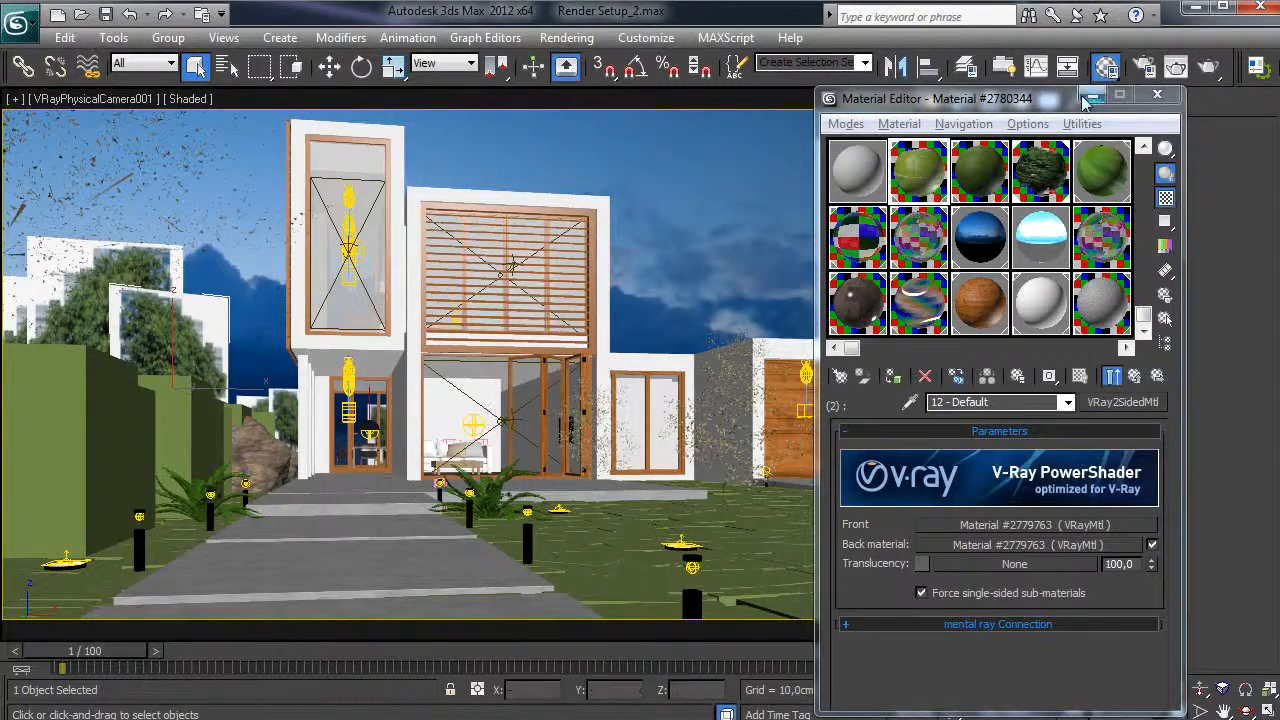
left_click_drag(1030, 100, 1183, 106)
left_click(683, 267)
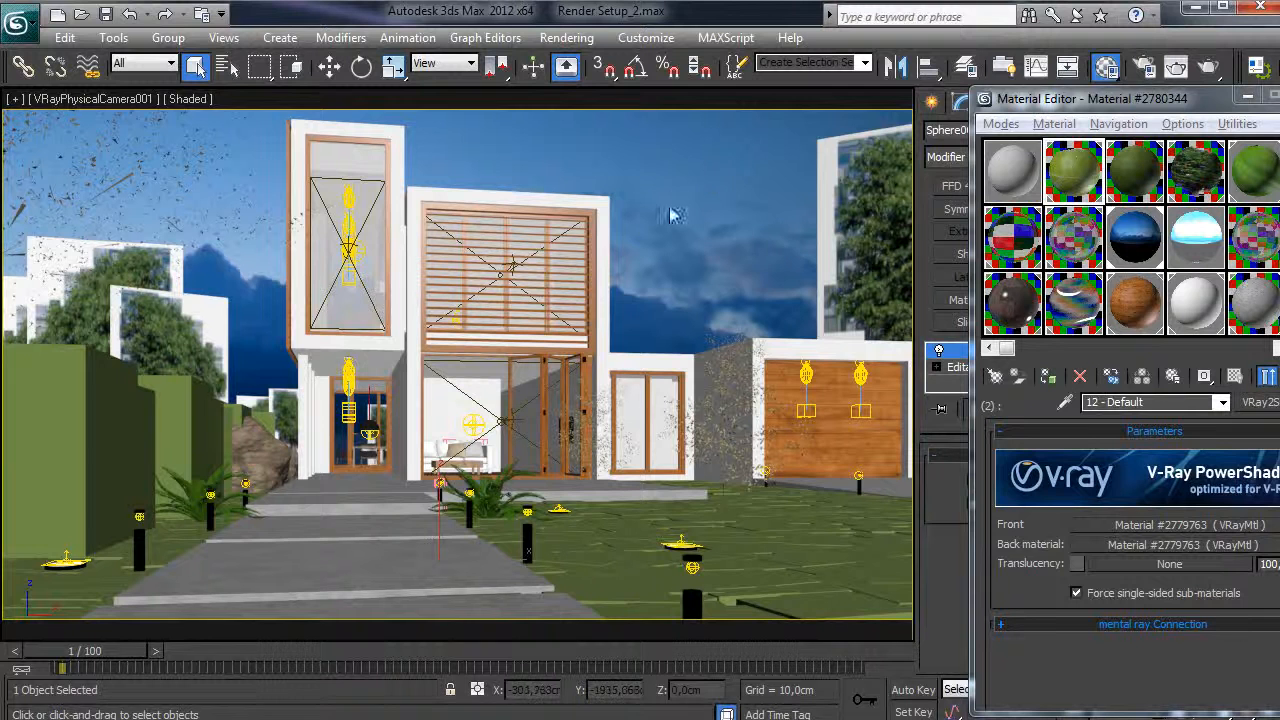
- Set the sky bitmap's U tiling to 3,0 in slot 09 - Default
left_click(1016, 296)
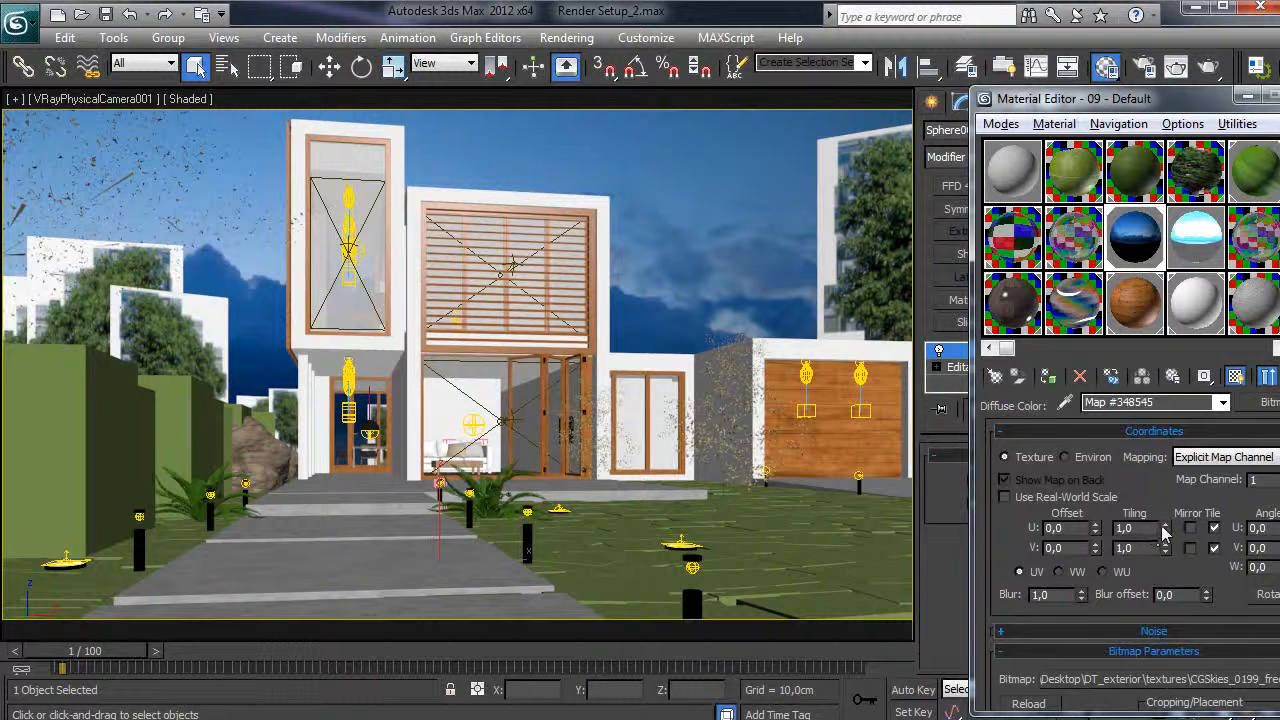
double_click(1125, 527)
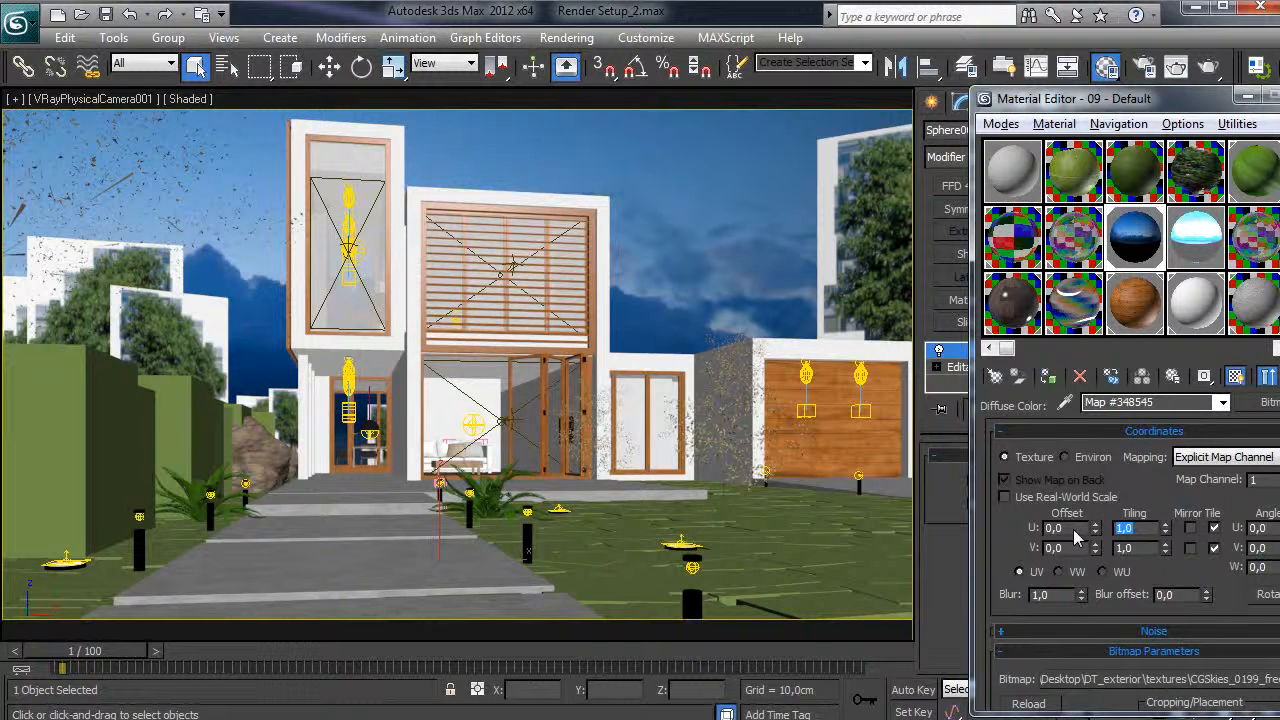
type("2")
key("Return")
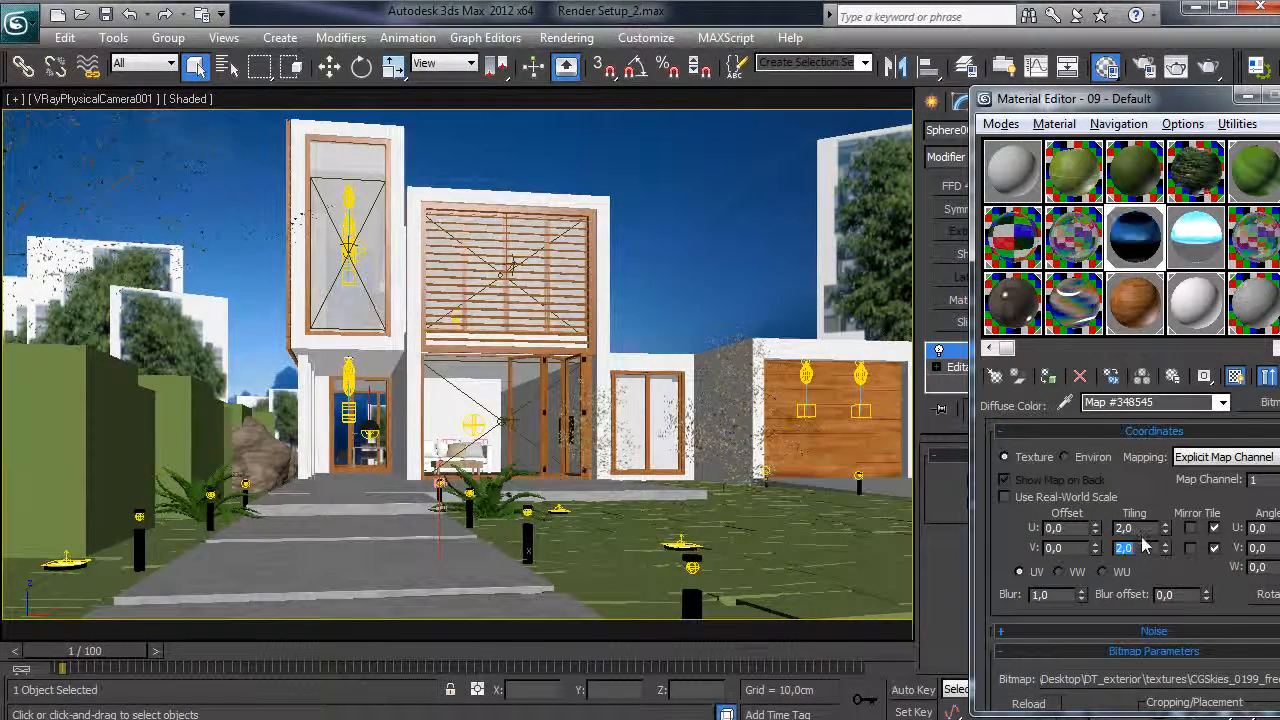
left_click_drag(1142, 530, 1118, 535)
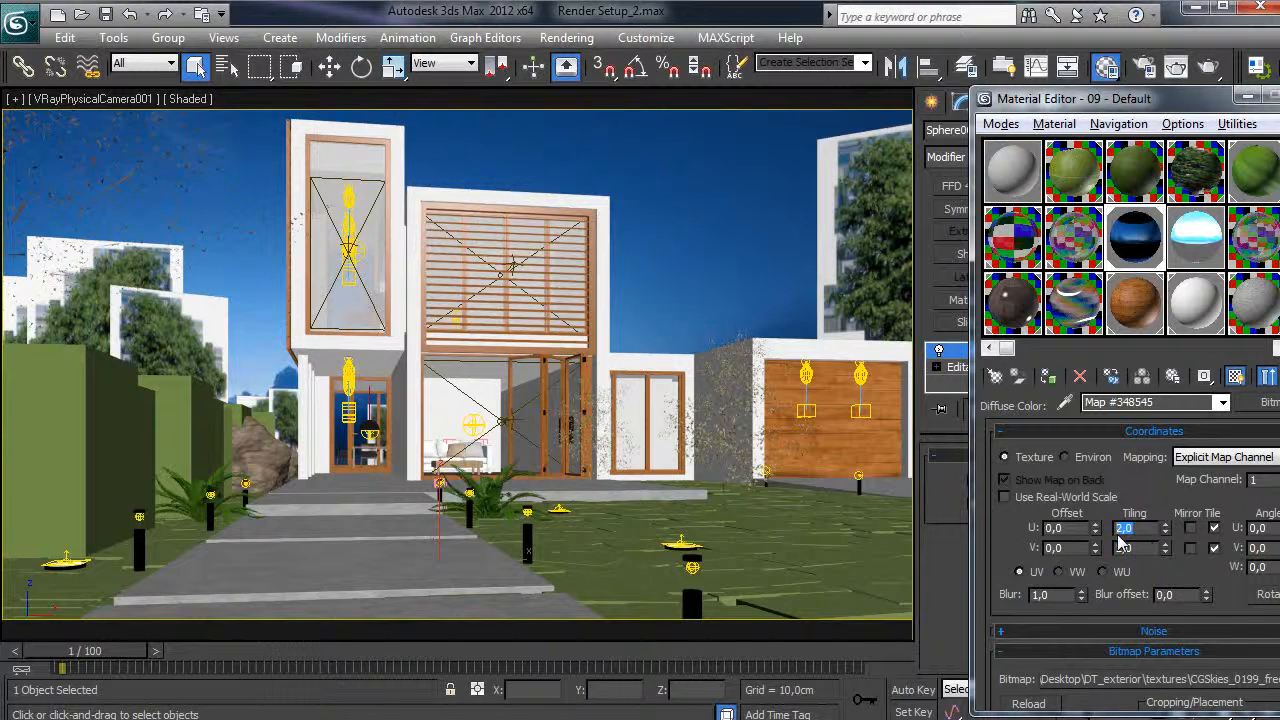
type("3")
key("Return")
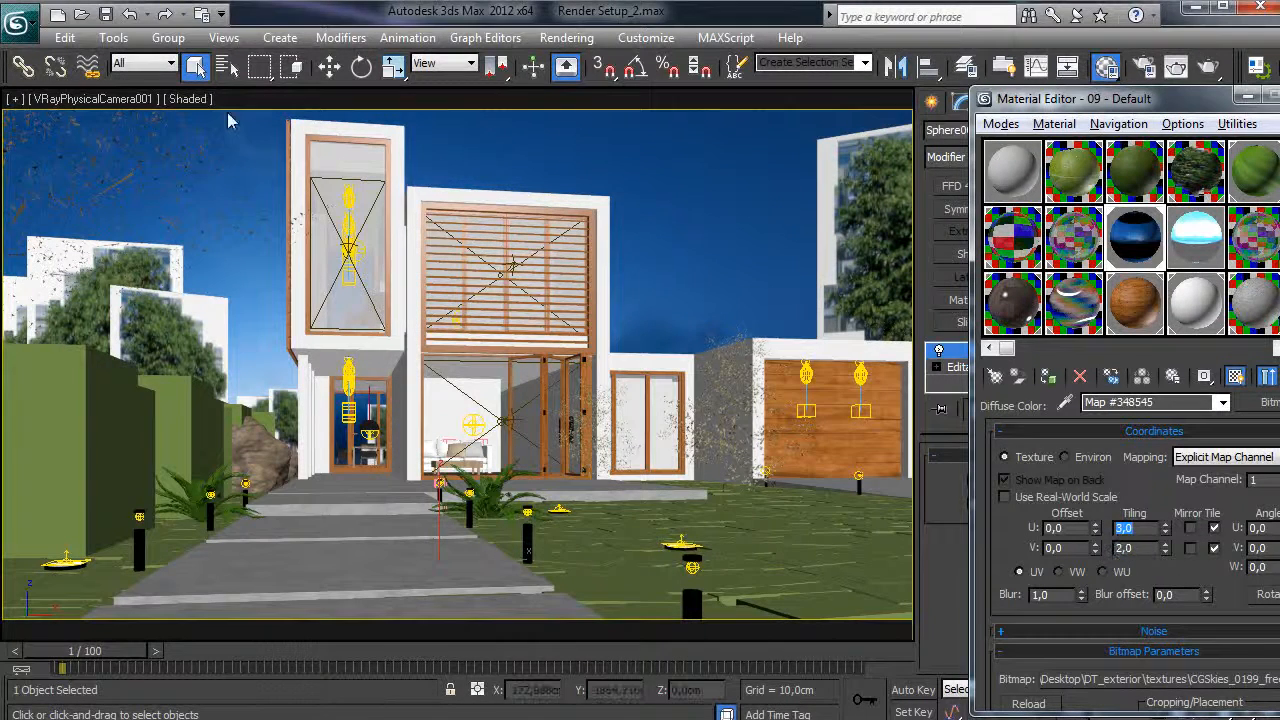
- Set the sky bitmap's V tiling to 2,3
left_click_drag(1140, 548, 1085, 550)
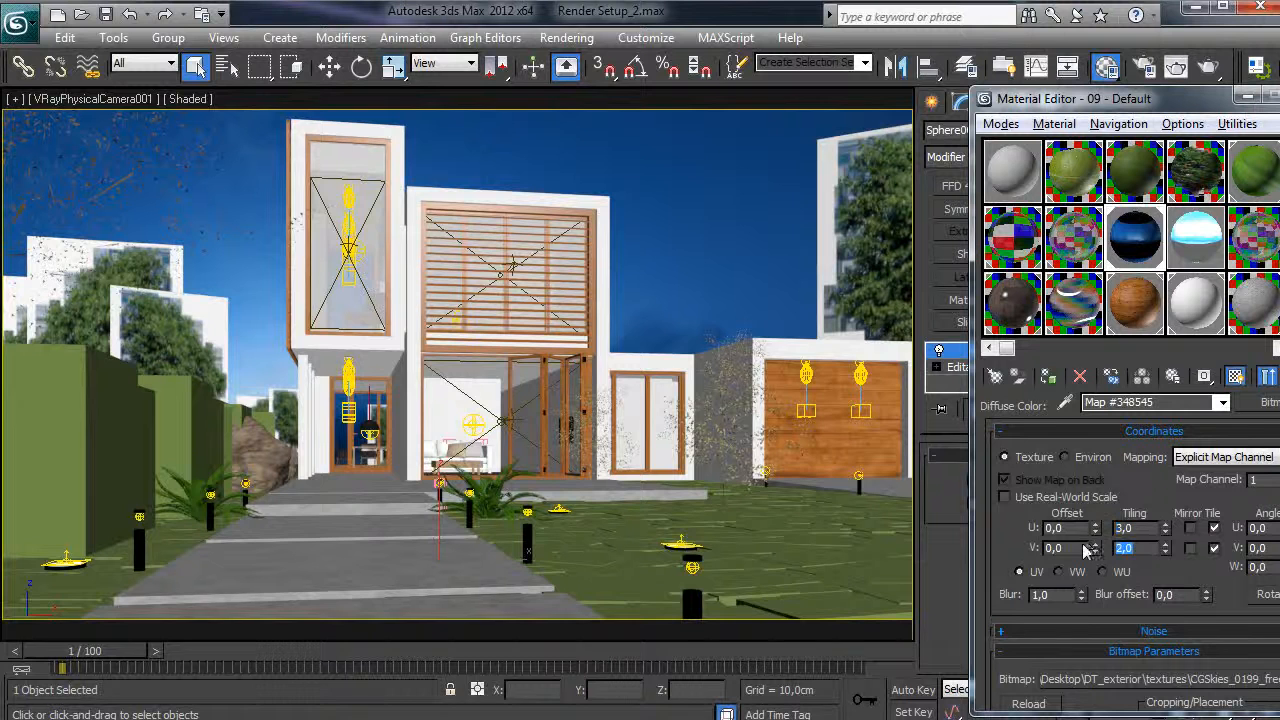
type("2,3")
key("Return")
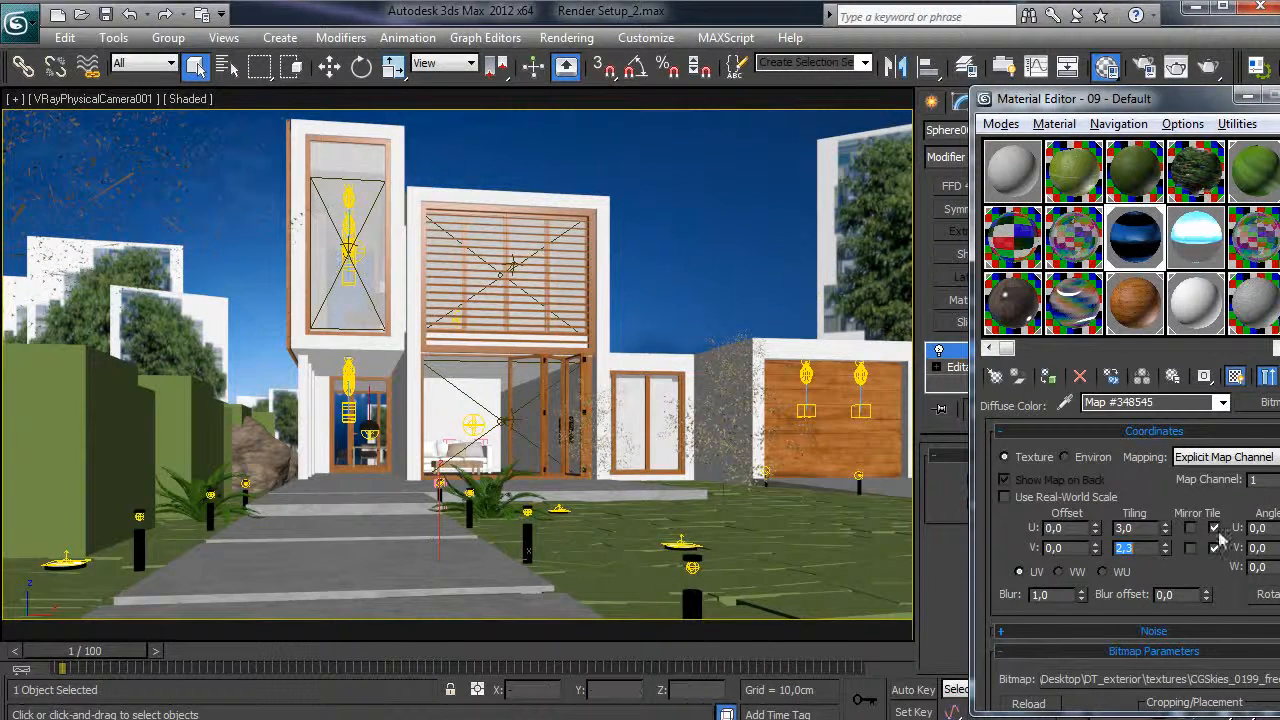
type("3")
key("Return")
type("2,3")
key("Return")
left_click_drag(1152, 531, 1081, 563)
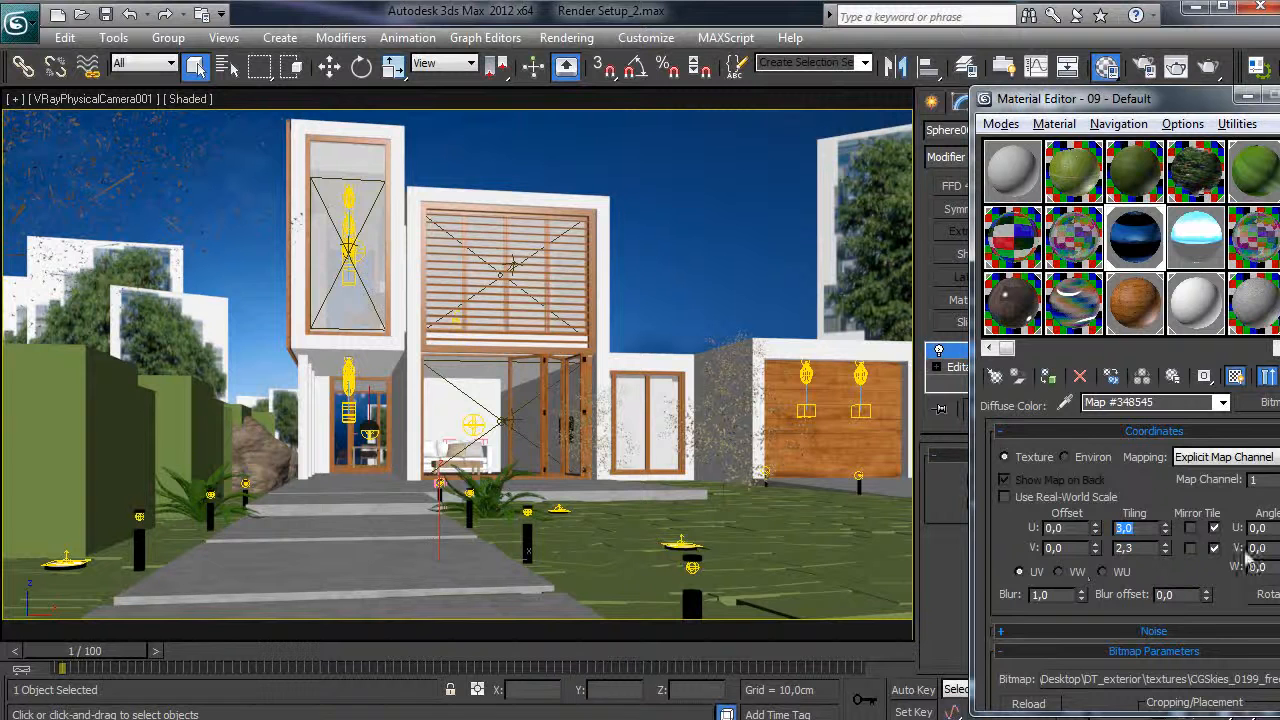
left_click(1193, 240)
- Tile the light colour map 2,3 vertically and assign 10 - Default to the sky sphere
left_click(1170, 548)
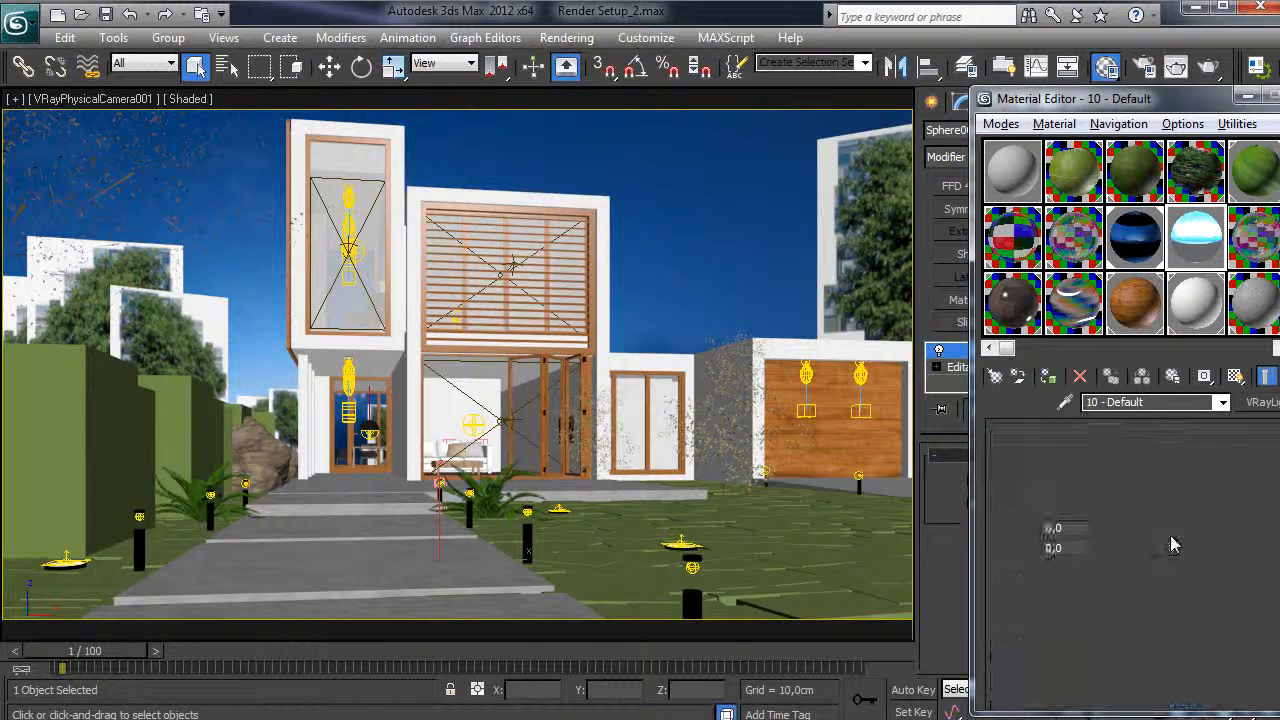
type("2,3")
key("Return")
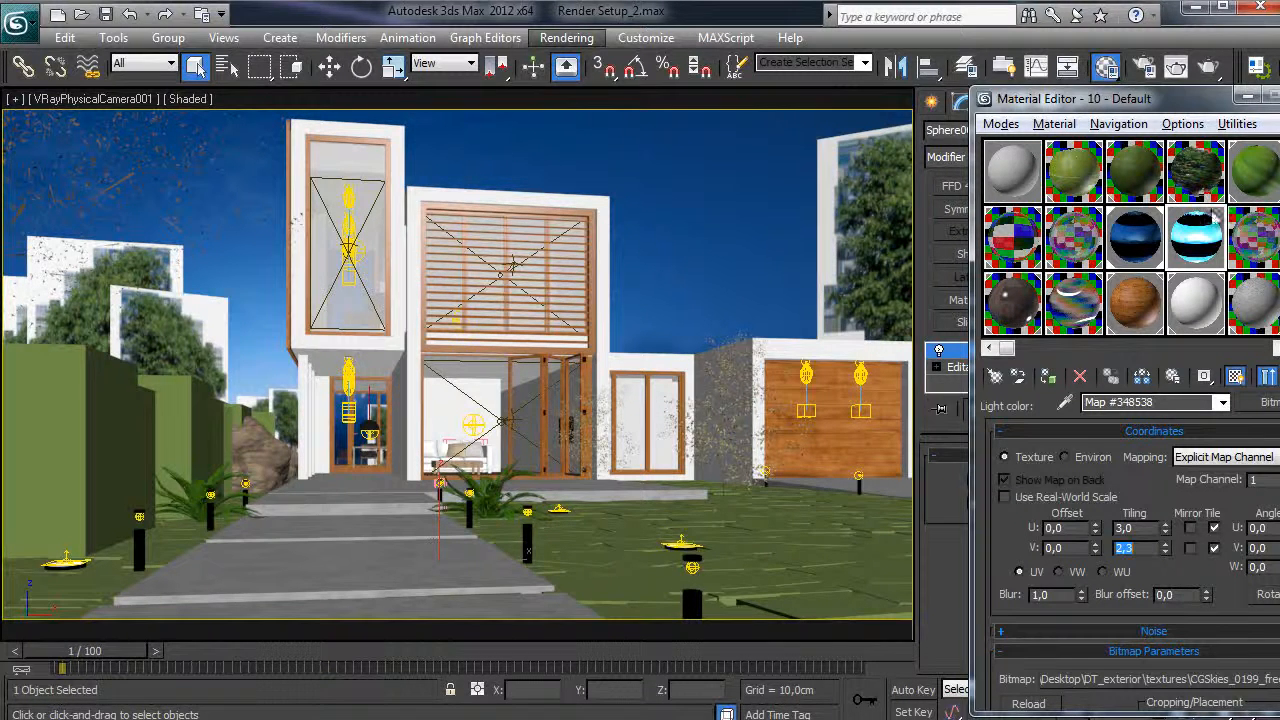
left_click_drag(1196, 238, 687, 172)
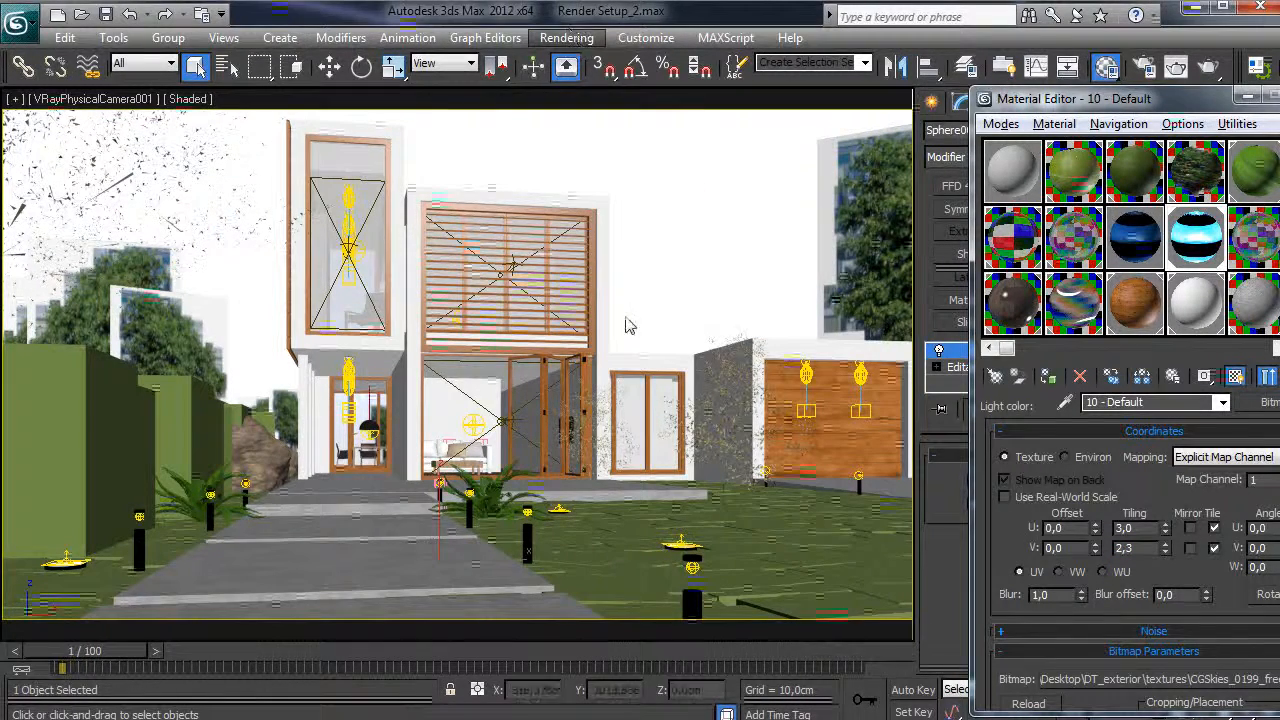
- Turn on edged-faces shading and check the grass proxy's wire colour, leaving it unchanged
left_click(1247, 97)
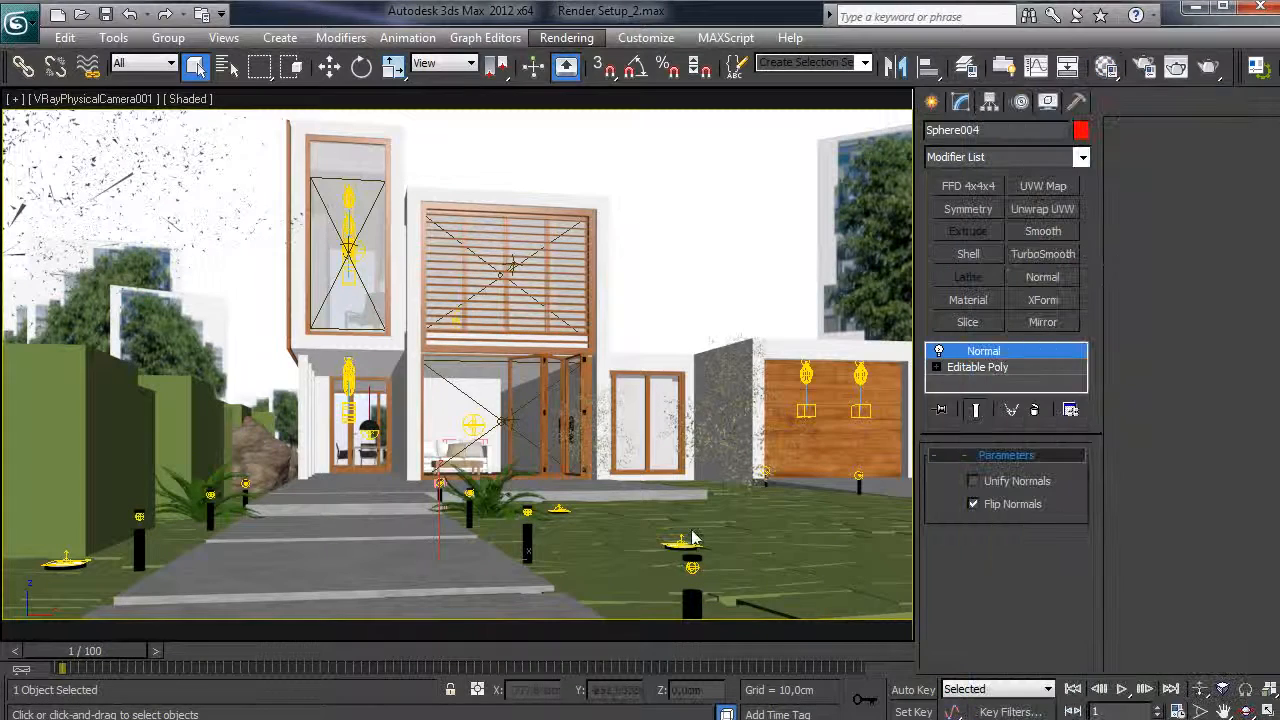
key("F4")
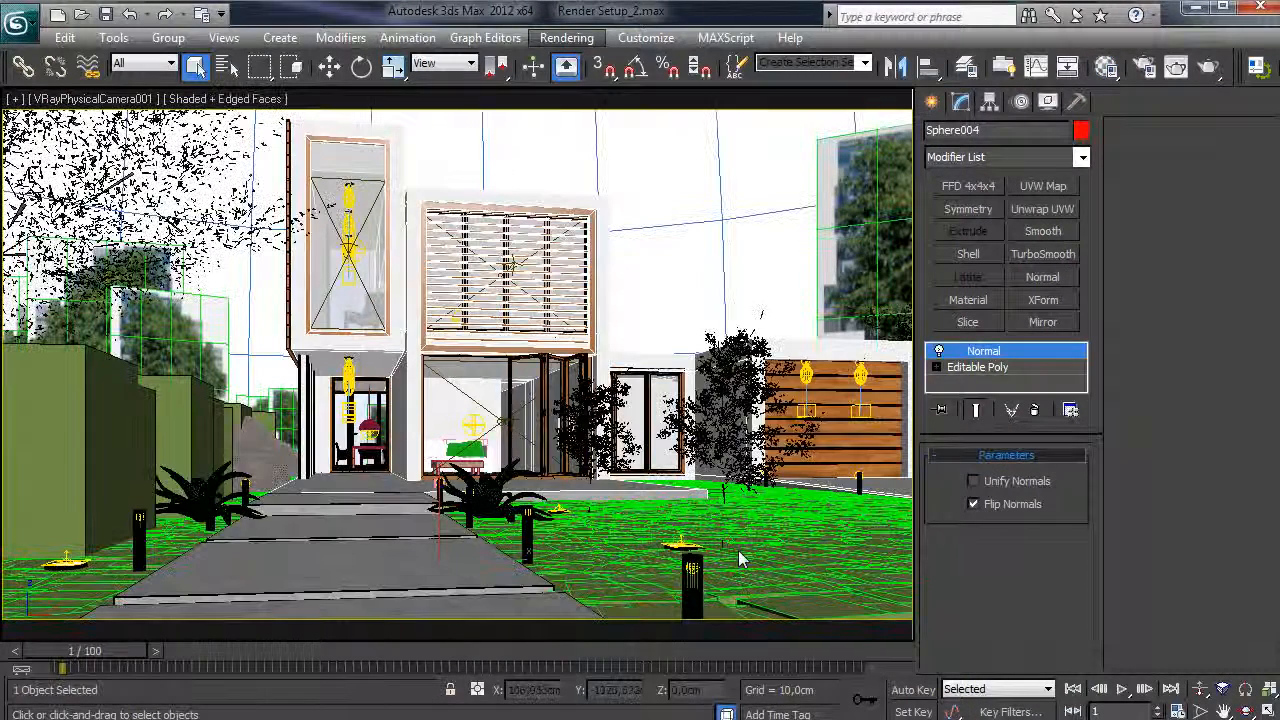
left_click(740, 552)
left_click(1081, 131)
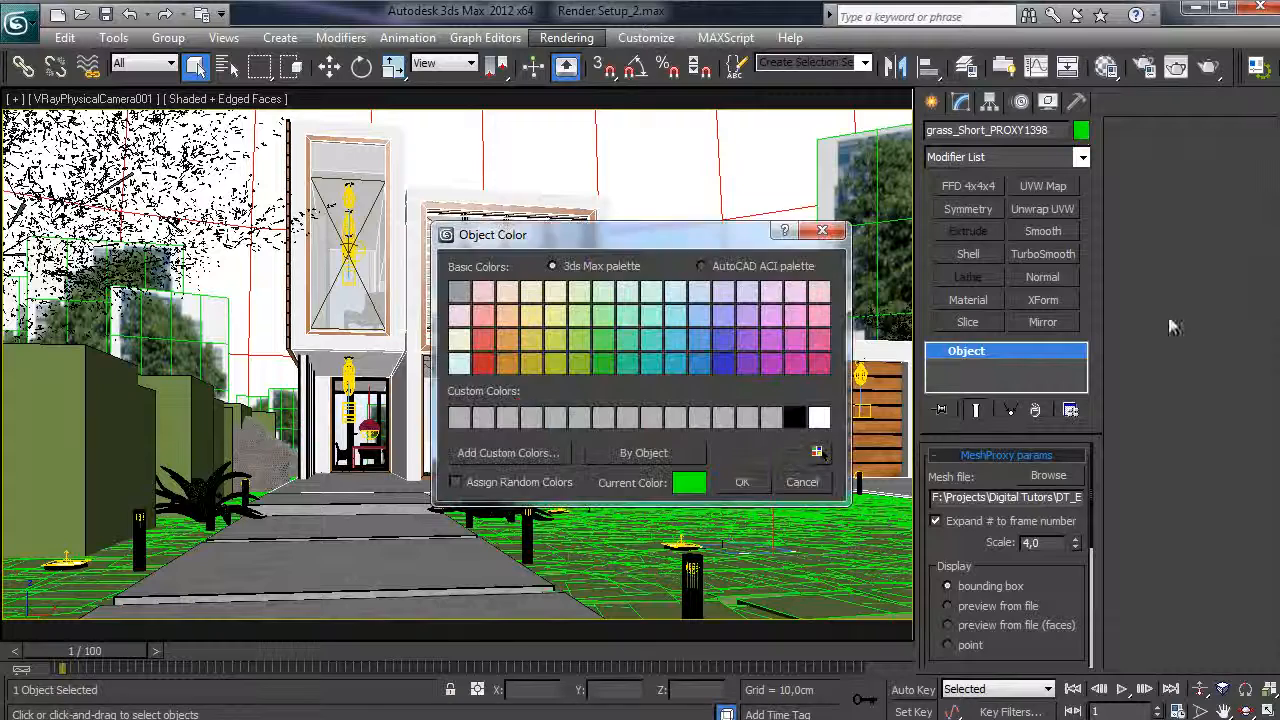
left_click(801, 482)
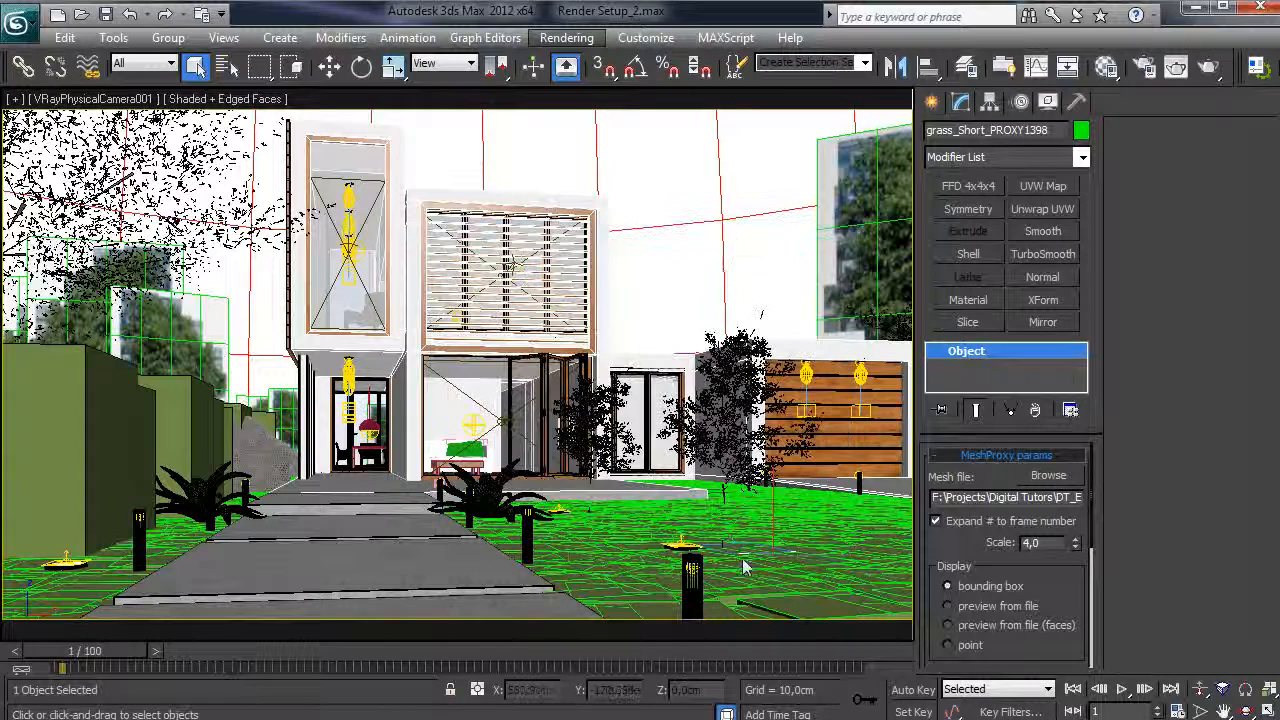
left_click(660, 183)
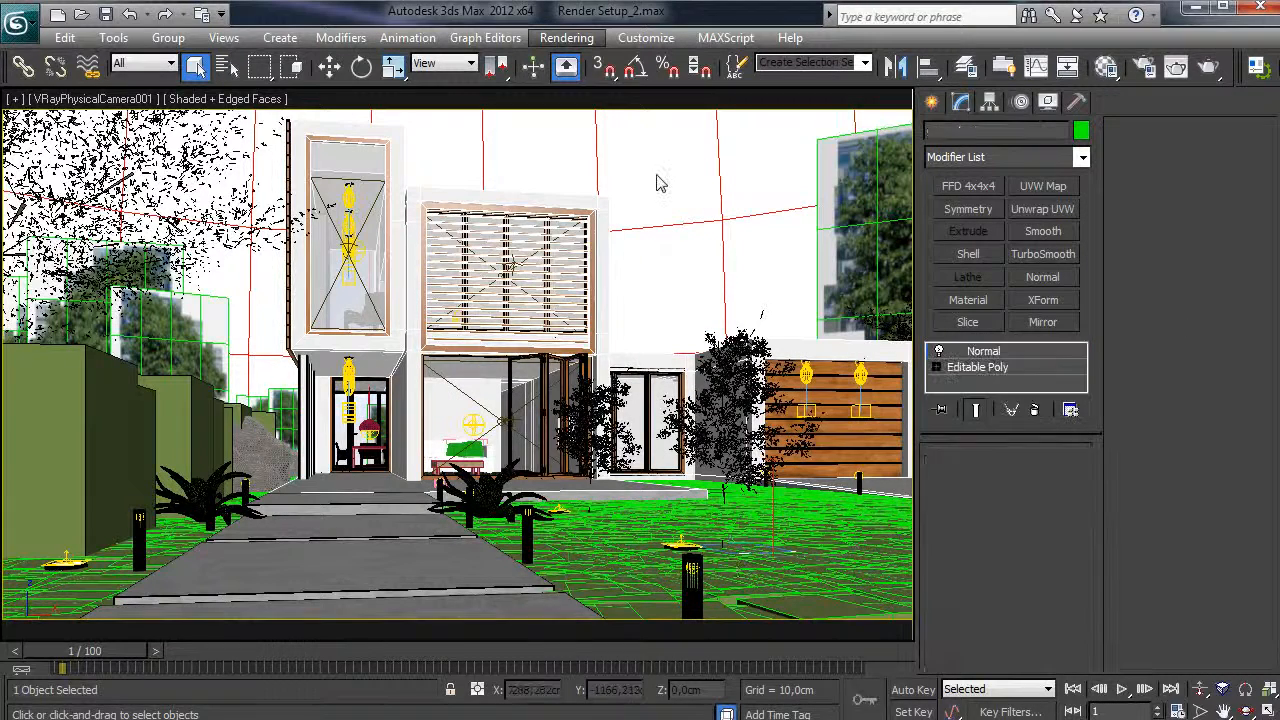
- Give Rectangle001 and Box024 a dark blue wire colour
left_click(521, 214)
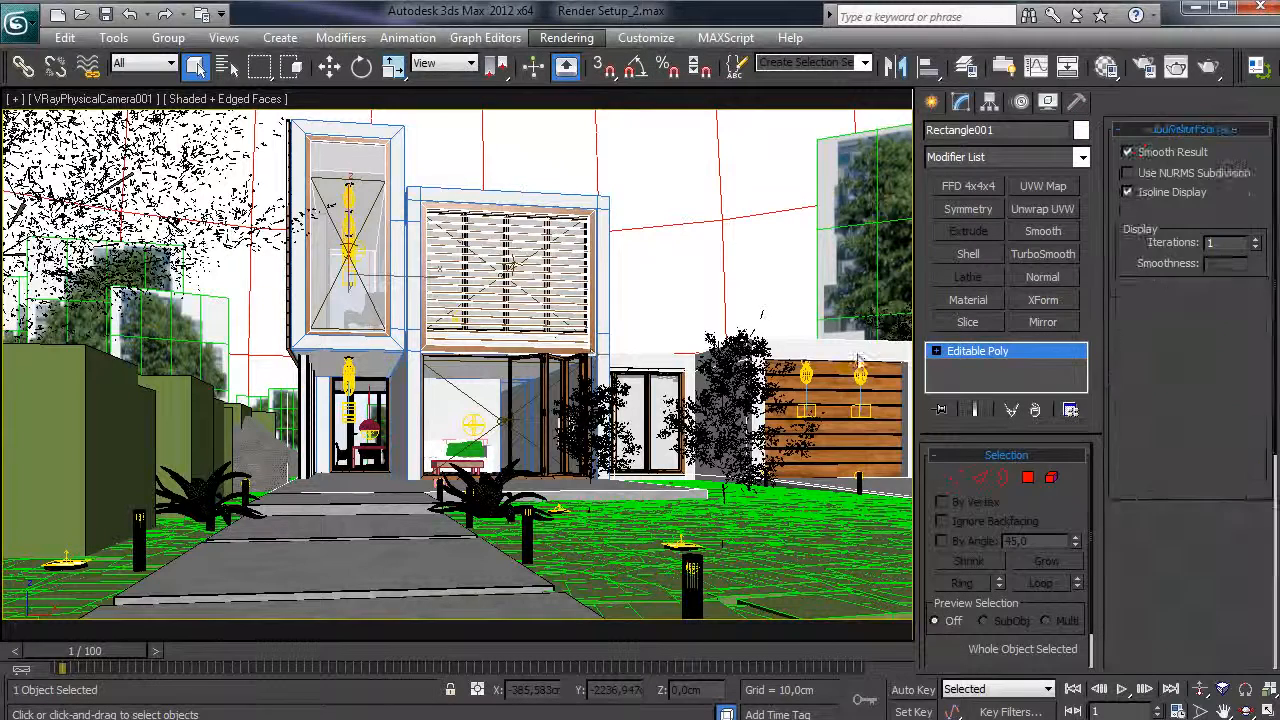
left_click(1081, 130)
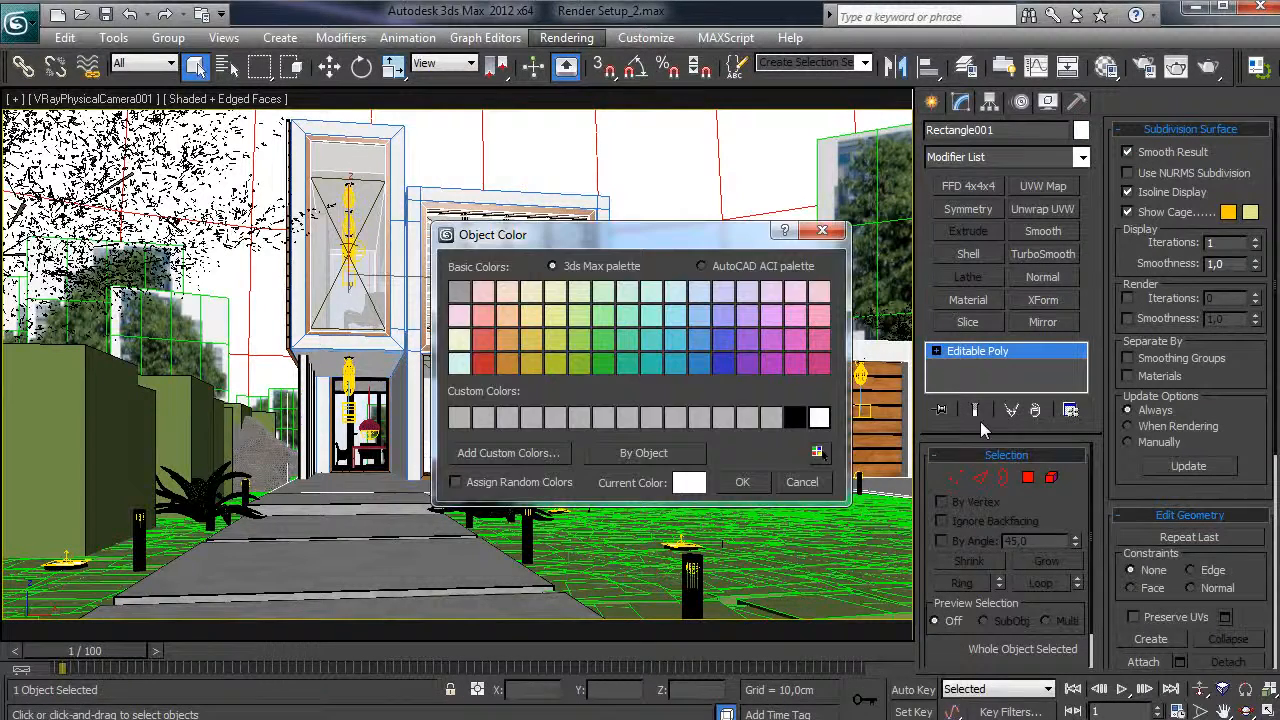
left_click(723, 365)
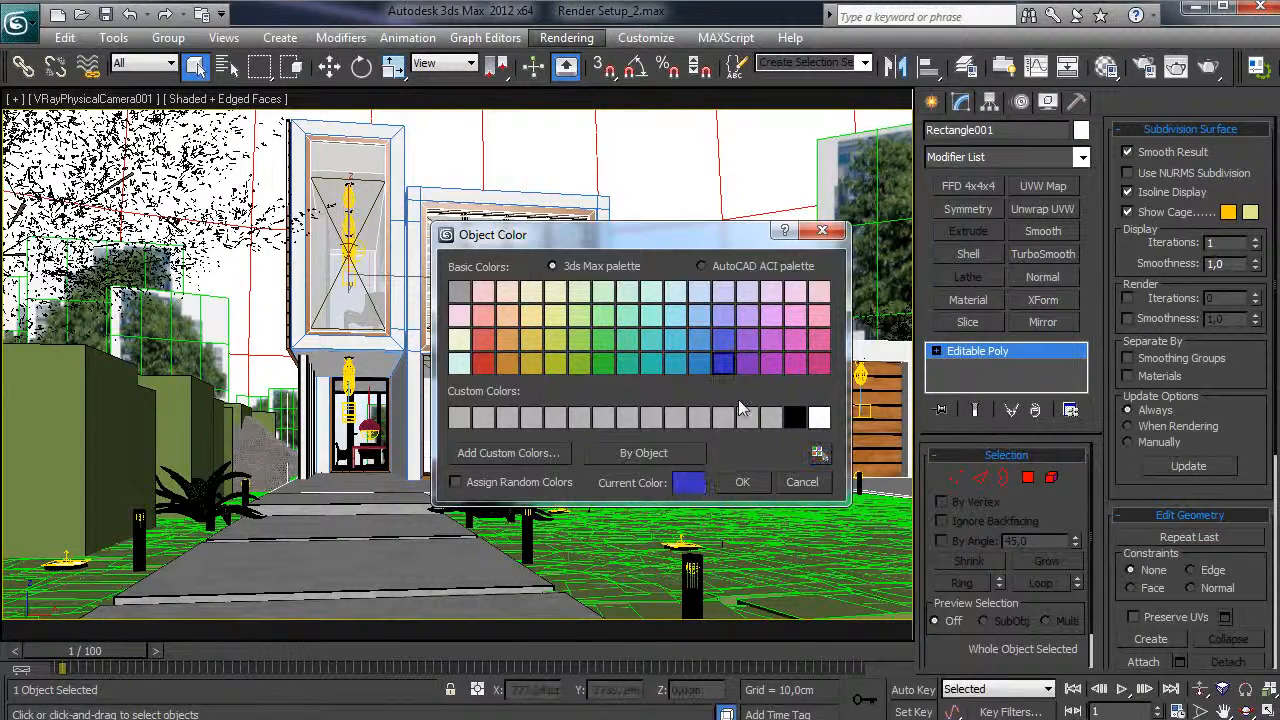
left_click(743, 483)
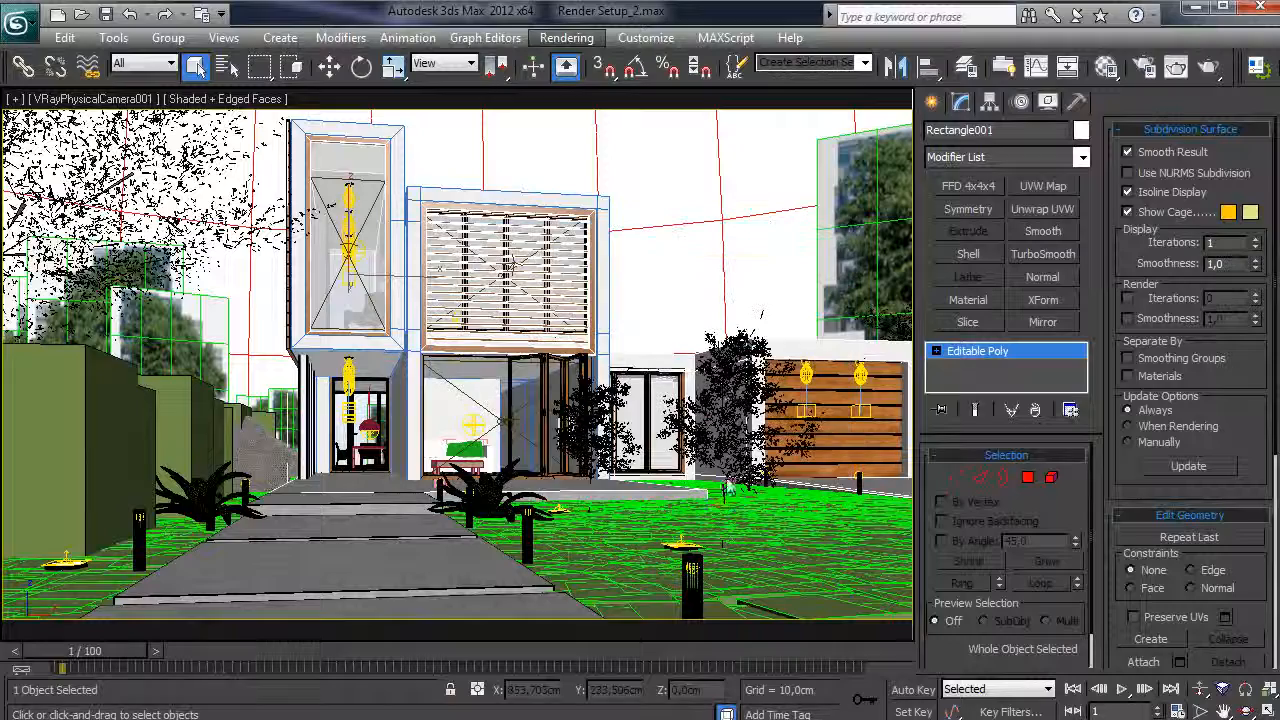
left_click(858, 356)
left_click(1081, 131)
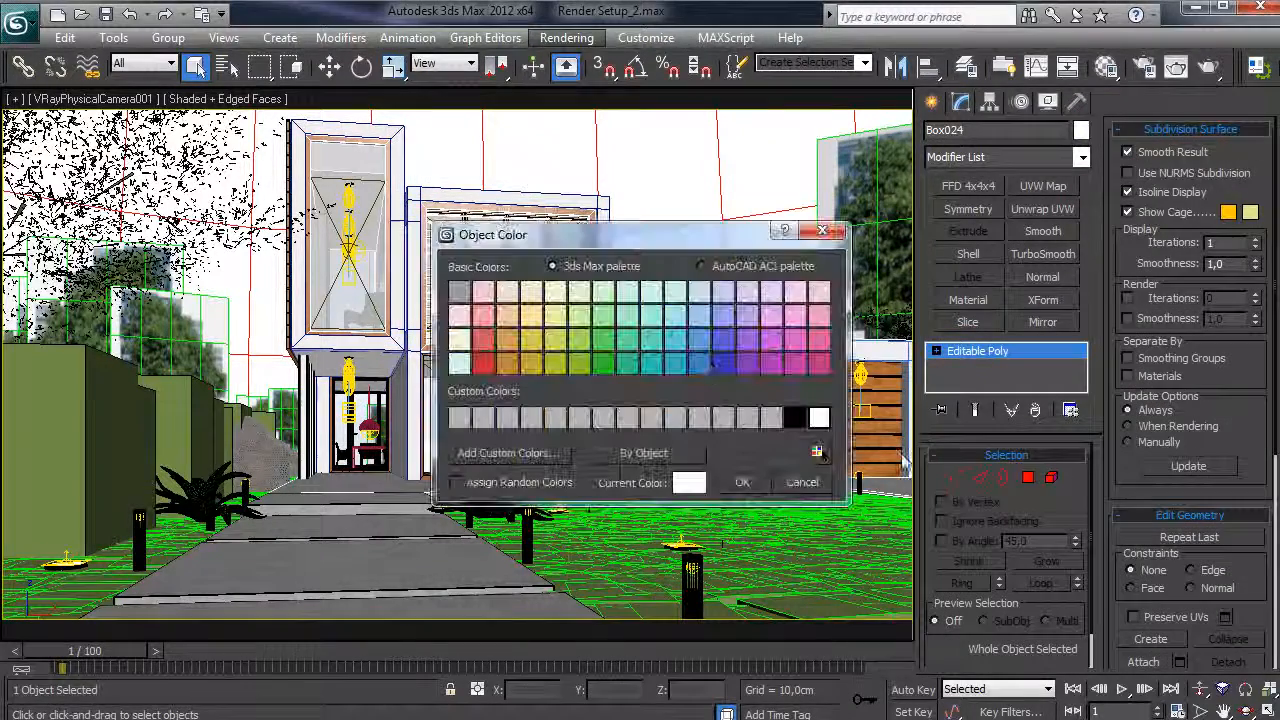
left_click(723, 365)
left_click(741, 484)
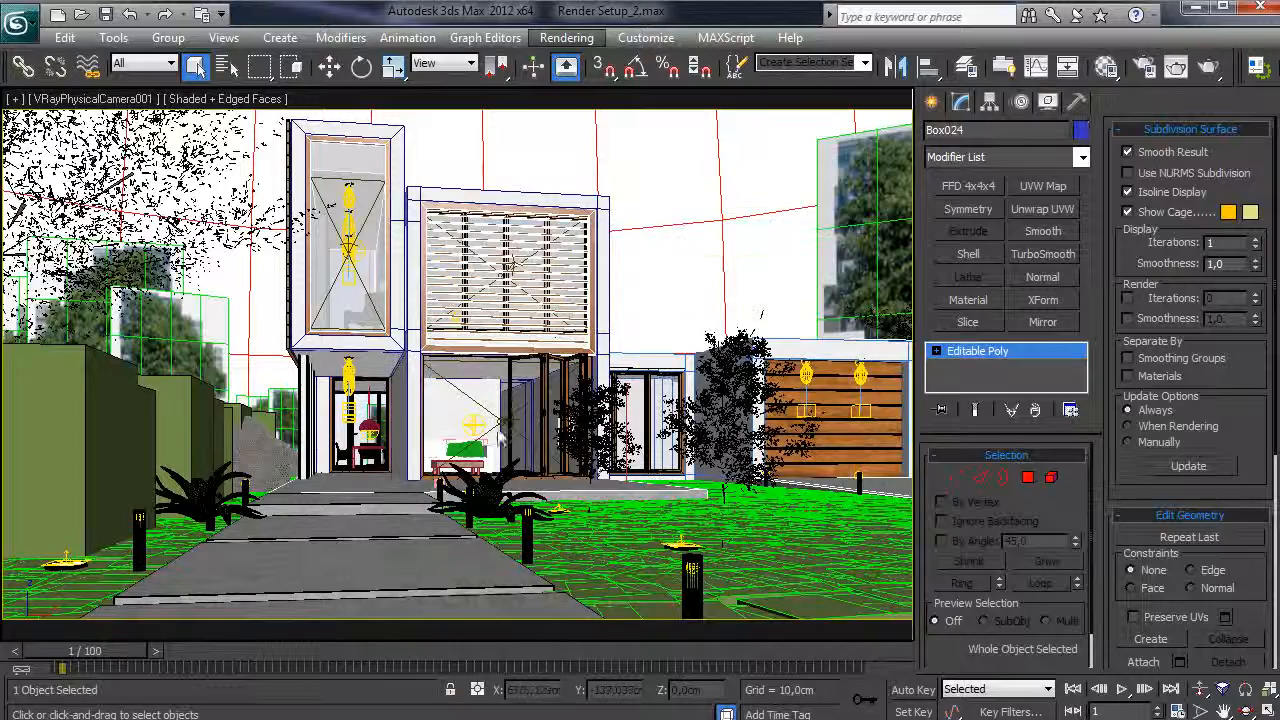
left_click(565, 320, "ctrl")
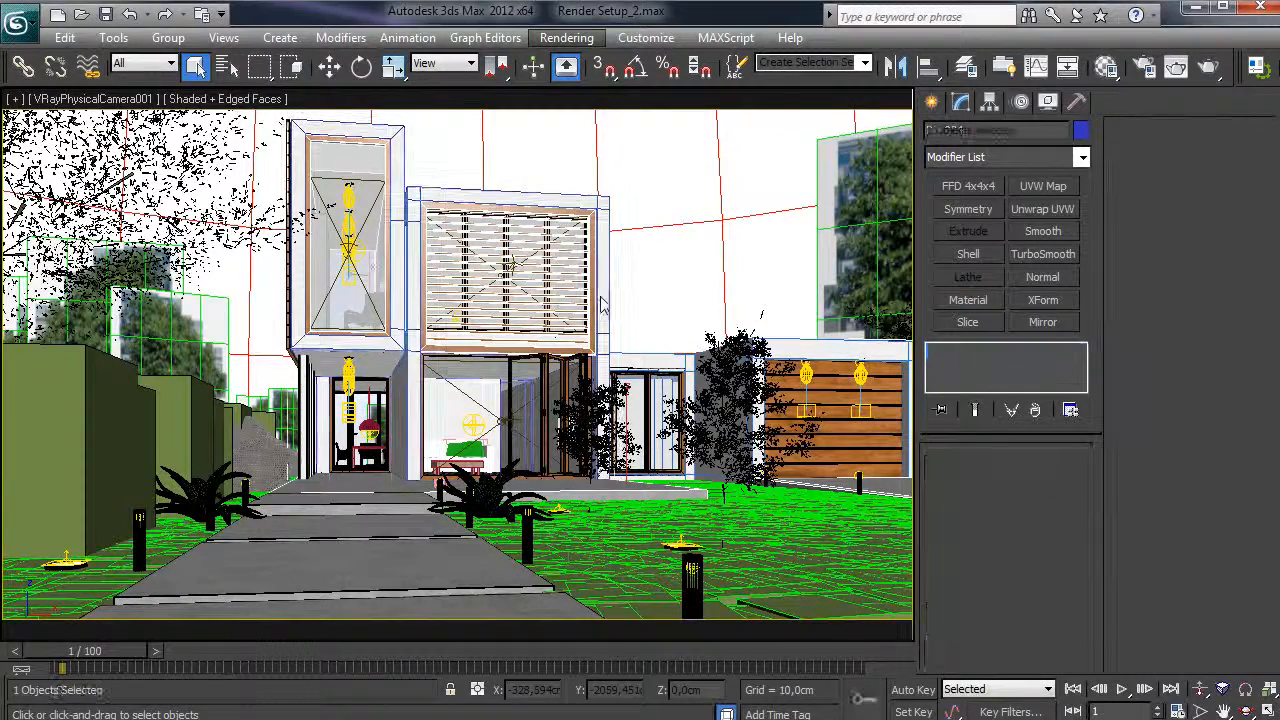
key("w")
left_click_drag(565, 318, 565, 259)
key("ctrl+z")
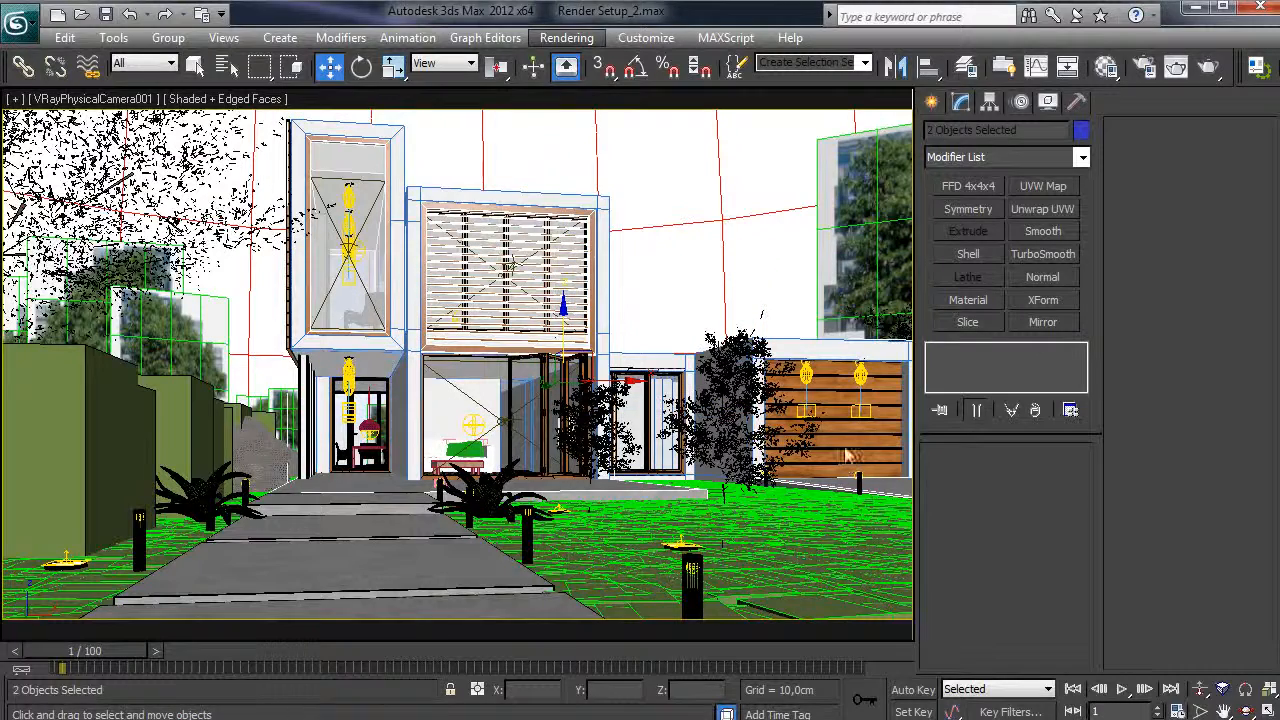
- Select the six walkway slabs starting with Box050 and give them a yellow wire colour
left_click(390, 573)
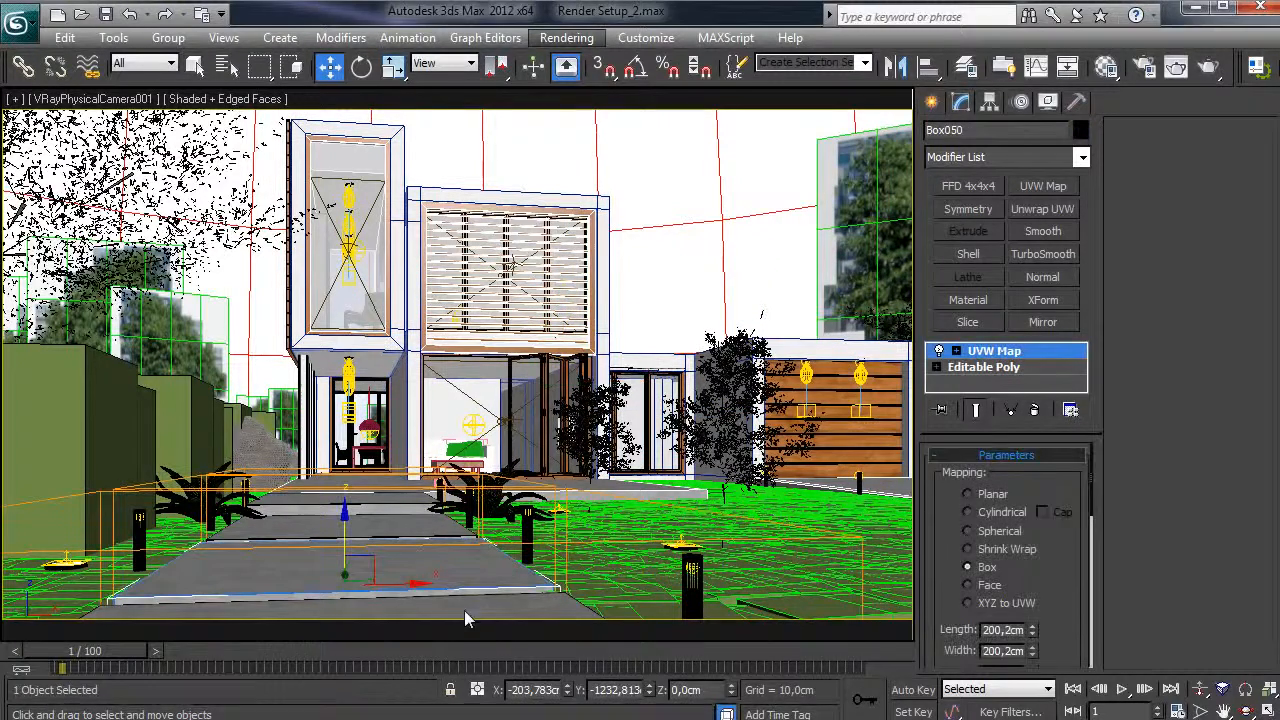
left_click(496, 613, "ctrl")
left_click(403, 528, "ctrl")
left_click(380, 496, "ctrl")
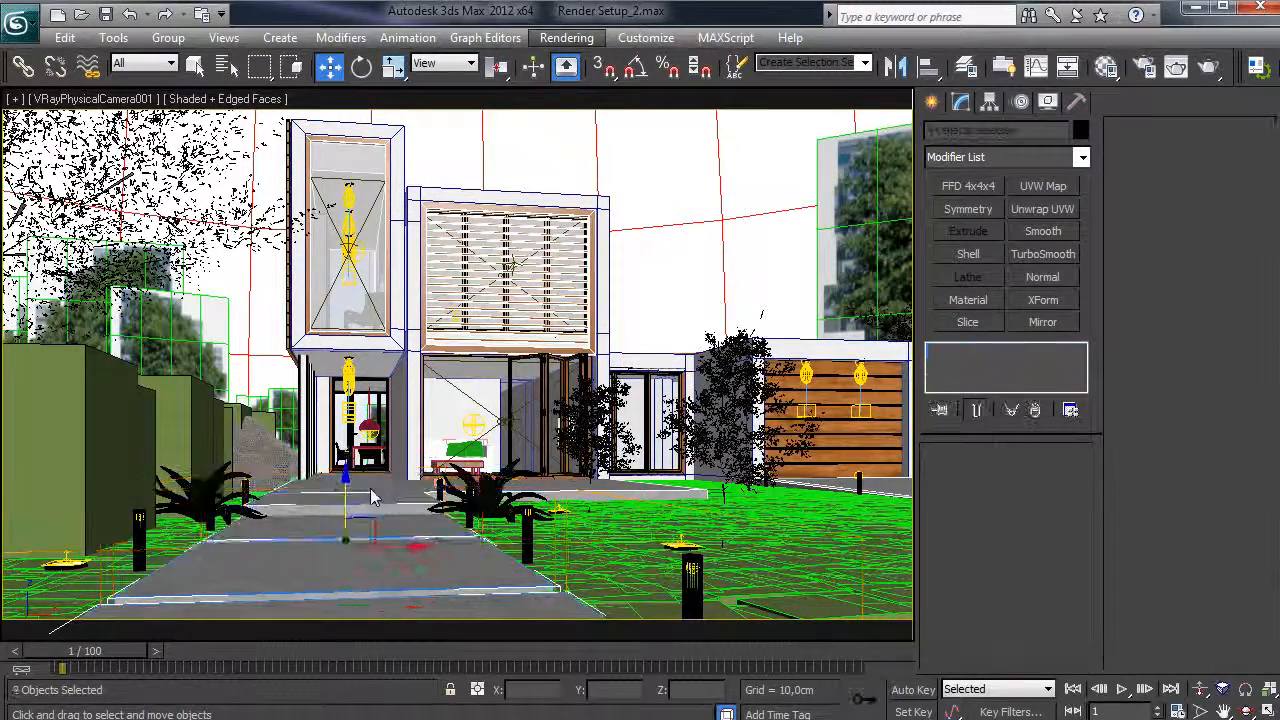
left_click(885, 490, "ctrl")
left_click(626, 470, "ctrl")
left_click_drag(531, 455, 531, 414)
key("ctrl+z")
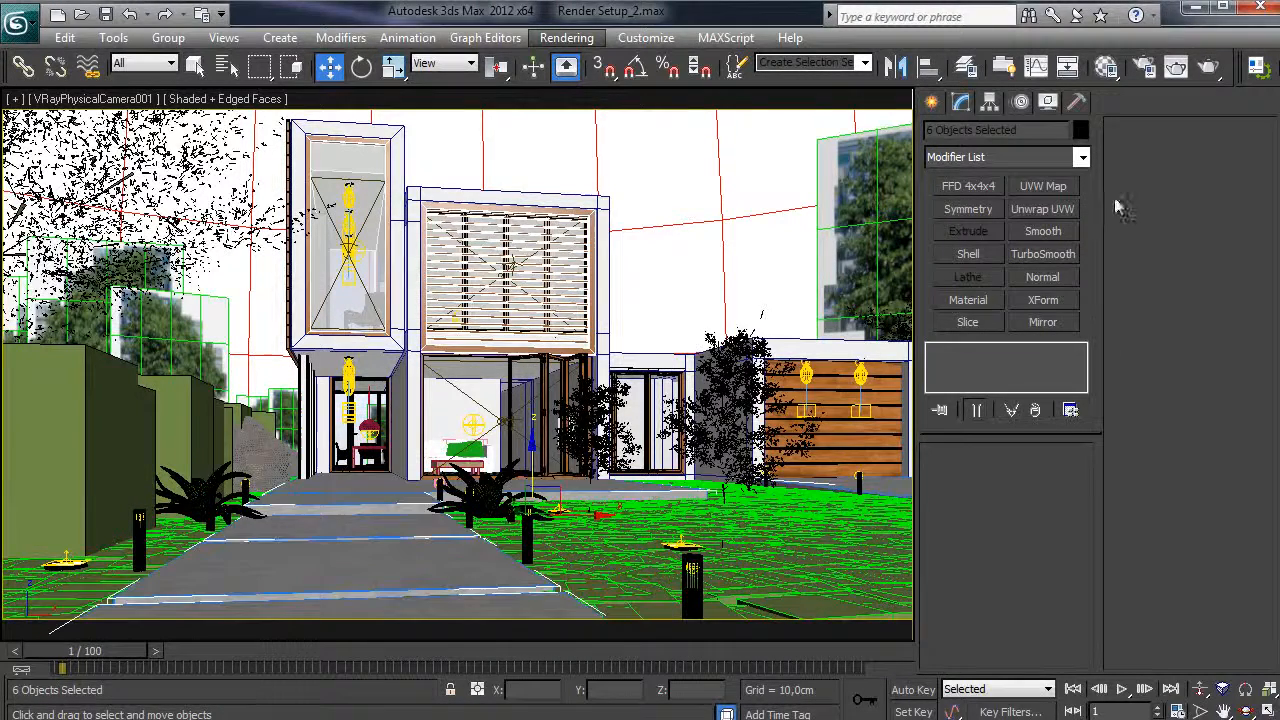
left_click(1080, 131)
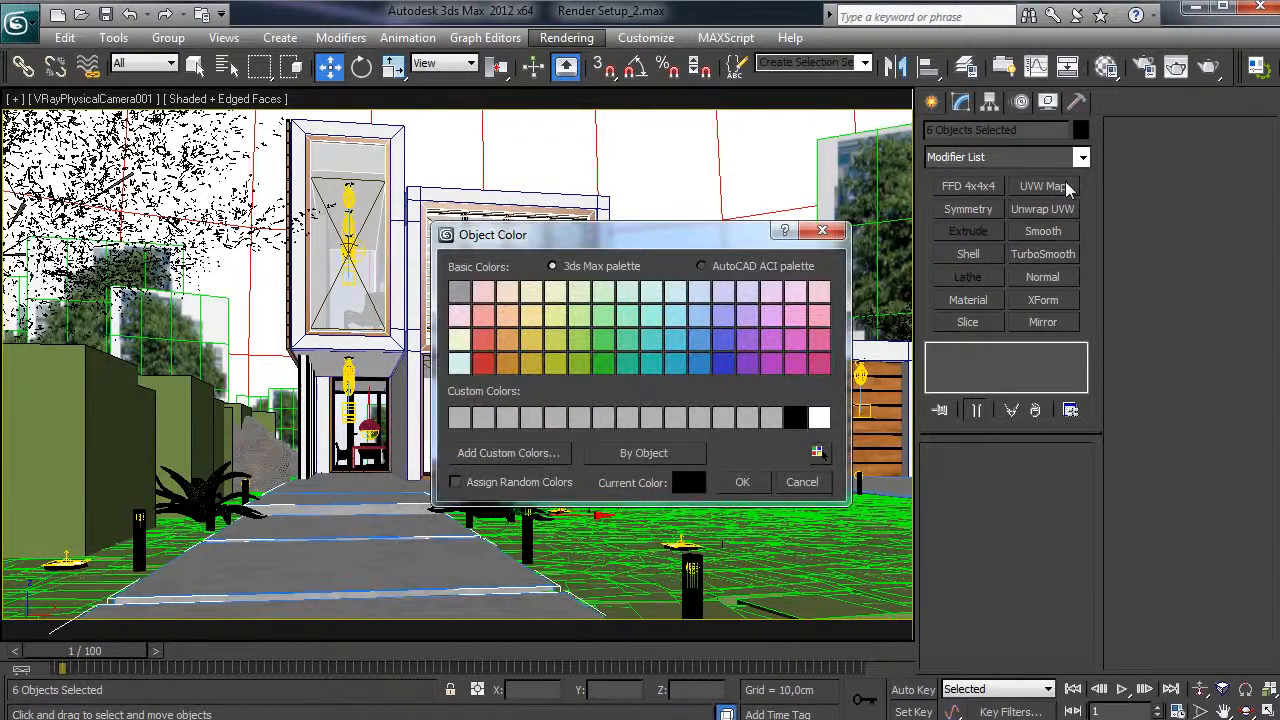
left_click(535, 363)
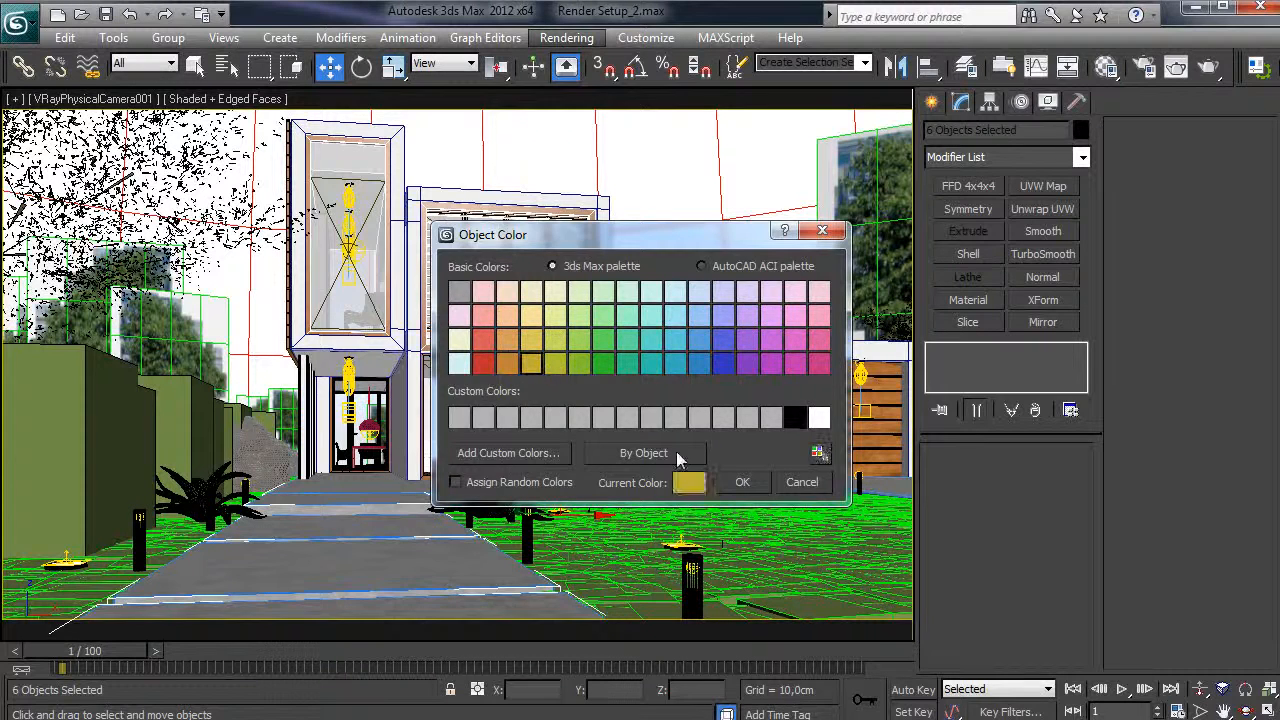
left_click(742, 482)
left_click(761, 314)
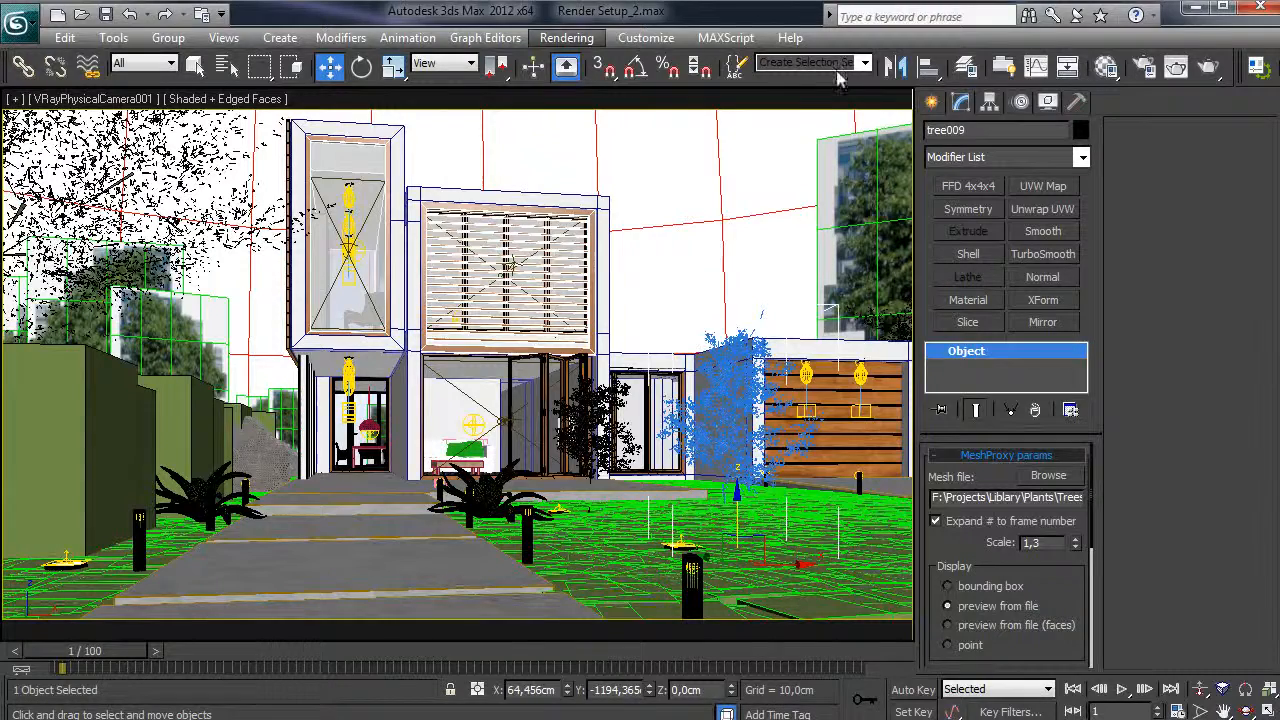
left_click(566, 37)
- Show Render Setup's Render Elements tab listing VRayWireColor, with the dialog moved aside
left_click(590, 83)
left_click_drag(1049, 121, 662, 52)
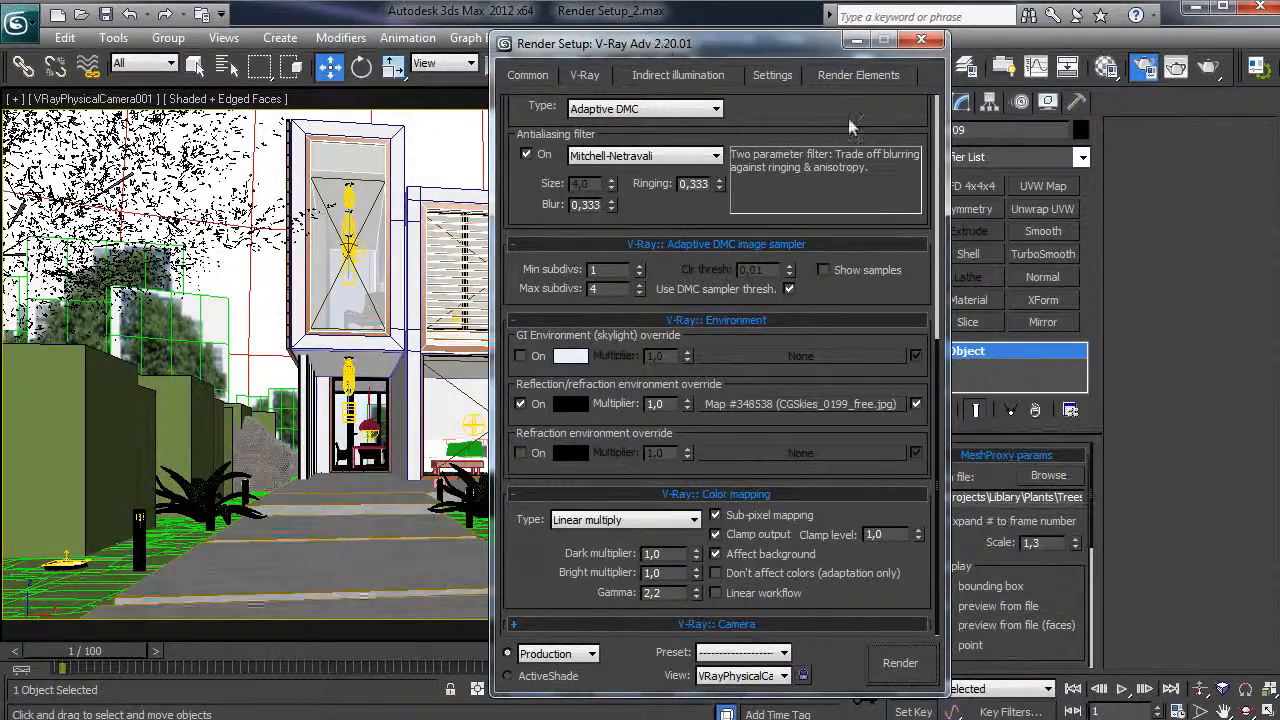
left_click(834, 76)
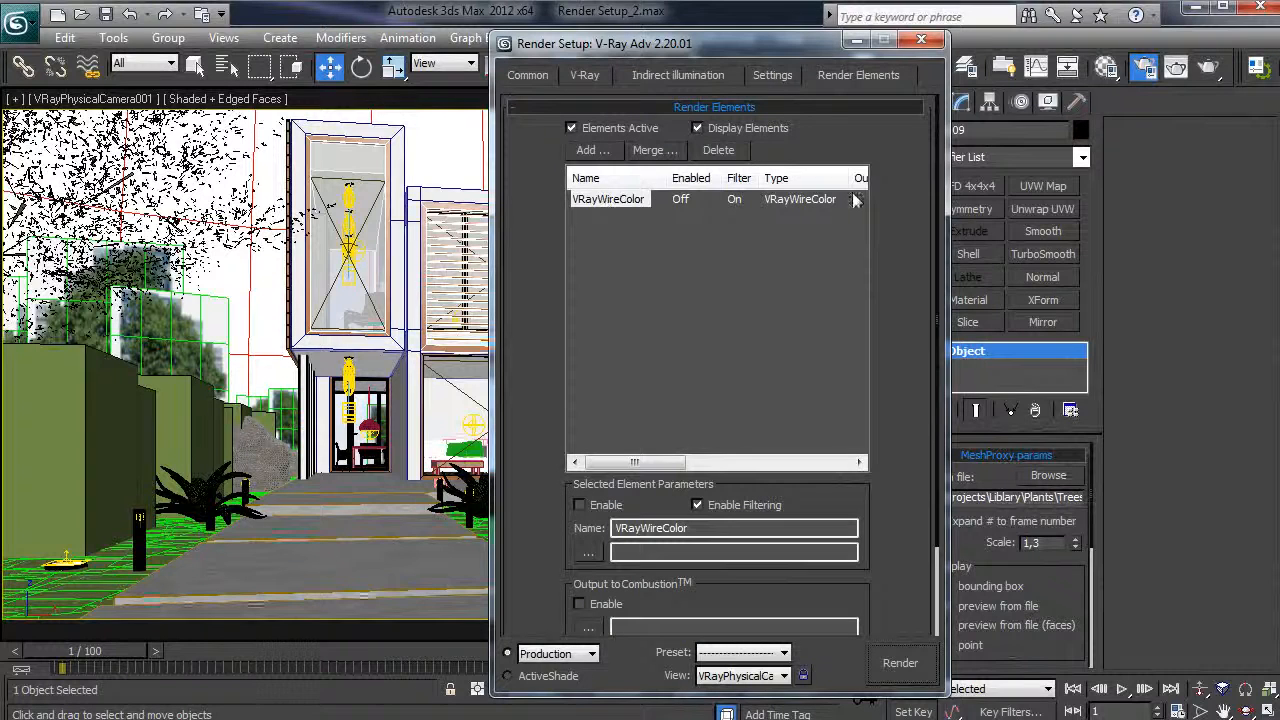
left_click_drag(660, 51, 1020, 44)
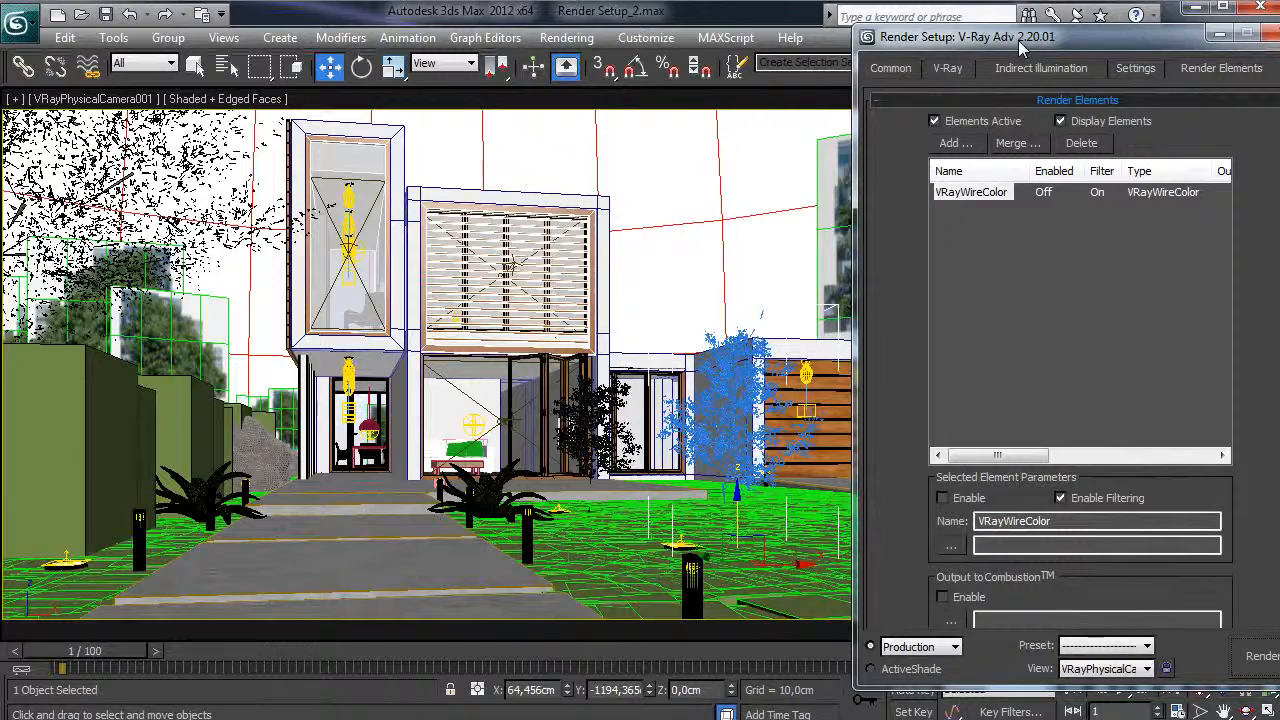